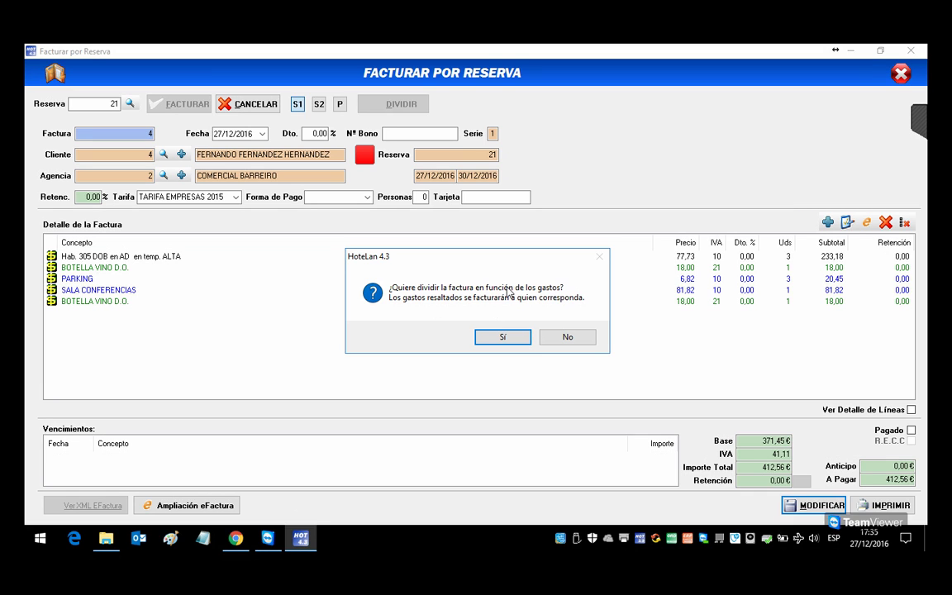
# Step: Split reservation 21's wine bottles onto separate invoice 5 and preview it
pyautogui.click(514, 341)
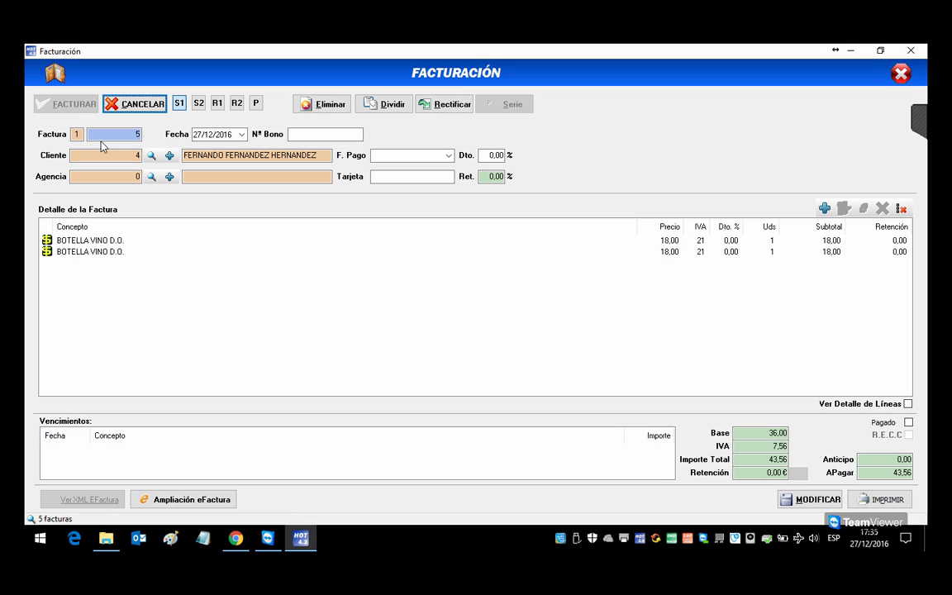
pyautogui.click(879, 499)
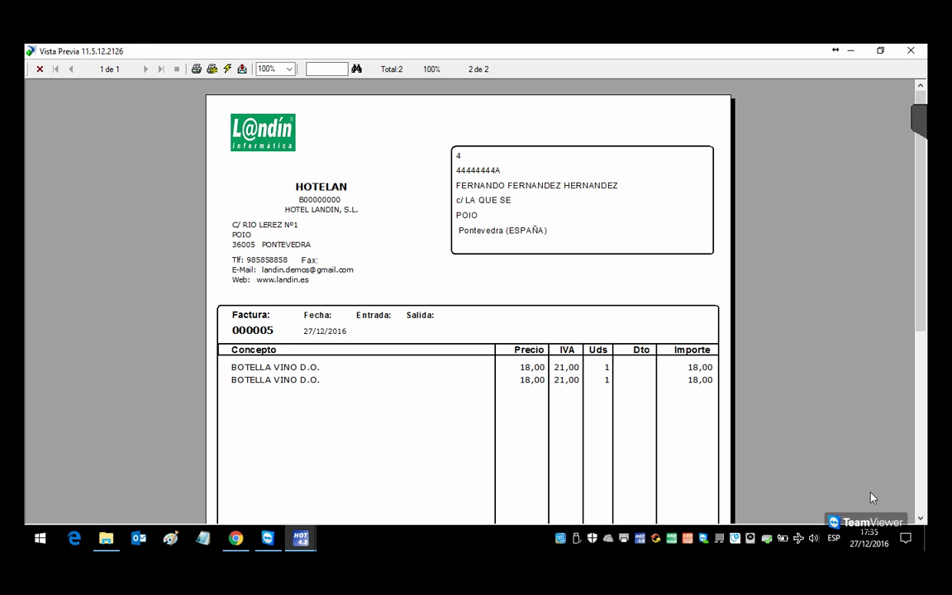
pyautogui.click(911, 51)
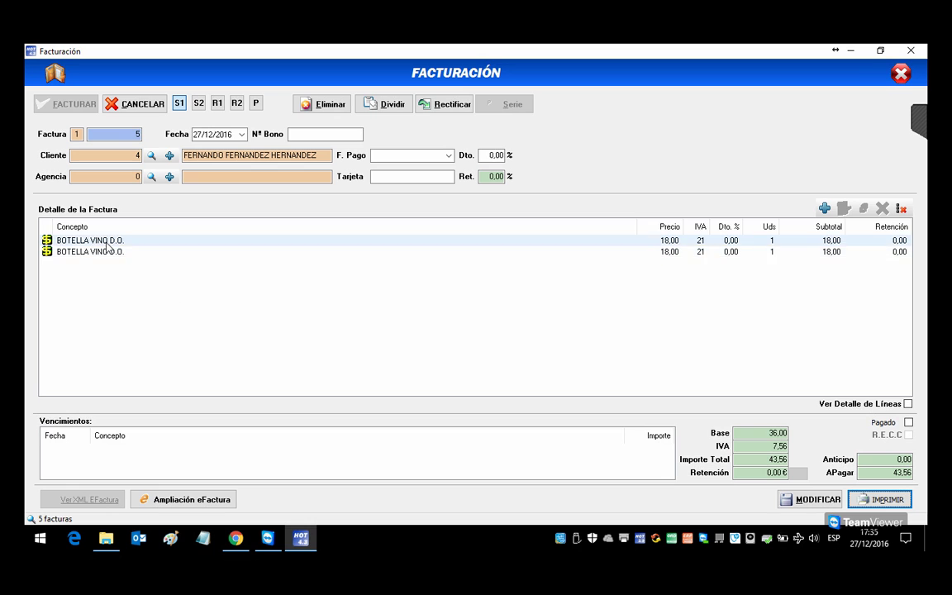
pyautogui.click(901, 75)
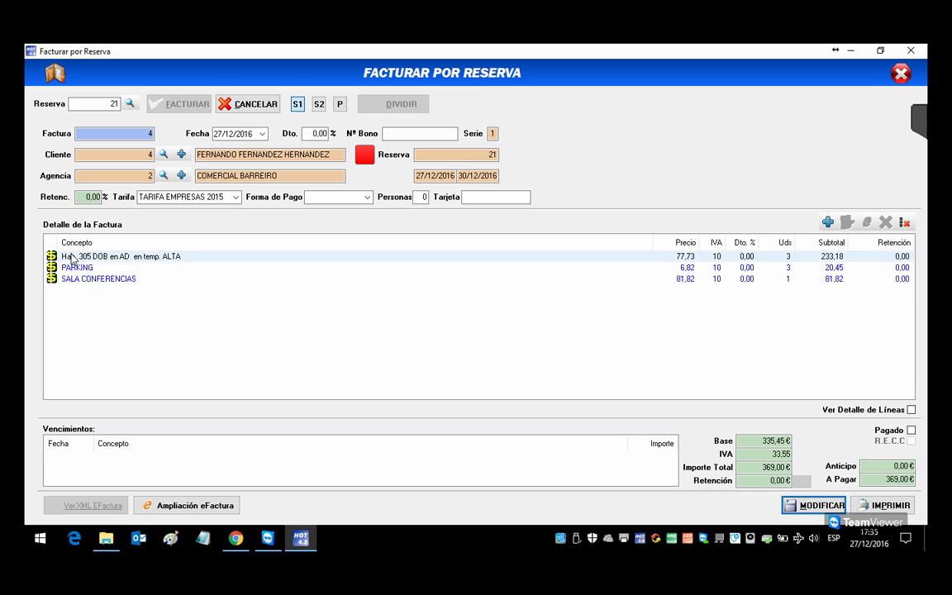
# Step: Preview invoice 000004 for 369,00 € and close reservation 21's billing
pyautogui.click(882, 505)
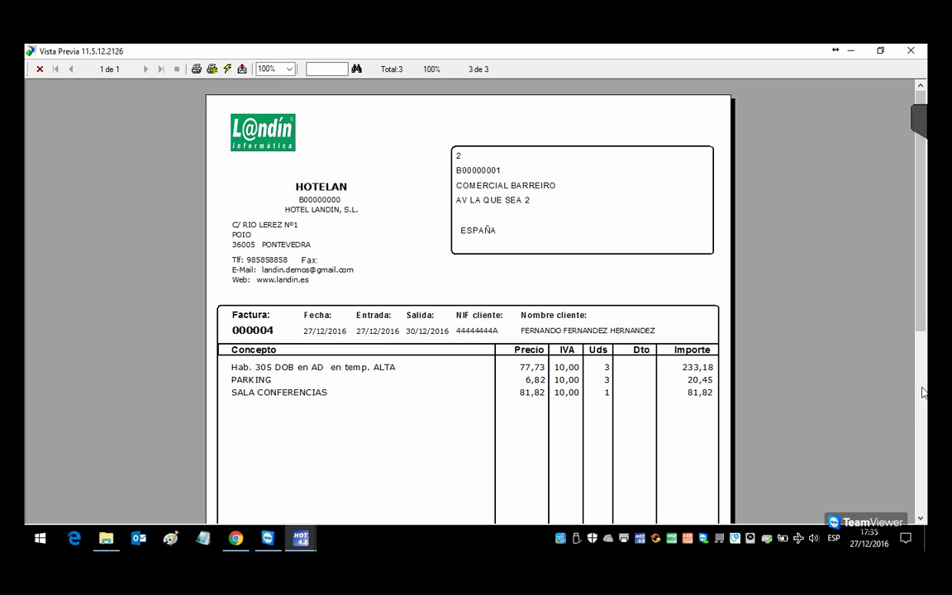
pyautogui.click(910, 50)
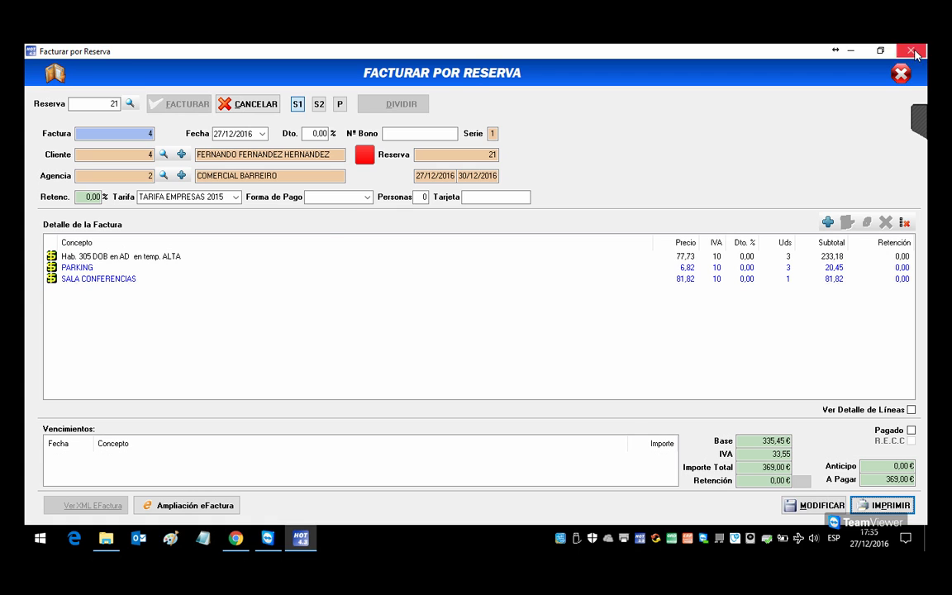
pyautogui.click(906, 75)
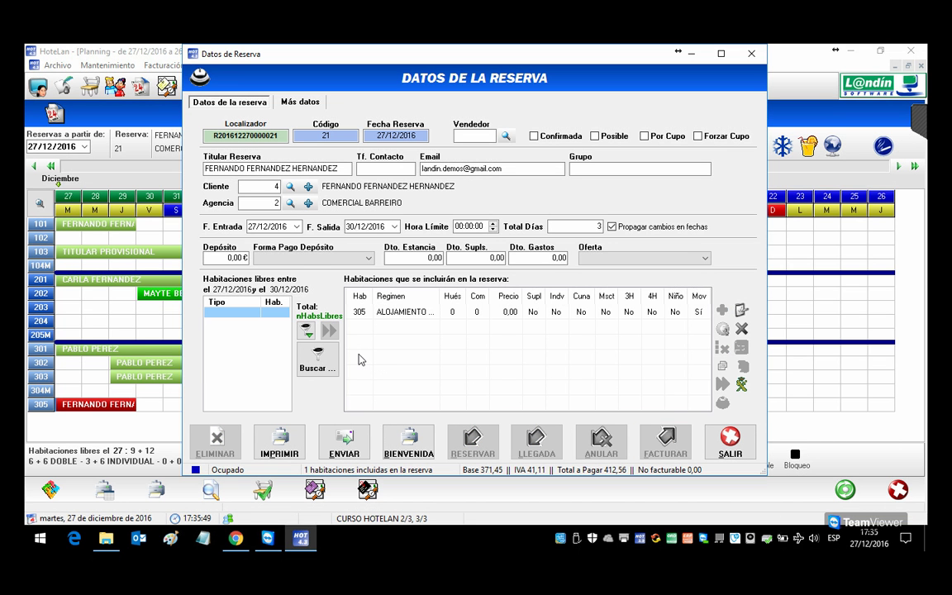
# Step: Start a reservation for room 204 on 27/12/2016 with agency COMERCIAL BARREIRO
pyautogui.click(731, 444)
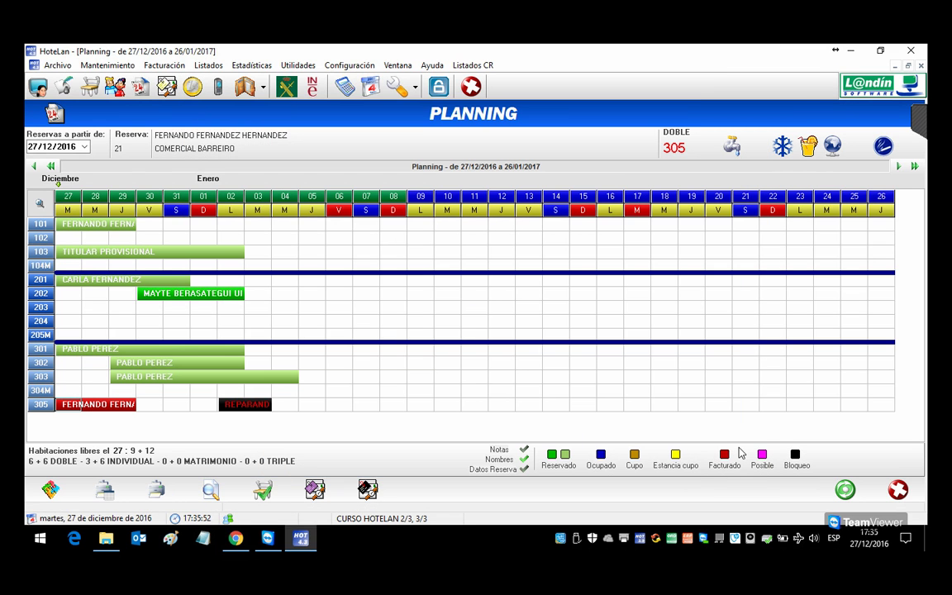
pyautogui.doubleClick(64, 323)
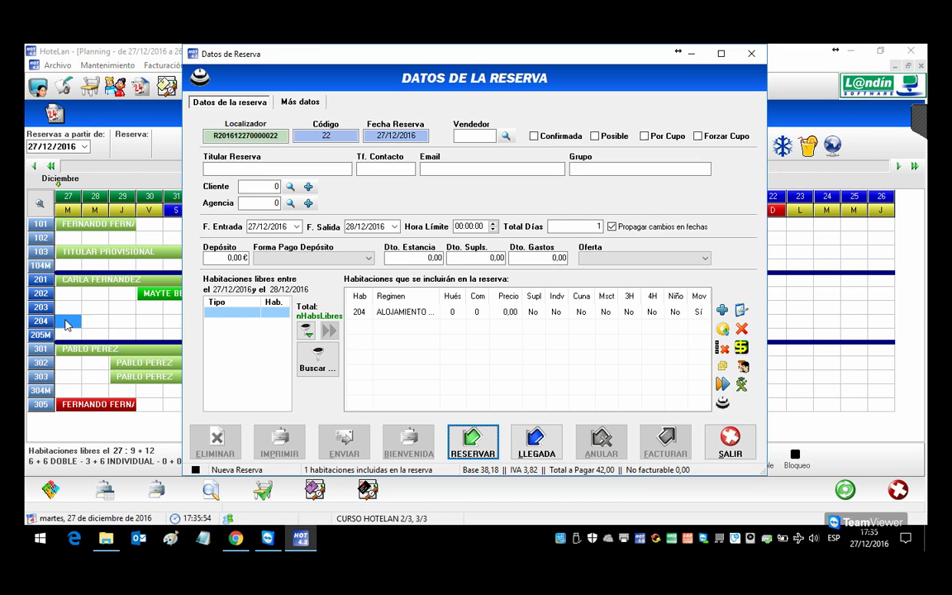
pyautogui.click(290, 202)
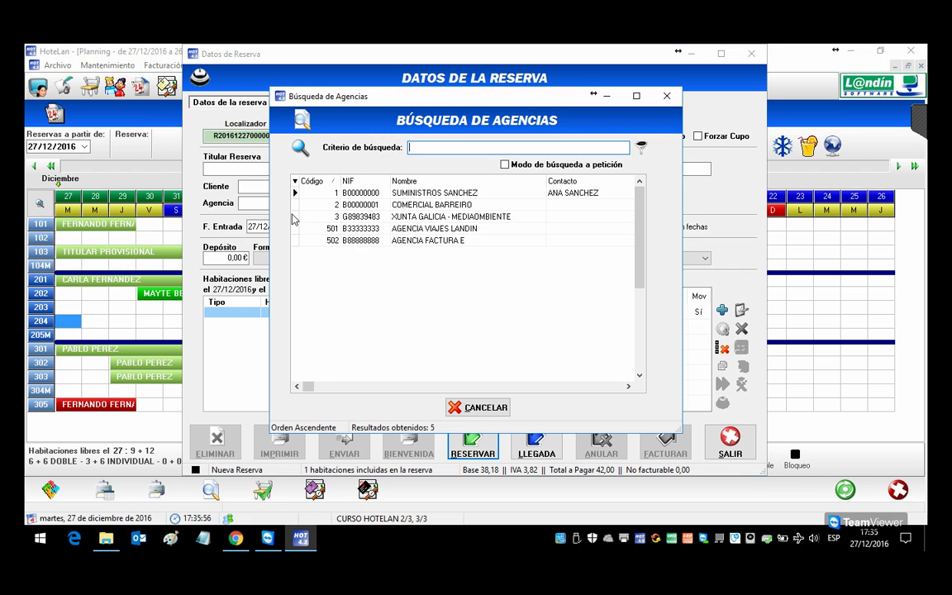
pyautogui.click(421, 207)
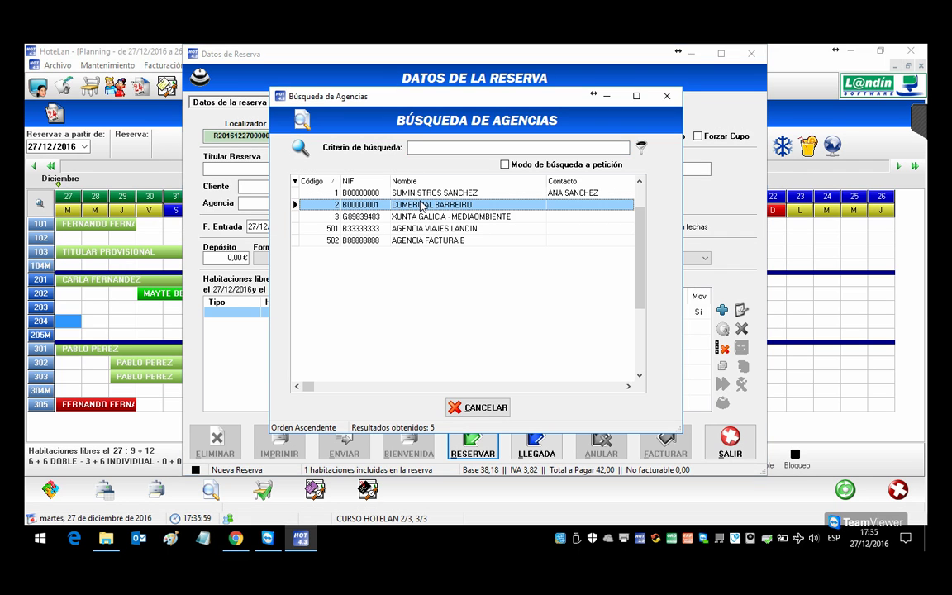
pyautogui.doubleClick(422, 205)
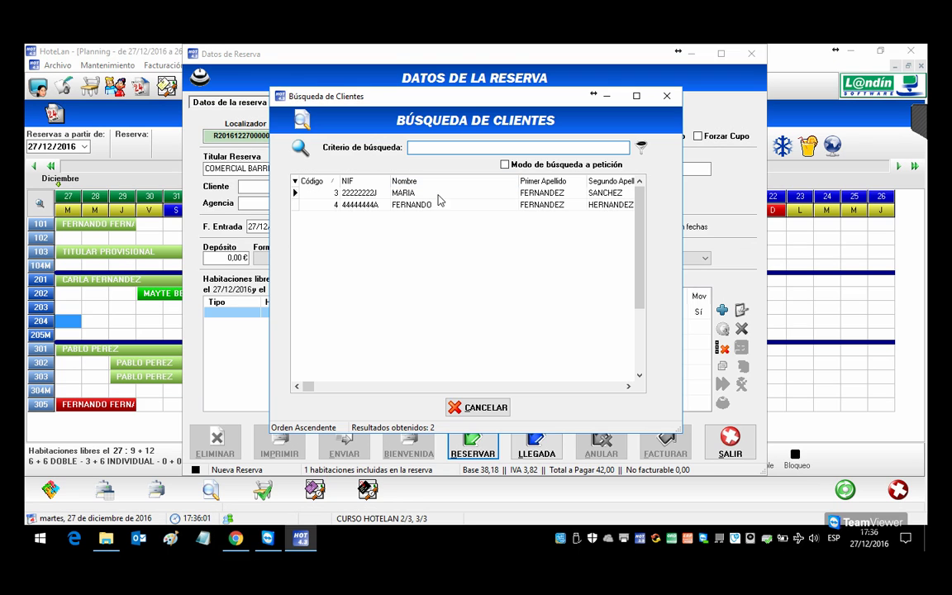
# Step: Assign client 4 and save reservation 22, totalling 42,00 €
pyautogui.doubleClick(432, 207)
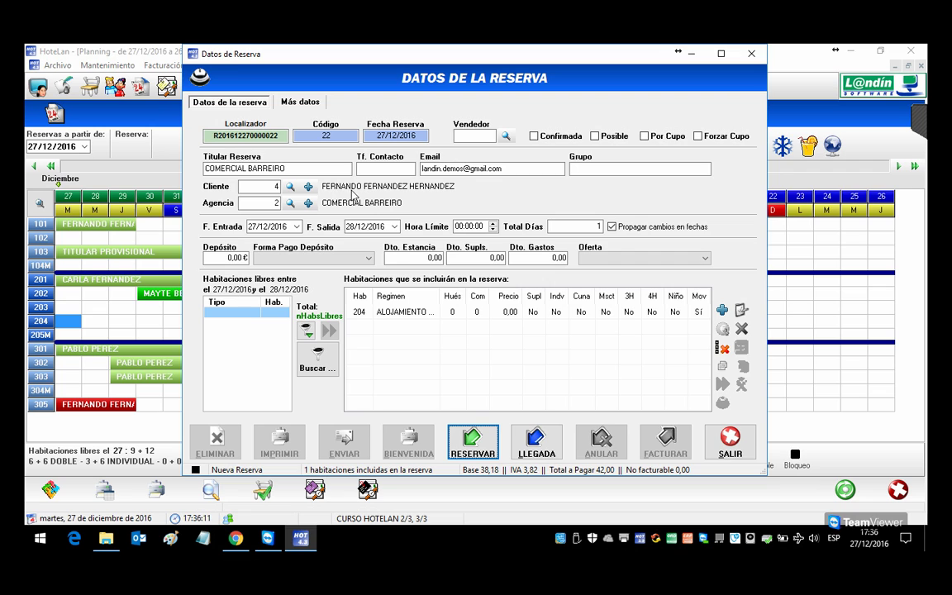
pyautogui.click(421, 315)
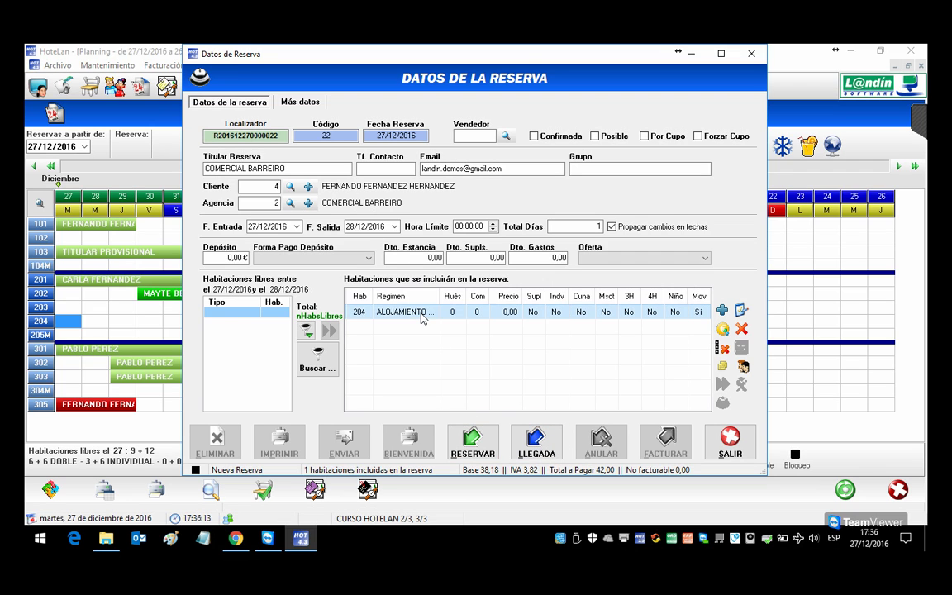
pyautogui.click(474, 446)
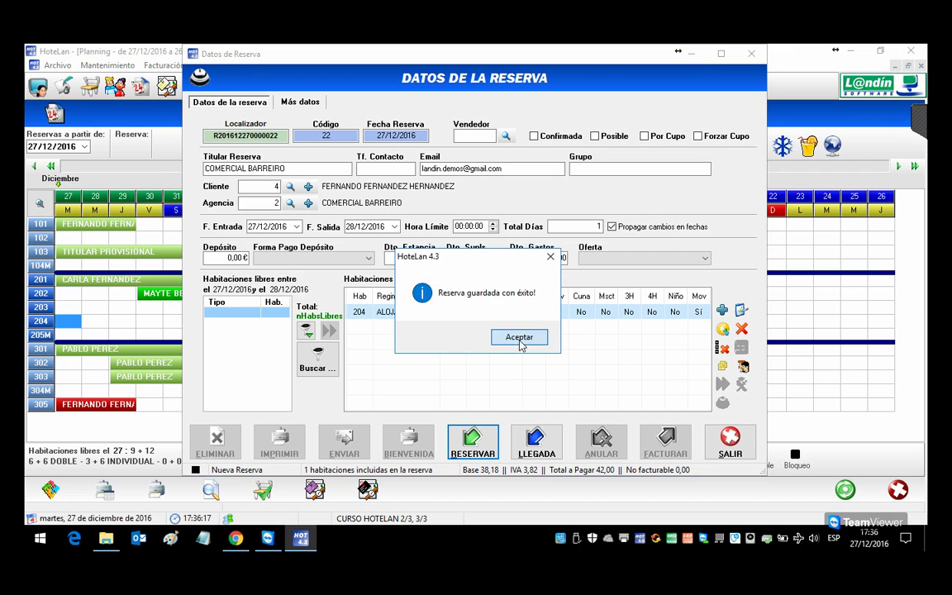
pyautogui.click(519, 337)
# Step: Charge a LAVANDERIA expense of 4,00 to room 204
pyautogui.doubleClick(669, 312)
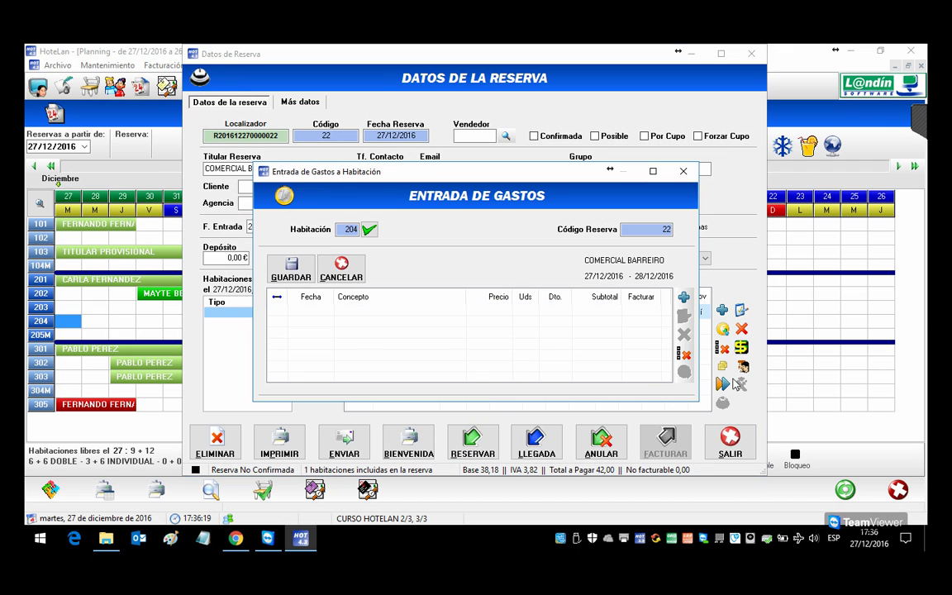
pyautogui.click(684, 297)
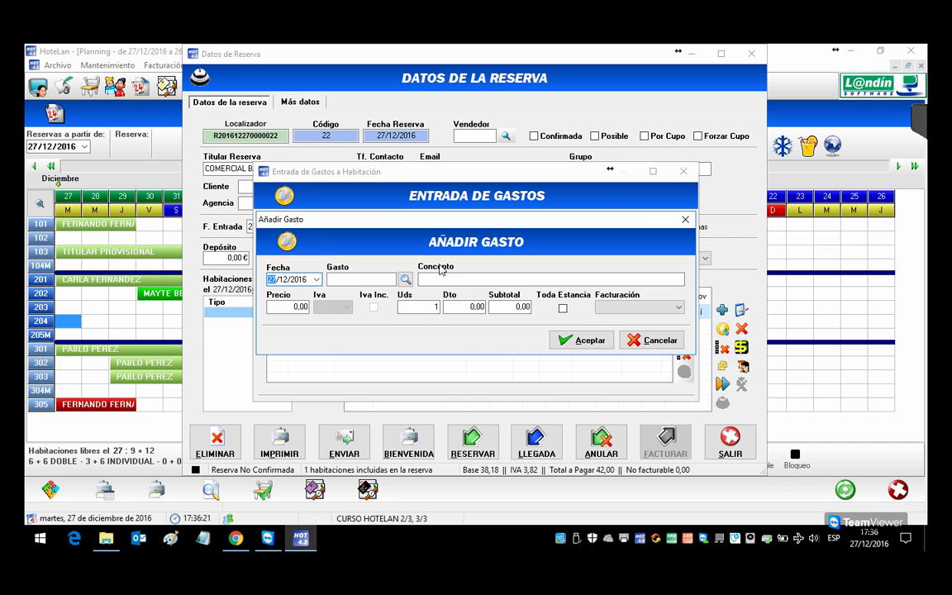
pyautogui.click(405, 279)
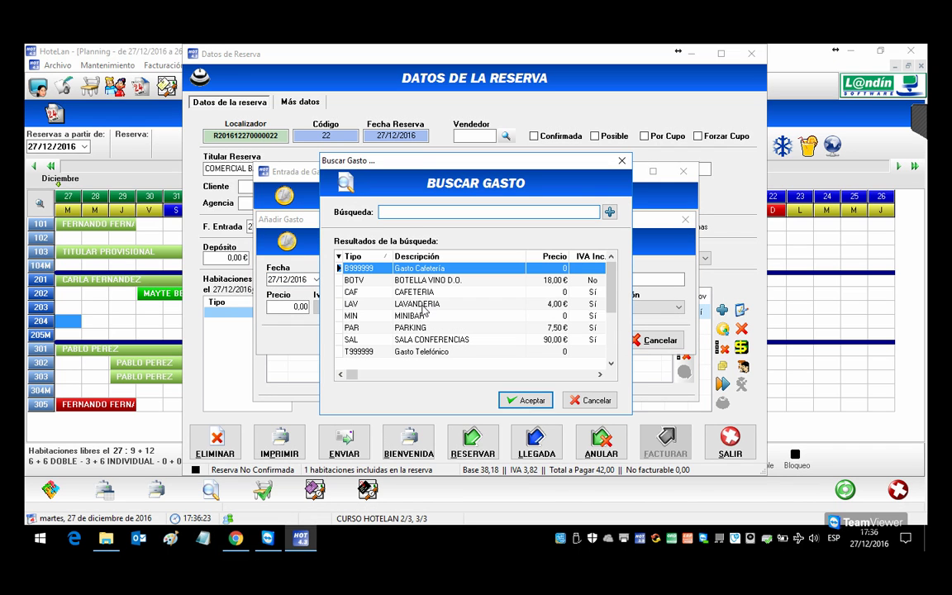
pyautogui.doubleClick(423, 304)
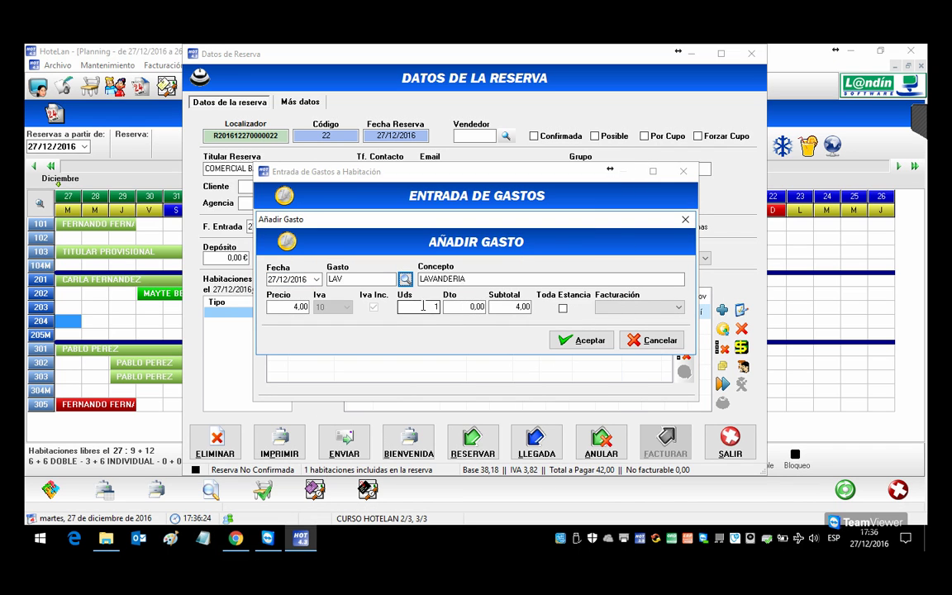
pyautogui.click(580, 340)
# Step: Add a SALA CONFERENCIAS charge of 90,00 and save, bringing the total to 131,80
pyautogui.click(683, 296)
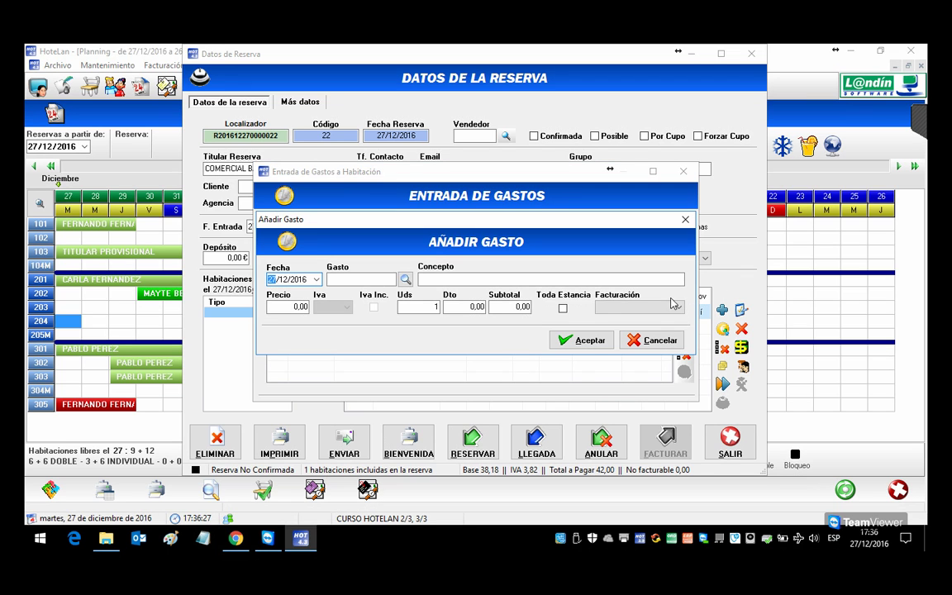
pyautogui.click(405, 279)
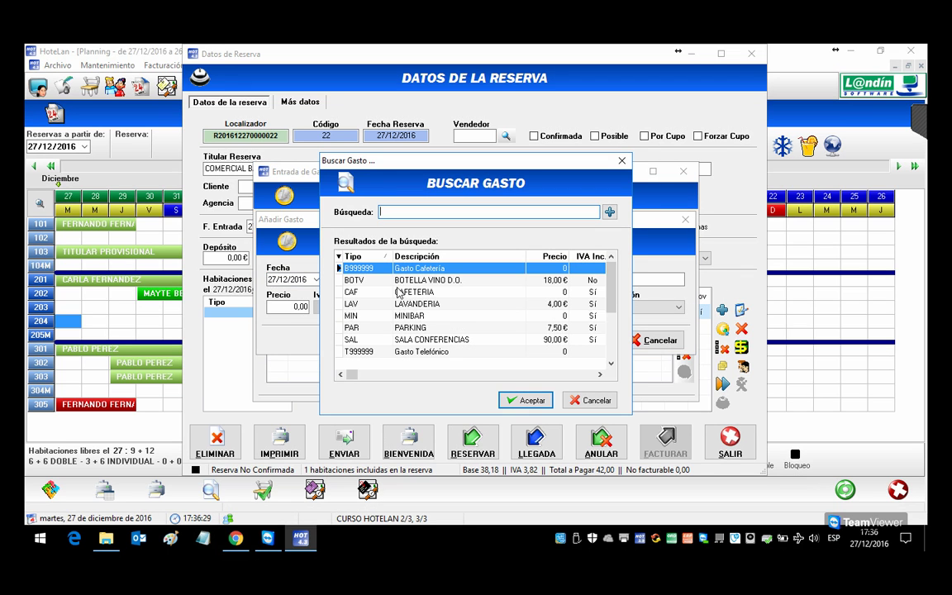
pyautogui.doubleClick(423, 340)
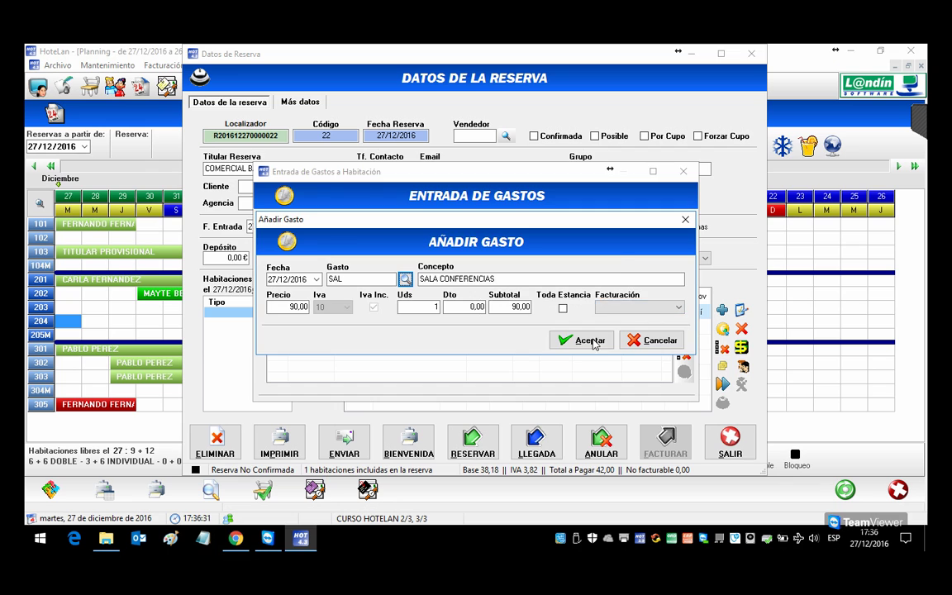
pyautogui.click(580, 341)
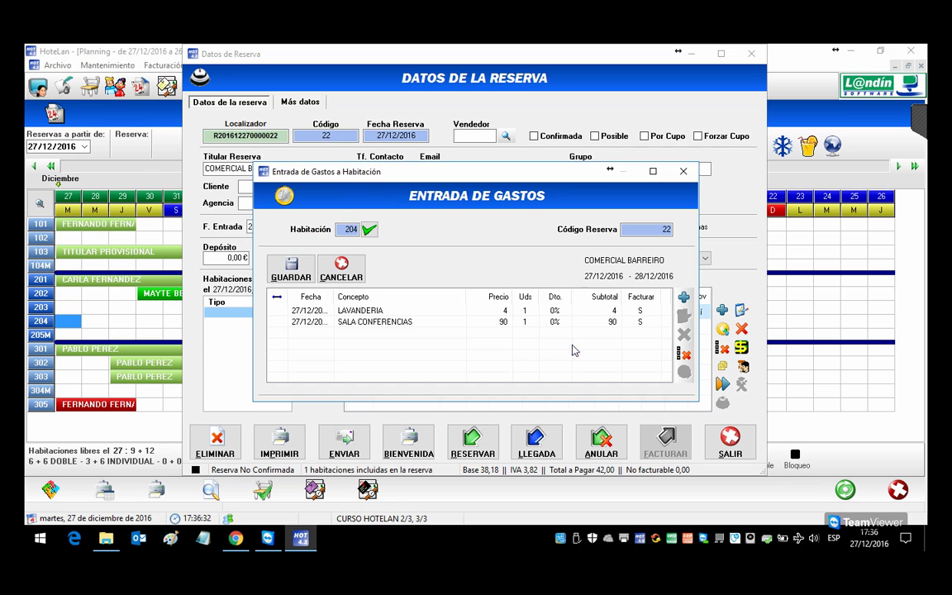
pyautogui.click(291, 269)
pyautogui.click(508, 338)
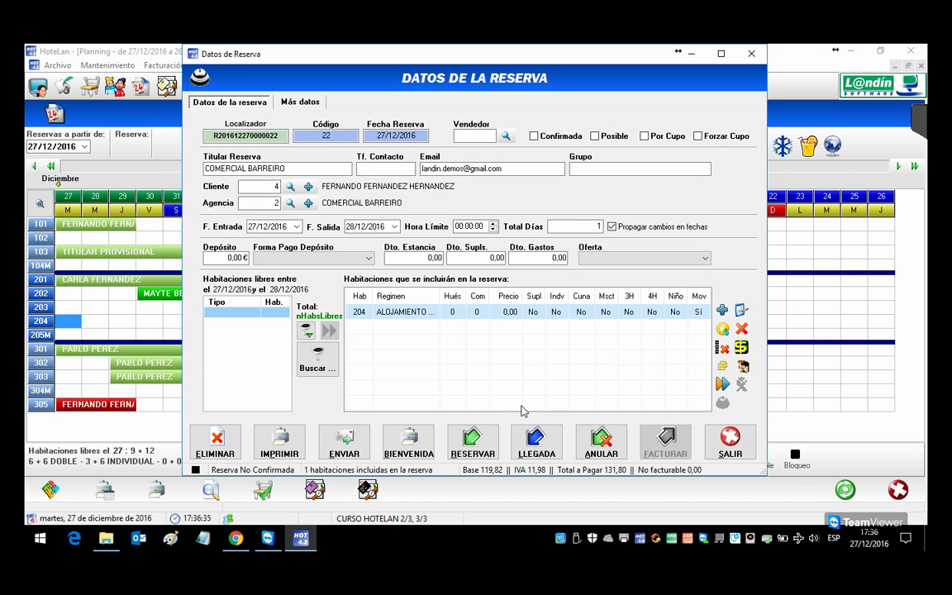
# Step: Check in reservation 22 and generate and save invoice 000006 for 131,80 €
pyautogui.click(552, 457)
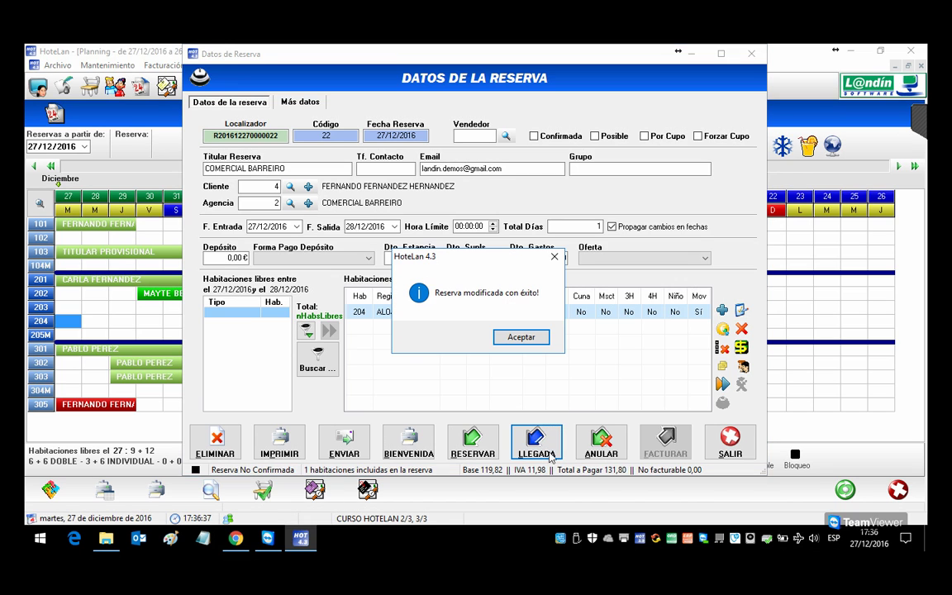
pyautogui.click(521, 337)
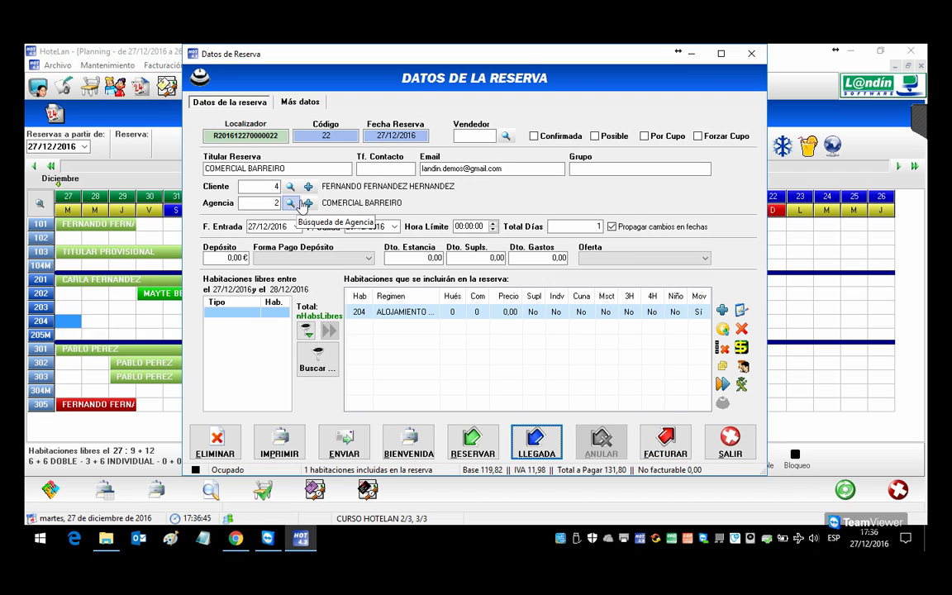
pyautogui.click(665, 445)
pyautogui.click(174, 108)
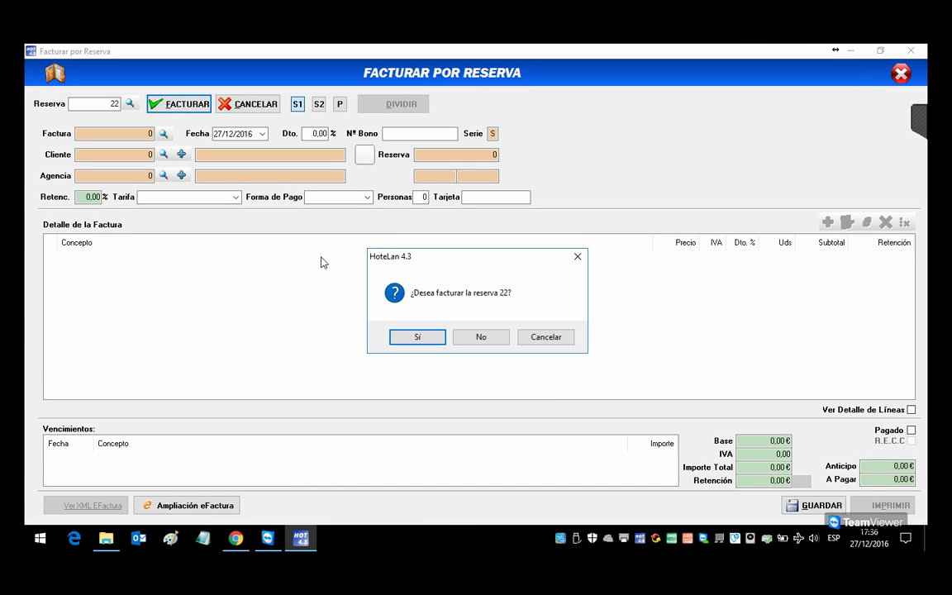
pyautogui.click(418, 337)
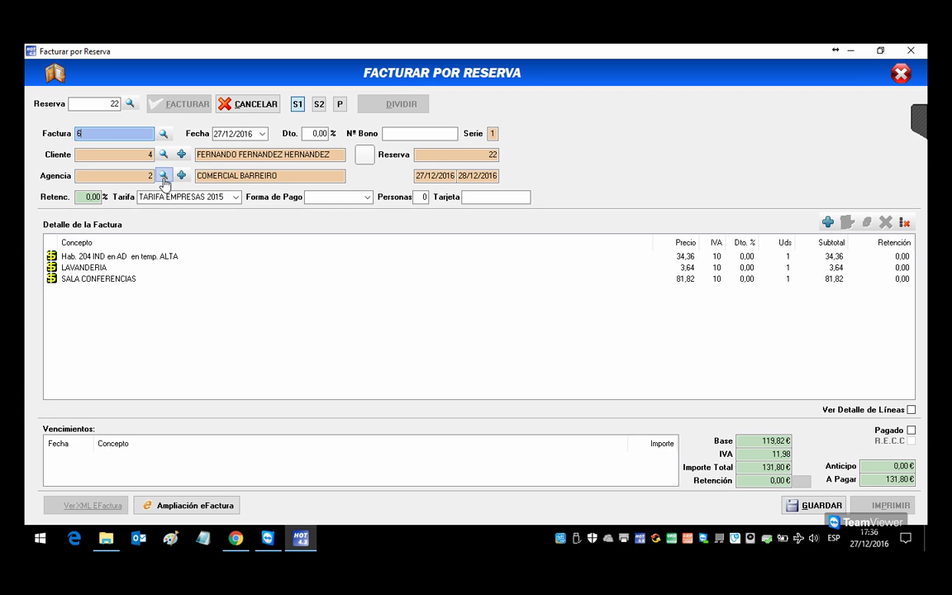
pyautogui.click(798, 504)
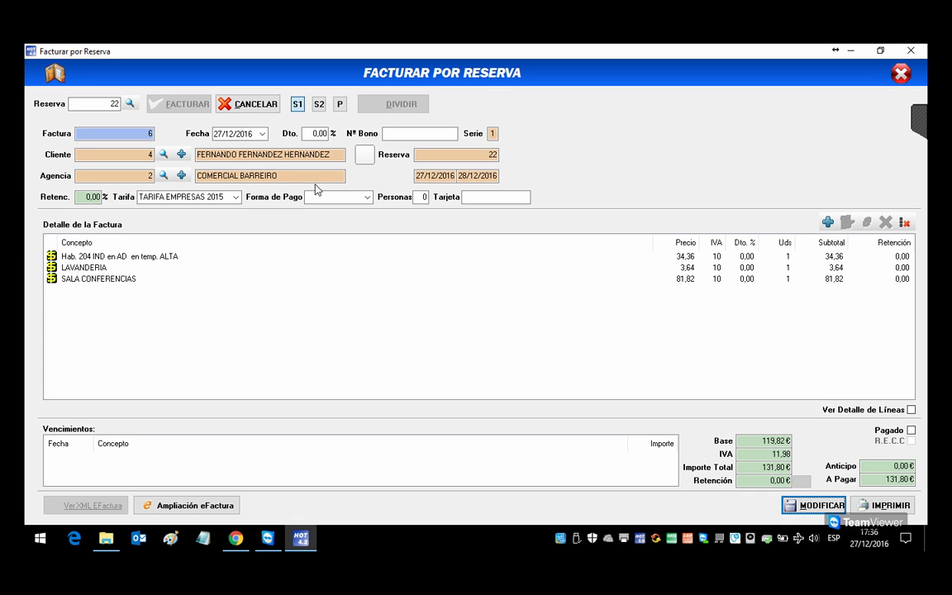
# Step: Preview invoice 000006, then close the preview and the invoicing window
pyautogui.click(883, 505)
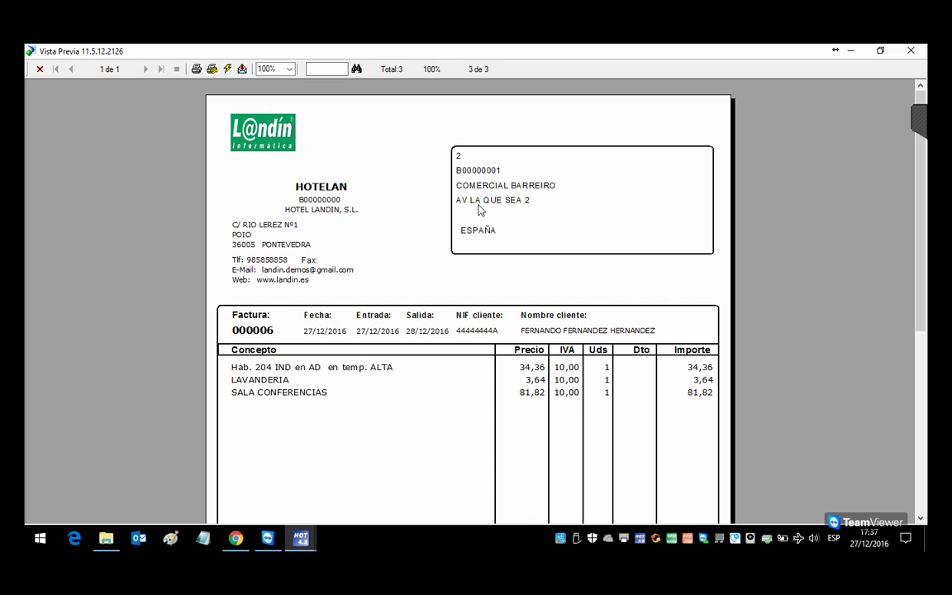
pyautogui.click(909, 51)
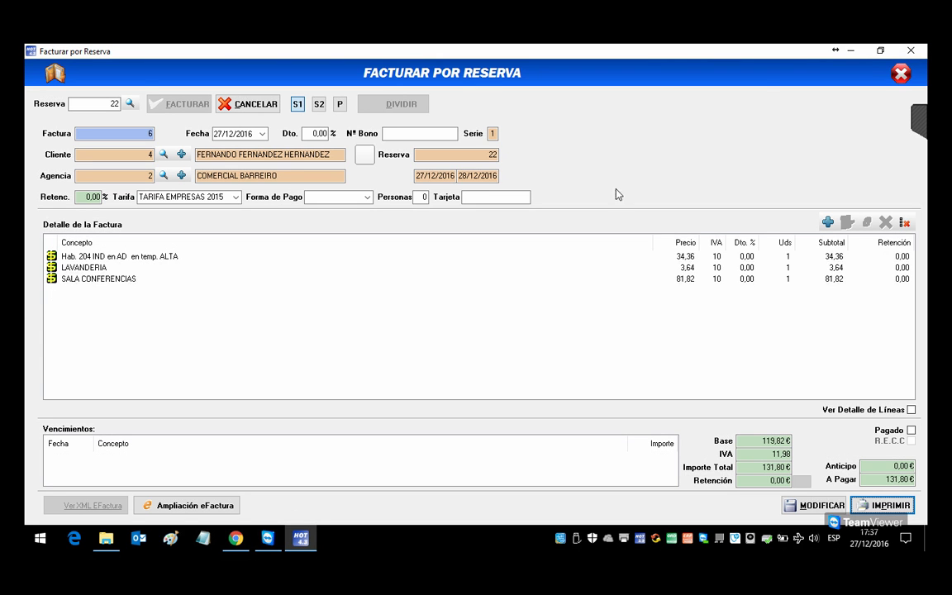
pyautogui.click(901, 73)
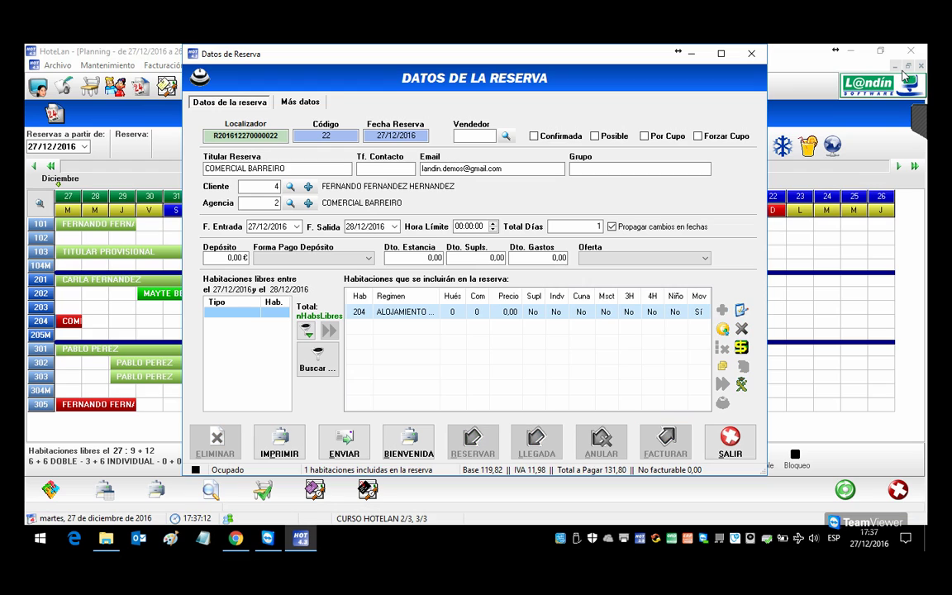
# Step: Close reservation 22's details and briefly reopen room 204's reservation
pyautogui.click(726, 440)
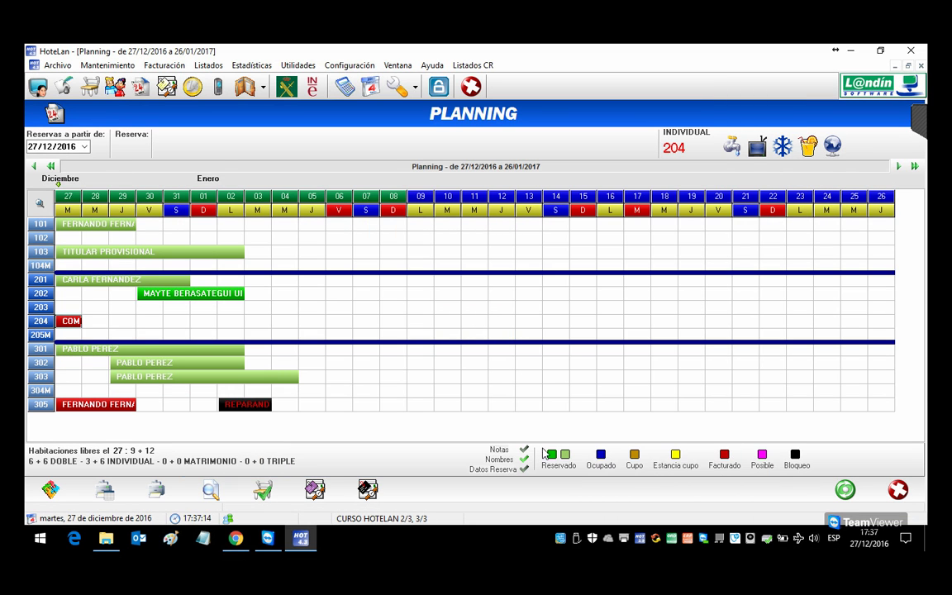
pyautogui.doubleClick(66, 322)
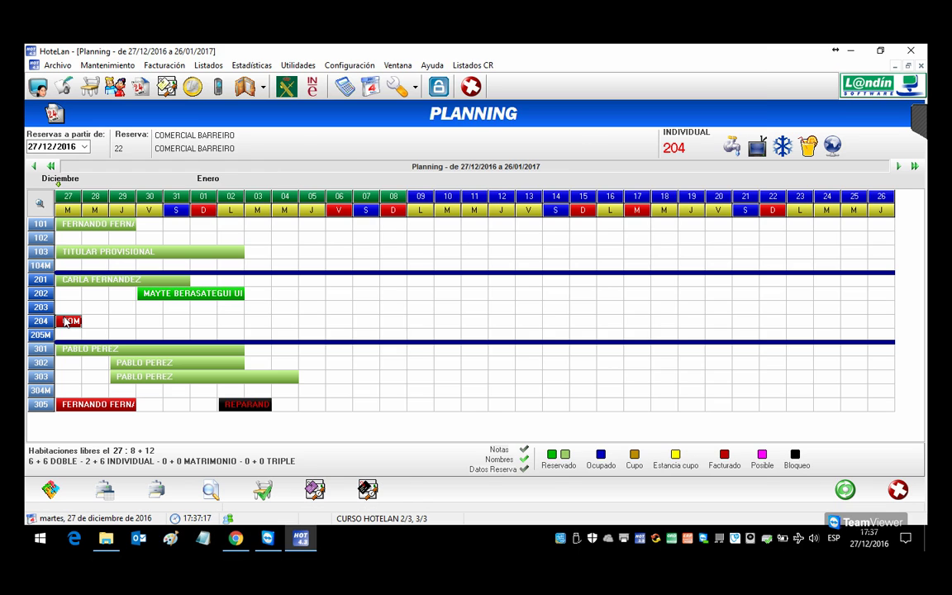
pyautogui.click(708, 439)
# Step: Check room 305's Más datos tab for preset expenses, origin and observations
pyautogui.doubleClick(73, 406)
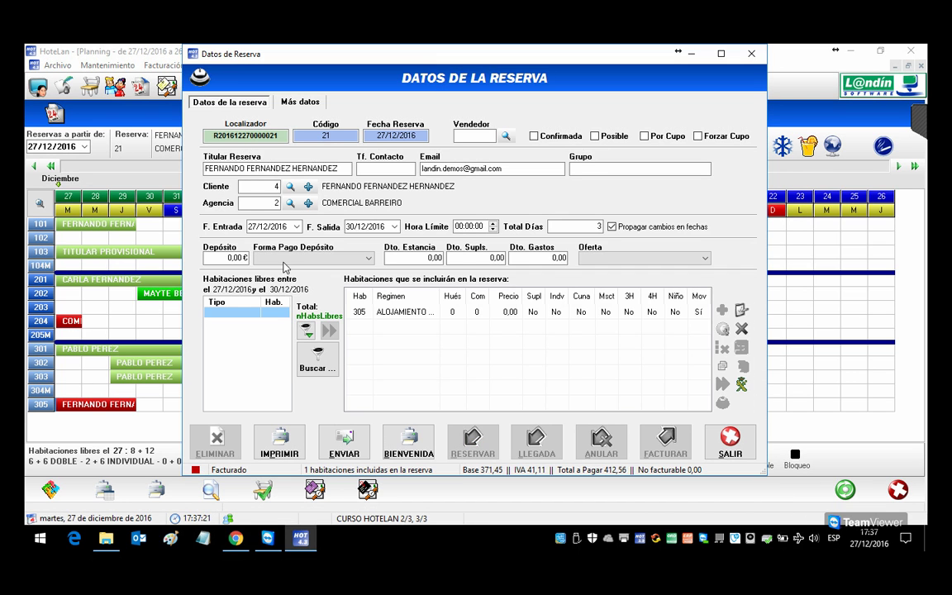
pyautogui.click(299, 102)
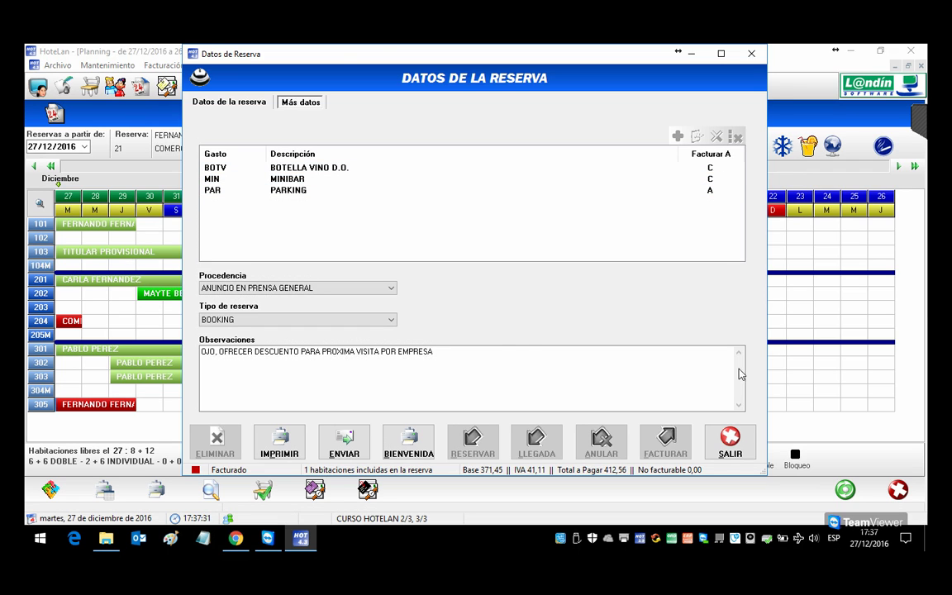
pyautogui.click(730, 443)
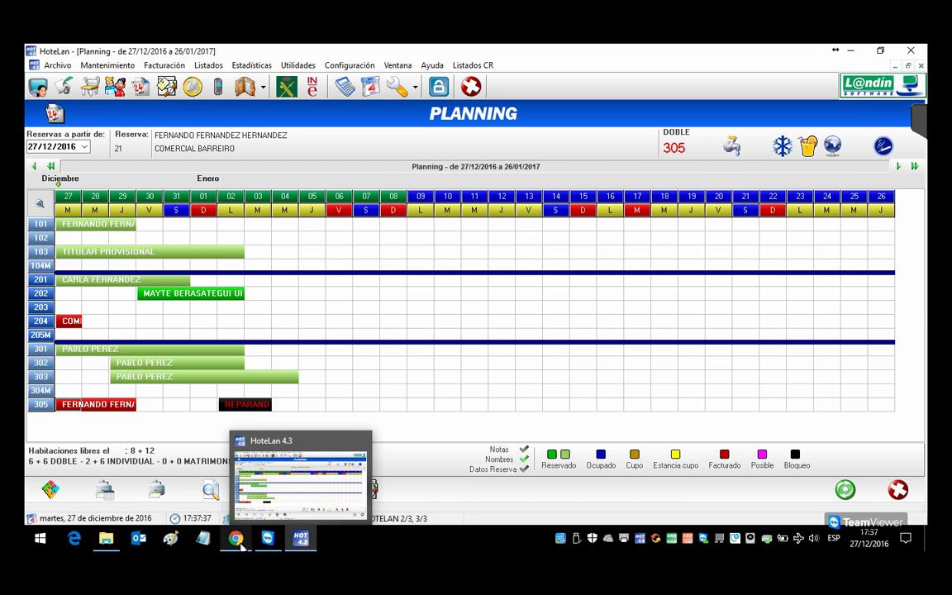
pyautogui.click(213, 484)
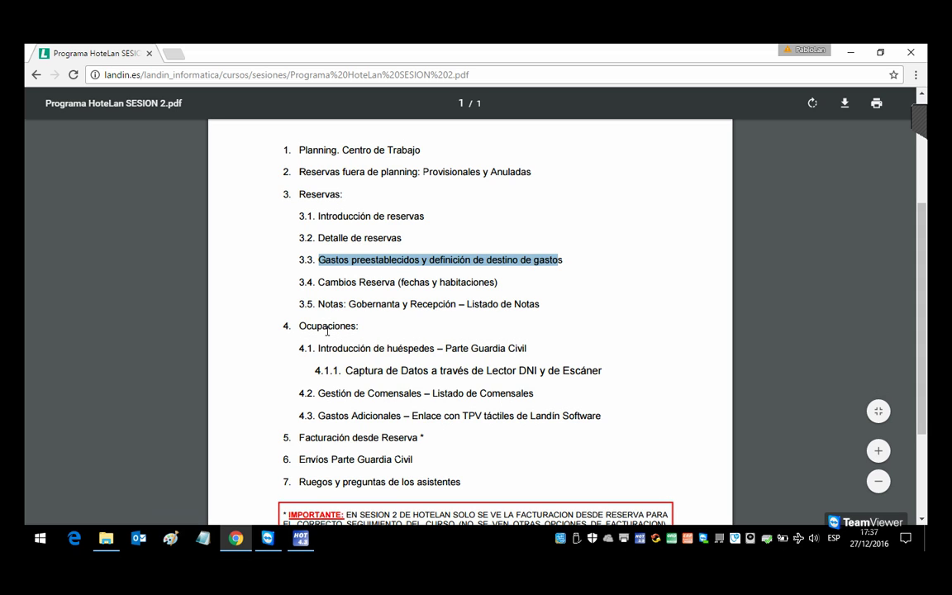
# Step: Highlight the 3.5 Gobernanta y Recepción – Listado de Notas line, then return to HoteLan
pyautogui.moveTo(345, 304); pyautogui.dragTo(541, 305)
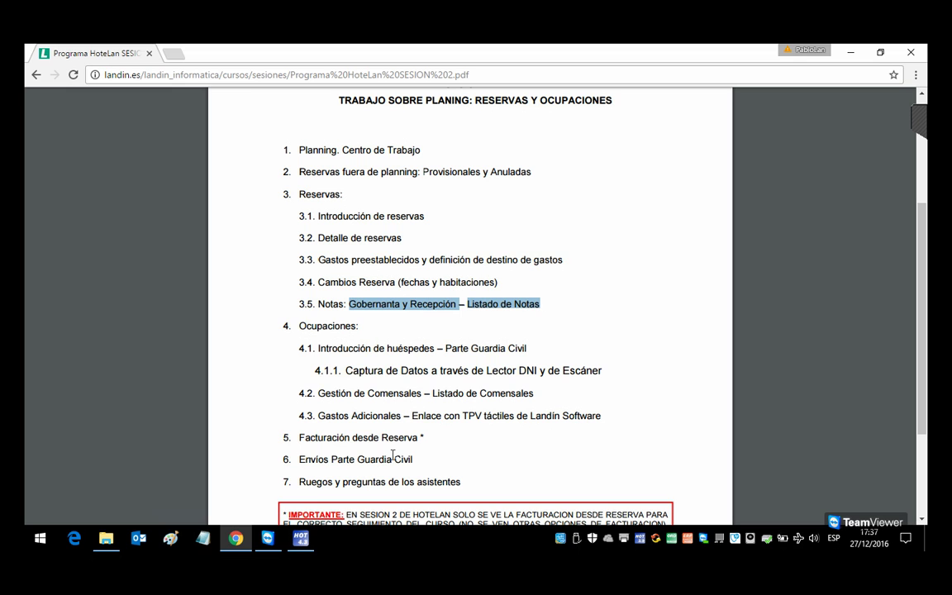
pyautogui.moveTo(301, 538)
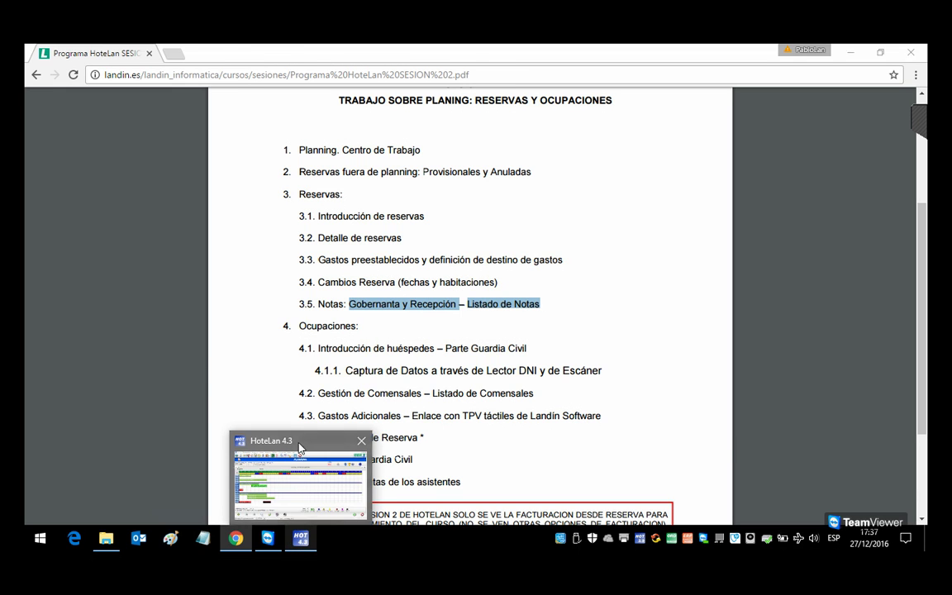
pyautogui.click(299, 451)
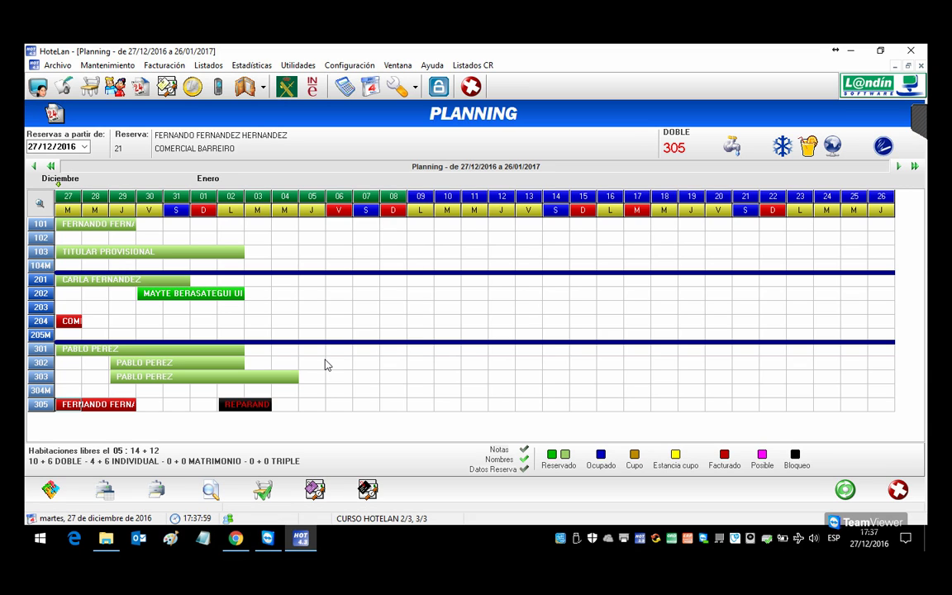
# Step: Add a BOTELLA VINO D.O. expense of 18 to room 201's reservation 20 and save it
pyautogui.click(104, 282)
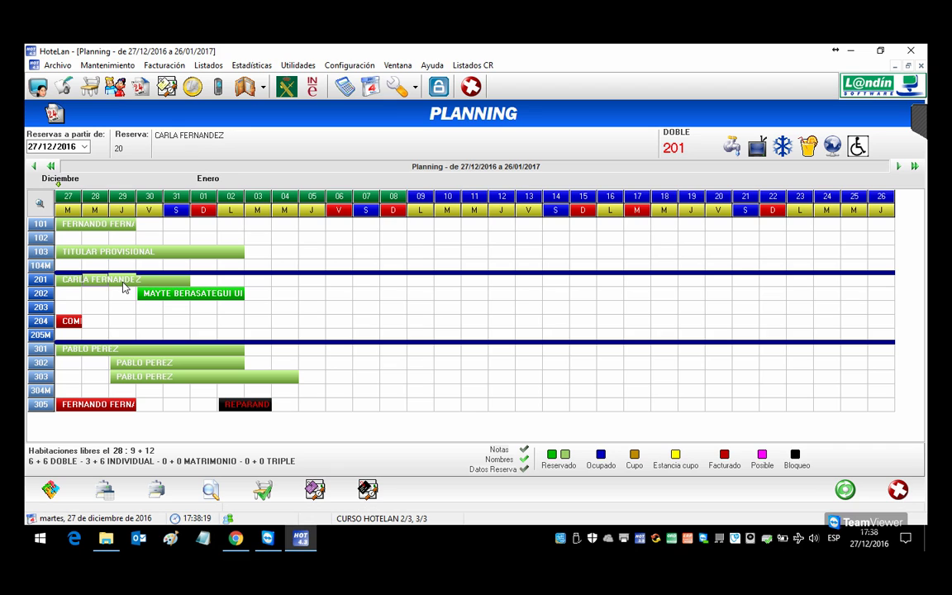
pyautogui.moveTo(122, 287); pyautogui.dragTo(76, 282)
pyautogui.rightClick(73, 283)
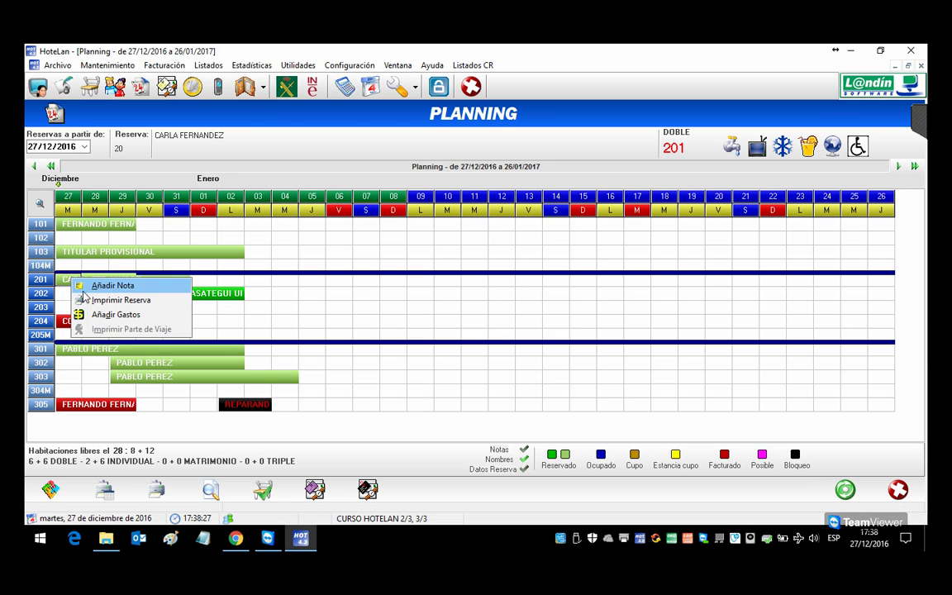
pyautogui.click(115, 314)
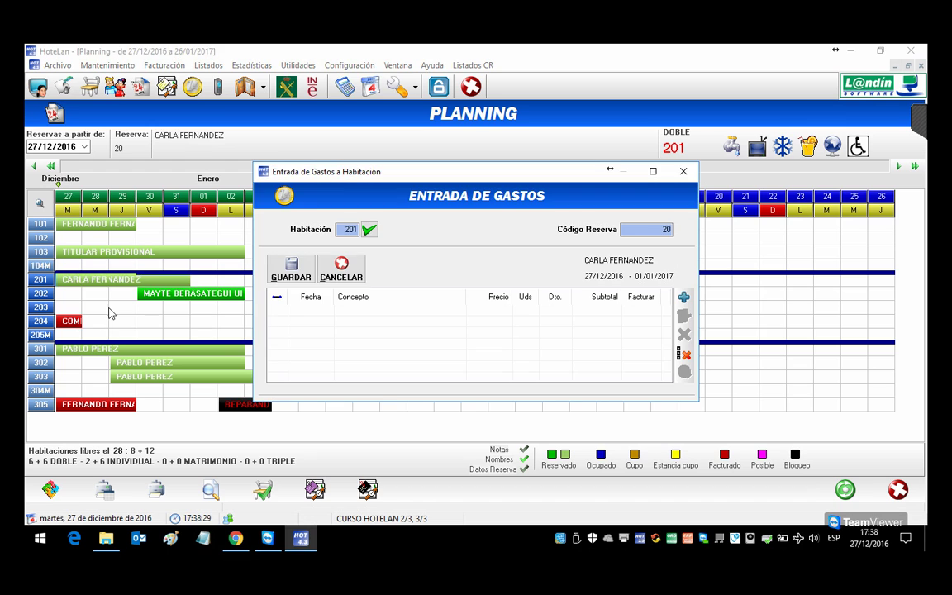
pyautogui.click(683, 297)
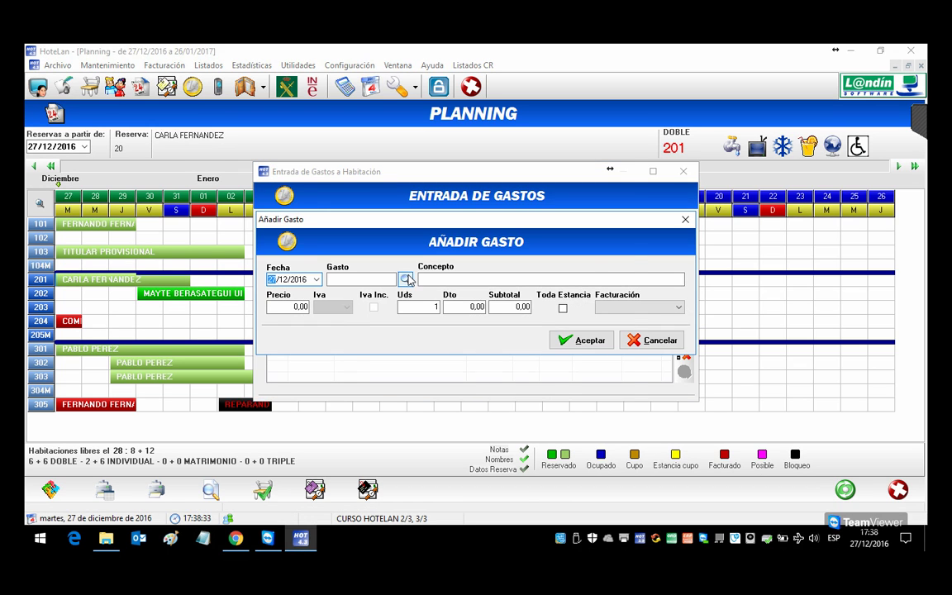
pyautogui.click(405, 280)
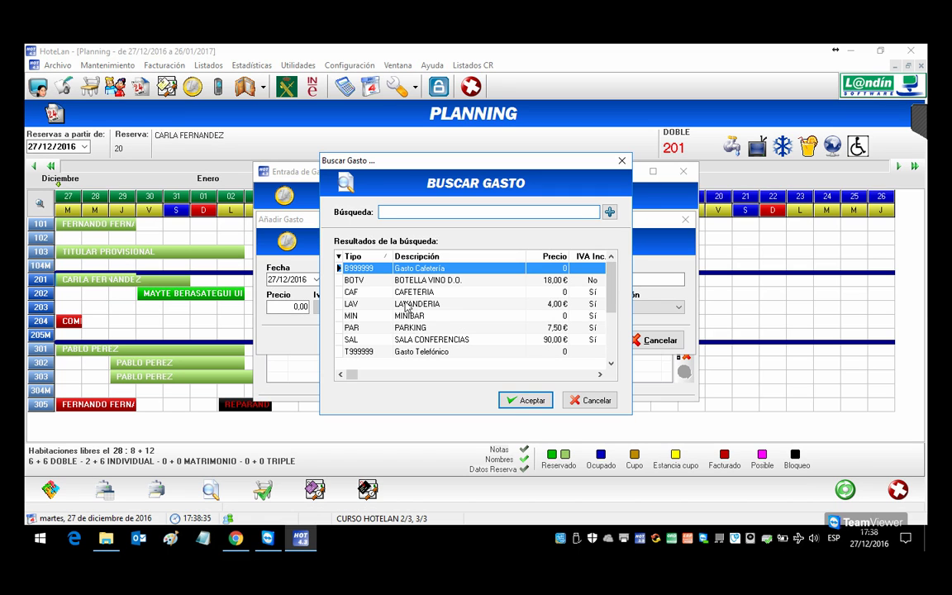
pyautogui.doubleClick(404, 280)
pyautogui.click(580, 340)
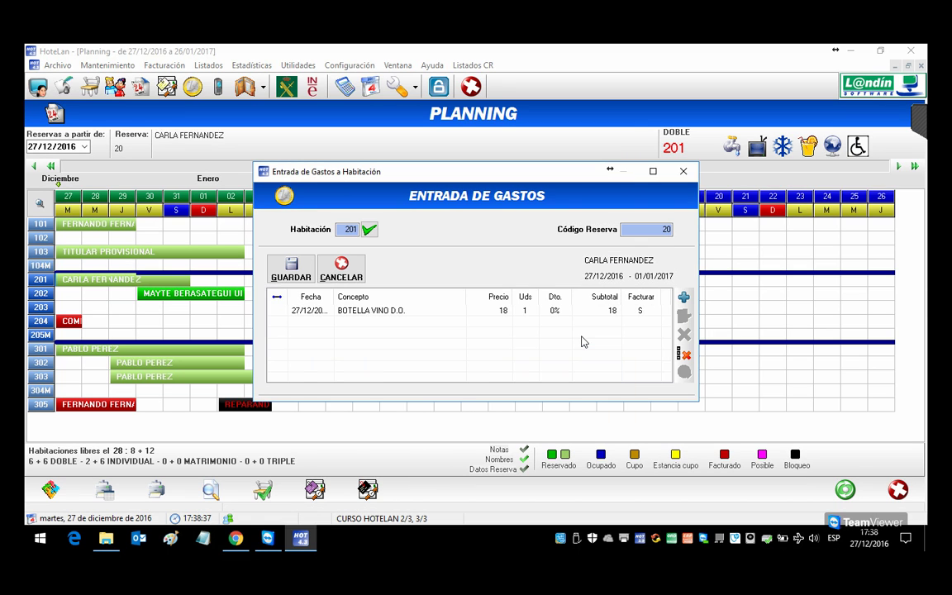
pyautogui.click(296, 266)
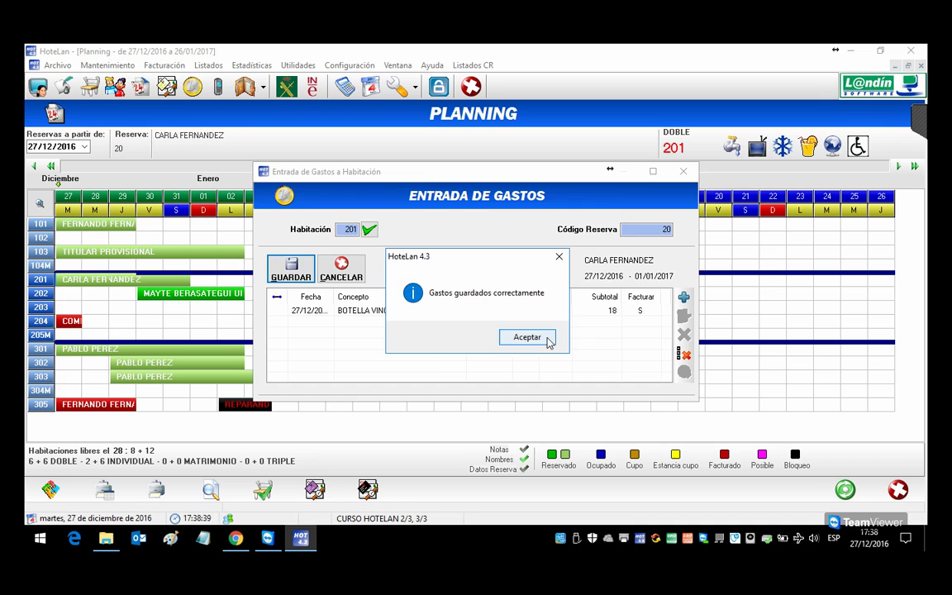
pyautogui.click(527, 335)
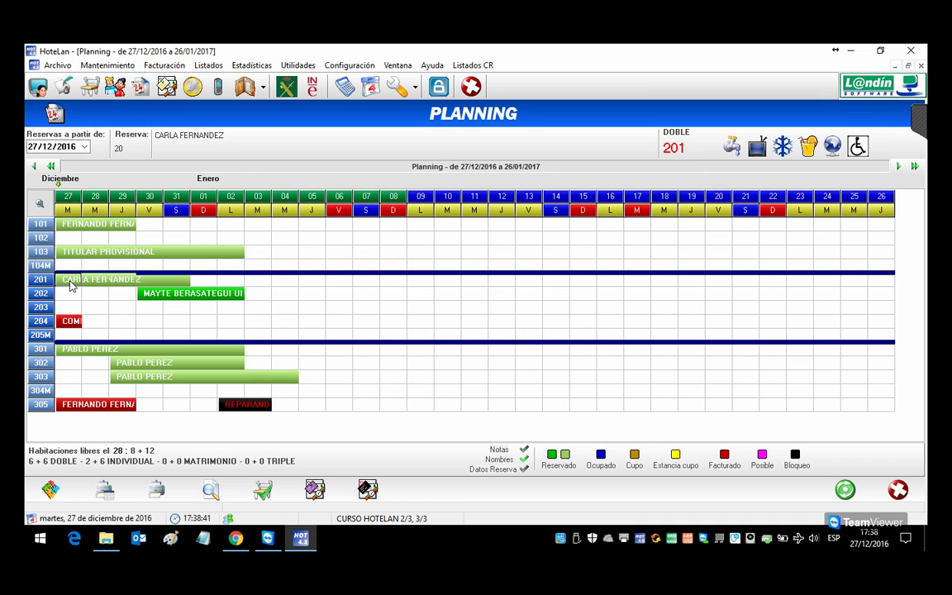
# Step: Write the room 201 note 'DEJAR BOTELLA DE VINO EN HABITACION'
pyautogui.rightClick(71, 282)
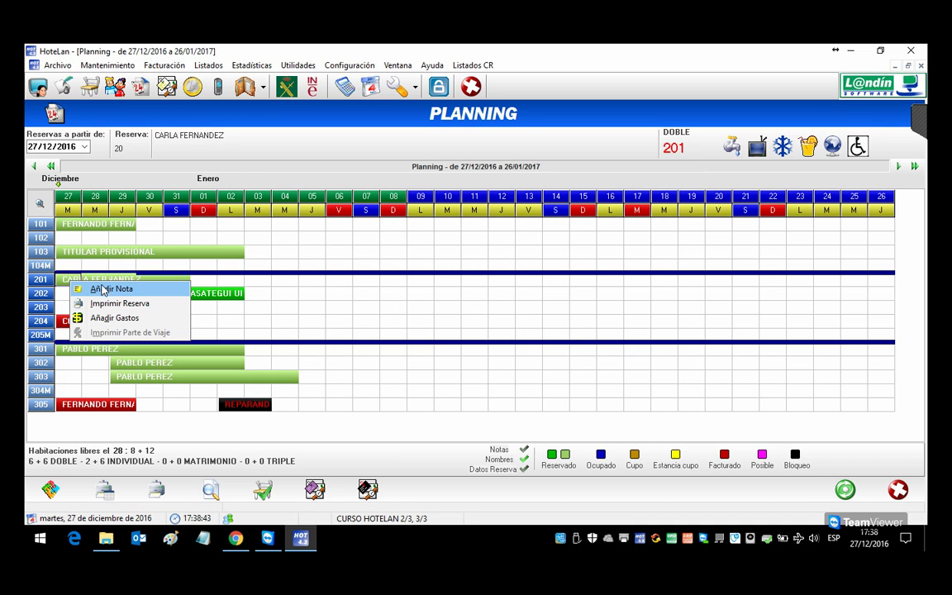
pyautogui.click(104, 291)
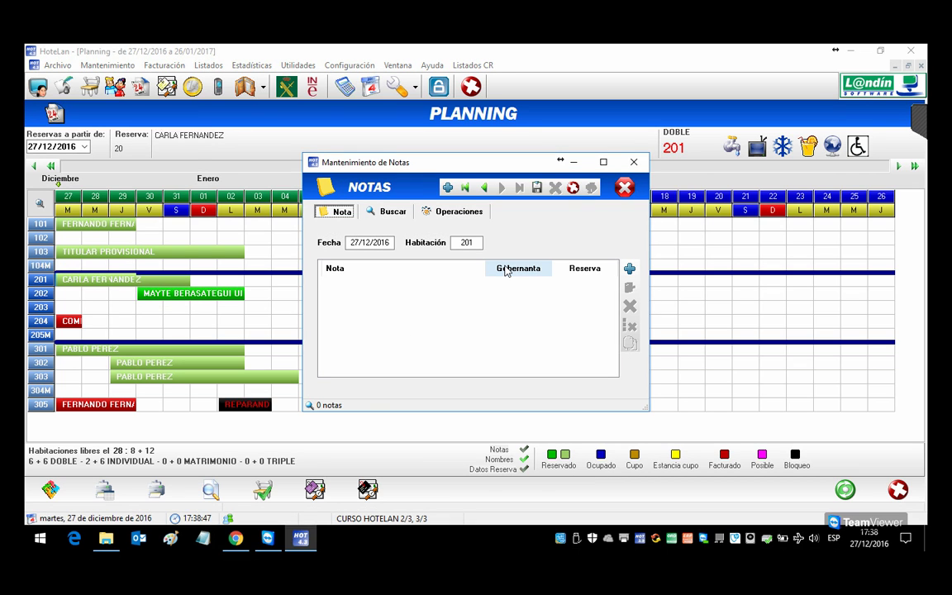
pyautogui.click(630, 270)
pyautogui.click(348, 279)
pyautogui.write('DEJA')
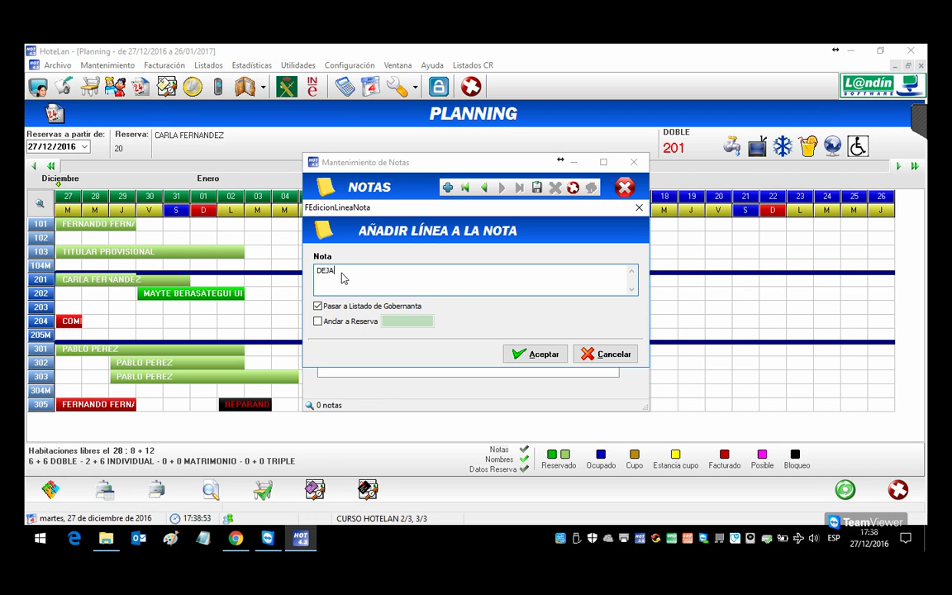
pyautogui.write('R BOTELLA DE B')
pyautogui.press('BackSpace')
pyautogui.press('BackSpace')
pyautogui.write('VINO EN HABITACION')
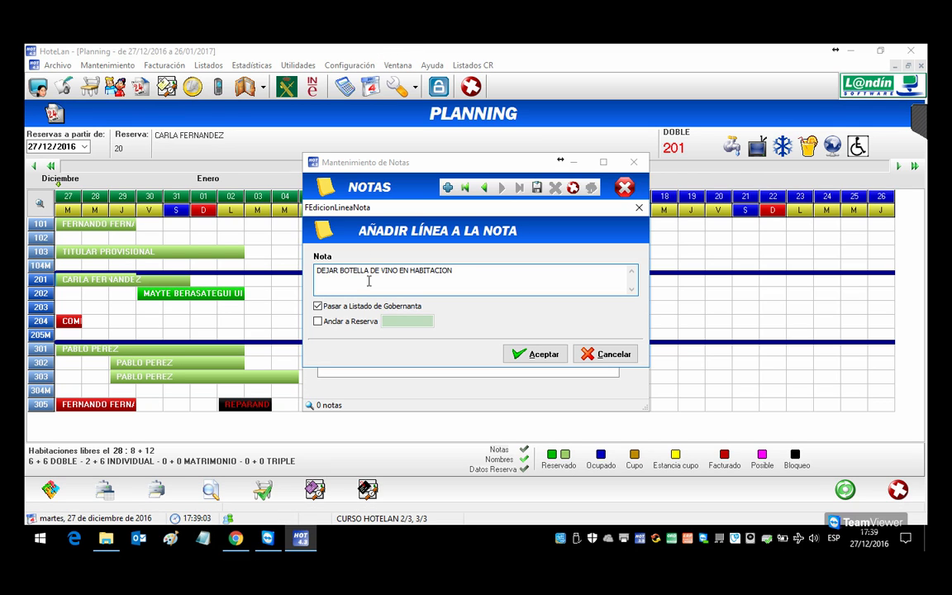
# Step: Anchor the note to reservation 20, set the housekeeping option, then save and close Notas
pyautogui.click(318, 306)
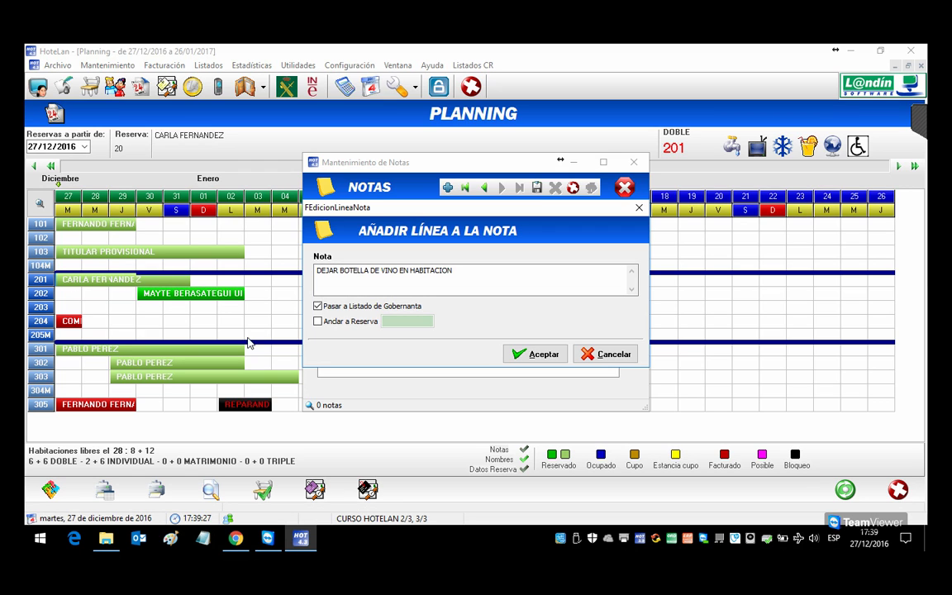
pyautogui.click(319, 322)
pyautogui.click(514, 357)
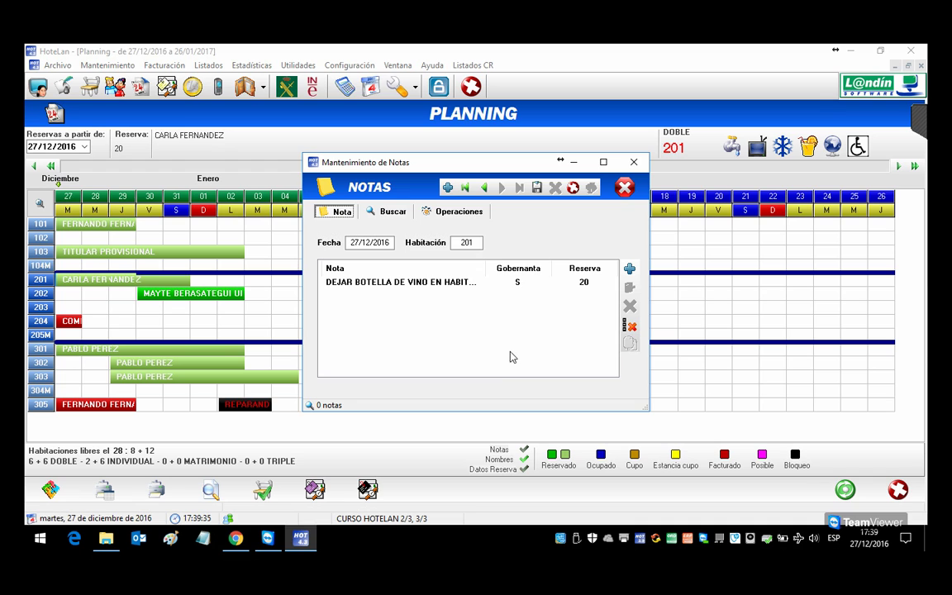
pyautogui.click(539, 188)
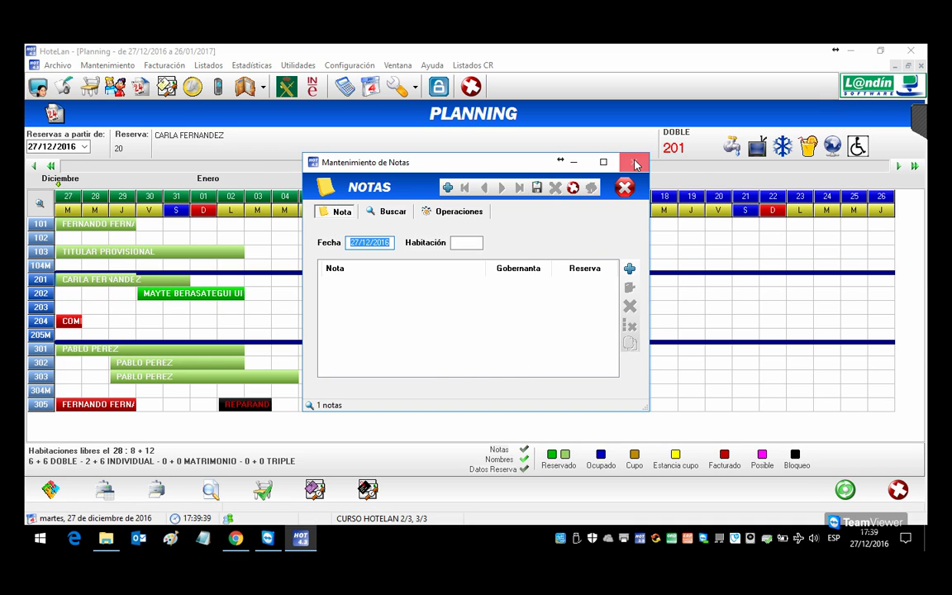
pyautogui.click(633, 162)
pyautogui.click(98, 282)
# Step: Open room 201's booking notes window and close it again
pyautogui.rightClick(99, 283)
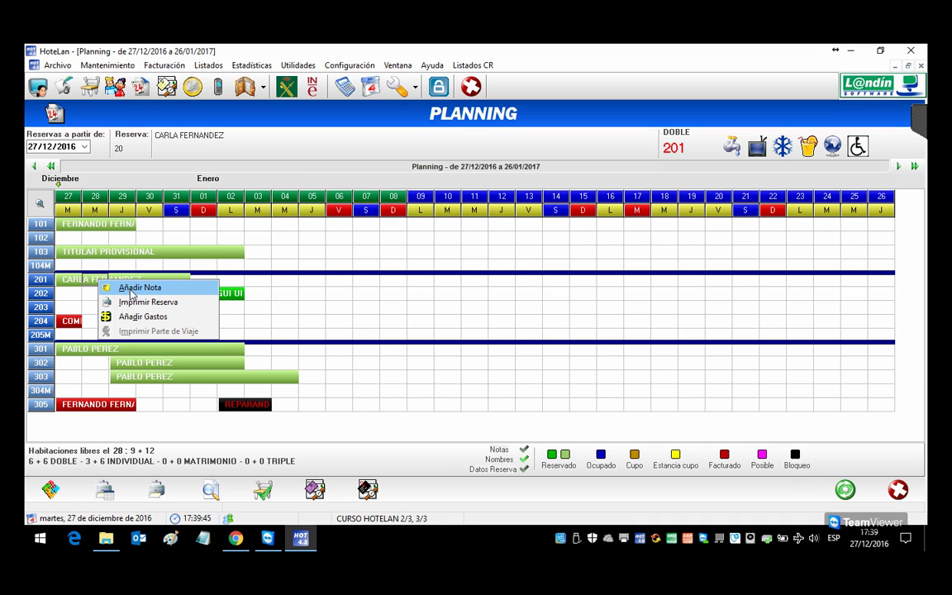
pyautogui.click(136, 288)
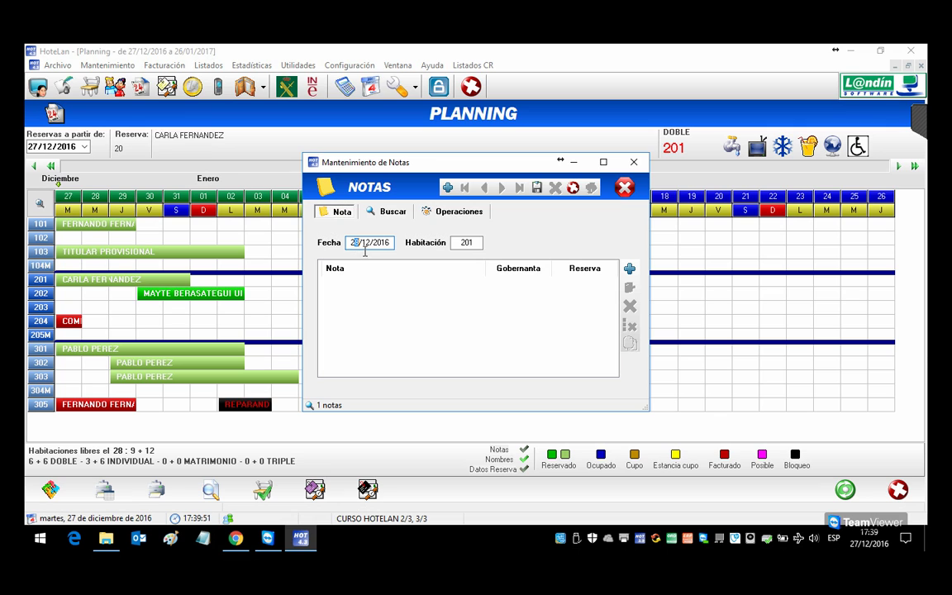
pyautogui.click(624, 187)
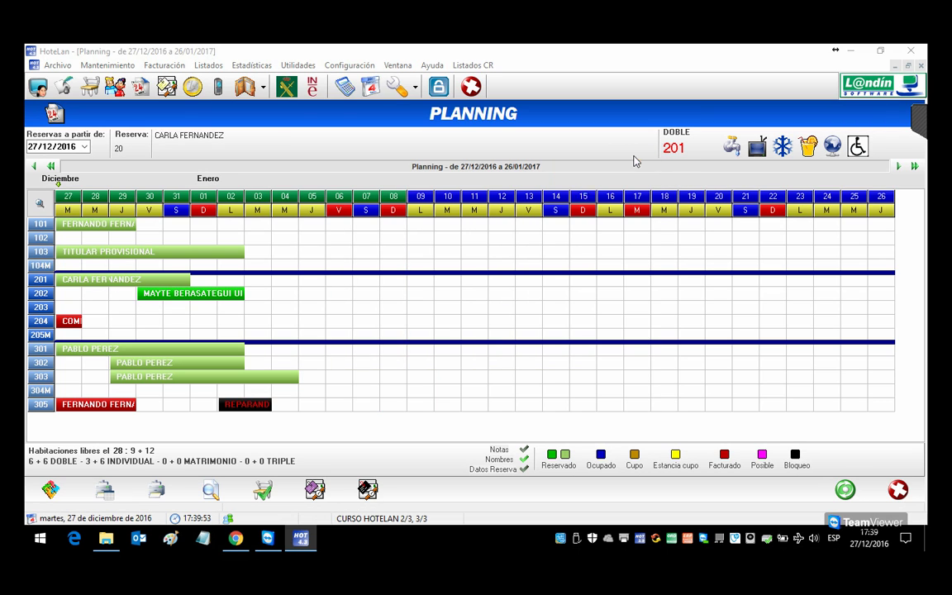
# Step: Add the note CAMBIAR PILAS MANDO TELEVISOR to room 201's housekeeping list and save it
pyautogui.rightClick(92, 283)
pyautogui.click(121, 286)
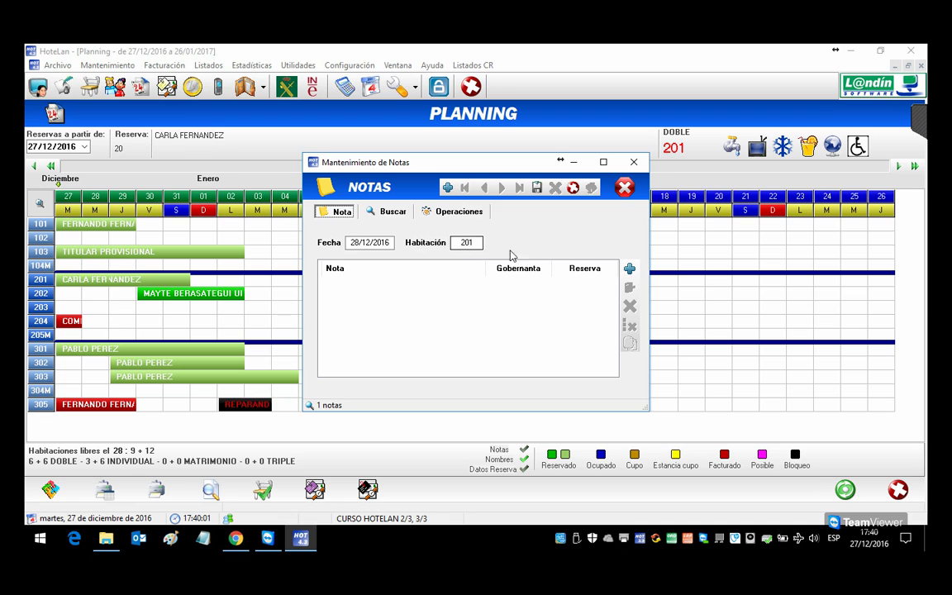
pyautogui.click(629, 268)
pyautogui.write('CAMBIAR PIL')
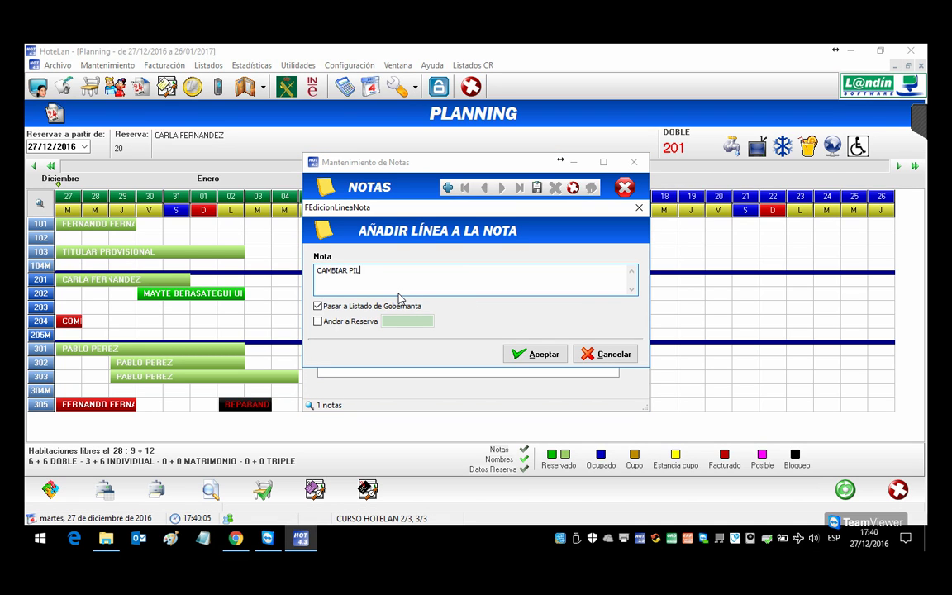
pyautogui.write('AS MANDO TELEVISOR')
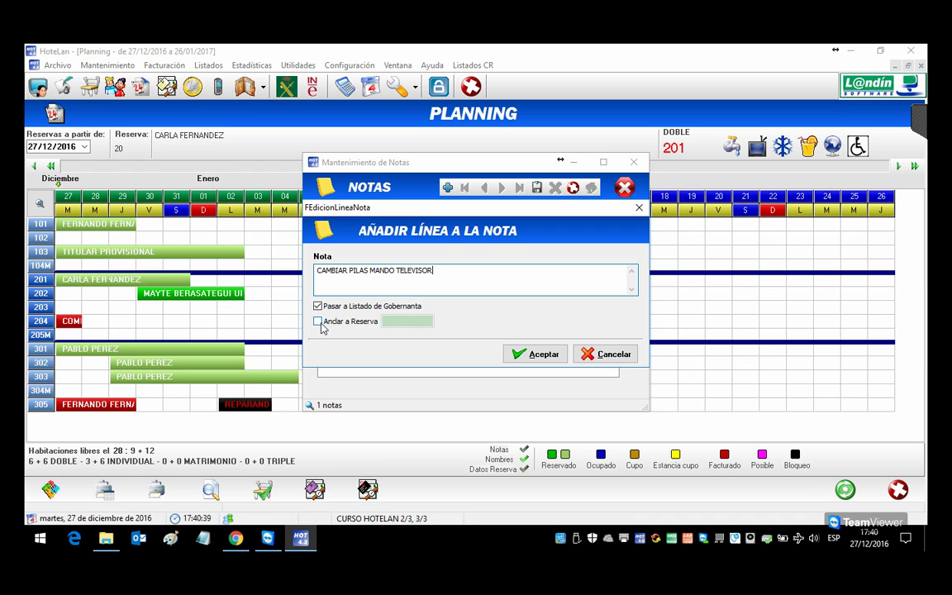
pyautogui.click(545, 355)
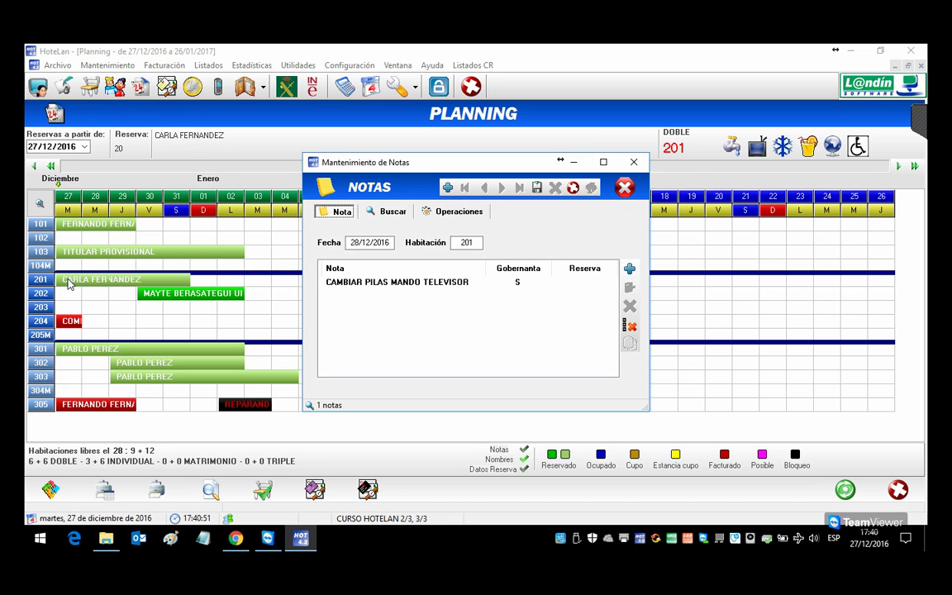
pyautogui.click(558, 188)
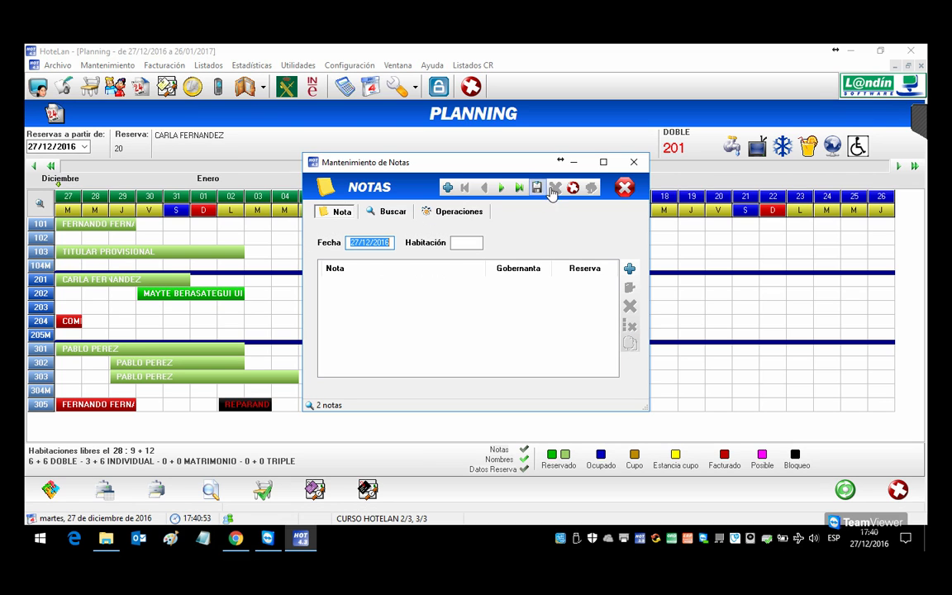
pyautogui.click(634, 162)
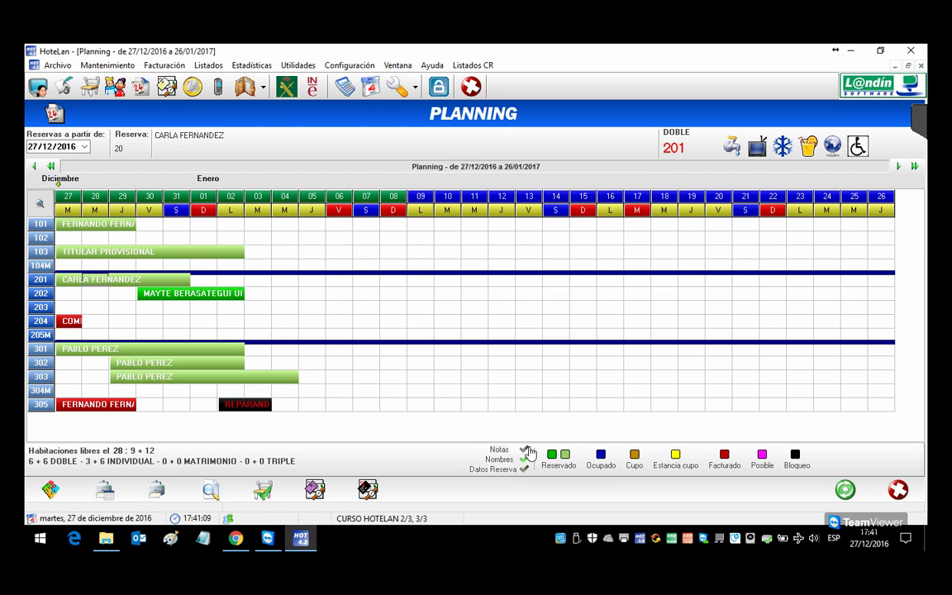
# Step: Toggle the Notas, Nombres and Datos Reserva checks in the planning legend
pyautogui.click(526, 450)
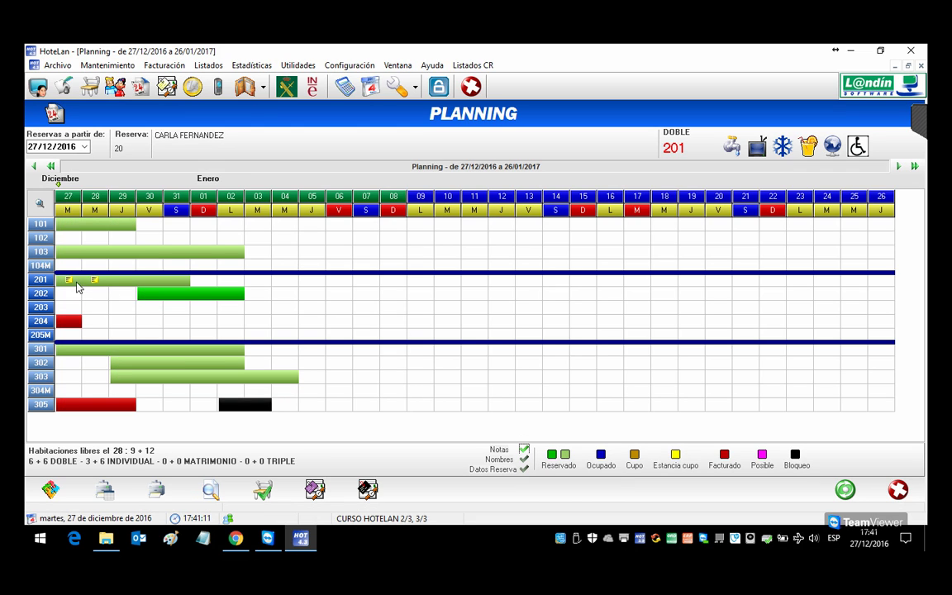
pyautogui.click(525, 459)
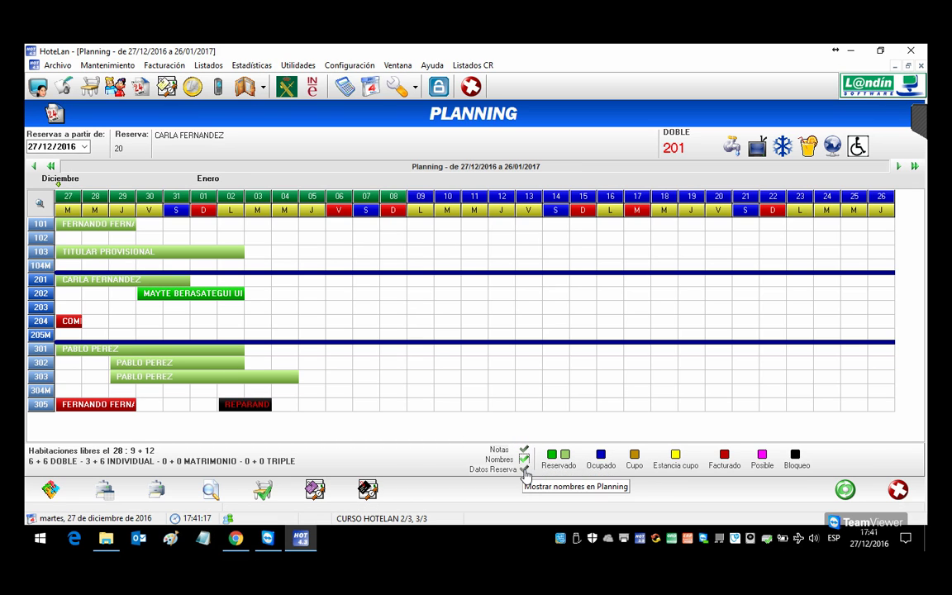
pyautogui.click(524, 470)
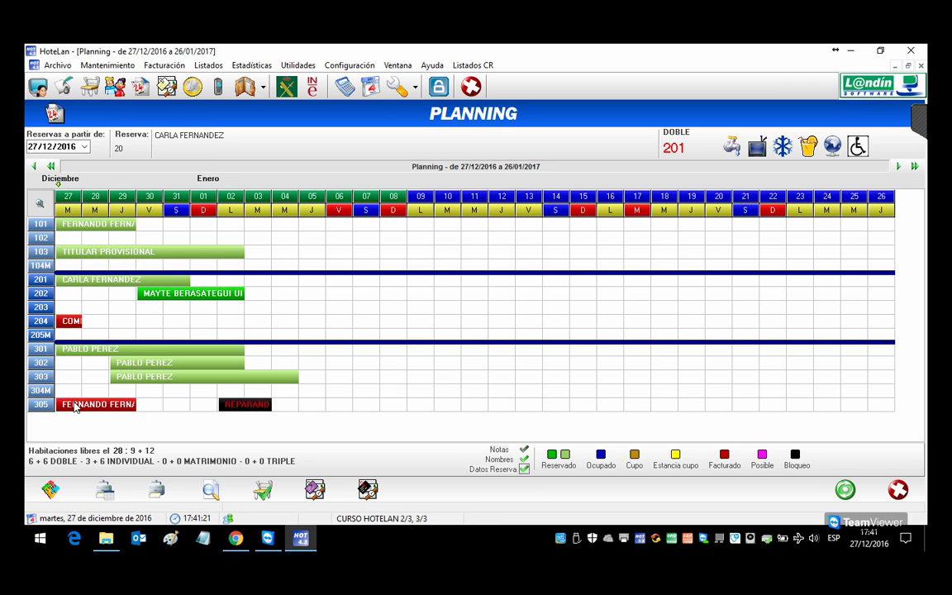
# Step: Review bookings 19 and 21, then turn off hover details and show note markers instead of names
pyautogui.click(76, 353)
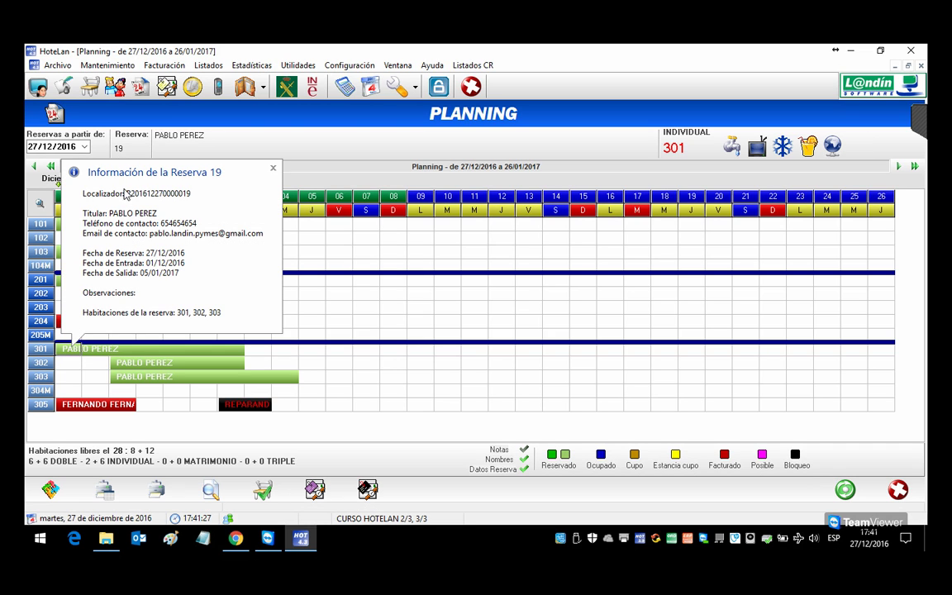
pyautogui.click(85, 351)
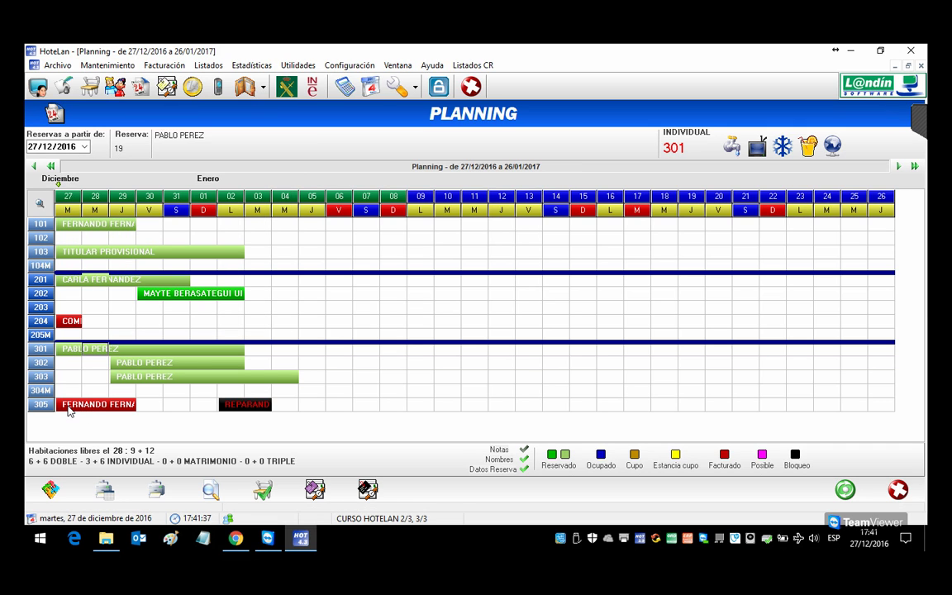
pyautogui.click(71, 409)
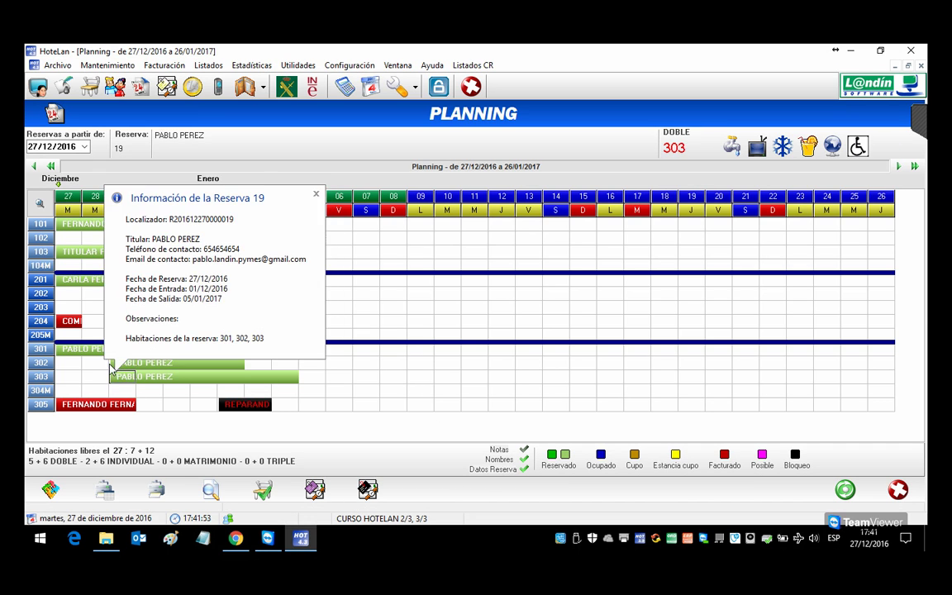
pyautogui.doubleClick(85, 353)
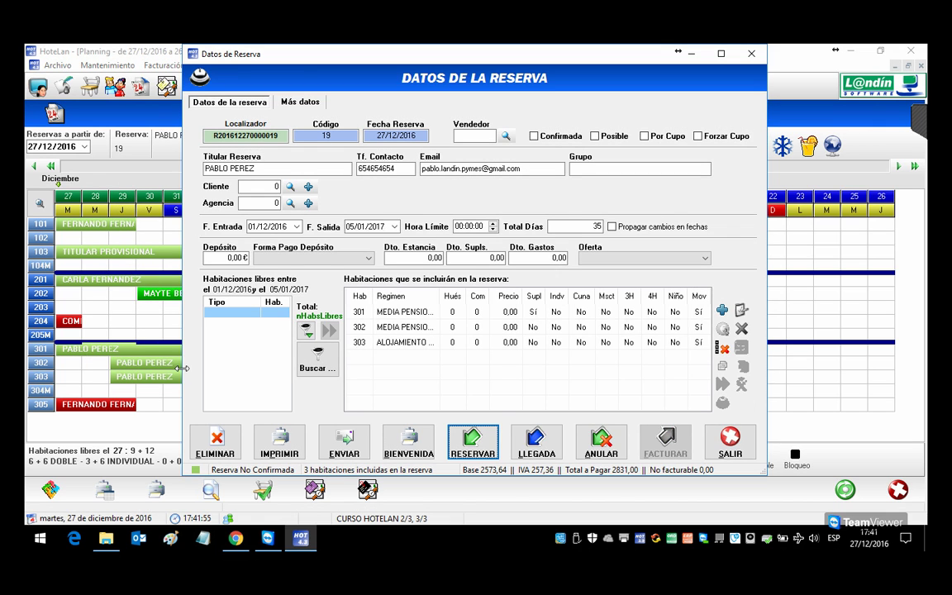
pyautogui.click(729, 445)
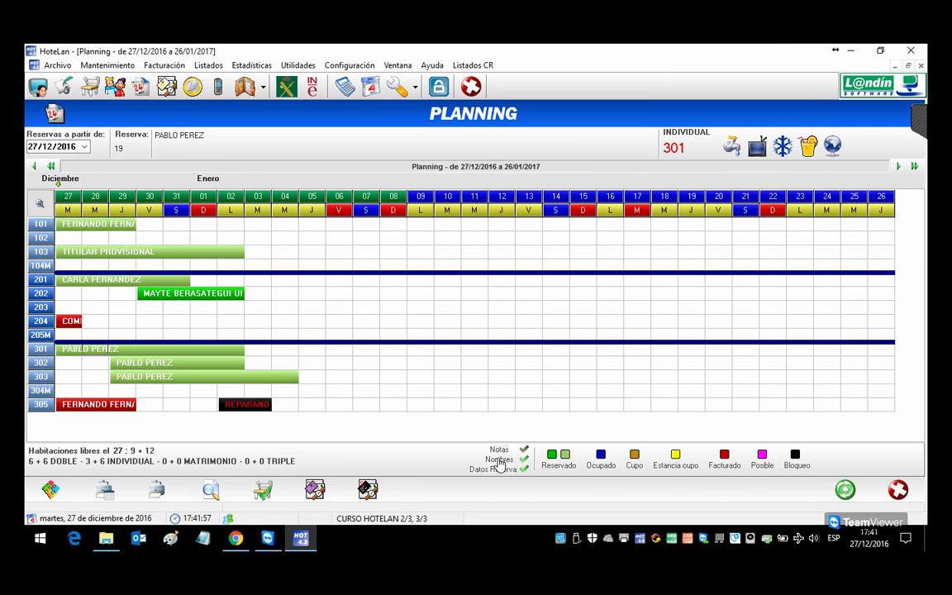
pyautogui.click(526, 468)
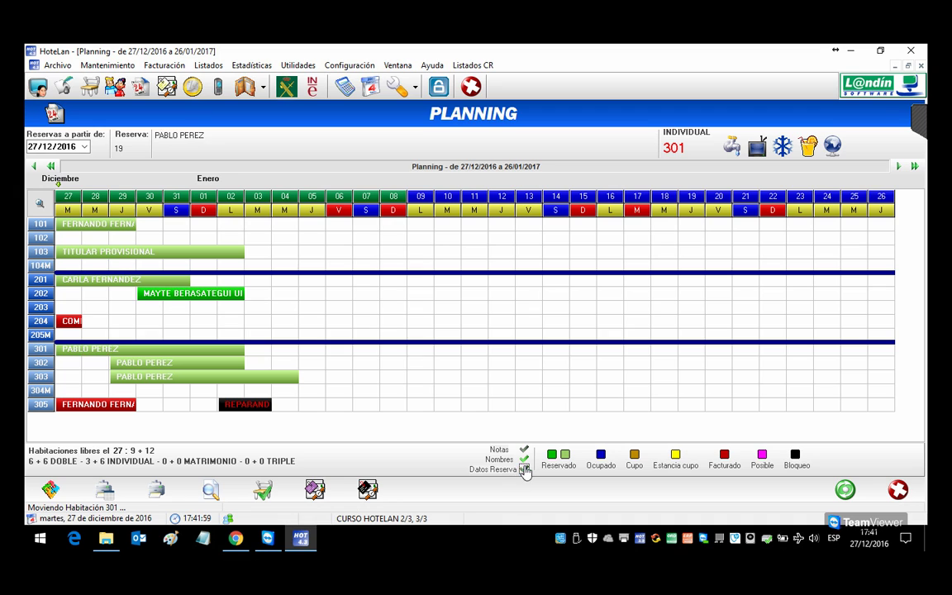
pyautogui.click(526, 460)
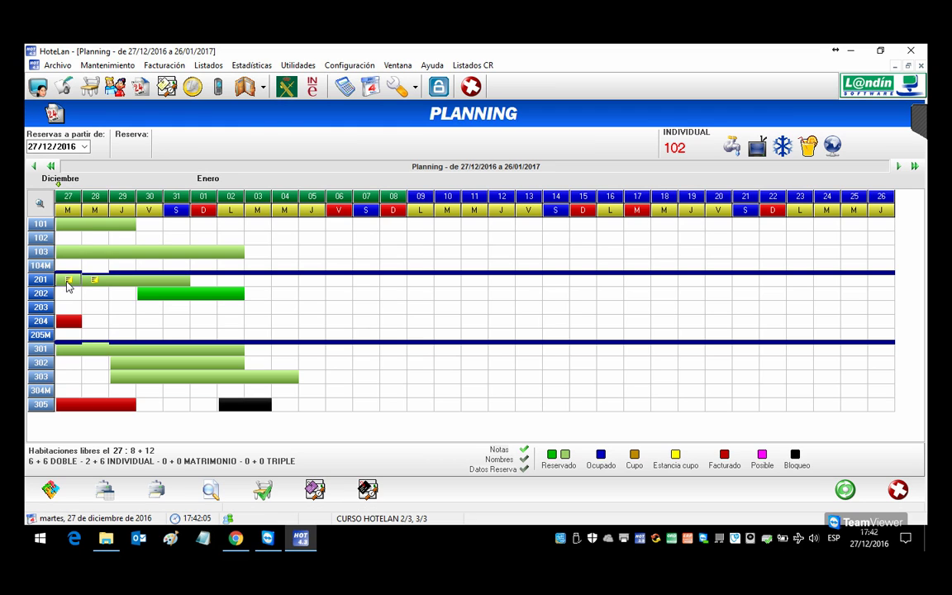
# Step: Drag room 201's booking onto room 102, confirming both prompts and keeping unanchored notes on 201
pyautogui.moveTo(70, 283); pyautogui.dragTo(64, 237)
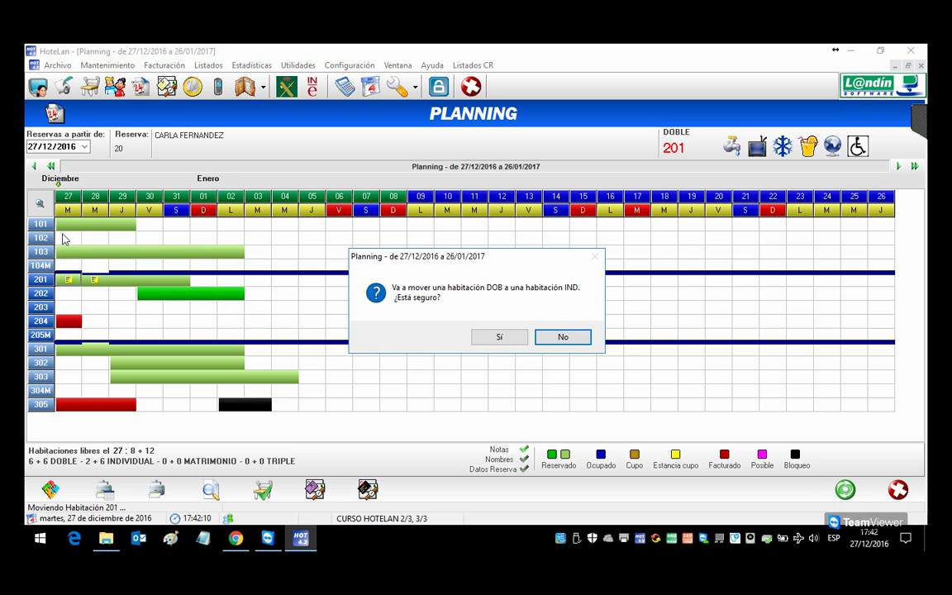
pyautogui.click(496, 337)
pyautogui.click(467, 338)
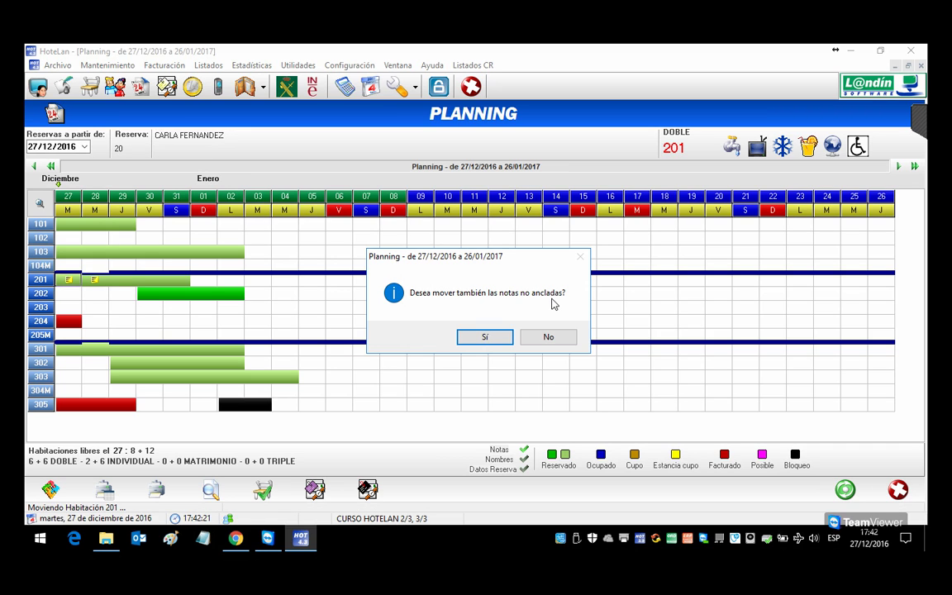
pyautogui.click(558, 341)
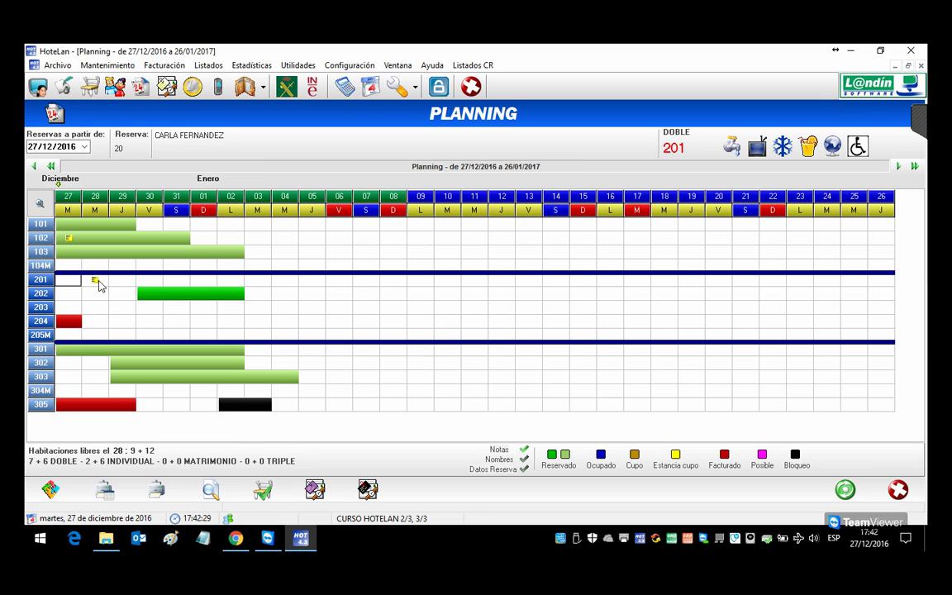
# Step: Review the notes on room 201, then the notes for the booking now in room 102
pyautogui.rightClick(93, 281)
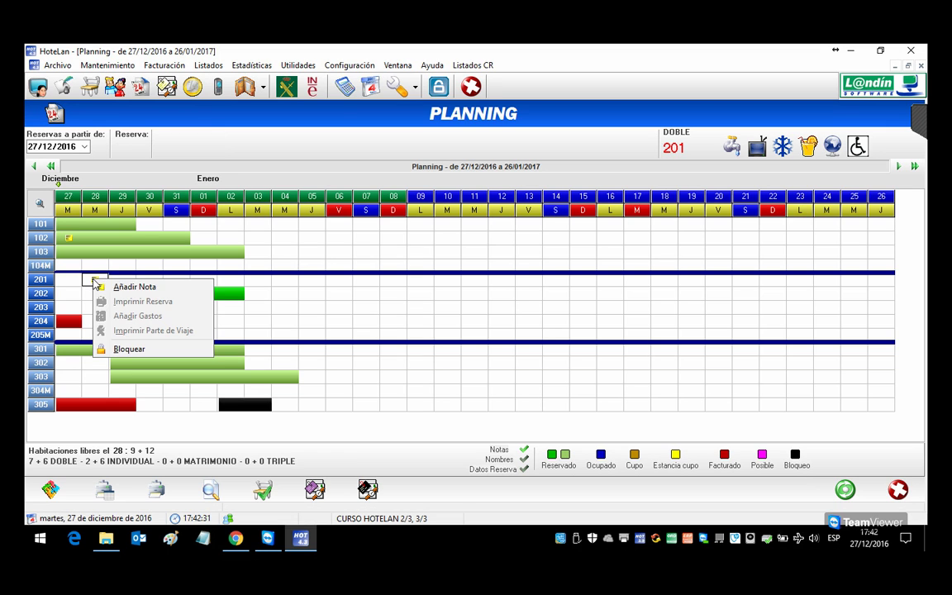
pyautogui.click(132, 285)
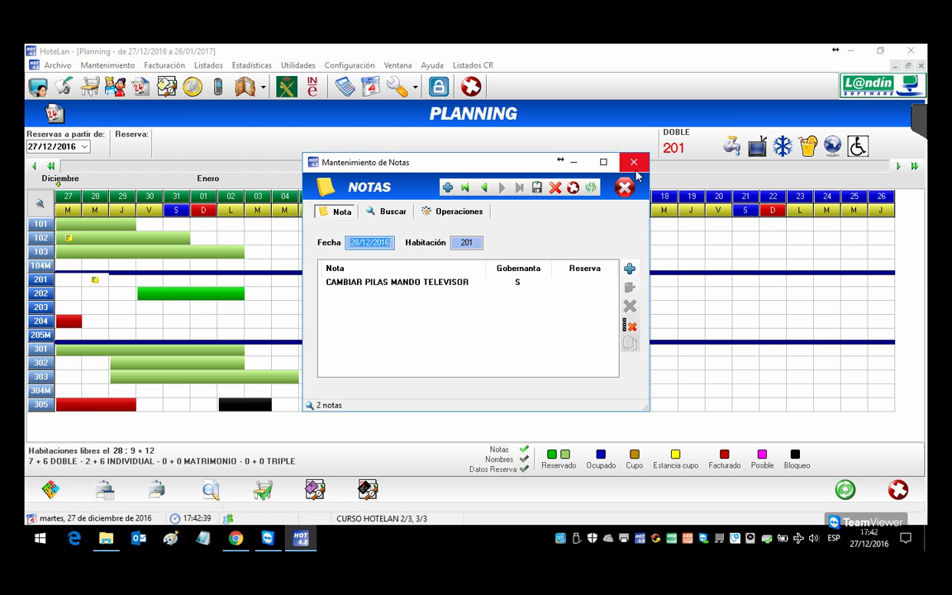
pyautogui.click(574, 162)
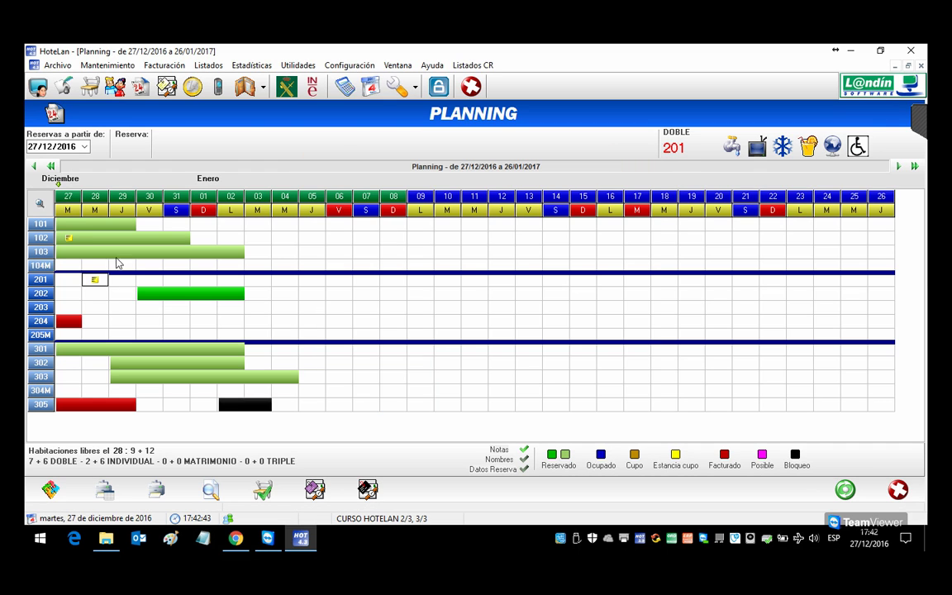
pyautogui.click(71, 239)
pyautogui.rightClick(71, 239)
pyautogui.click(83, 242)
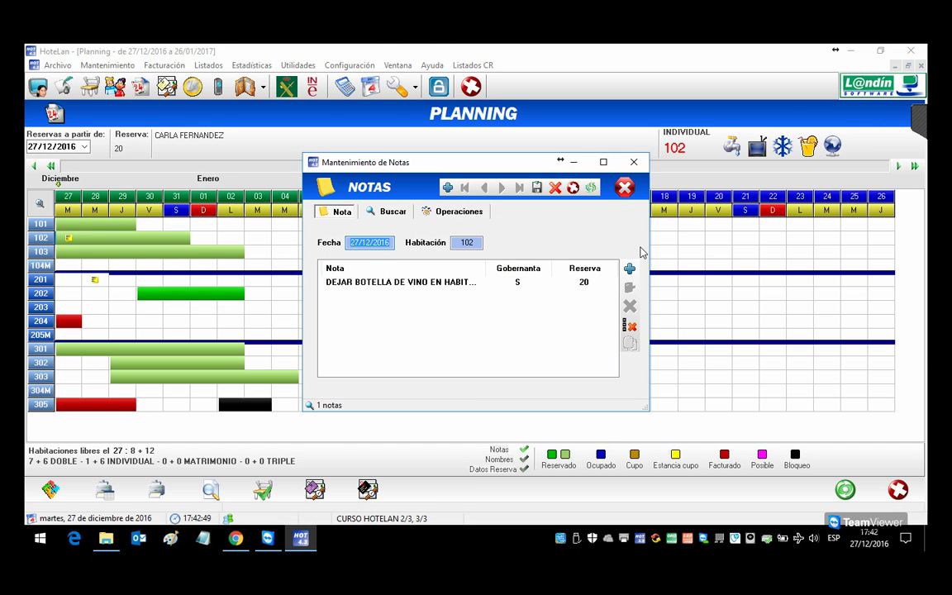
pyautogui.click(634, 163)
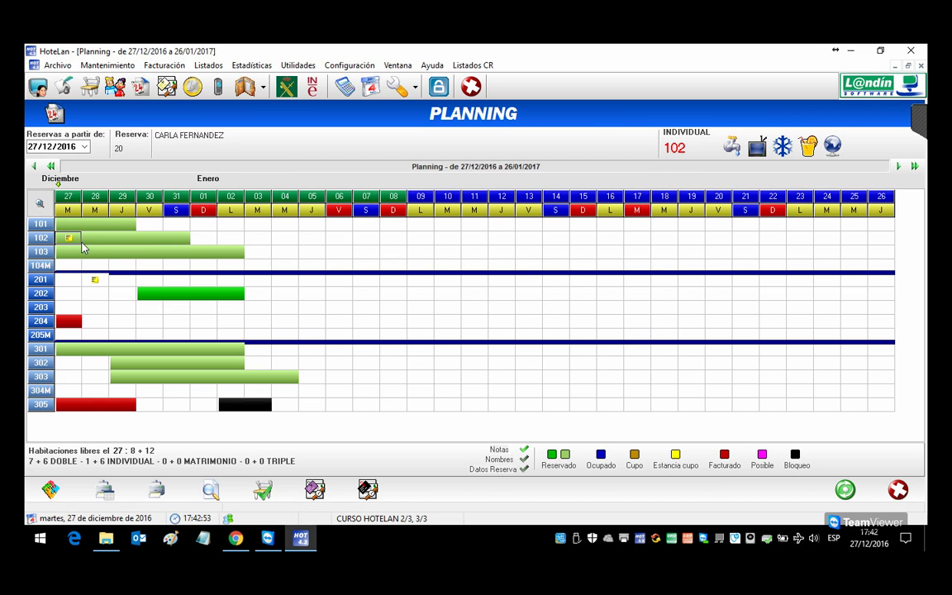
# Step: Add the note 'RECORDAR POSIBILIDAD VISITA BODEGAS' to room 102's booking, off the housekeeping list, and save
pyautogui.rightClick(152, 239)
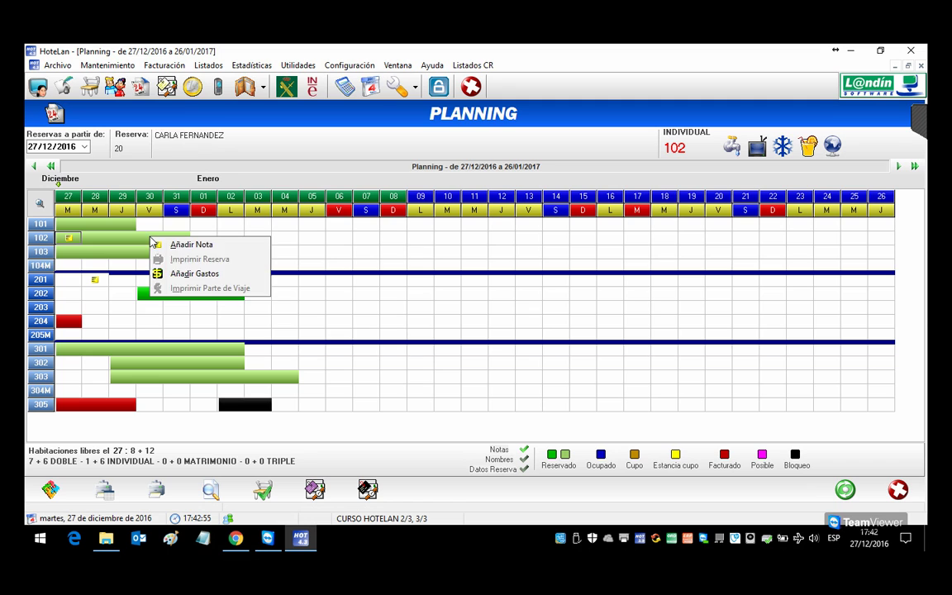
pyautogui.click(149, 238)
pyautogui.rightClick(147, 237)
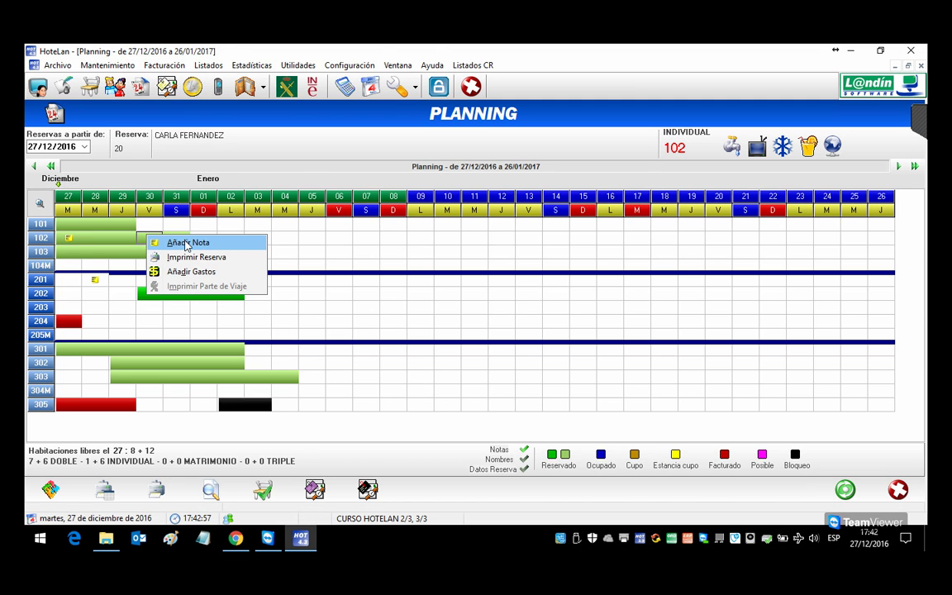
pyautogui.click(187, 243)
pyautogui.click(629, 269)
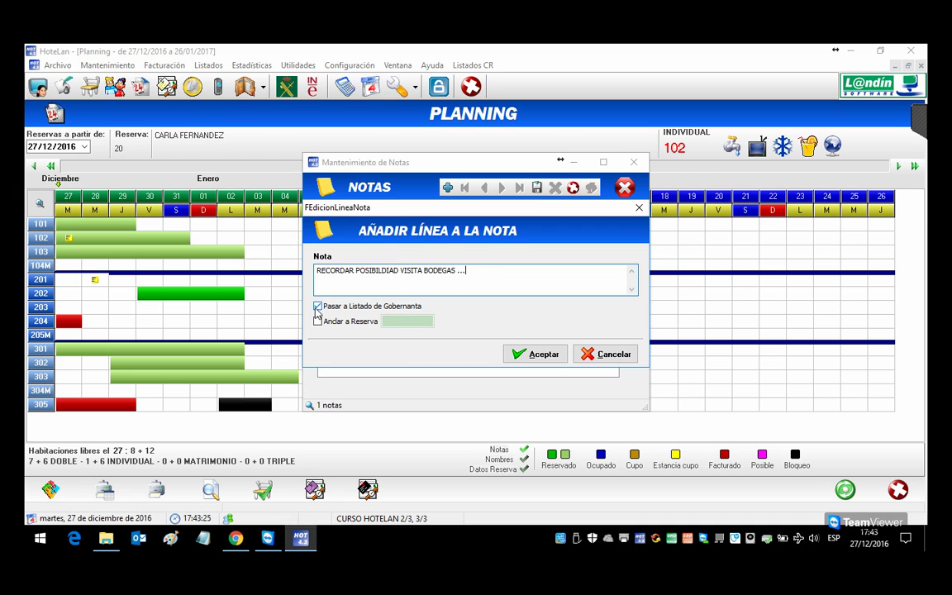
pyautogui.click(318, 307)
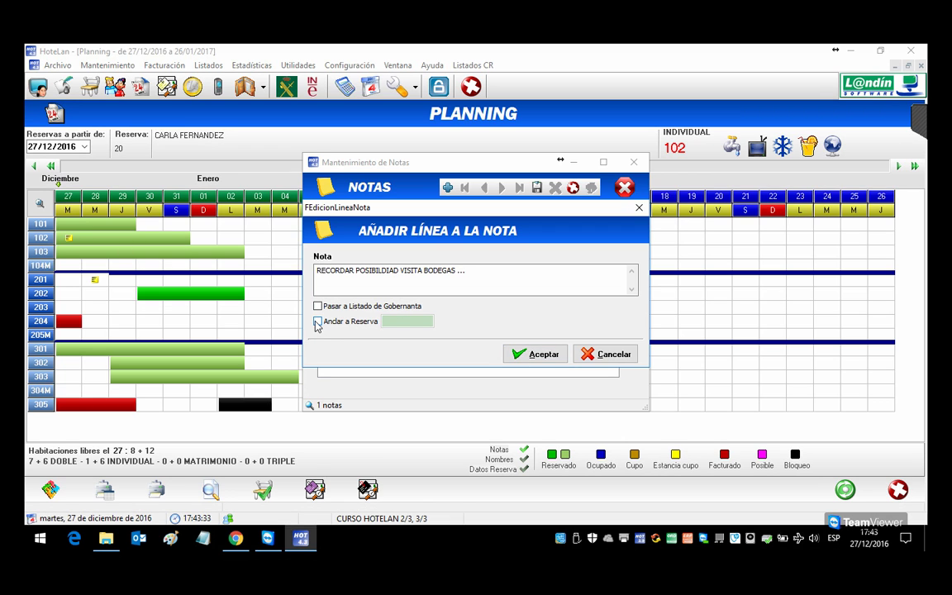
pyautogui.click(536, 357)
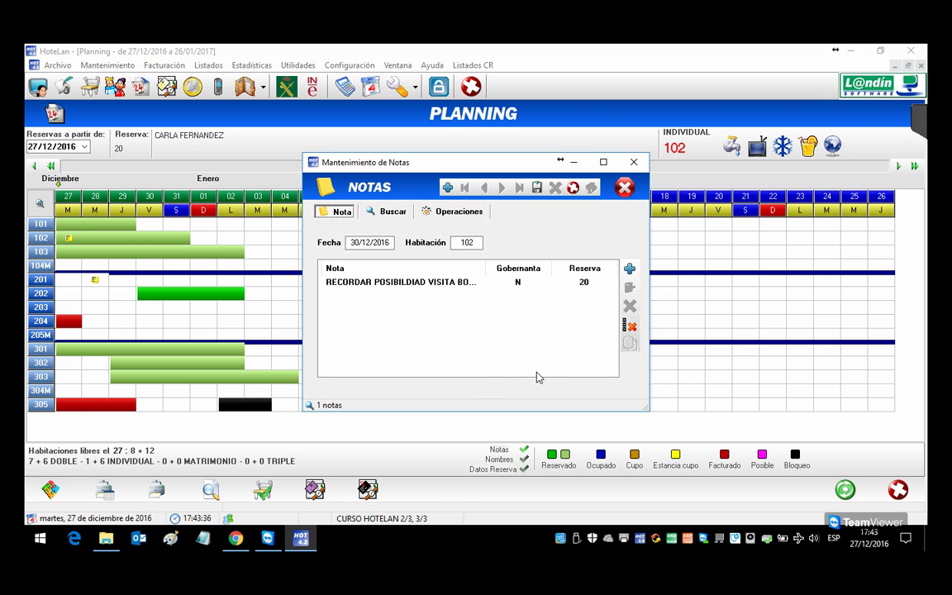
pyautogui.click(537, 187)
pyautogui.click(624, 187)
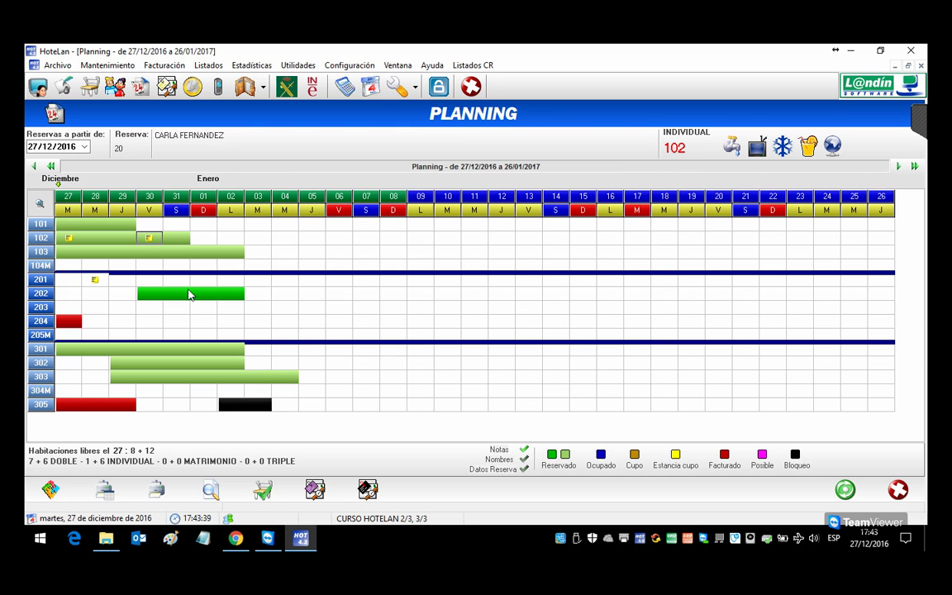
# Step: Reopen room 102's notes from the planning grid to check the saved winery note
pyautogui.rightClick(68, 241)
pyautogui.click(87, 242)
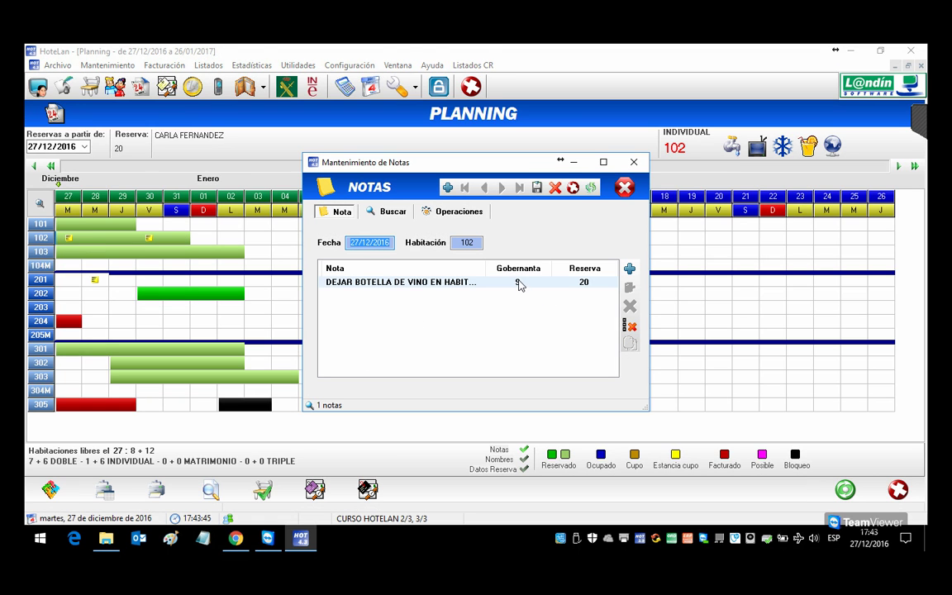
pyautogui.click(624, 188)
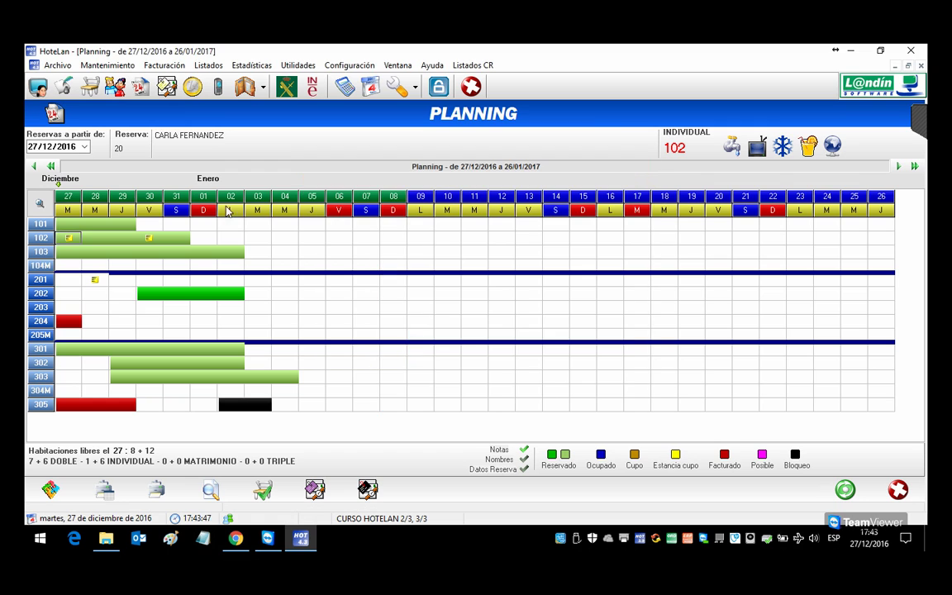
pyautogui.rightClick(148, 241)
pyautogui.click(174, 245)
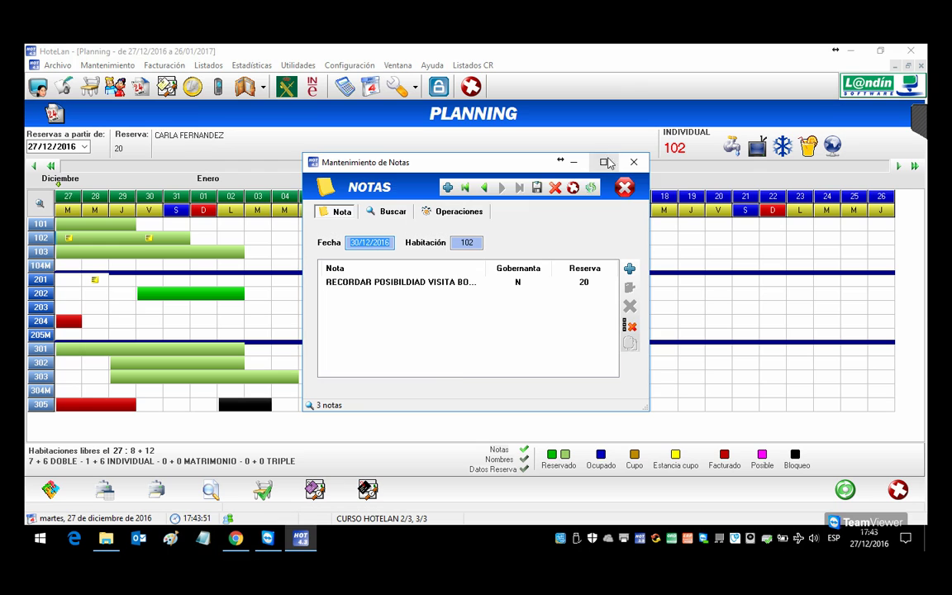
pyautogui.click(573, 161)
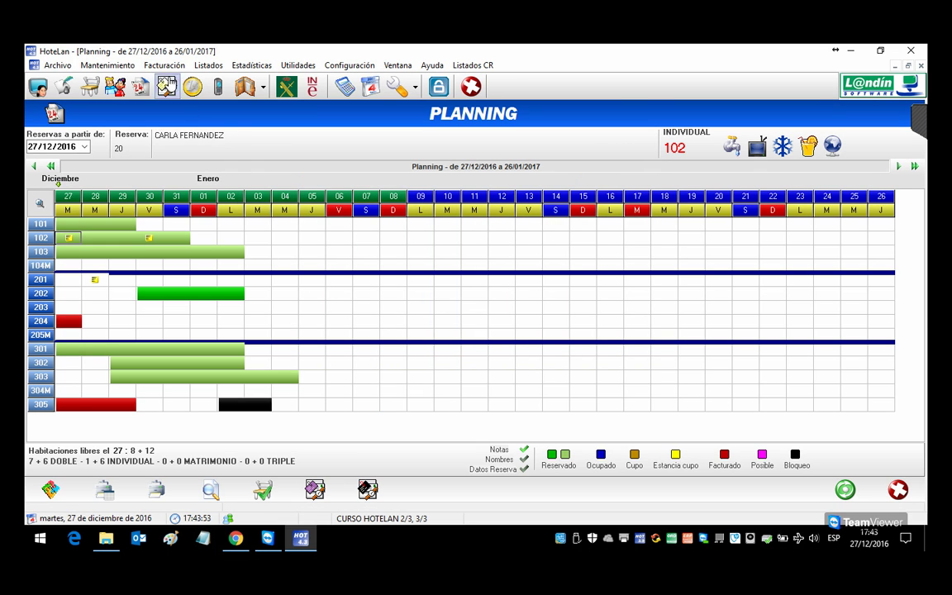
pyautogui.click(208, 65)
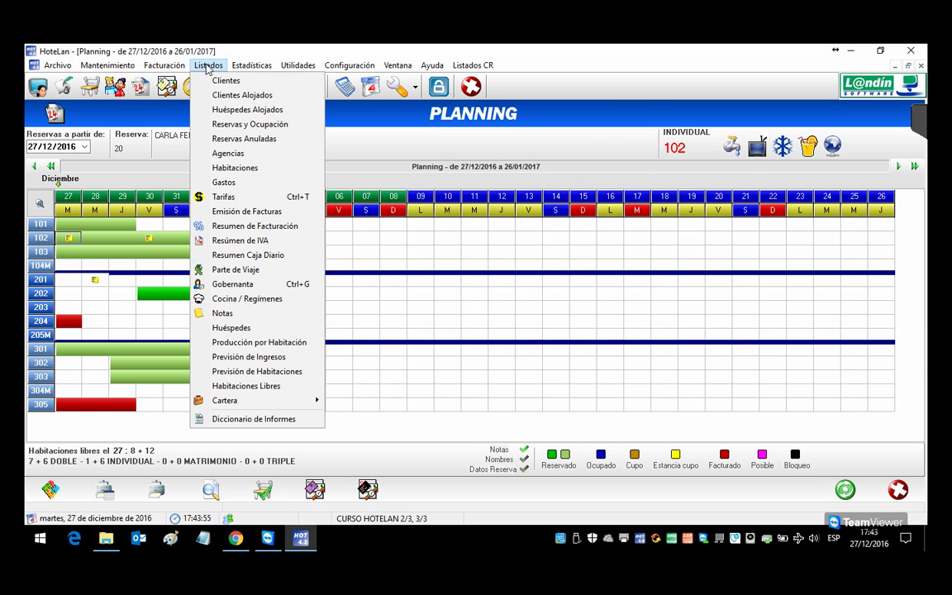
# Step: Preview the notes listing for all notes from 27/12/2016 to 01/01/2017
pyautogui.click(221, 314)
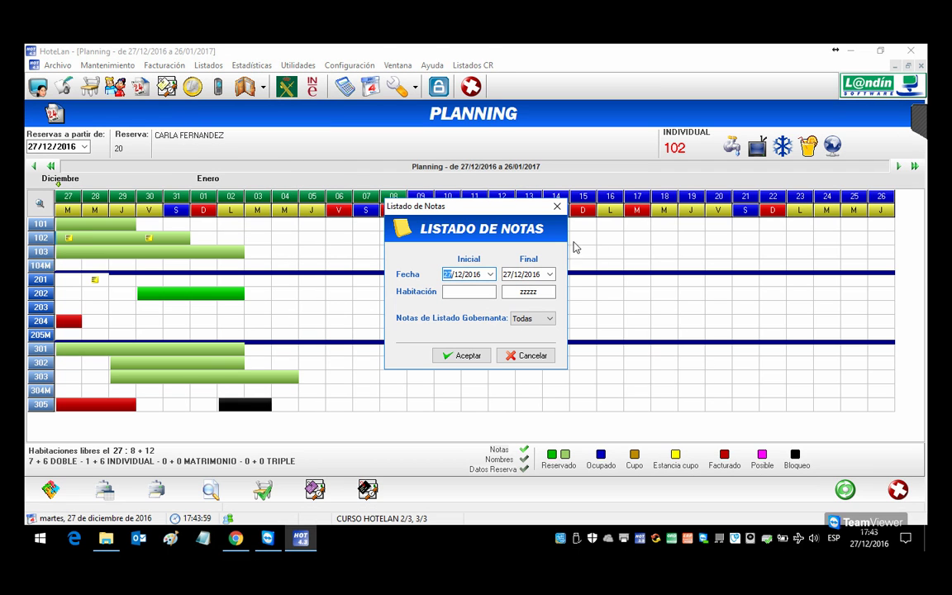
pyautogui.click(550, 277)
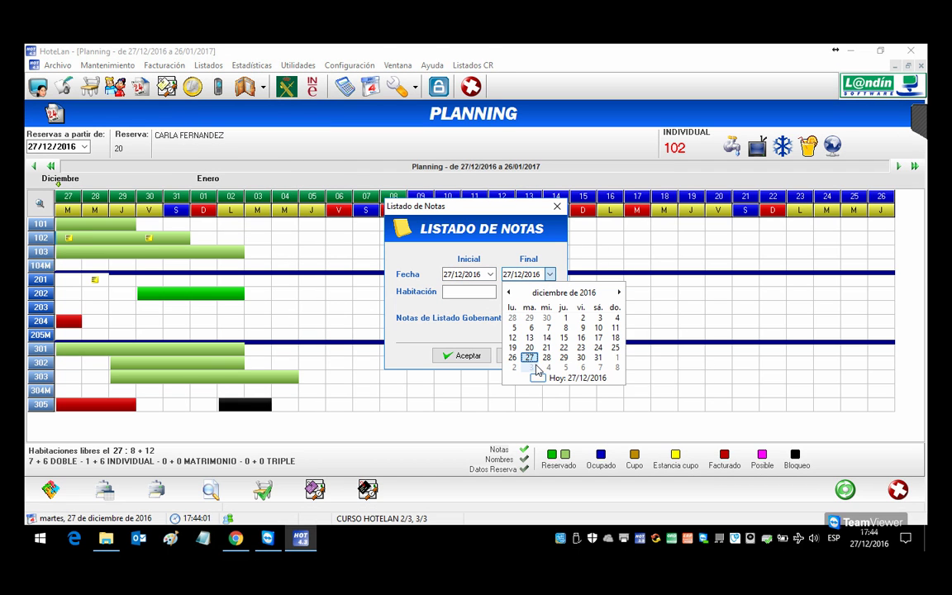
pyautogui.click(611, 365)
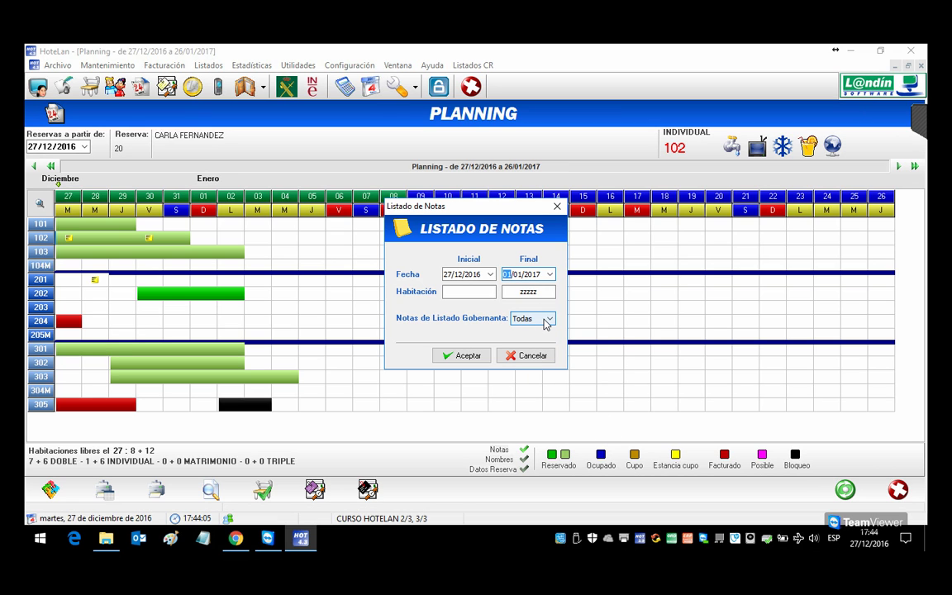
pyautogui.click(468, 355)
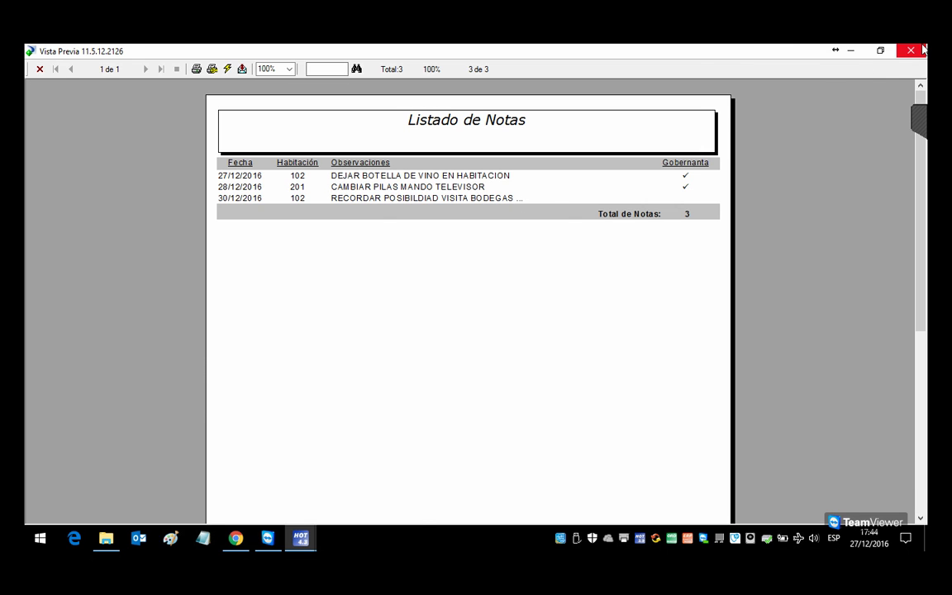
pyautogui.press('Escape')
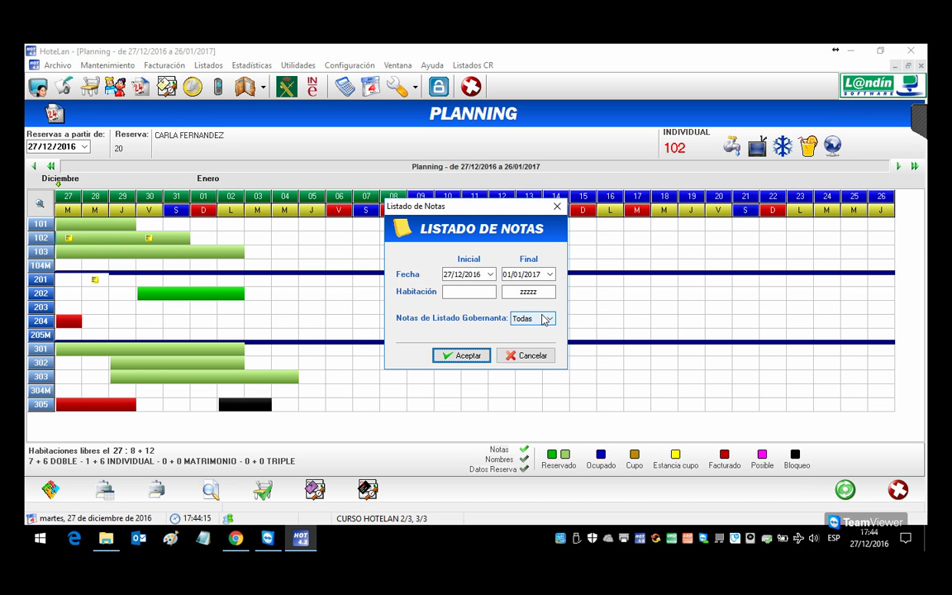
# Step: Preview the notes listing limited to housekeeping notes
pyautogui.click(546, 320)
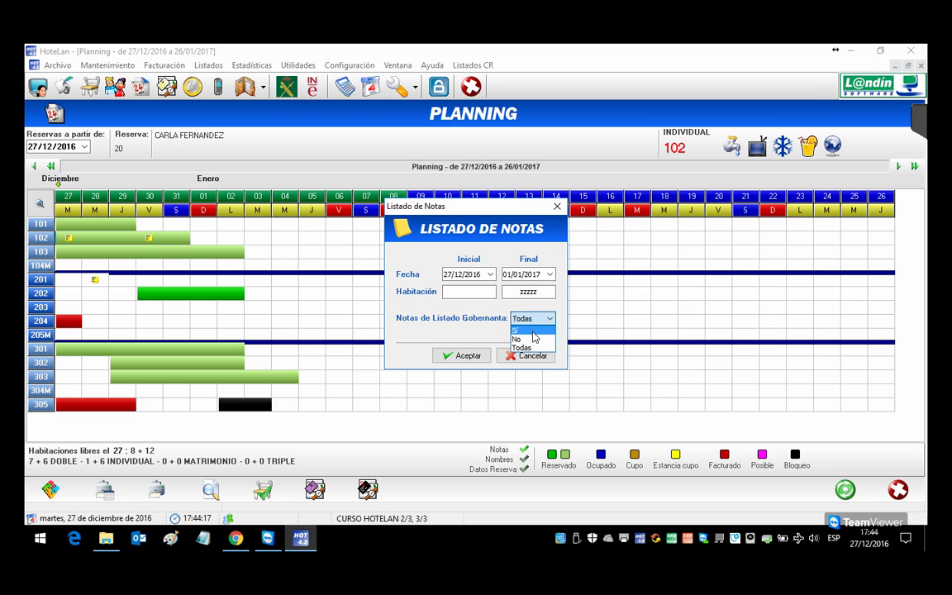
pyautogui.click(523, 331)
pyautogui.click(471, 356)
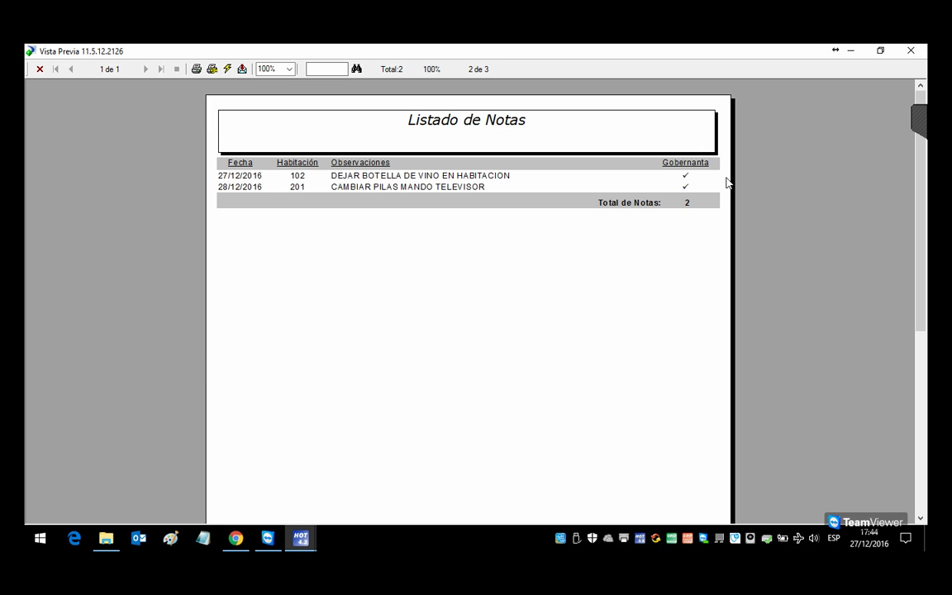
pyautogui.click(911, 51)
# Step: Preview the listing with only non-housekeeping notes, then dismiss the notes listing dialog
pyautogui.click(549, 318)
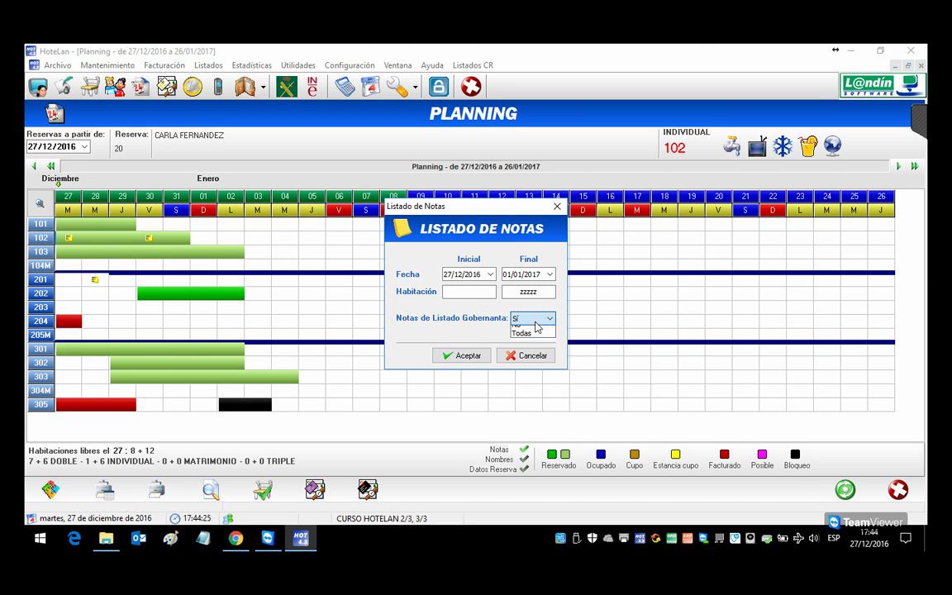
pyautogui.click(534, 339)
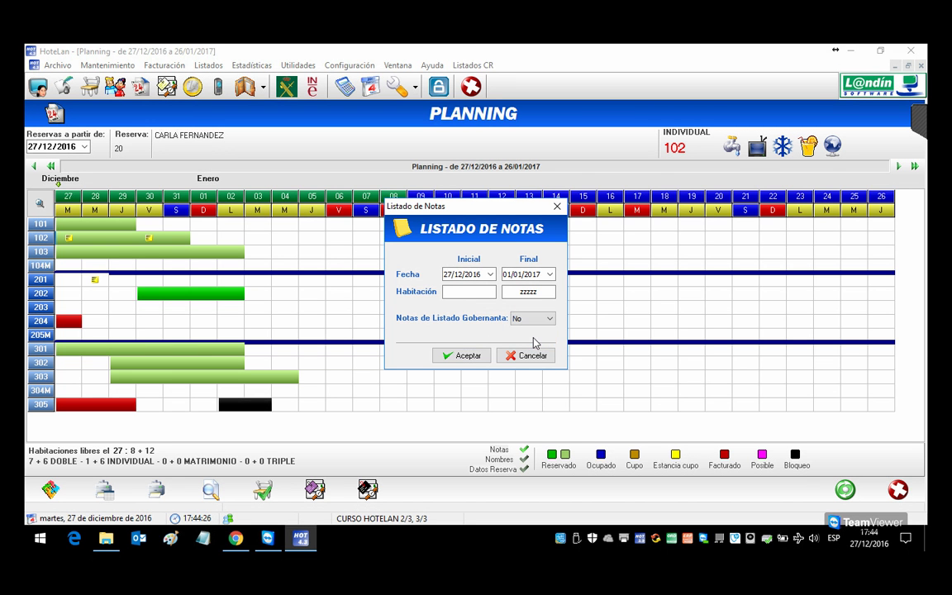
pyautogui.click(486, 361)
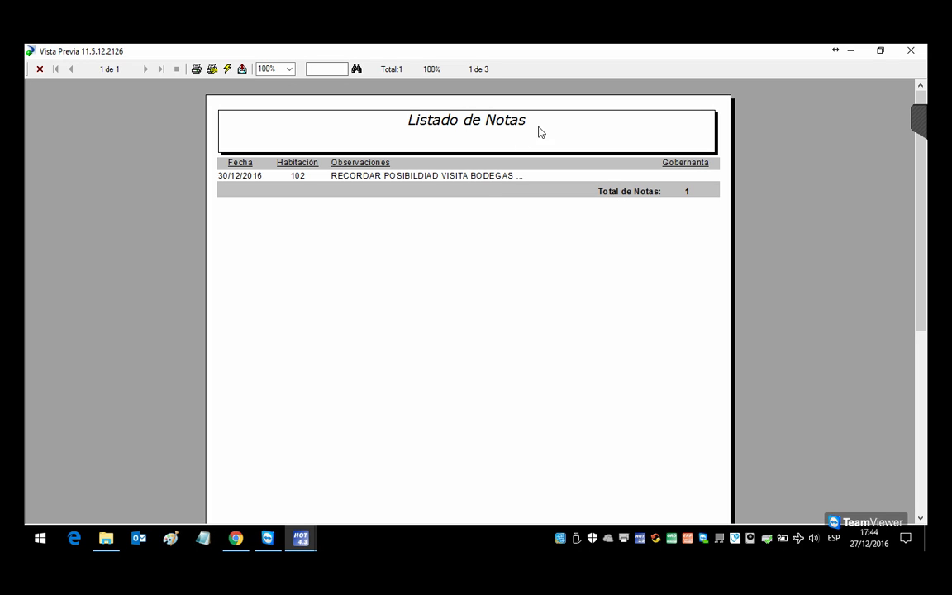
pyautogui.click(911, 51)
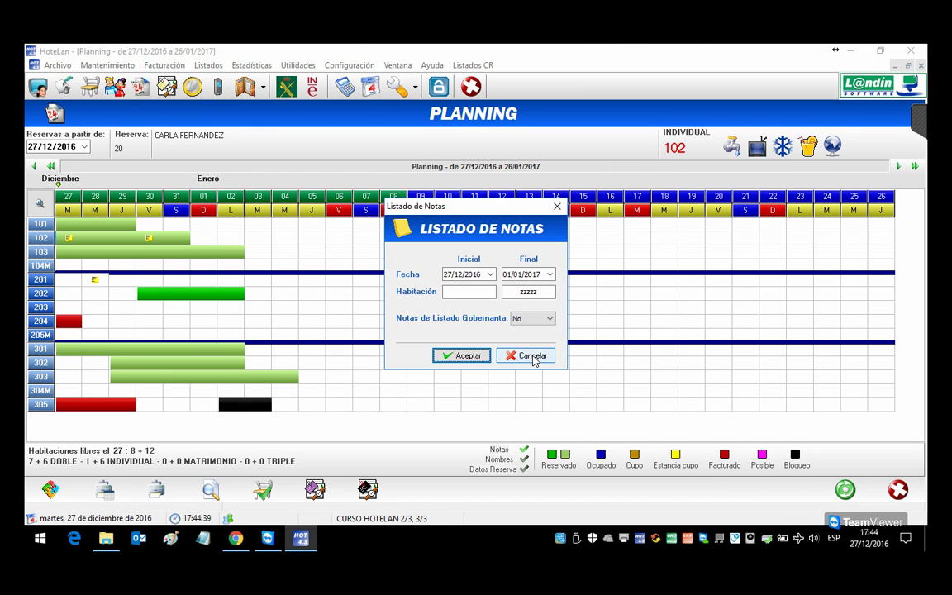
pyautogui.click(531, 356)
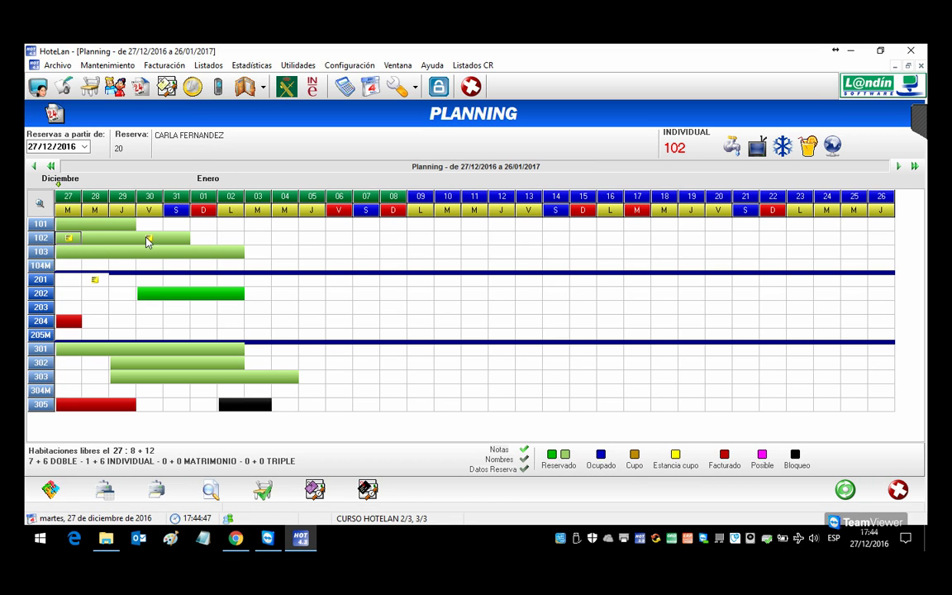
# Step: Toggle Nombres in the legend, then set sheet-change frequency to 2 including departure day and save
pyautogui.click(524, 460)
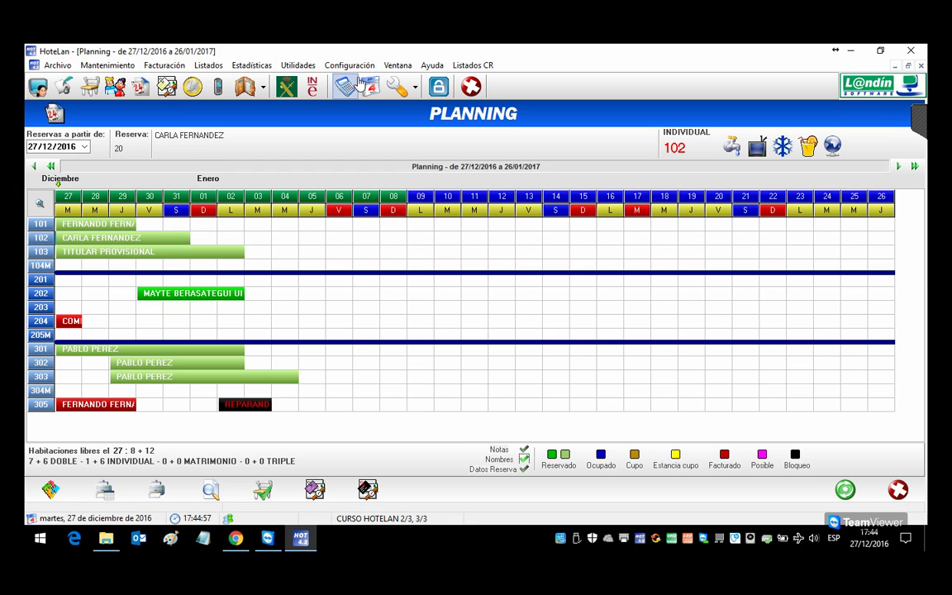
pyautogui.click(349, 65)
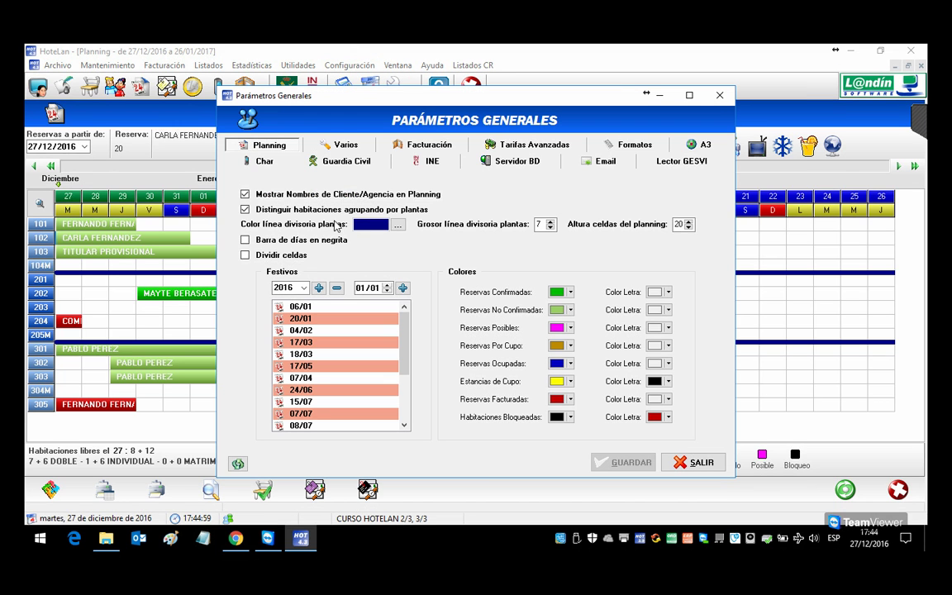
pyautogui.click(346, 145)
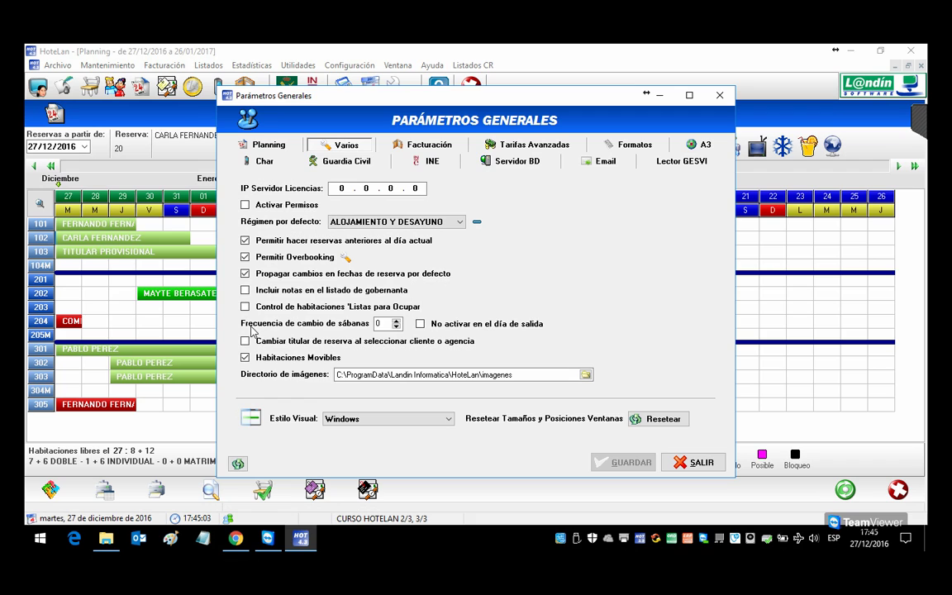
pyautogui.click(396, 321)
pyautogui.click(397, 321)
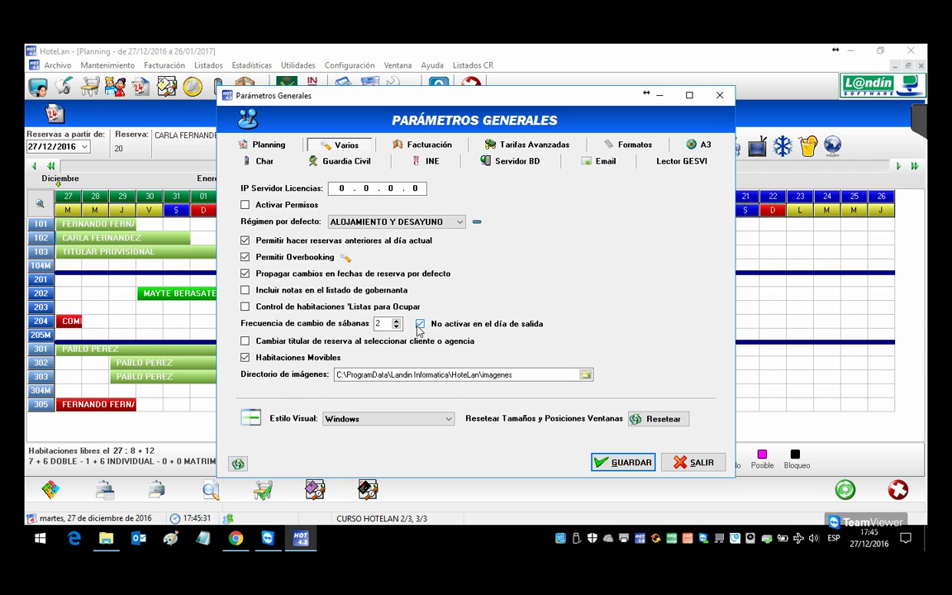
pyautogui.click(420, 324)
pyautogui.click(619, 463)
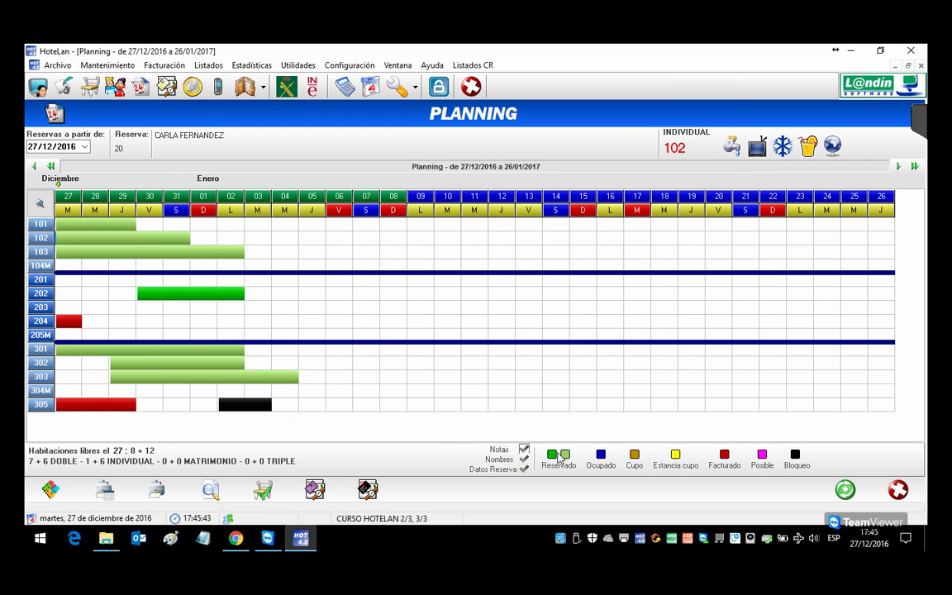
# Step: Create a 3-night booking for room 203 on 27/12 for an existing client and check it in
pyautogui.click(70, 309)
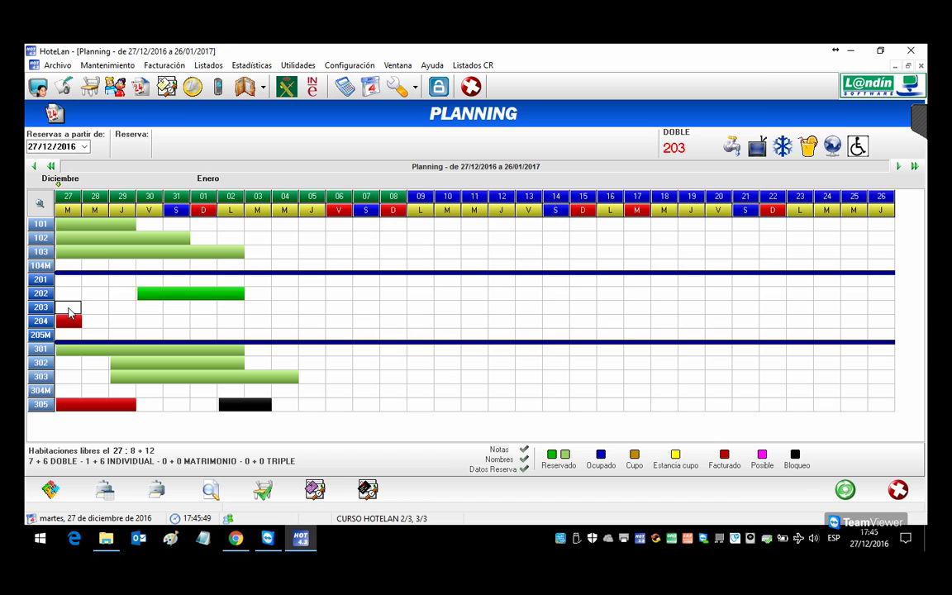
pyautogui.doubleClick(70, 312)
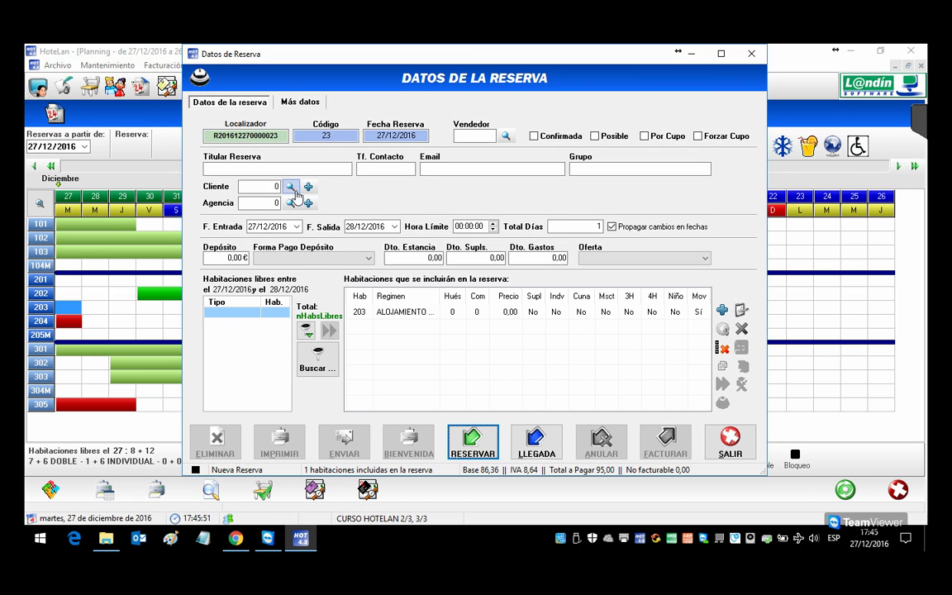
pyautogui.click(290, 200)
pyautogui.doubleClick(324, 202)
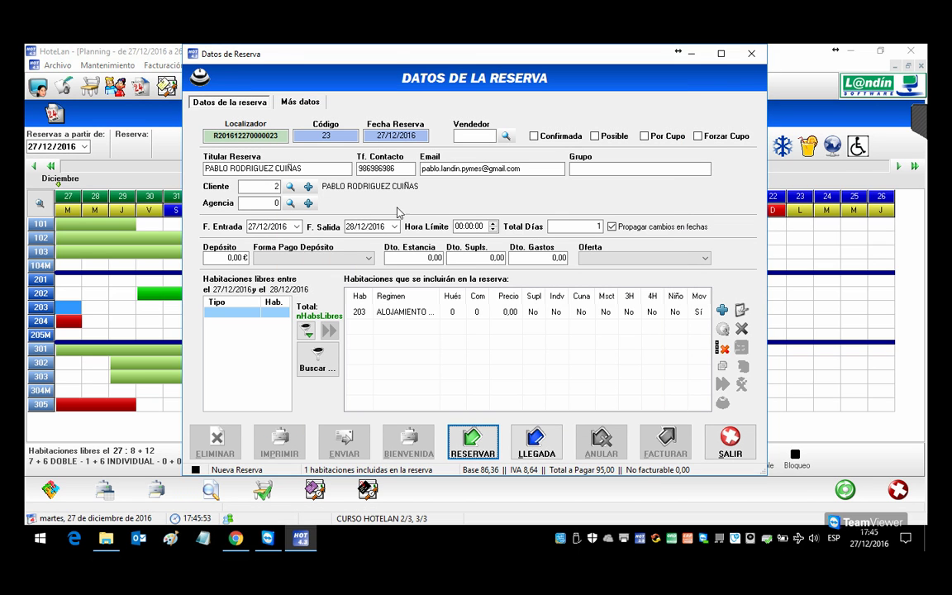
pyautogui.click(551, 226)
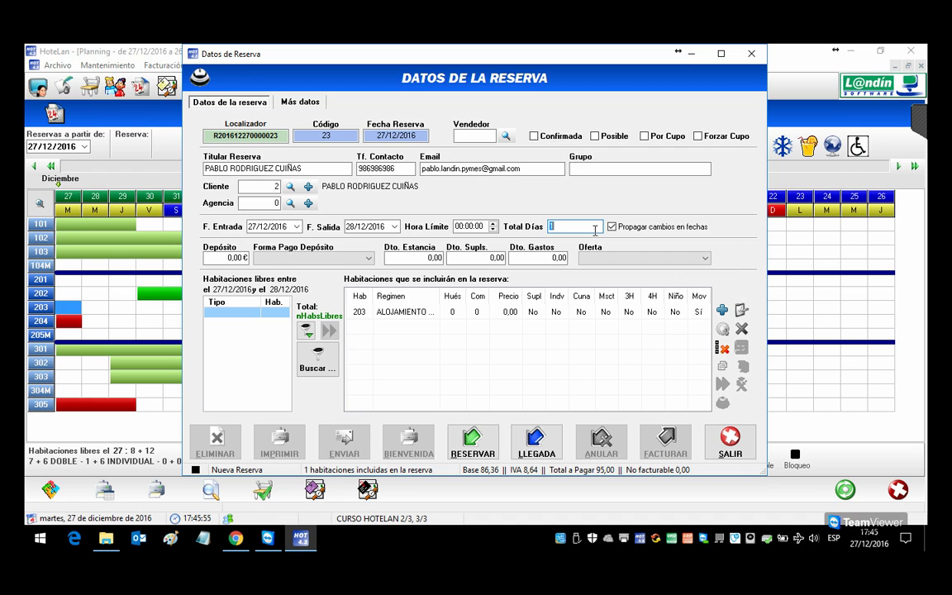
pyautogui.write('3')
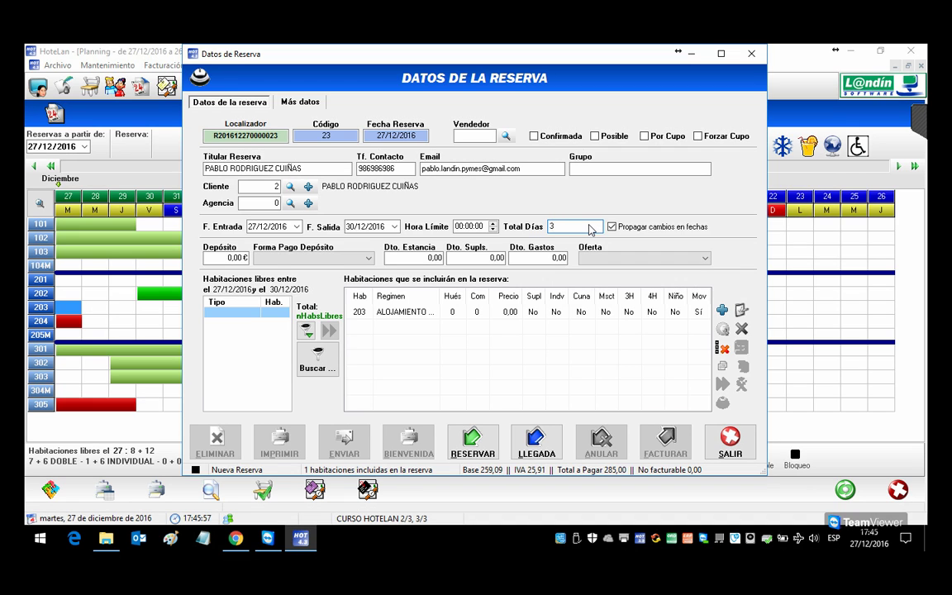
pyautogui.click(525, 443)
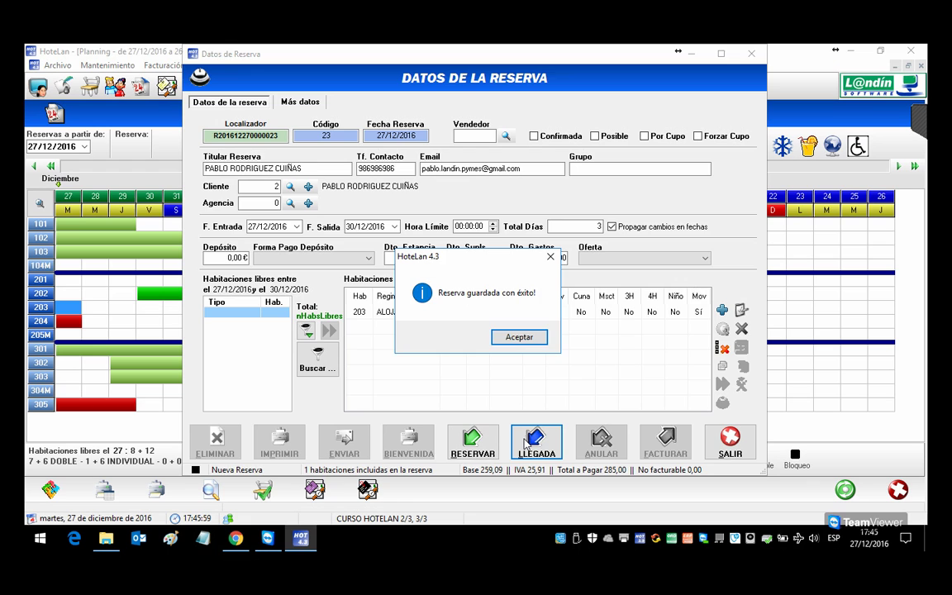
pyautogui.click(500, 339)
pyautogui.click(730, 442)
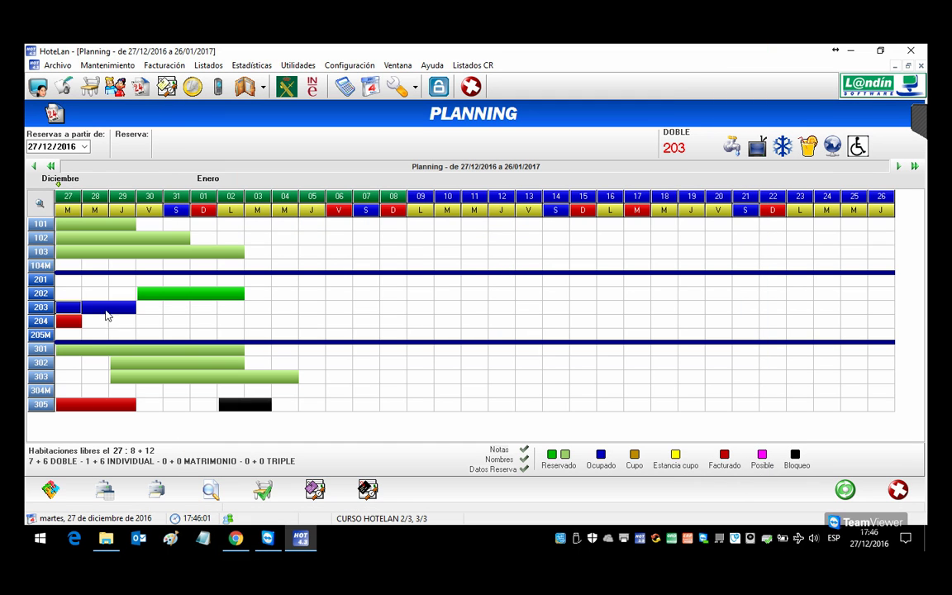
# Step: Show note markers on the grid and review room 203's 30/12/2016 notes
pyautogui.click(525, 450)
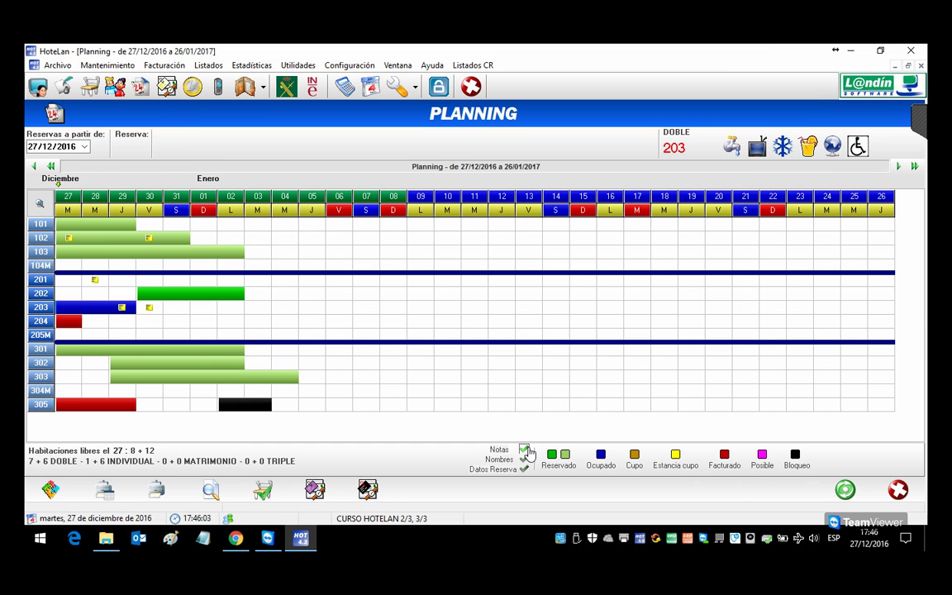
pyautogui.click(119, 315)
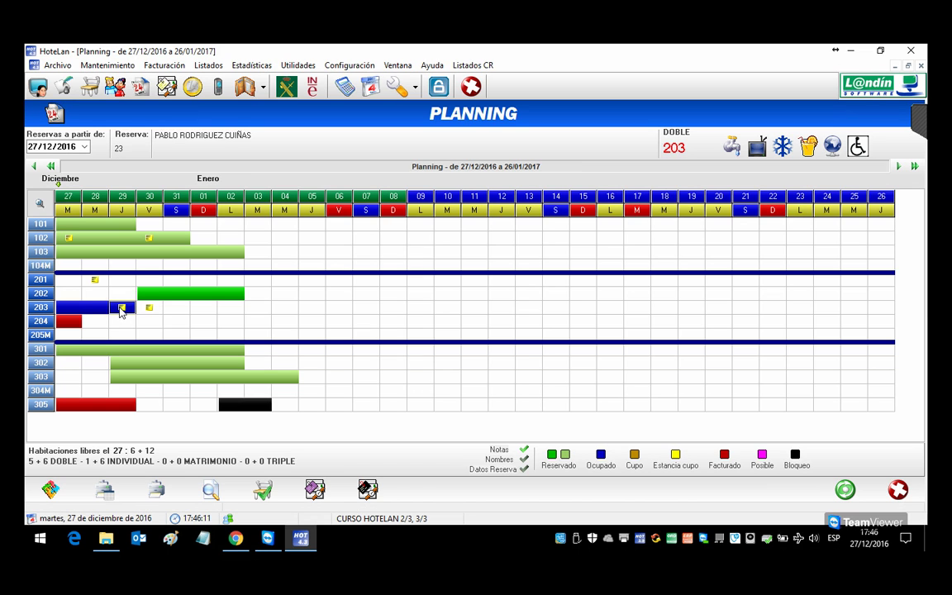
pyautogui.rightClick(148, 311)
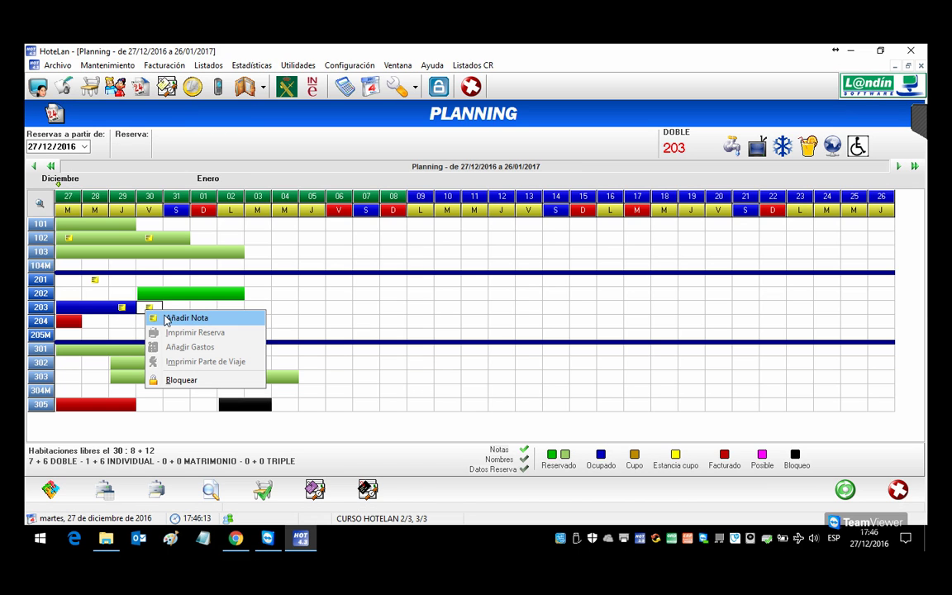
pyautogui.click(169, 319)
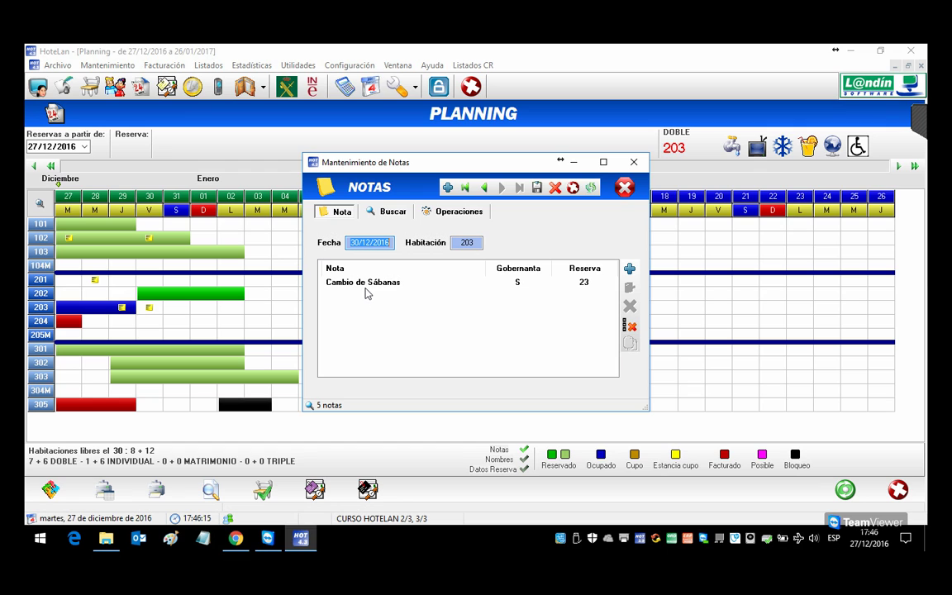
pyautogui.click(634, 162)
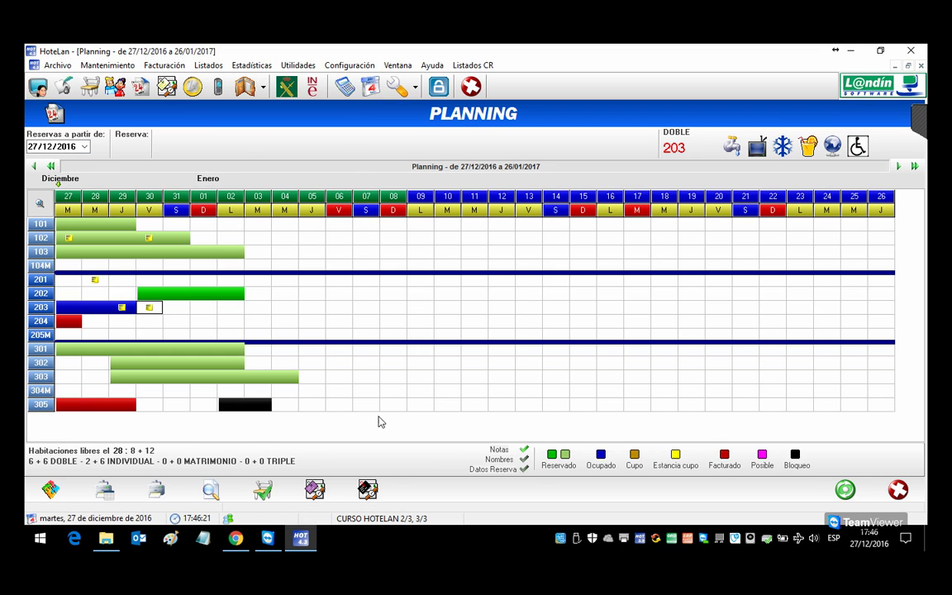
# Step: Tick Nombres in the planning legend, then bring the Chrome course programme PDF forward
pyautogui.click(524, 460)
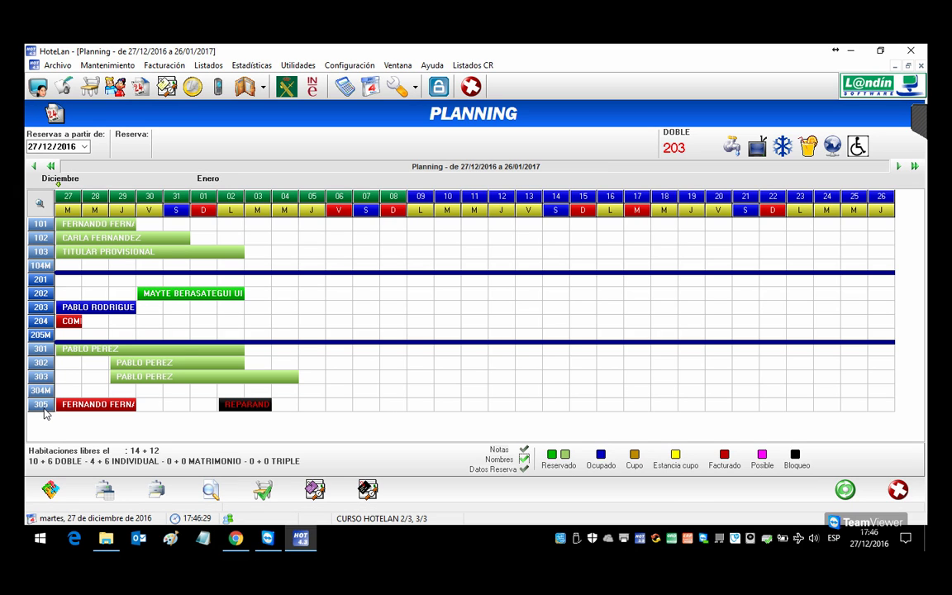
pyautogui.click(243, 541)
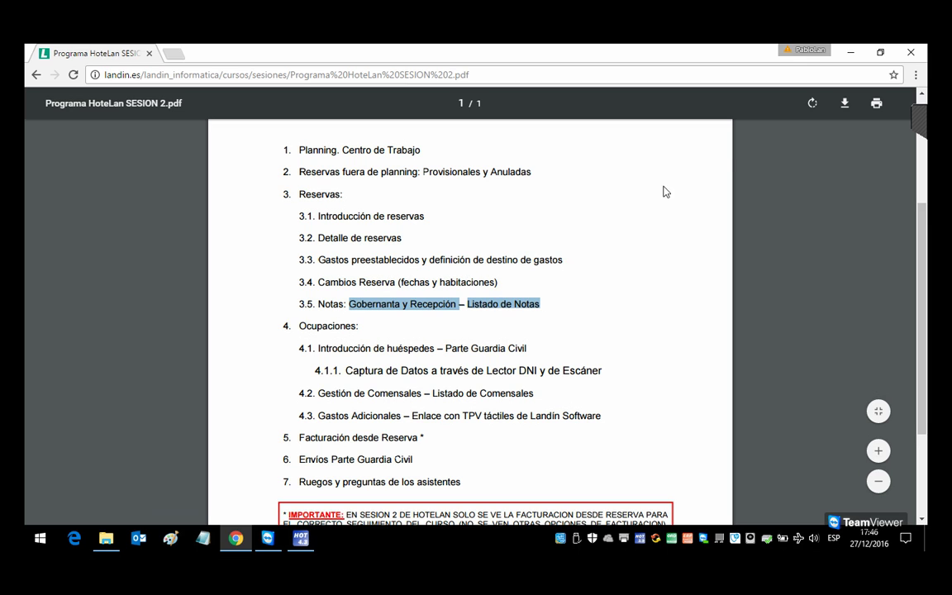
# Step: Highlight outline item 4.1 'Introducción de huéspedes – Parte Guardia Civil' and return to HoteLan
pyautogui.click(920, 123)
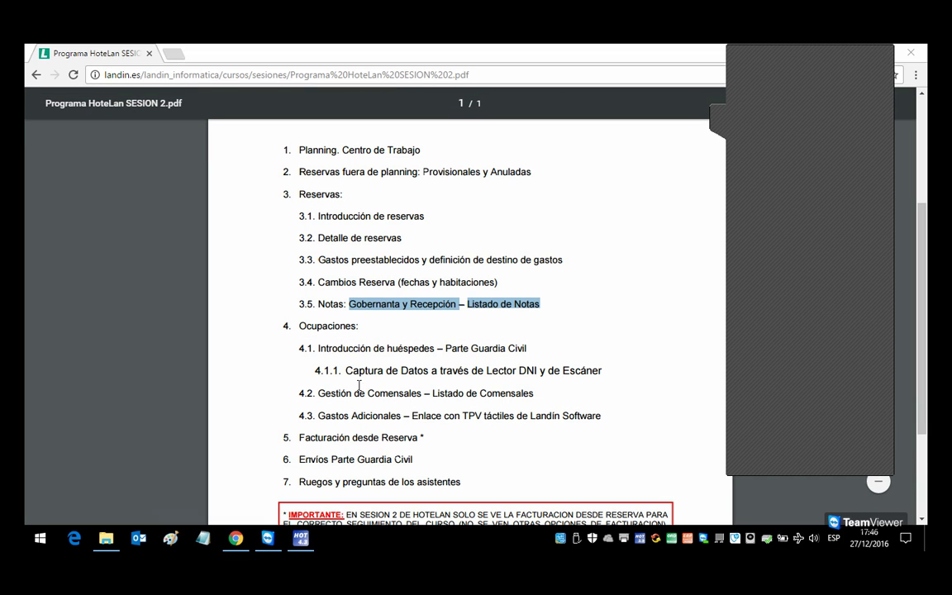
pyautogui.click(328, 358)
pyautogui.moveTo(319, 355); pyautogui.dragTo(526, 357)
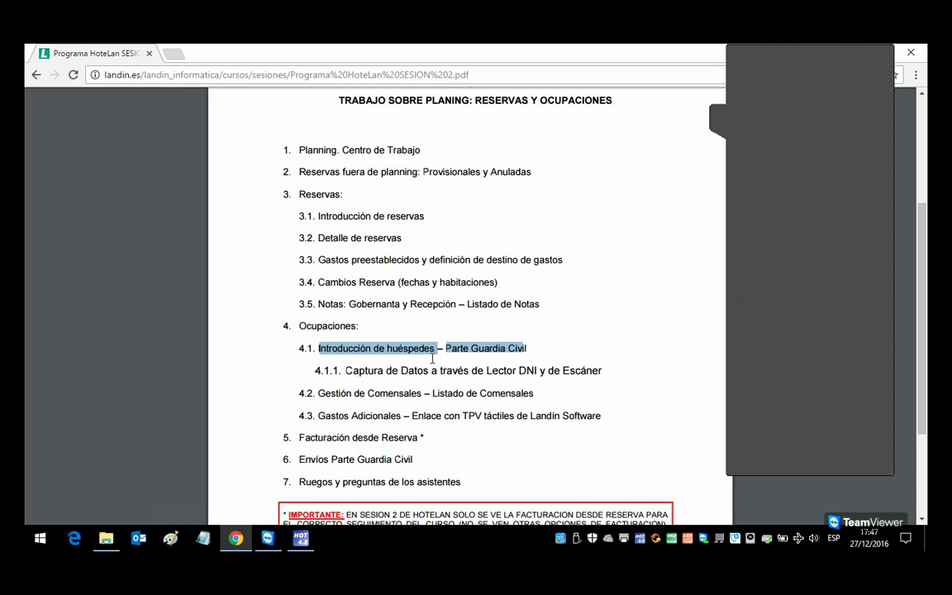
pyautogui.hotkey('alt', 'Tab')
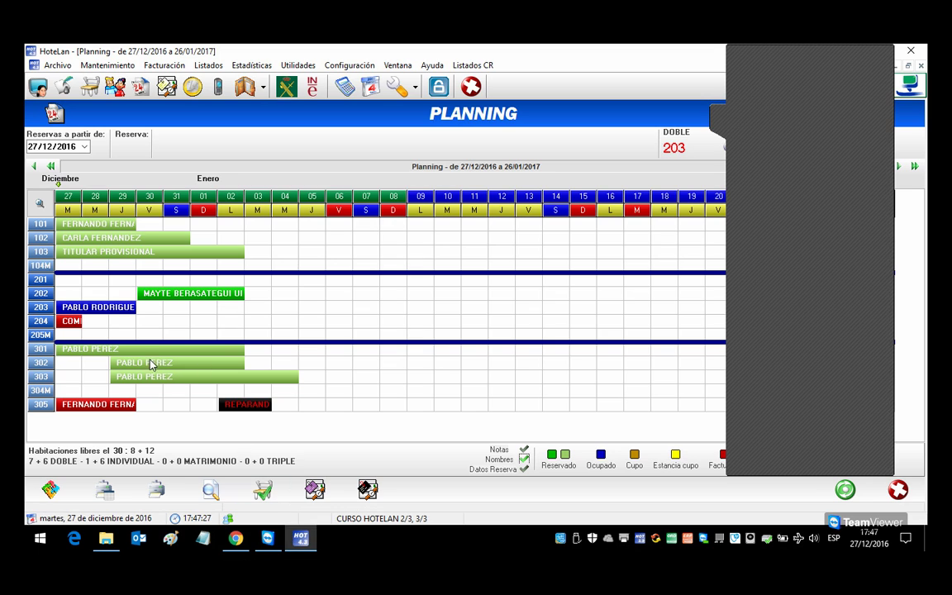
# Step: Start a new booking for room 201 on 27/12 and assign an existing client
pyautogui.doubleClick(70, 279)
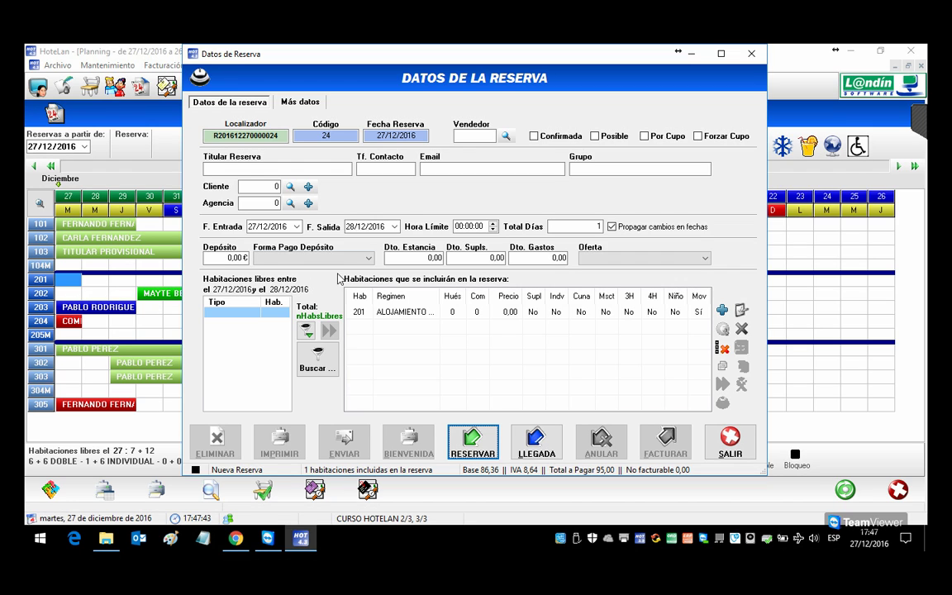
pyautogui.click(369, 314)
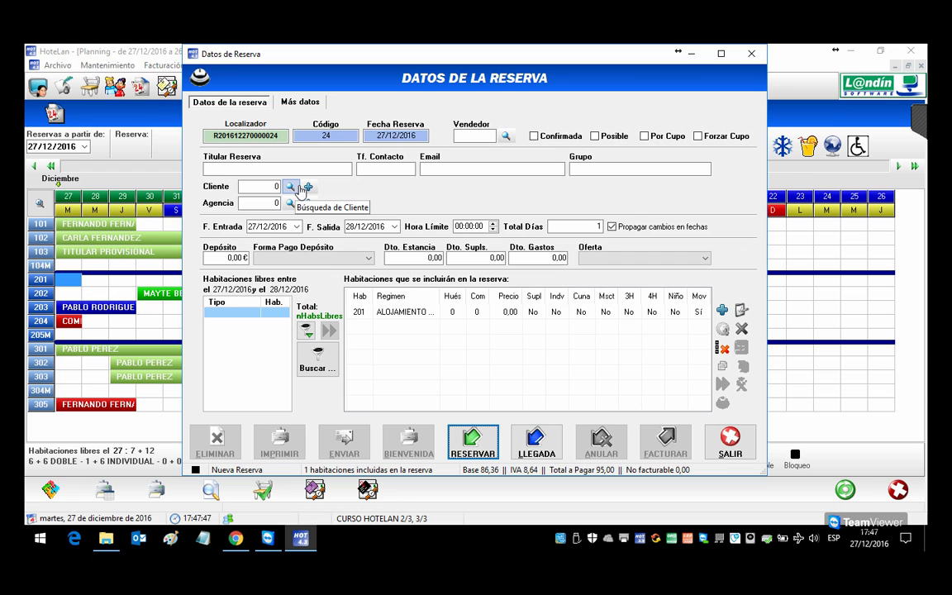
pyautogui.click(291, 188)
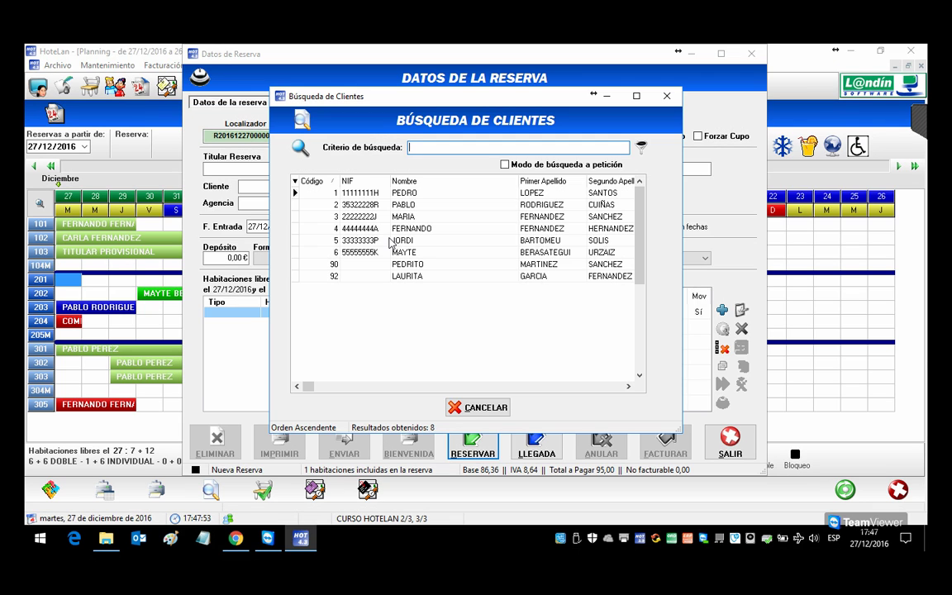
pyautogui.doubleClick(393, 240)
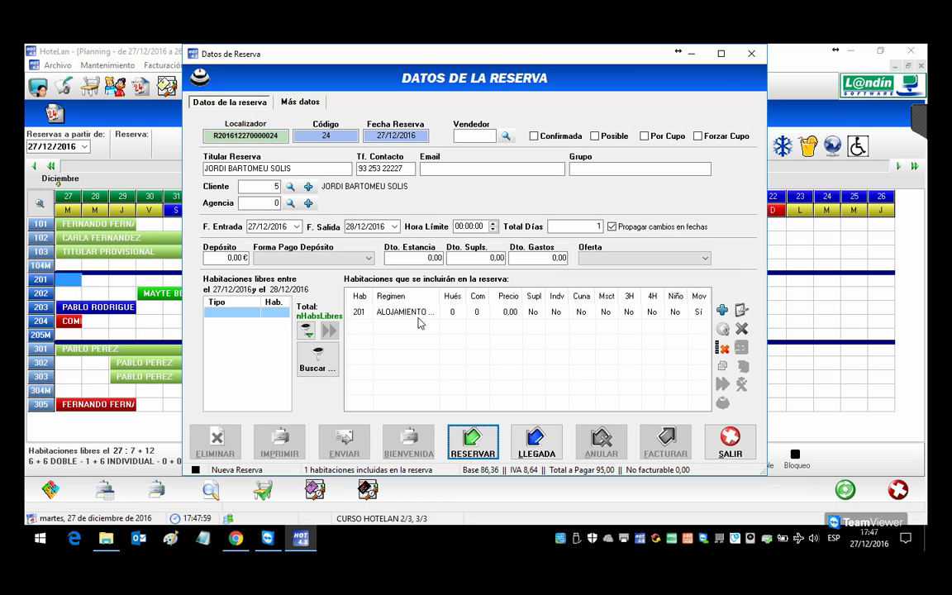
# Step: Set the stay to 2 nights, moving the unanchored notes along with the dates
pyautogui.click(552, 226)
pyautogui.press('BackSpace')
pyautogui.write('2')
pyautogui.press('Tab')
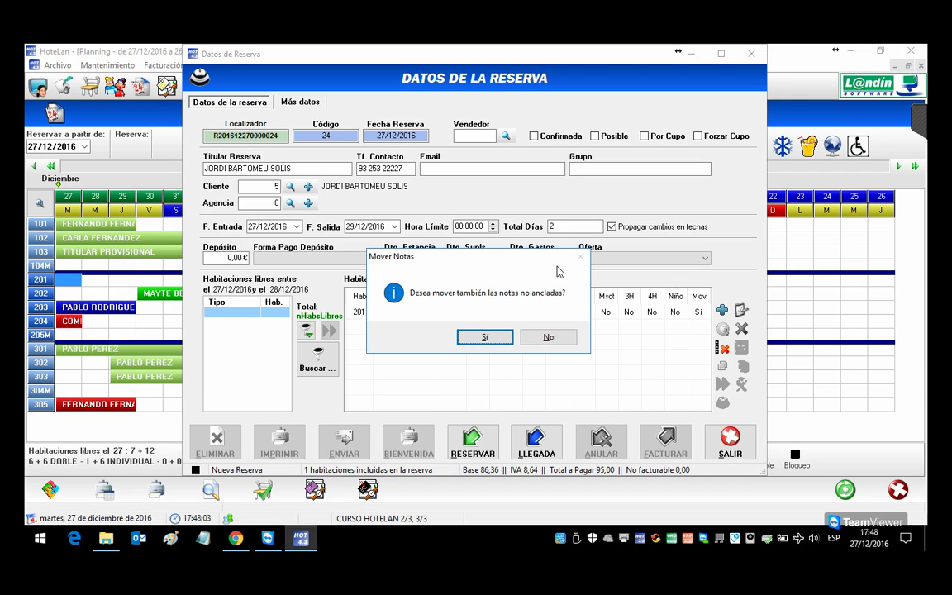
pyautogui.click(485, 336)
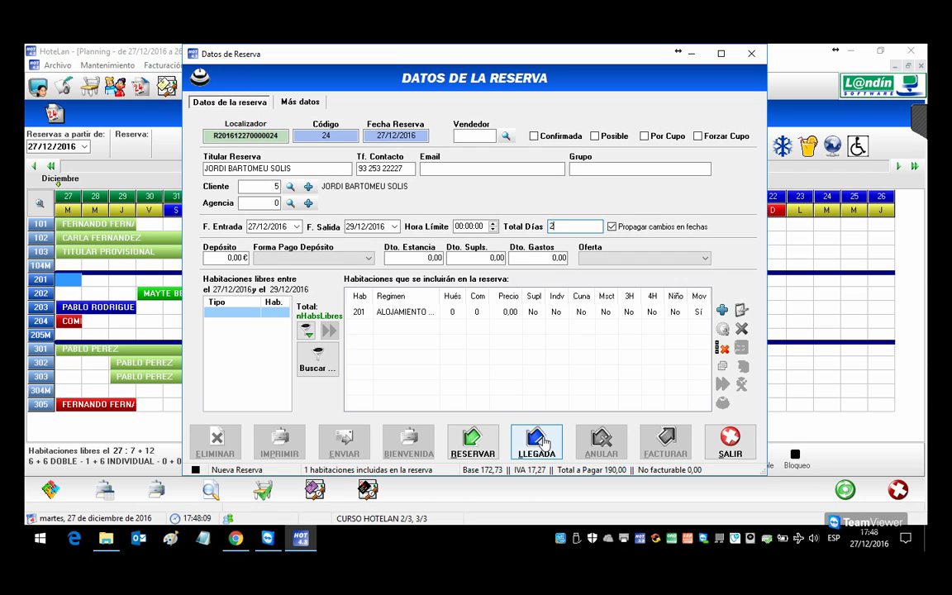
# Step: Choose MEDIA PENSION board for room 201 and check in the booking
pyautogui.click(418, 312)
pyautogui.click(417, 299)
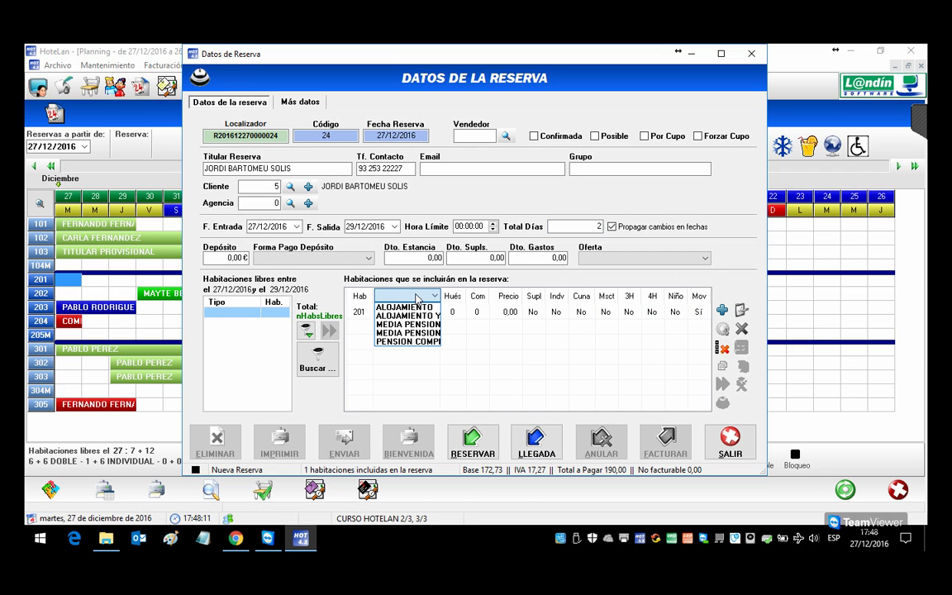
pyautogui.click(429, 330)
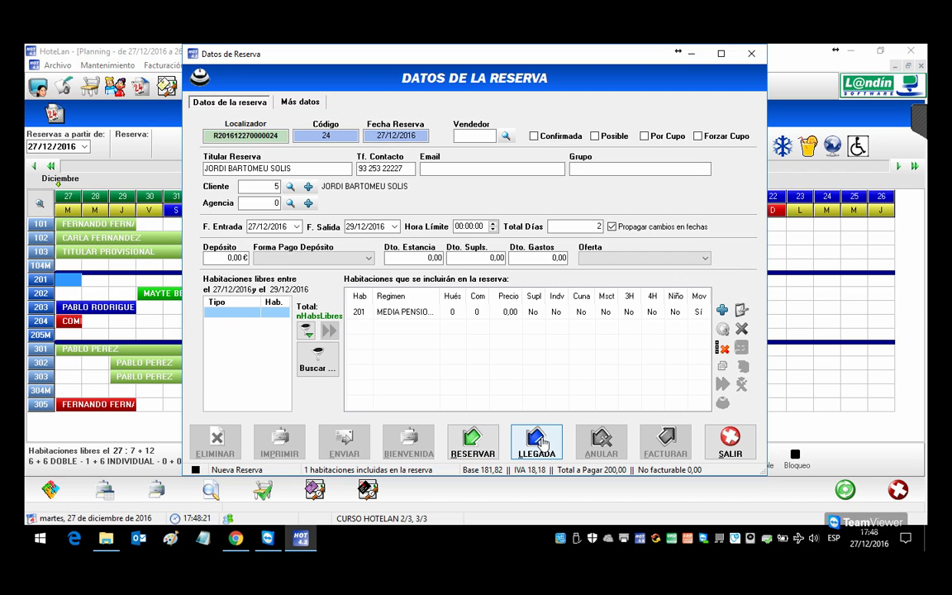
pyautogui.click(543, 444)
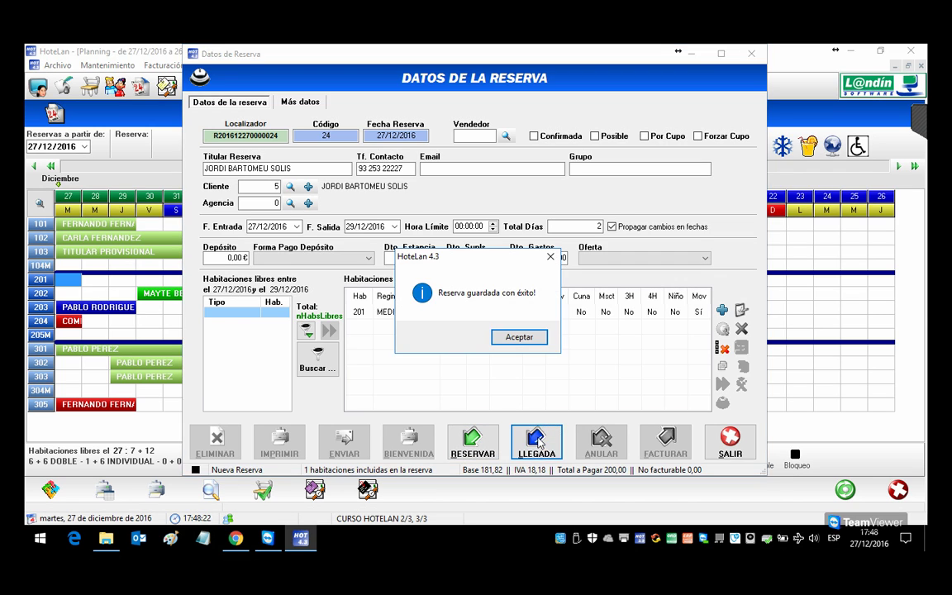
# Step: Acknowledge the saved booking and preview reservation 24's blank traveller entry form
pyautogui.click(522, 340)
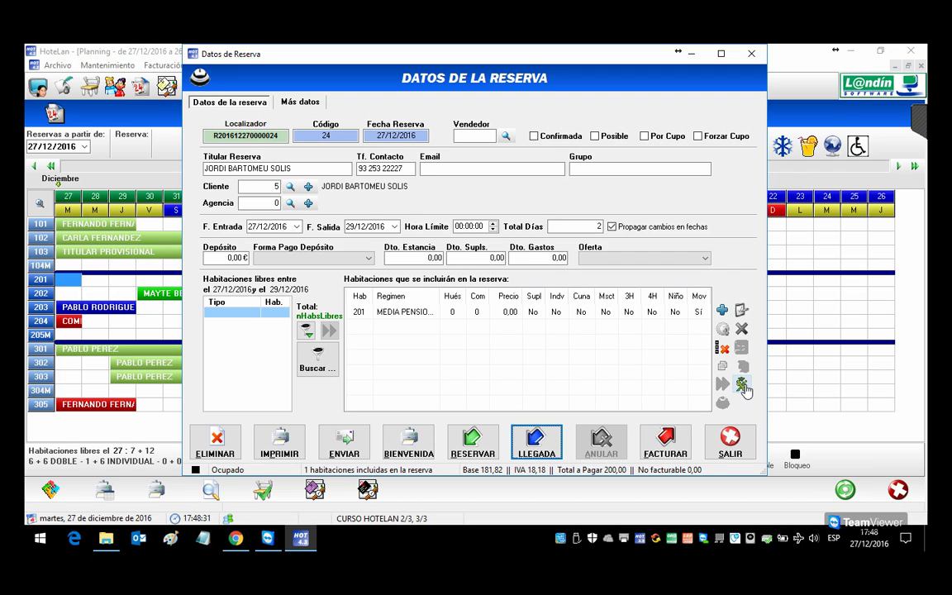
pyautogui.click(742, 385)
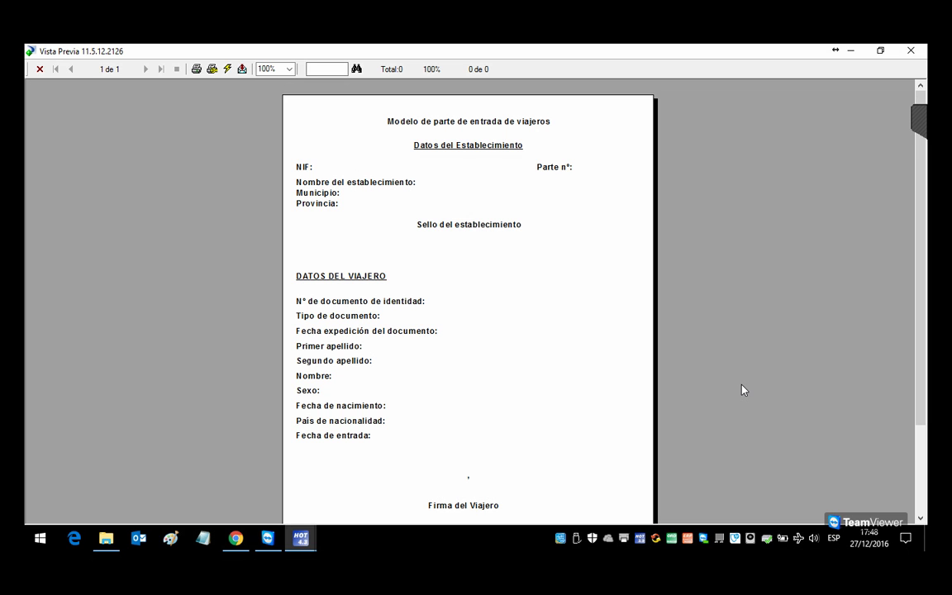
pyautogui.press('Escape')
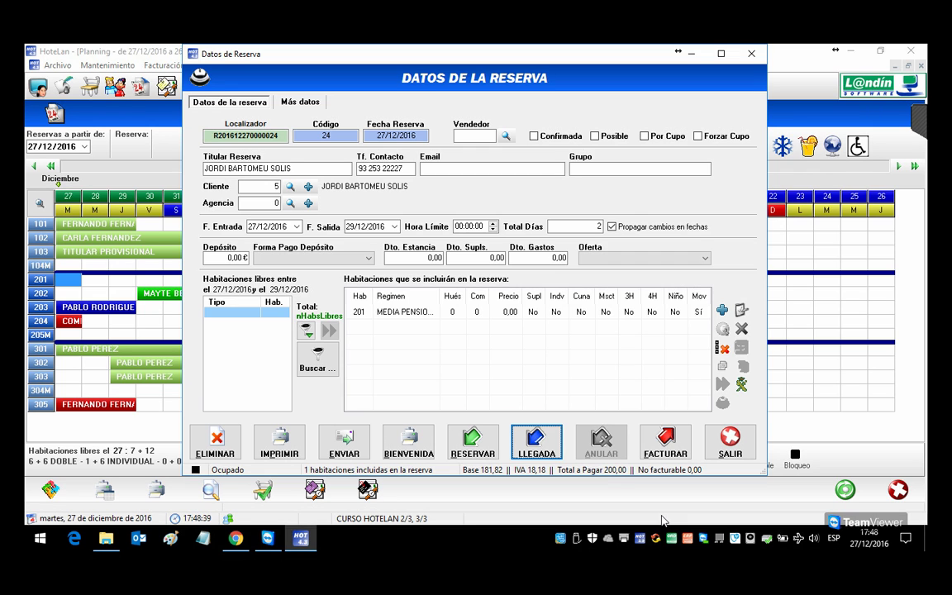
# Step: Add the booking holder as room 201's guest, recovering the stored guest record, and confirm
pyautogui.doubleClick(398, 313)
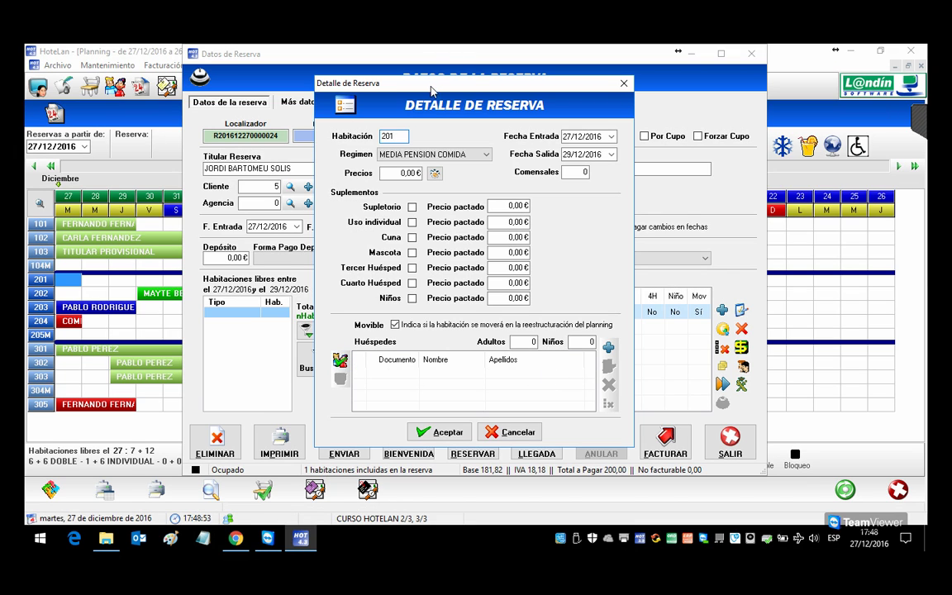
pyautogui.moveTo(427, 91); pyautogui.dragTo(475, 87)
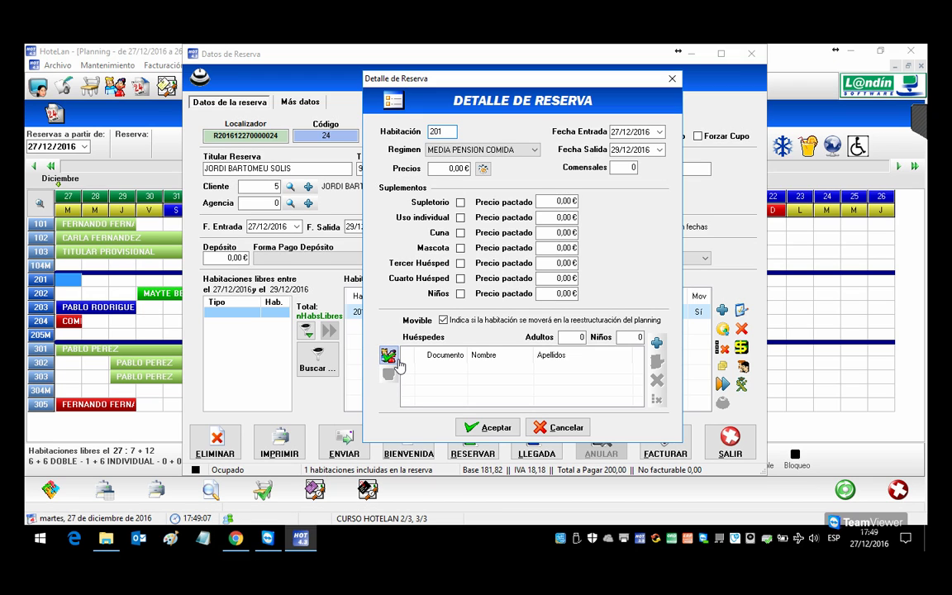
pyautogui.click(394, 359)
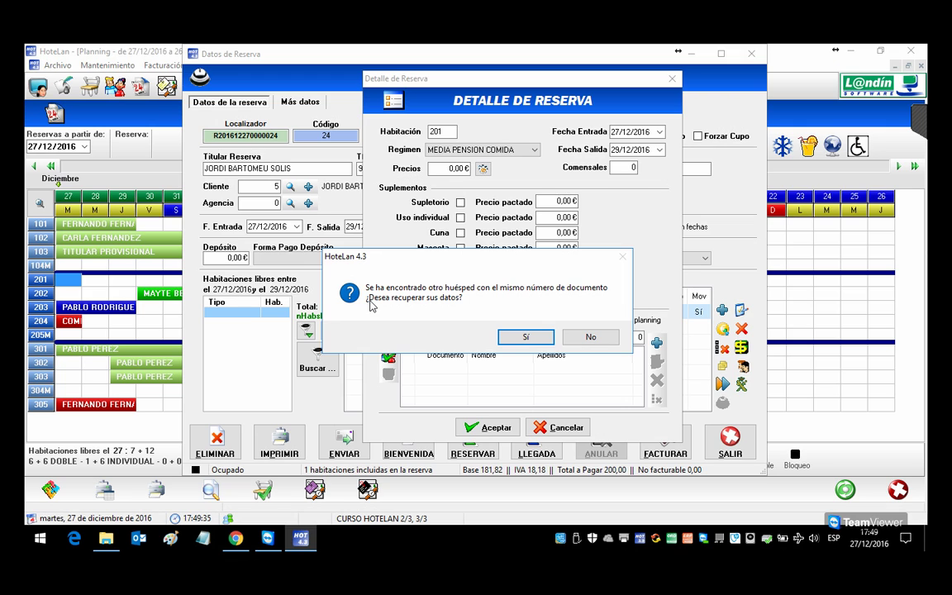
pyautogui.click(525, 336)
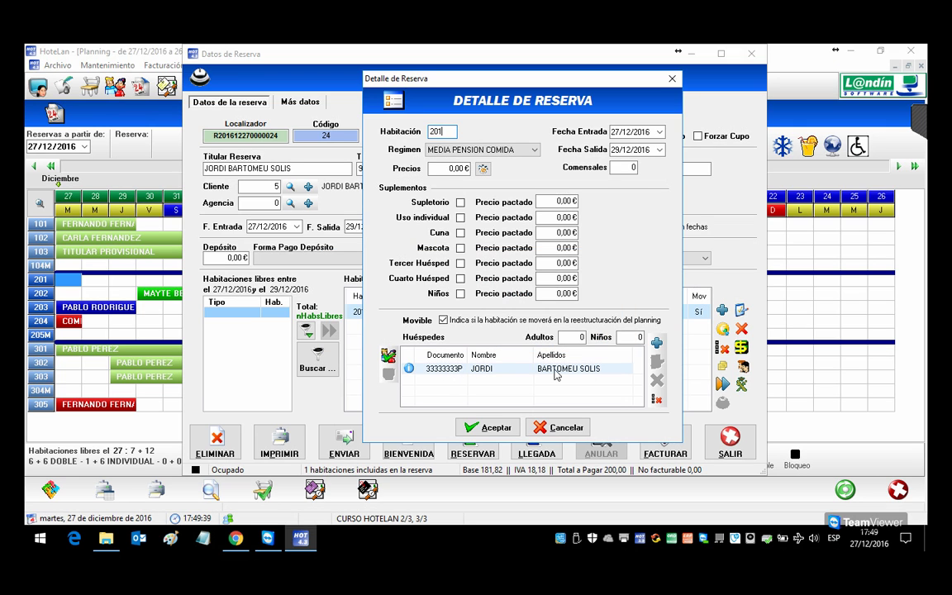
pyautogui.click(512, 430)
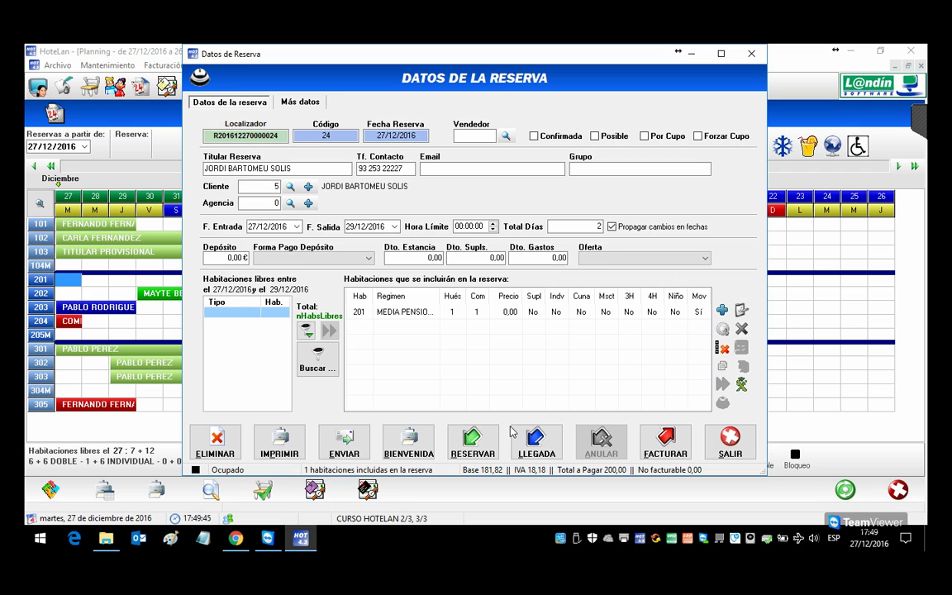
# Step: Register arrival for the room 201 booking and preview its filled traveller entry form
pyautogui.click(455, 314)
pyautogui.click(539, 443)
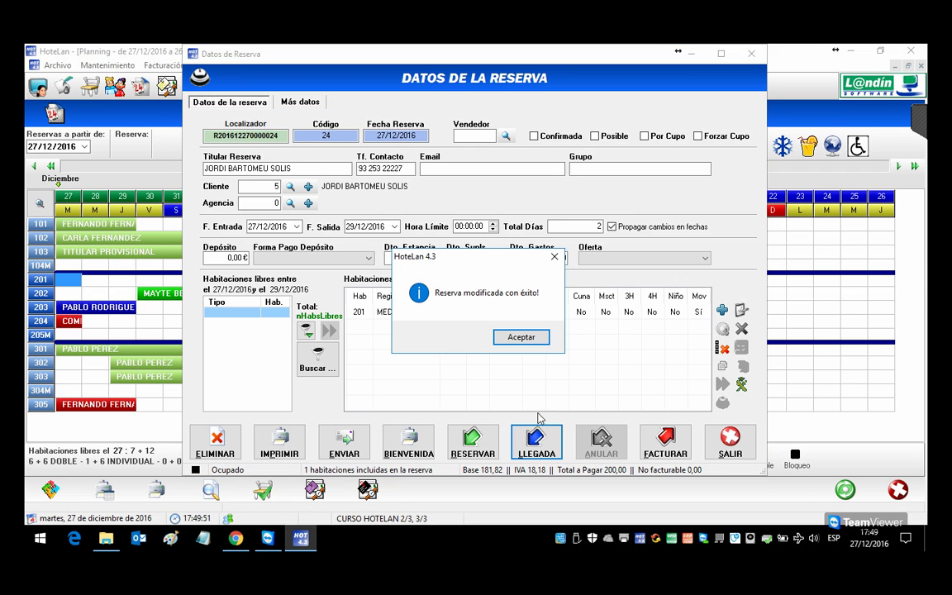
pyautogui.click(521, 337)
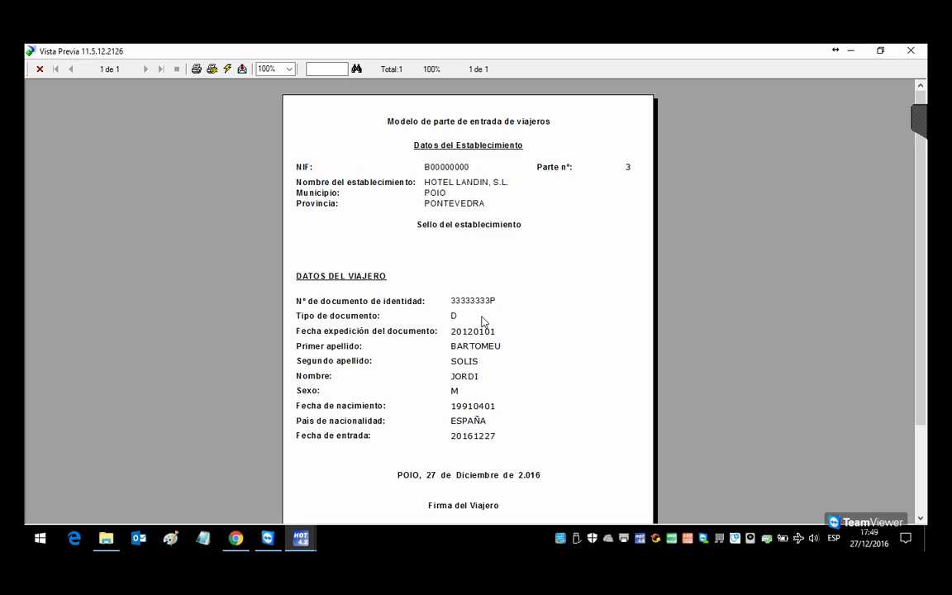
pyautogui.click(911, 51)
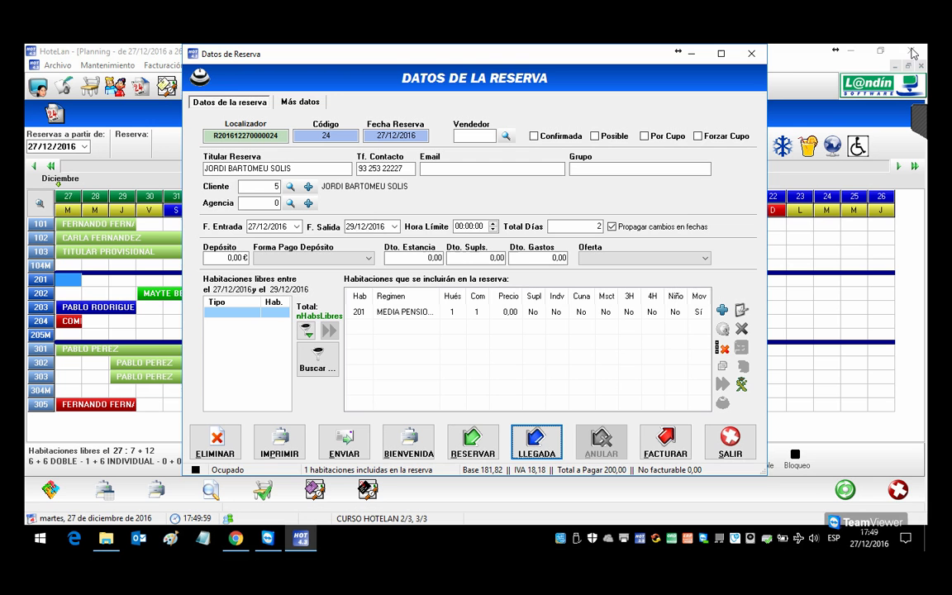
# Step: Add an extra-bed supplement (Supletorio) to room 201's booking and start a new guest
pyautogui.doubleClick(410, 312)
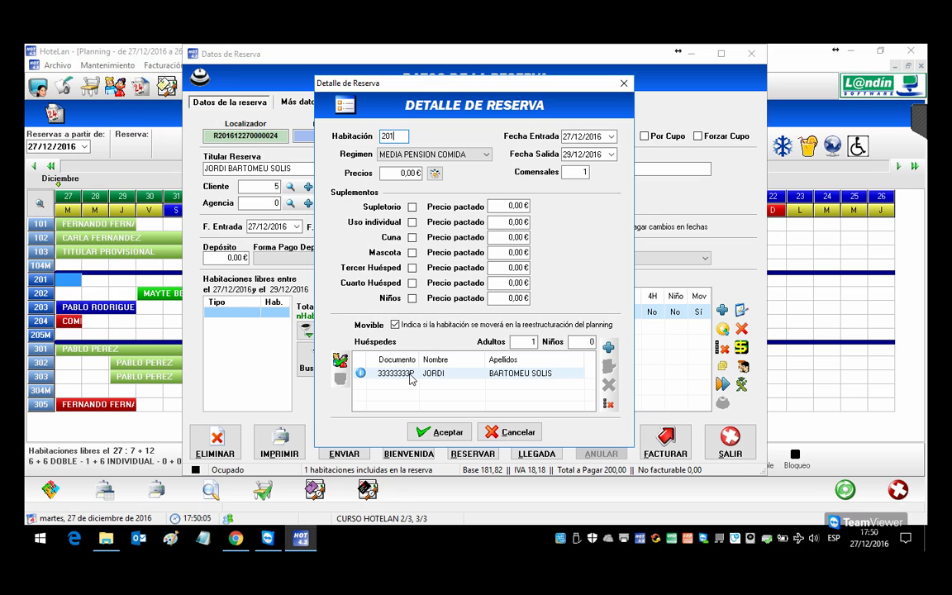
pyautogui.click(413, 208)
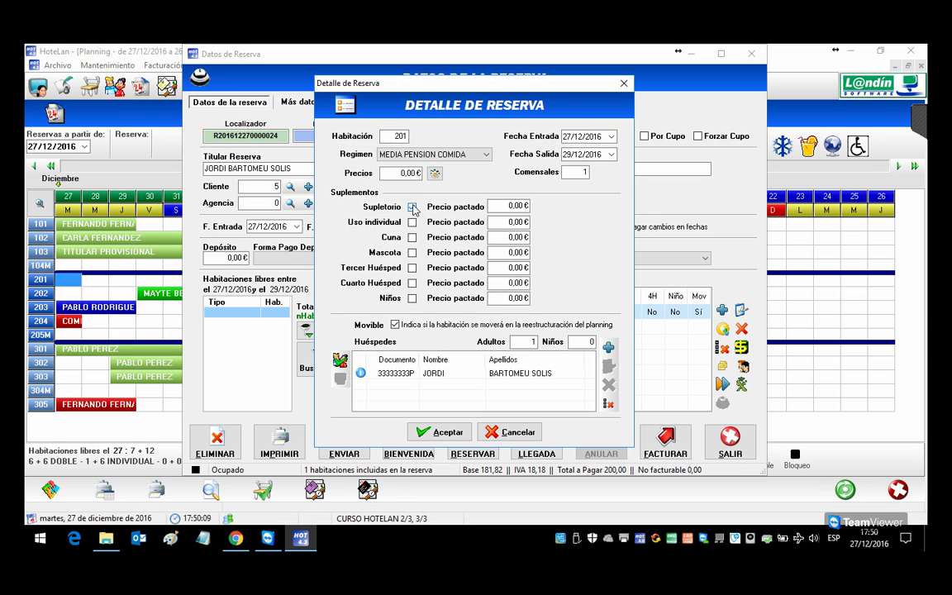
pyautogui.click(610, 350)
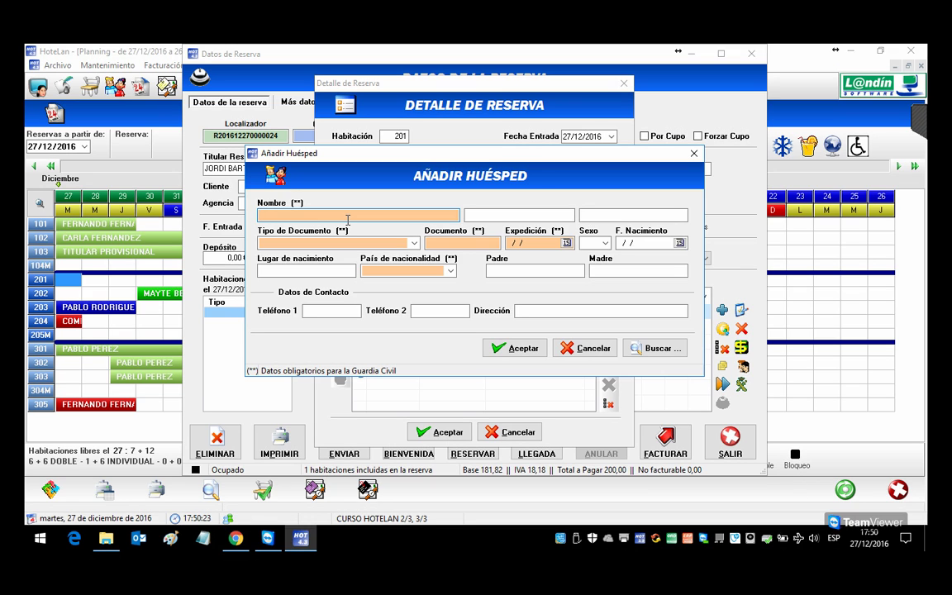
# Step: Enter the second guest's first name and both surnames
pyautogui.press('Tab')
pyautogui.press('Tab')
pyautogui.press('Tab')
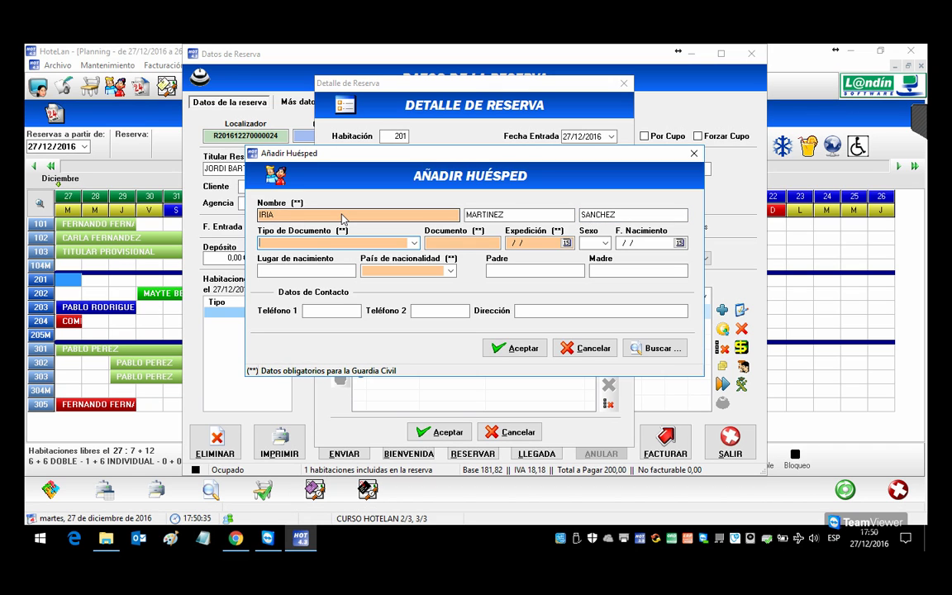
pyautogui.click(315, 217)
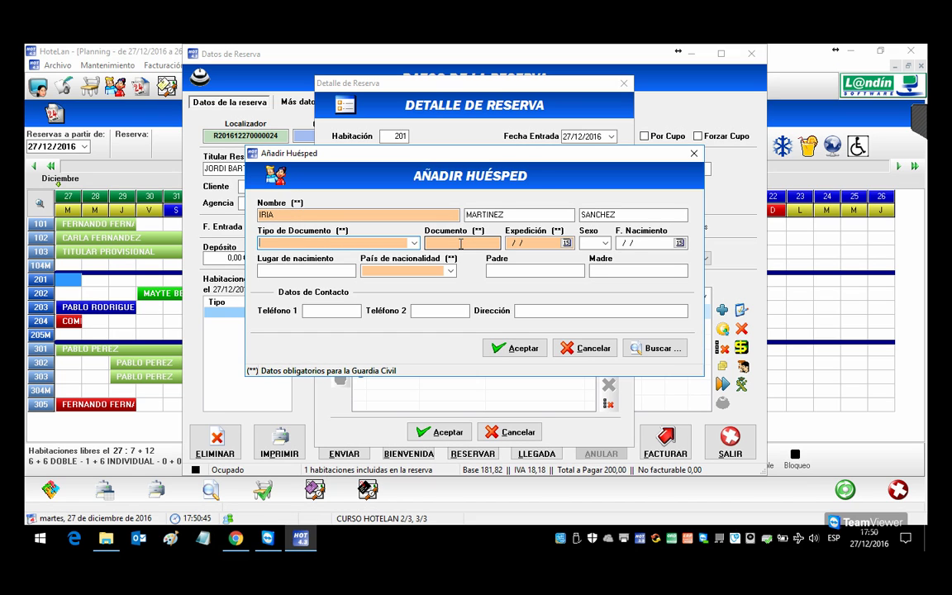
# Step: Set the guest's document type to NIF with her document number and issue date 01/01/2015
pyautogui.click(608, 214)
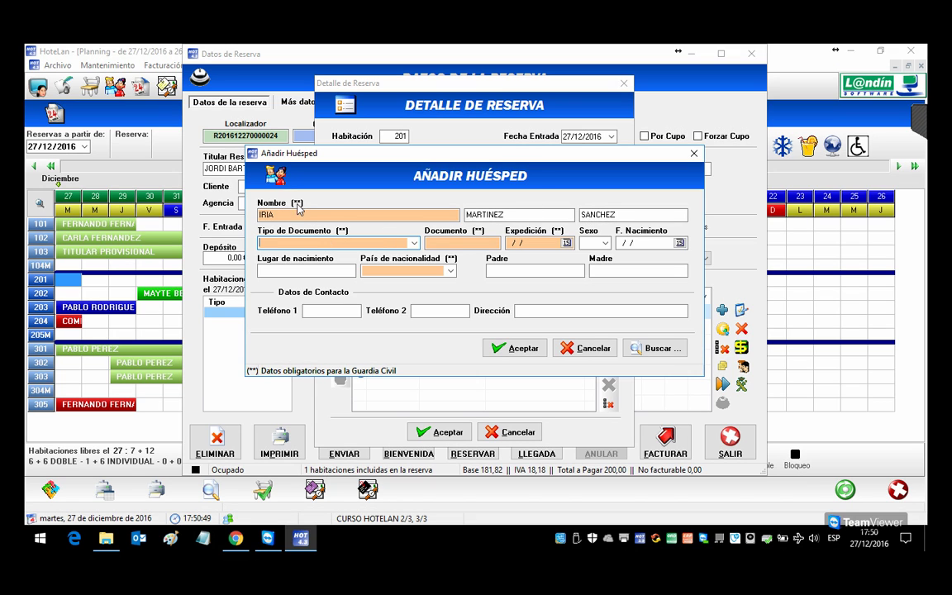
pyautogui.write('NIF - D')
pyautogui.press('Tab')
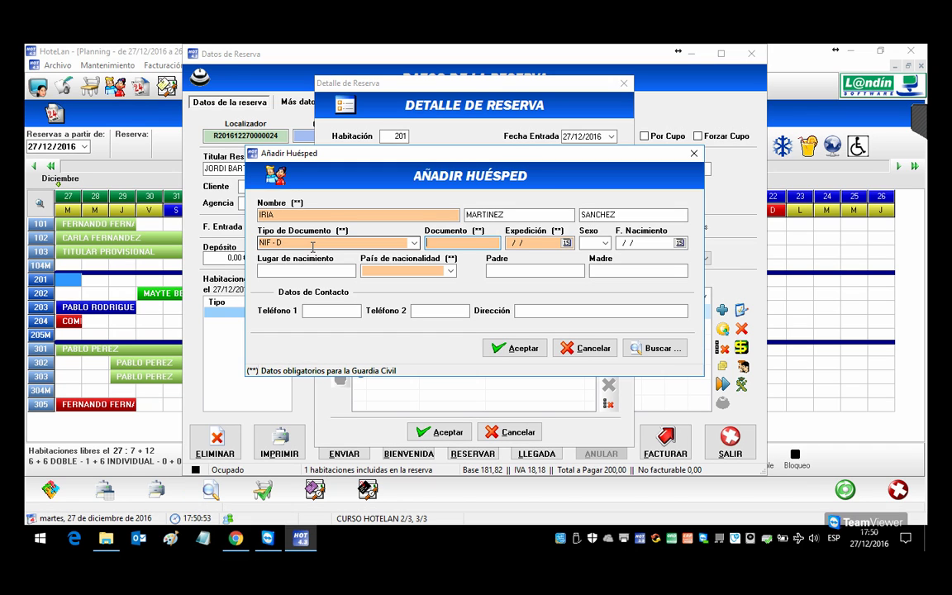
pyautogui.write('101010100')
pyautogui.press('Tab')
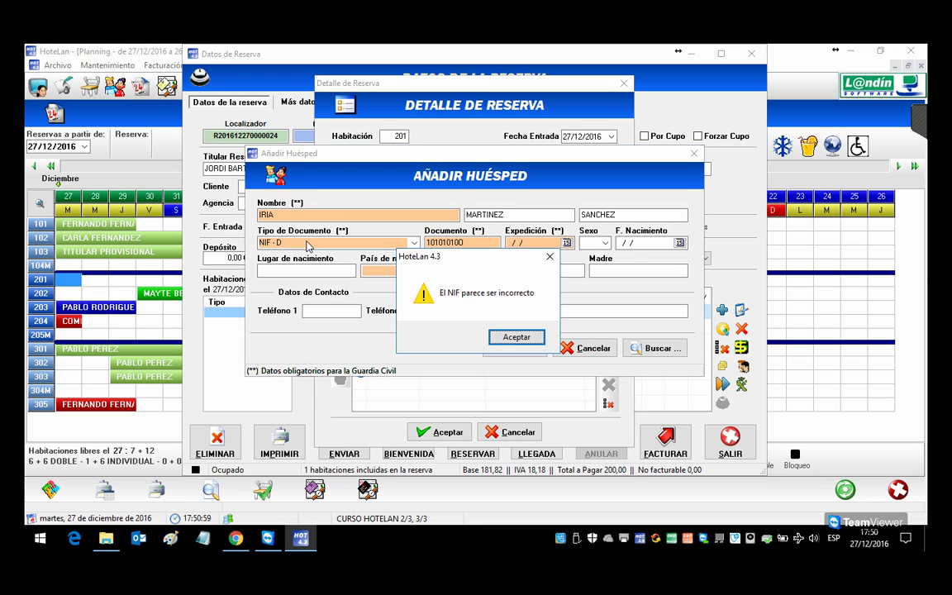
pyautogui.press('Return')
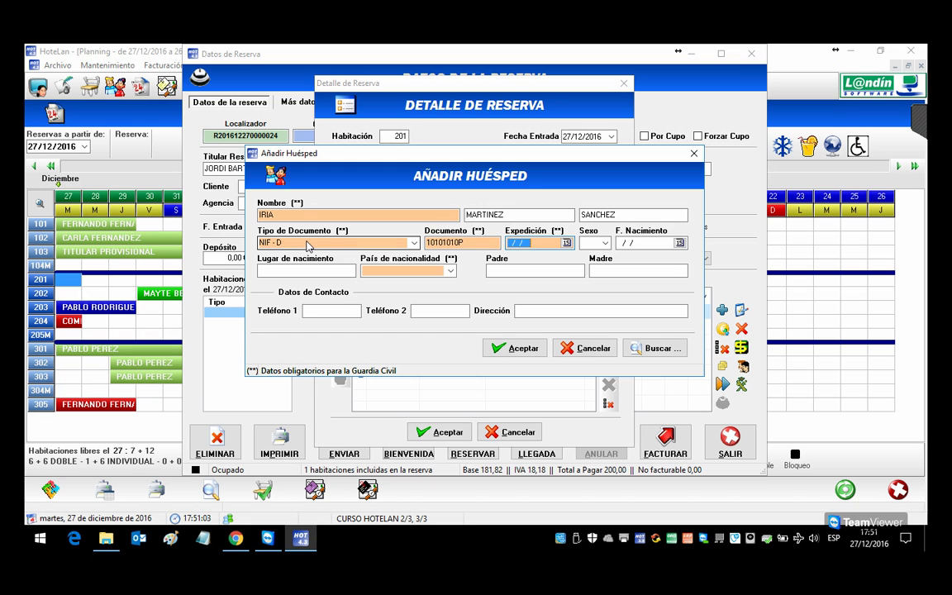
pyautogui.write('01/01/2015')
pyautogui.press('Tab')
# Step: Set her sex to female and birth date 01/06/1980, then add her to room 201
pyautogui.click(605, 243)
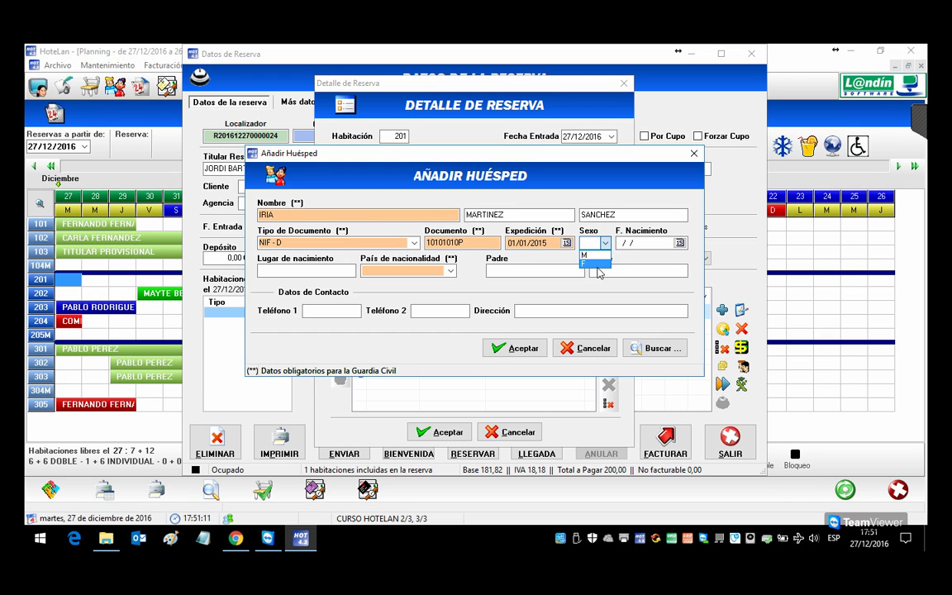
pyautogui.click(601, 266)
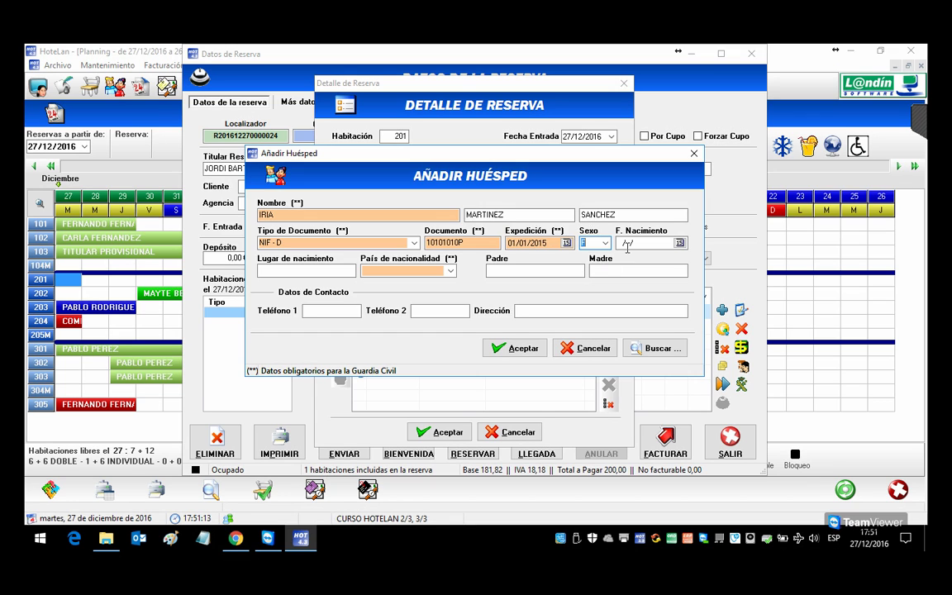
pyautogui.click(631, 242)
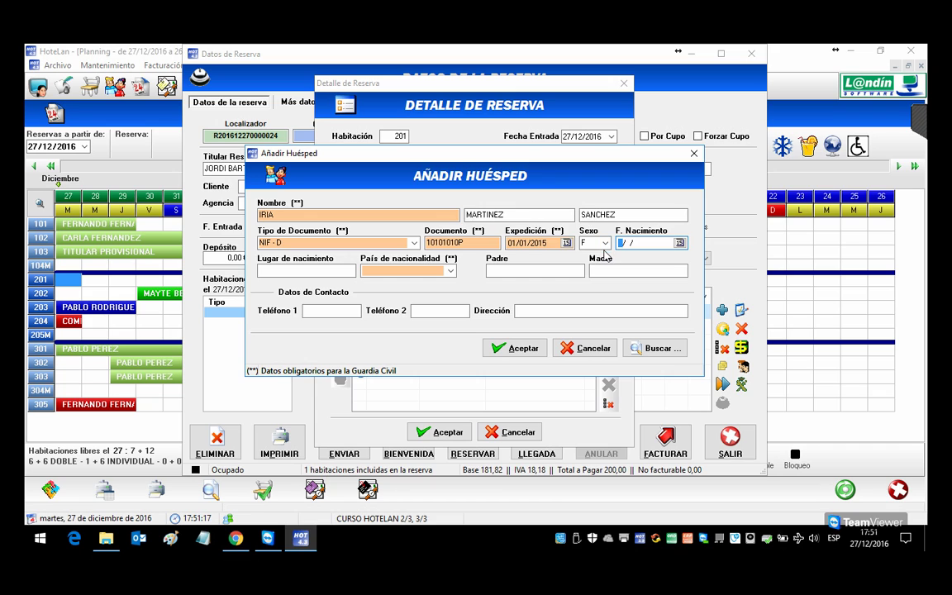
pyautogui.write('01/06/1980')
pyautogui.press('Tab')
pyautogui.press('Tab')
pyautogui.press('Tab')
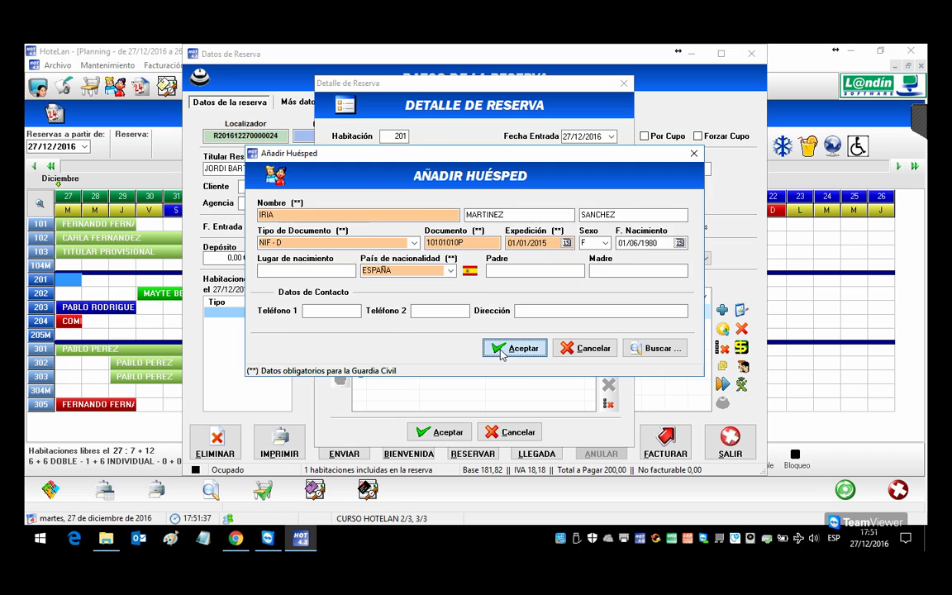
pyautogui.click(501, 347)
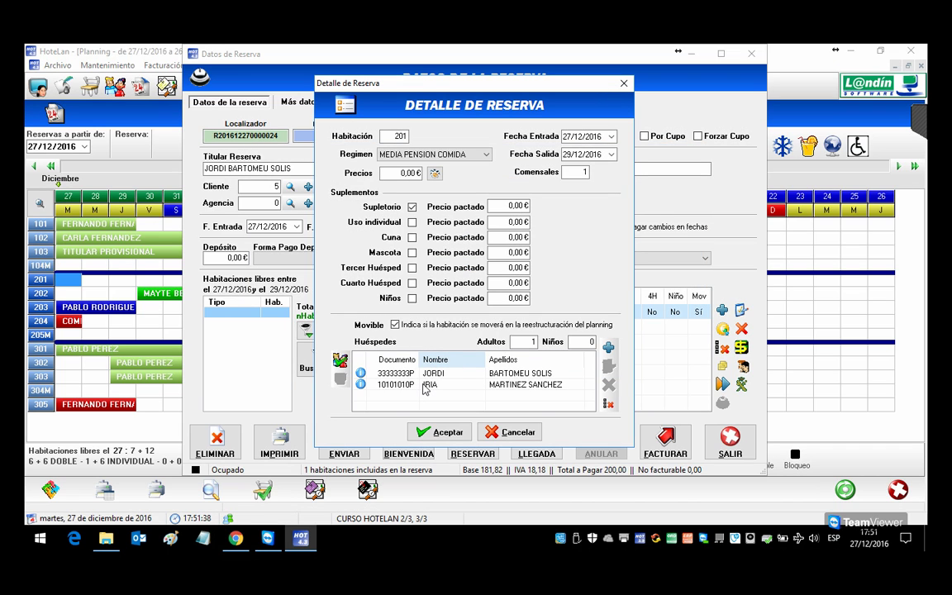
# Step: Save room 201 with counts updated to 2 adults and 2 diners, then reopen it
pyautogui.click(438, 432)
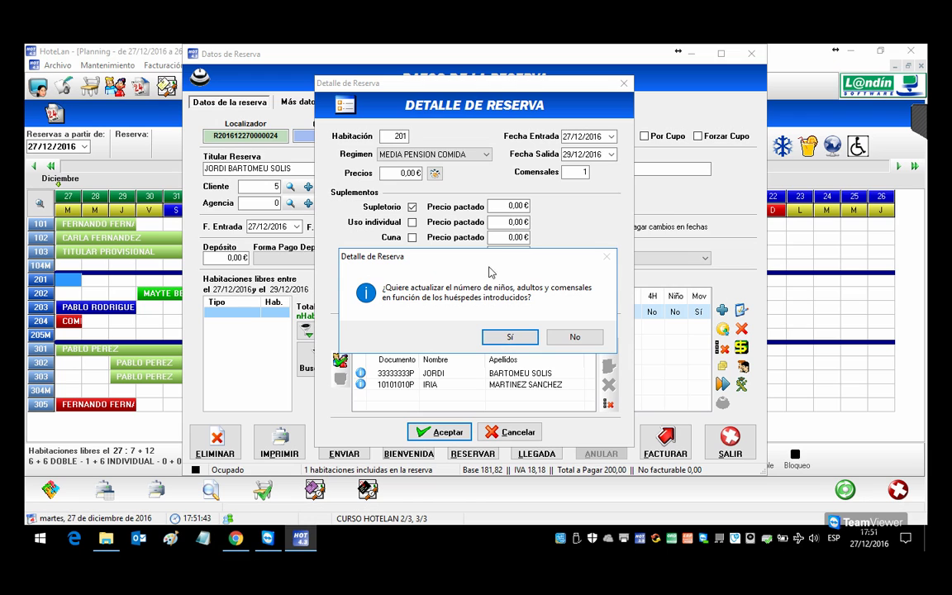
pyautogui.click(512, 338)
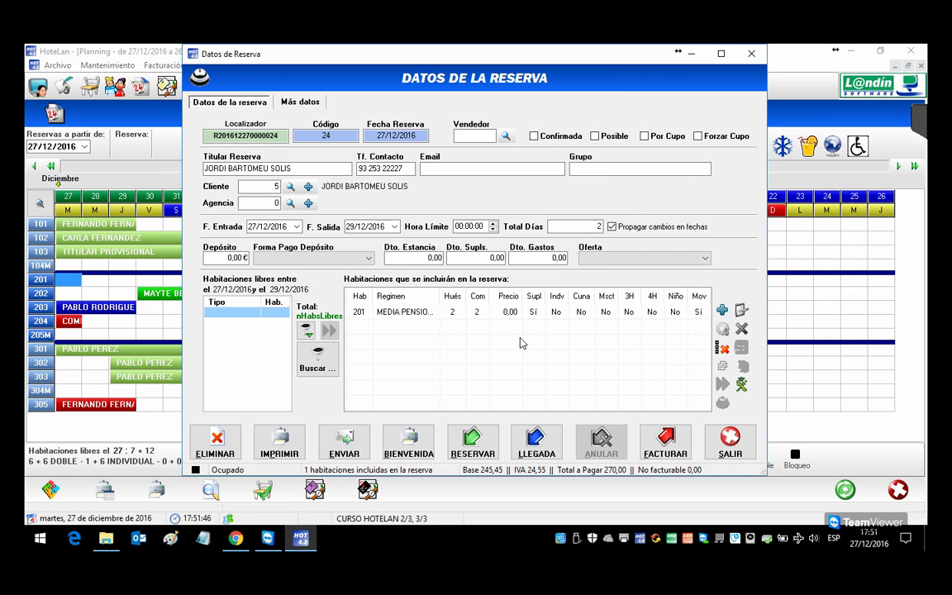
pyautogui.doubleClick(471, 314)
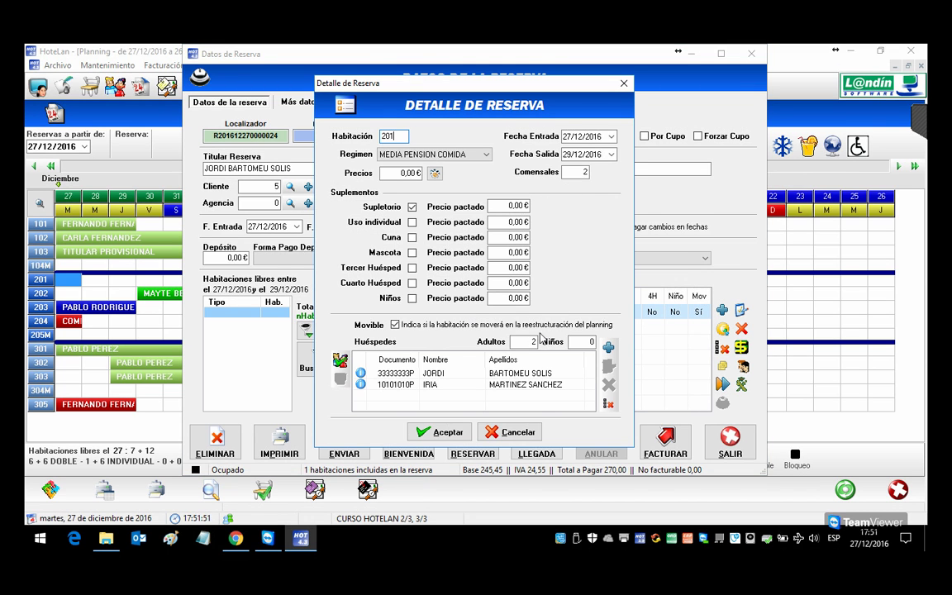
# Step: Start a third guest with her first name, NIF document type and document number
pyautogui.click(608, 348)
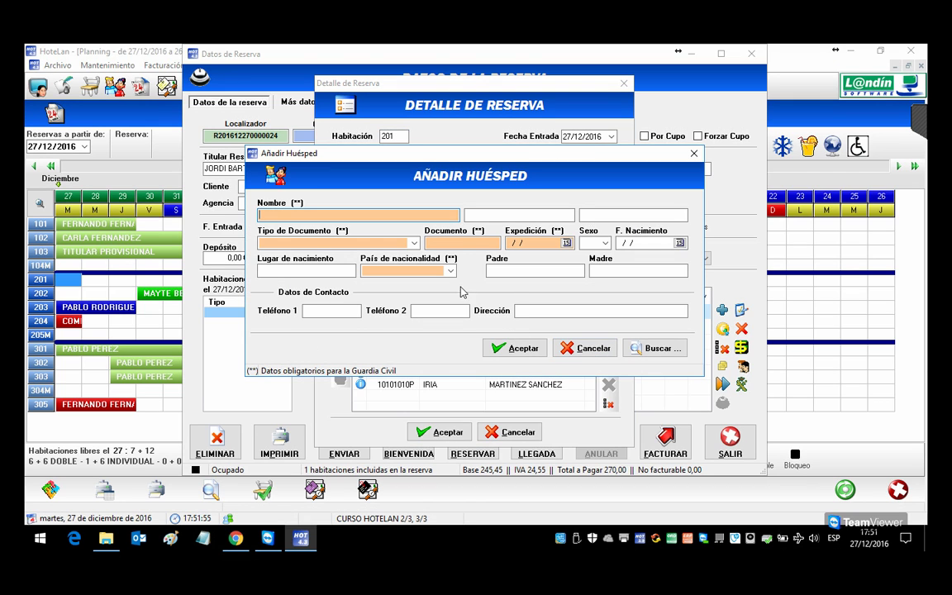
pyautogui.write('LAURITA')
pyautogui.press('Tab')
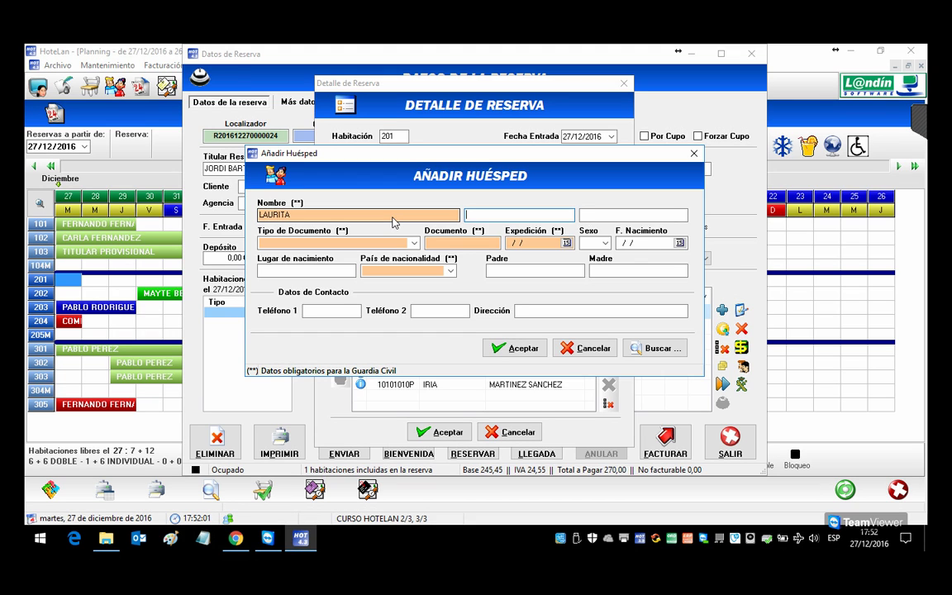
pyautogui.press('Tab')
pyautogui.press('Tab')
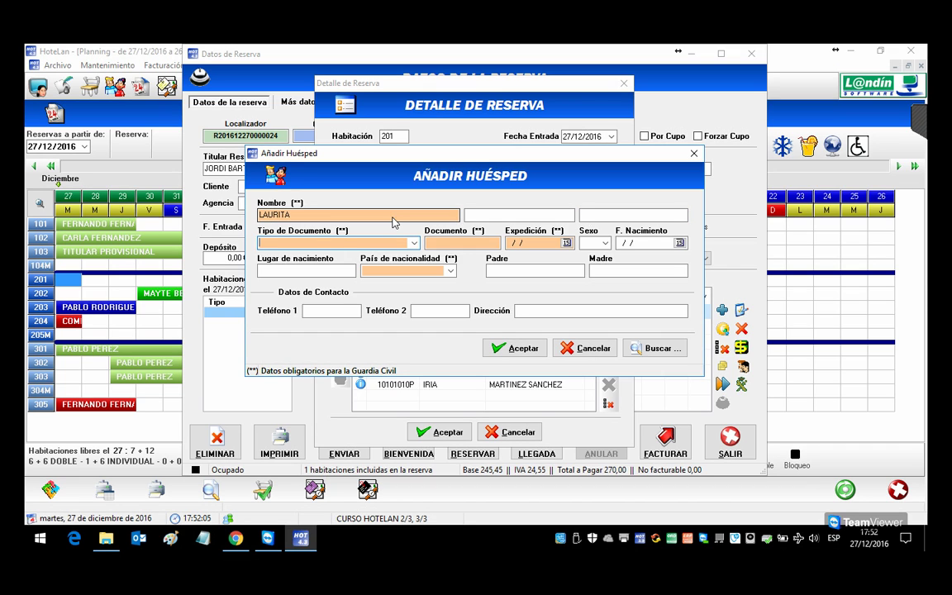
pyautogui.press('Down')
pyautogui.press('Tab')
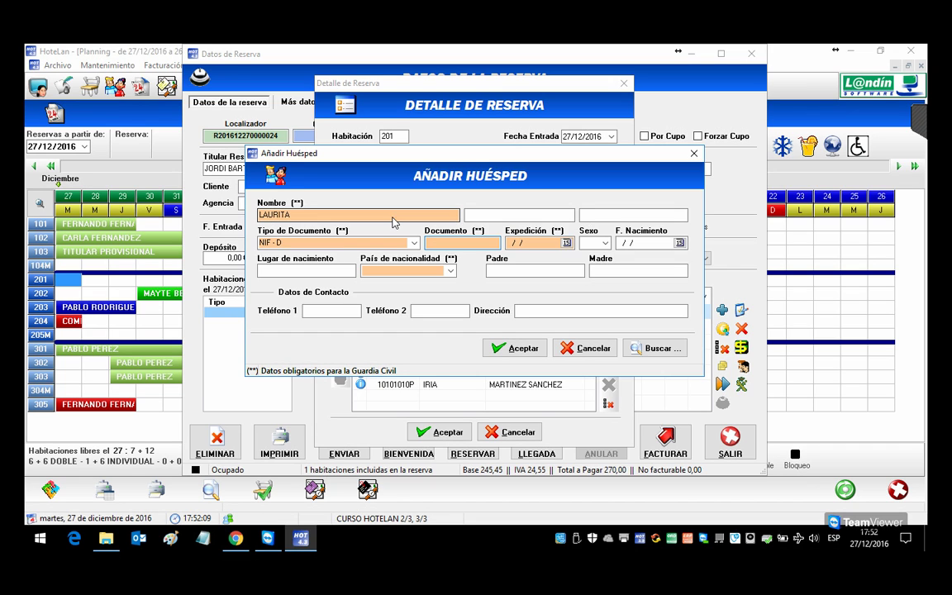
pyautogui.write('99999999')
pyautogui.press('Tab')
# Step: Give her issue date 01/01/2016, birth date 01/01/2016, nationality ESPAÑA, then add her and submit the room
pyautogui.write('01/01/2016')
pyautogui.press('Tab')
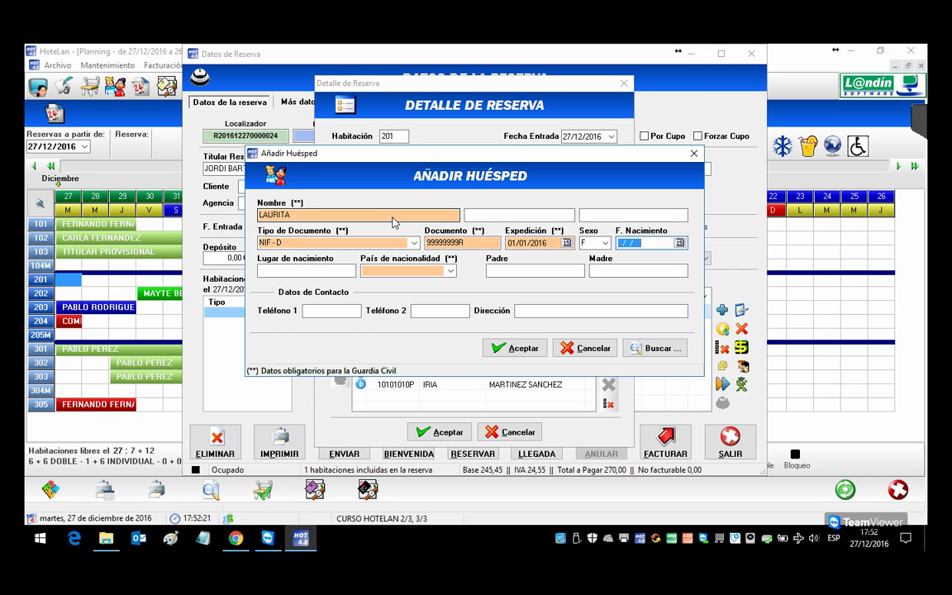
pyautogui.press('Tab')
pyautogui.write('01/01')
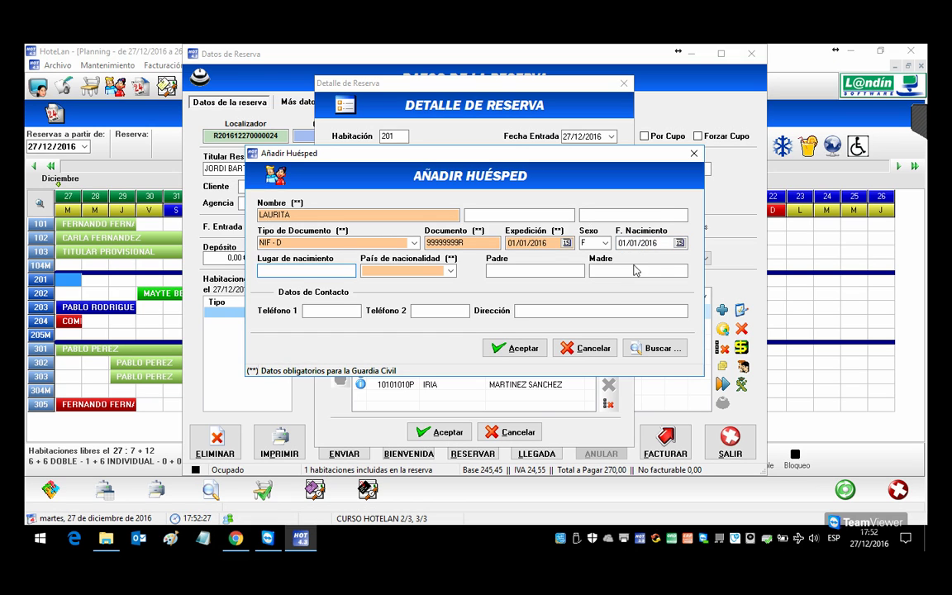
pyautogui.click(451, 271)
pyautogui.scroll(1, 420, 295)
pyautogui.click(397, 282)
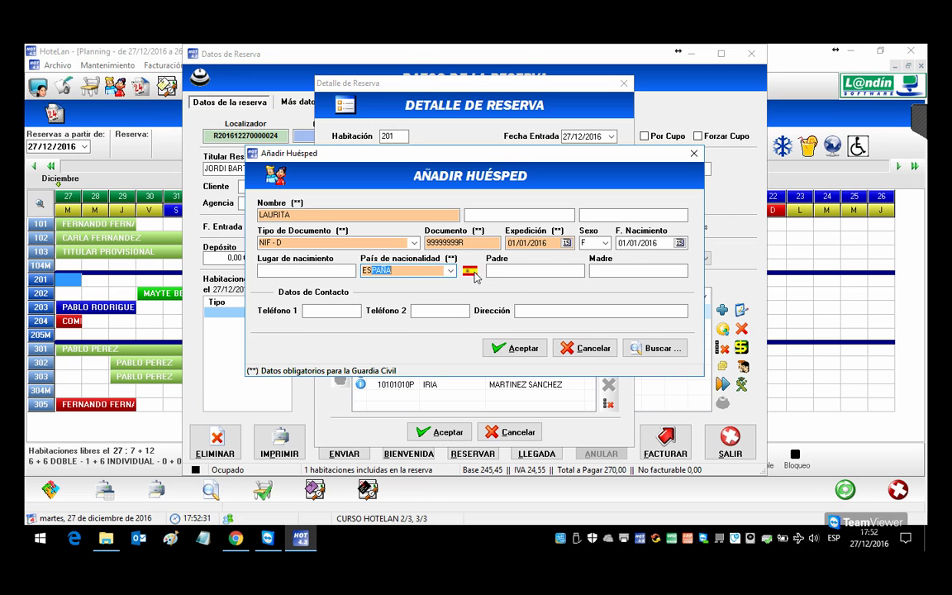
pyautogui.click(509, 347)
pyautogui.click(454, 435)
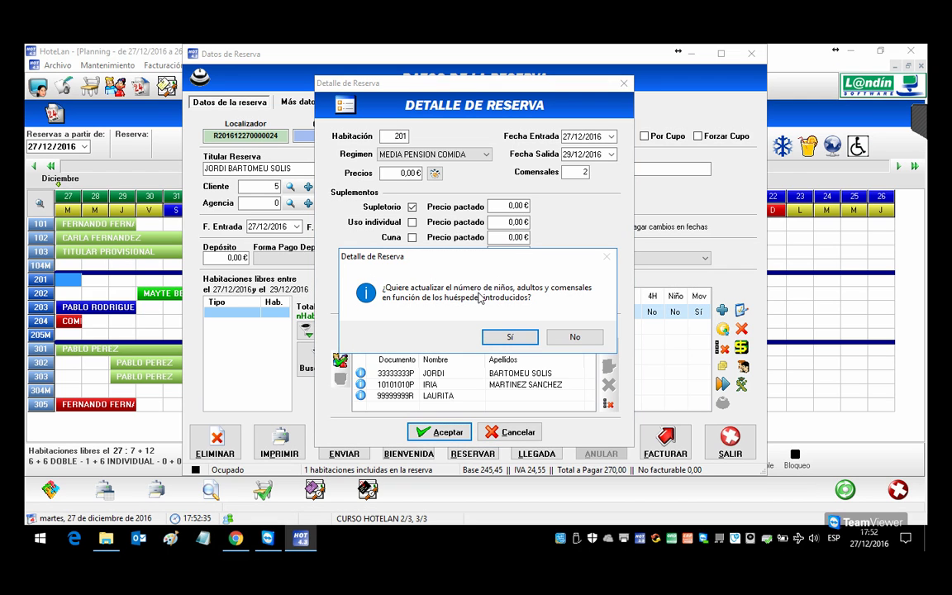
# Step: Update room 201 to 2 adults, 1 child and 3 diners and save reservation 24
pyautogui.click(509, 336)
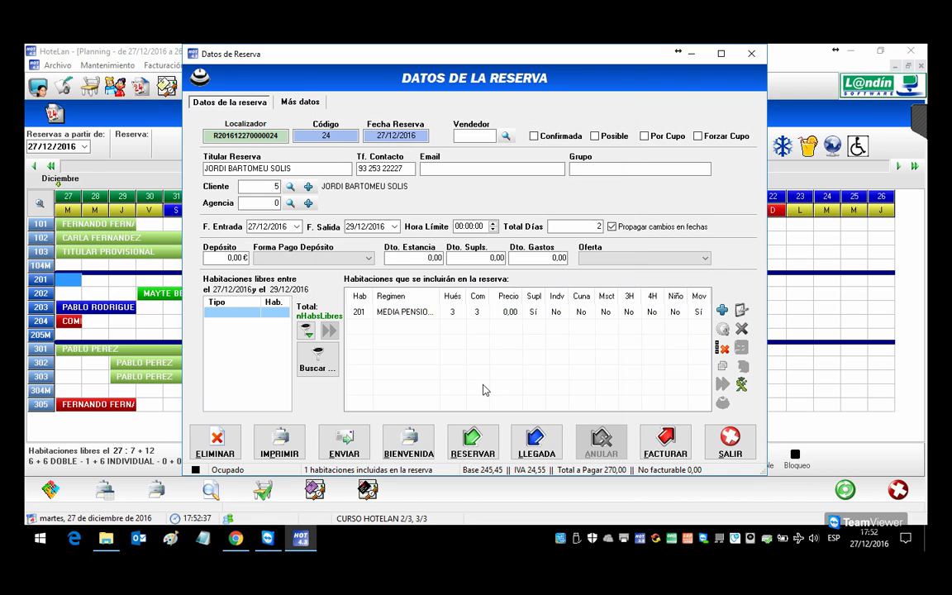
pyautogui.doubleClick(473, 312)
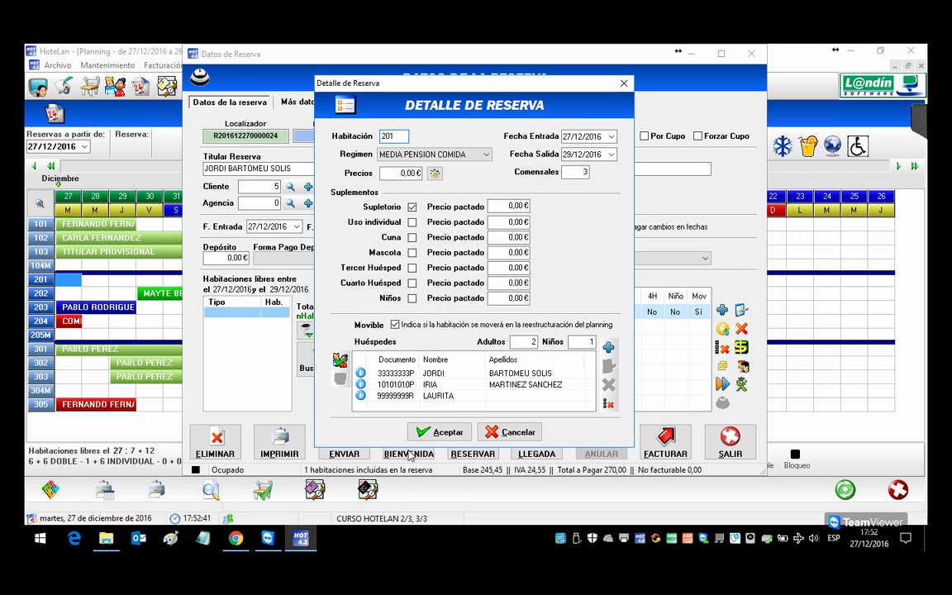
pyautogui.click(439, 432)
pyautogui.click(533, 448)
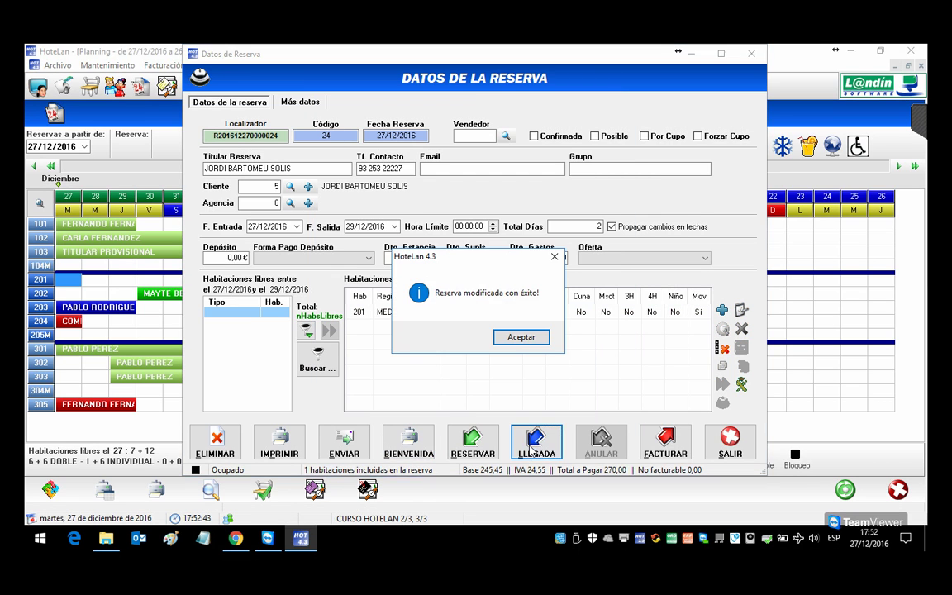
pyautogui.click(524, 337)
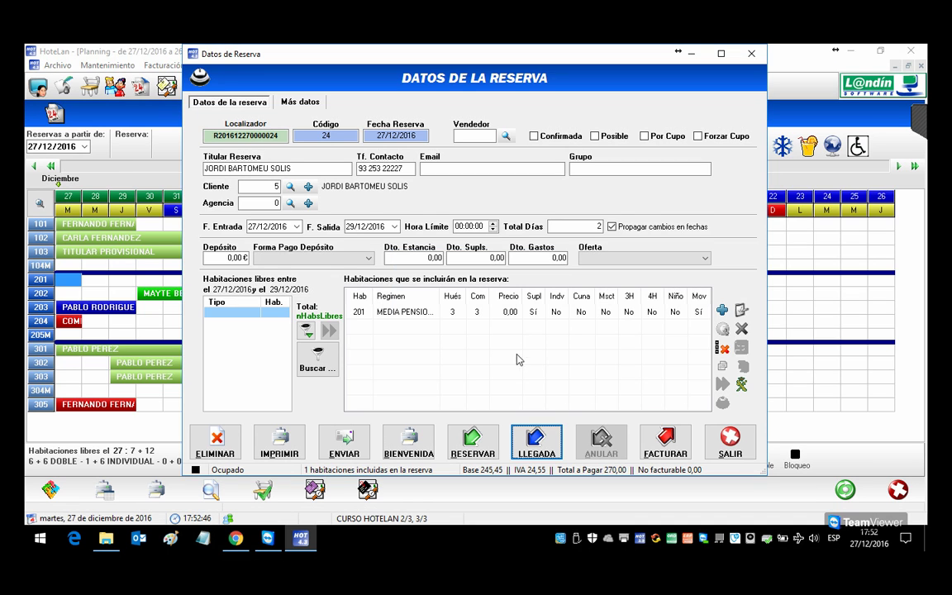
pyautogui.click(743, 387)
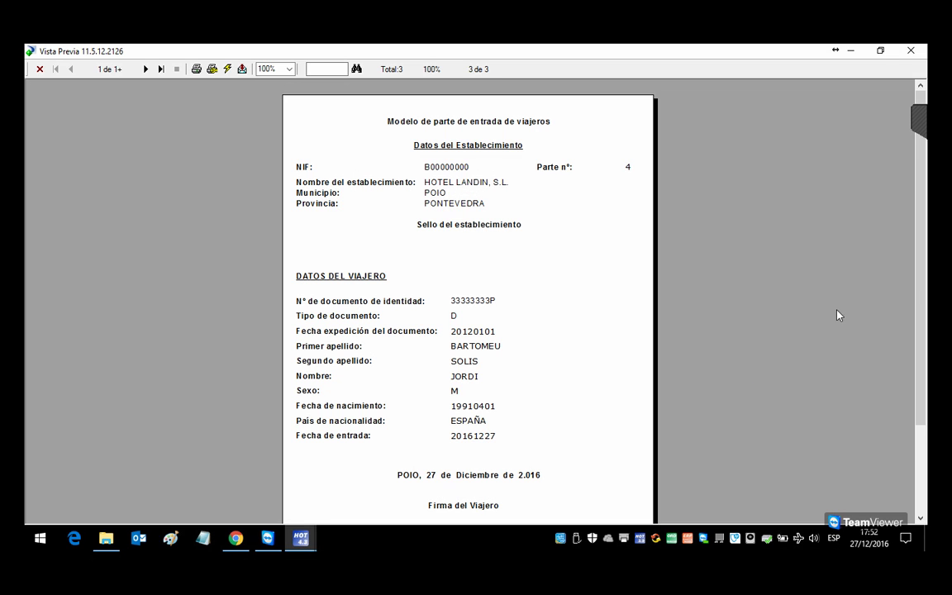
pyautogui.moveTo(918, 297)
pyautogui.mouseDown()
pyautogui.moveTo(922, 389)
pyautogui.moveTo(916, 304)
pyautogui.mouseUp()
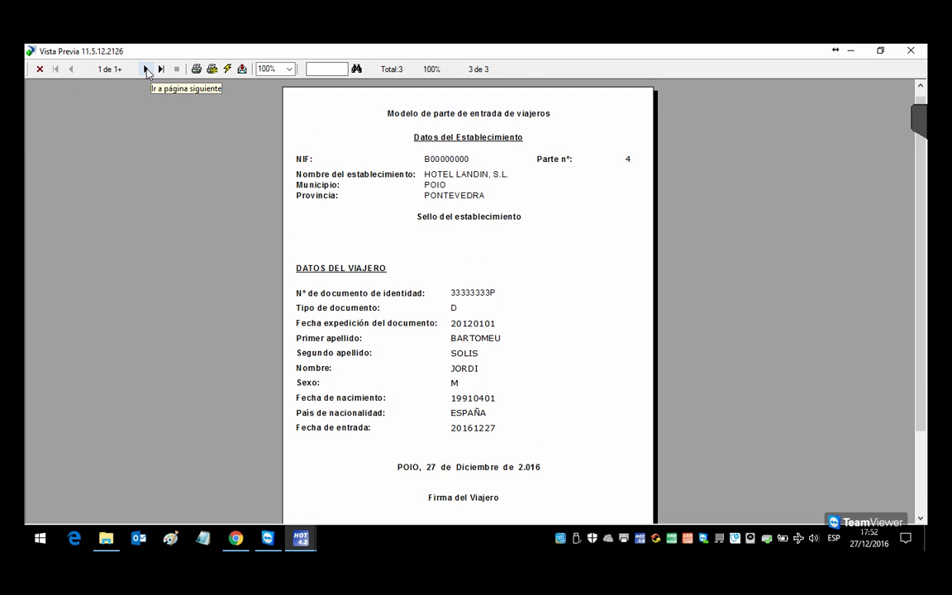
pyautogui.click(145, 69)
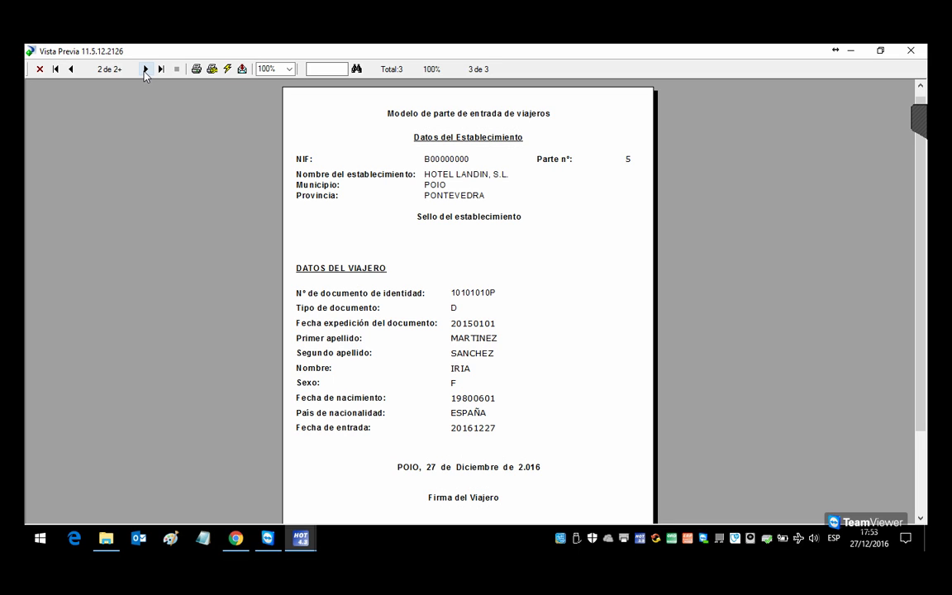
pyautogui.click(146, 69)
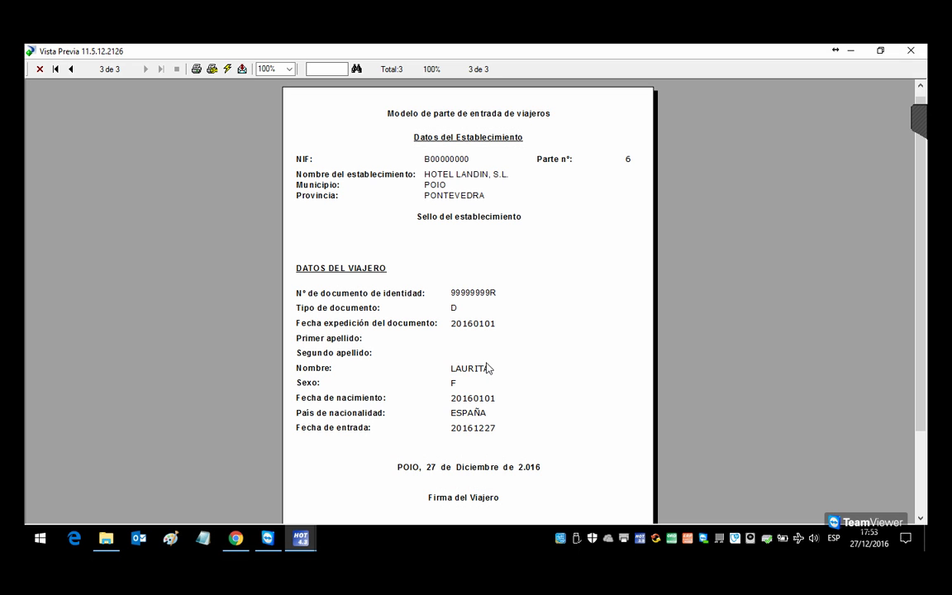
pyautogui.click(912, 51)
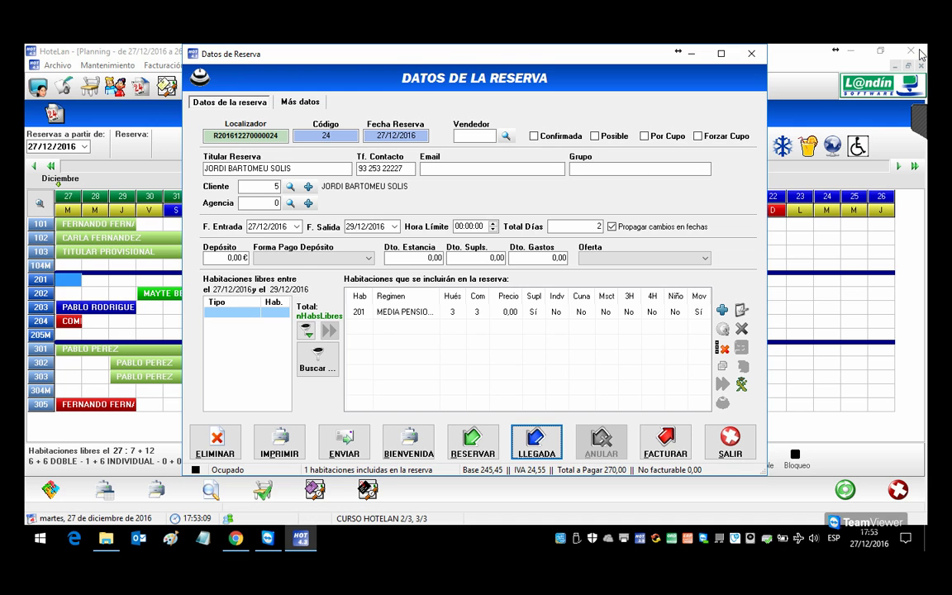
# Step: Leave the reservation and inspect the room 201 and 305 bookings without changes
pyautogui.click(729, 442)
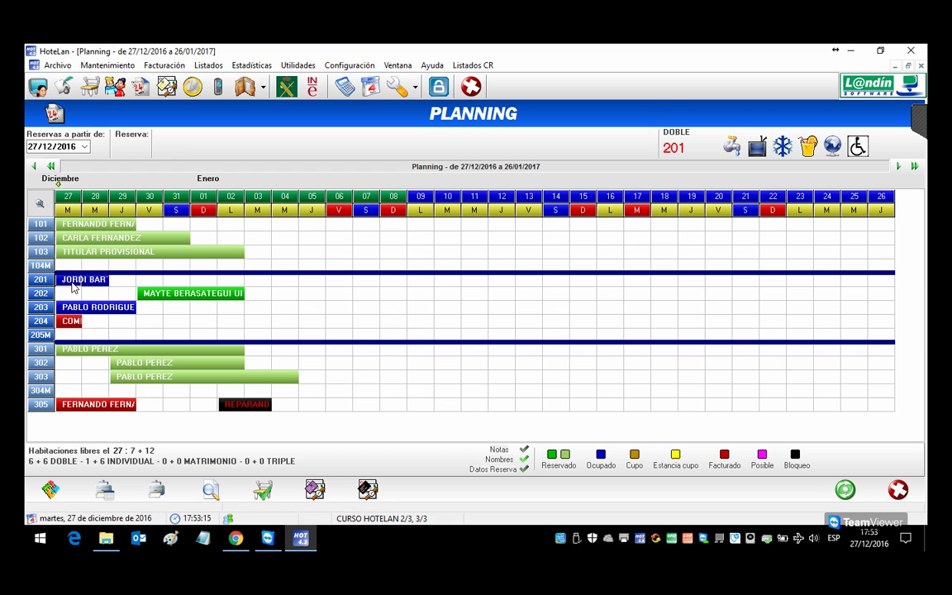
pyautogui.doubleClick(73, 285)
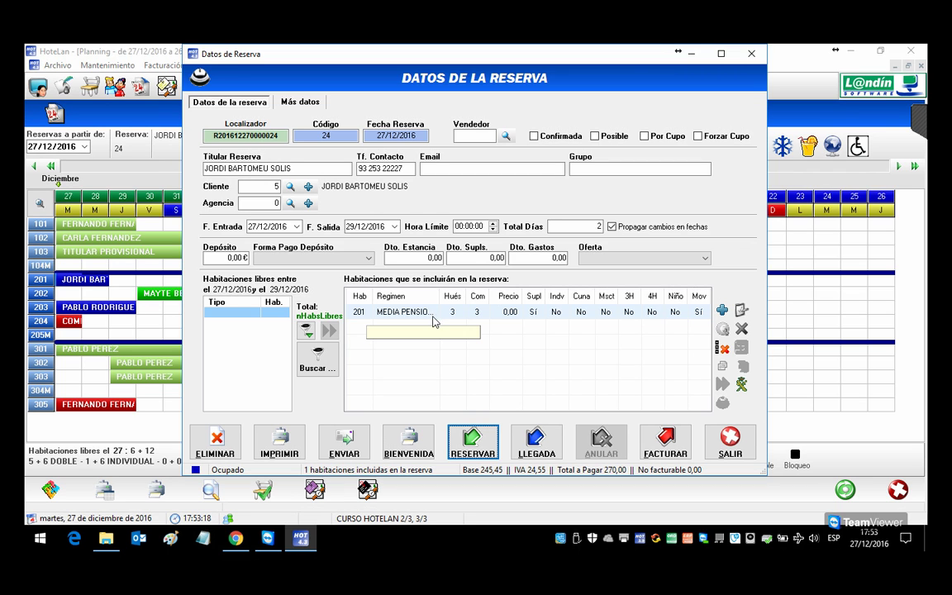
pyautogui.press('Escape')
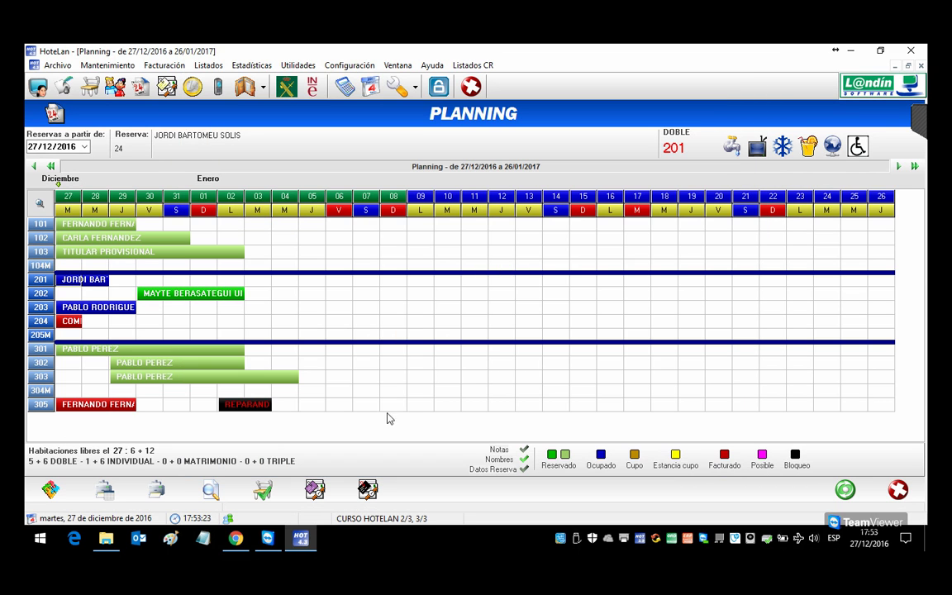
pyautogui.doubleClick(92, 404)
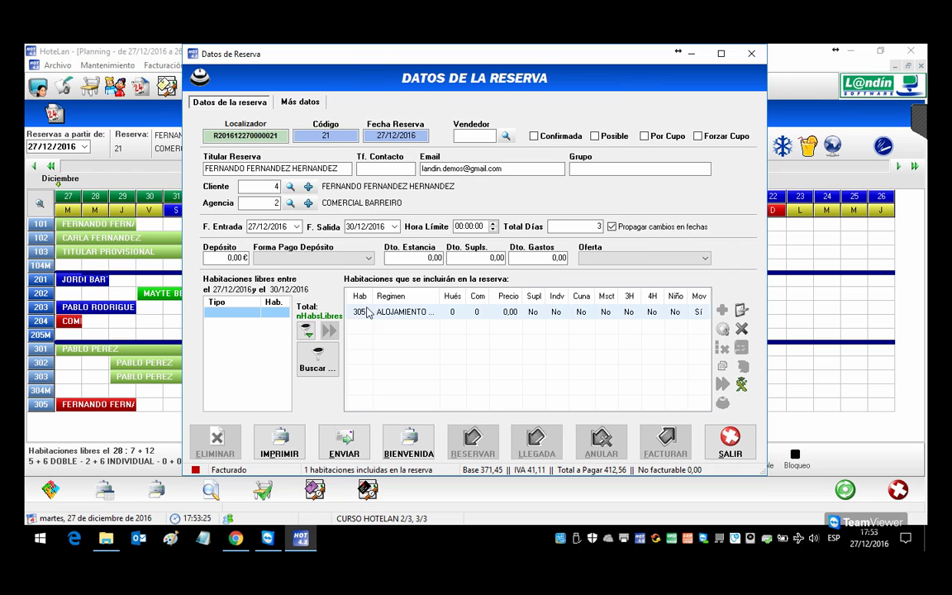
pyautogui.doubleClick(362, 310)
pyautogui.click(510, 432)
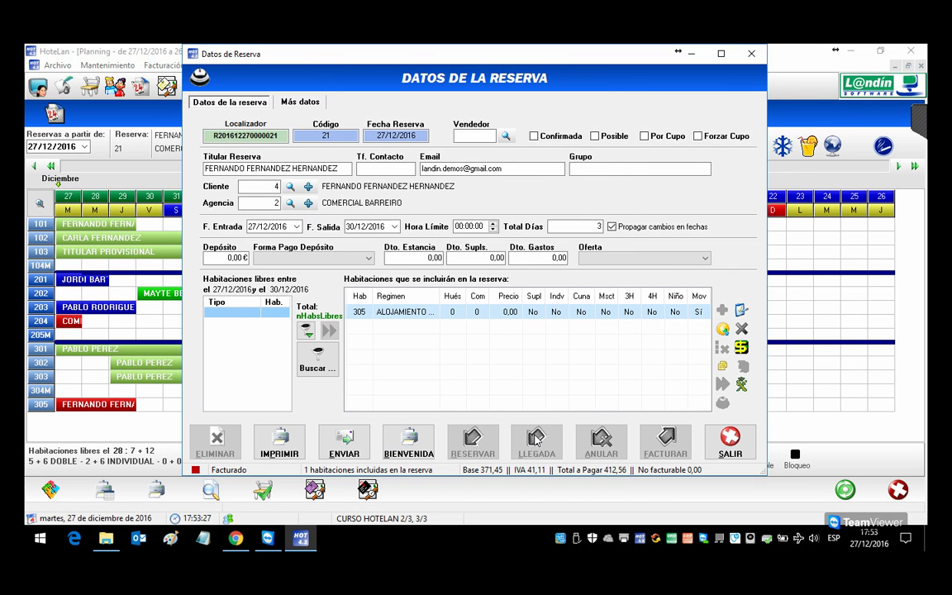
pyautogui.click(730, 440)
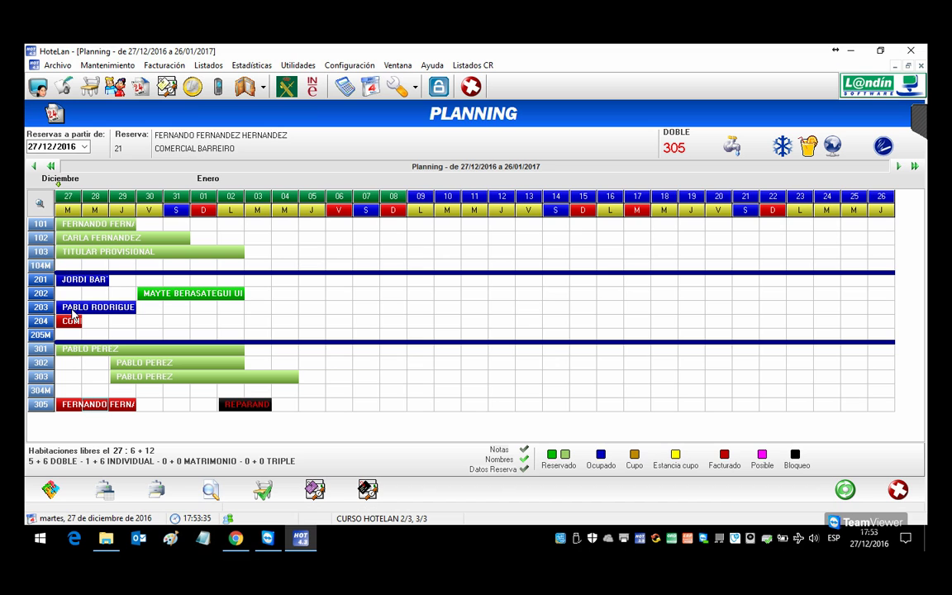
# Step: Check the room 203 and 201 bookings, then open room 102's reservation 20
pyautogui.click(78, 309)
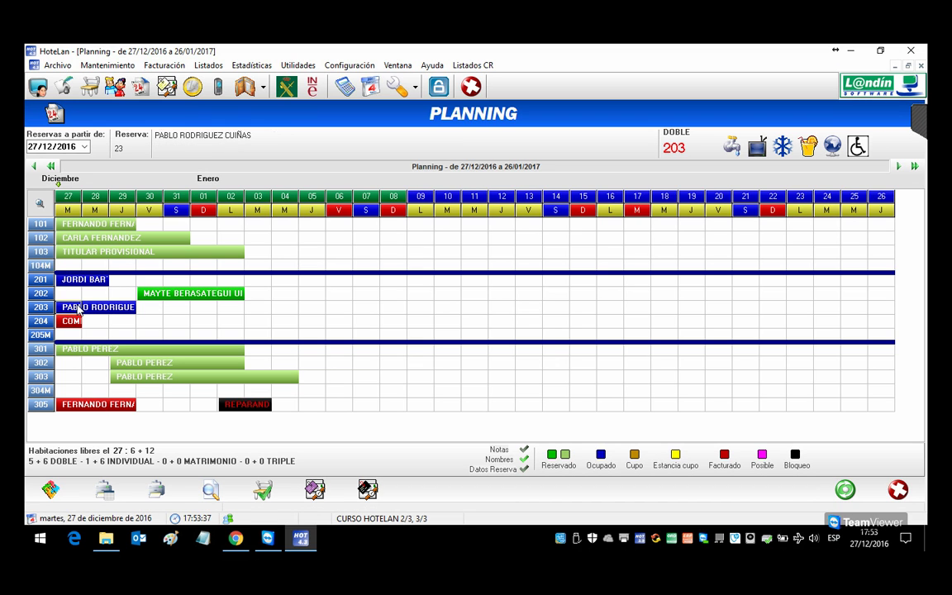
pyautogui.doubleClick(79, 309)
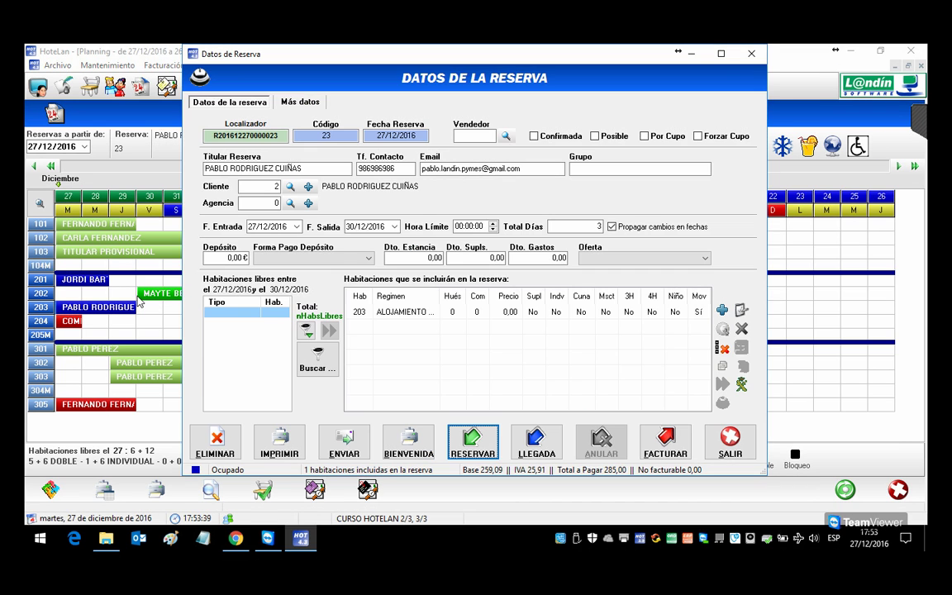
pyautogui.press('Escape')
pyautogui.doubleClick(83, 280)
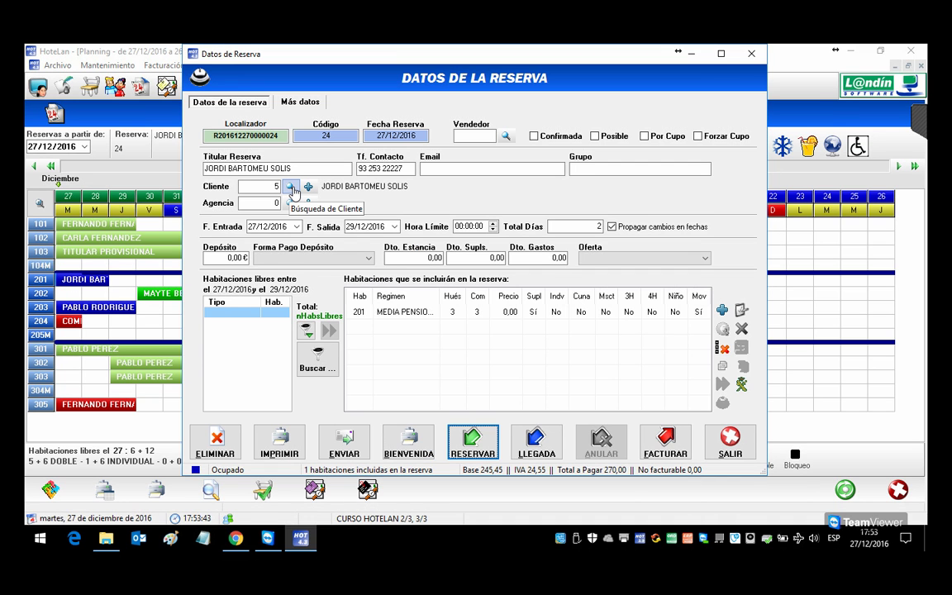
pyautogui.press('Escape')
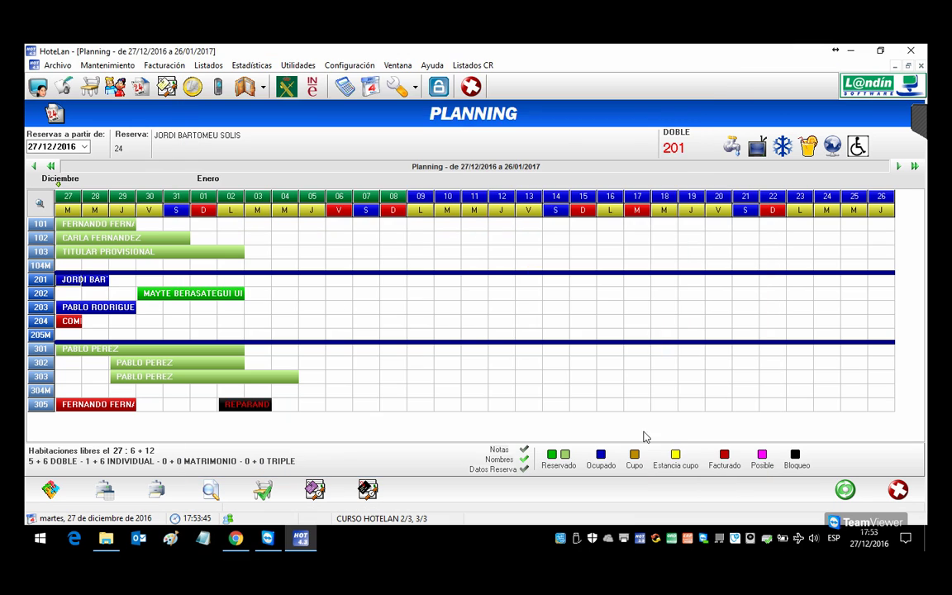
pyautogui.click(74, 239)
pyautogui.doubleClick(73, 239)
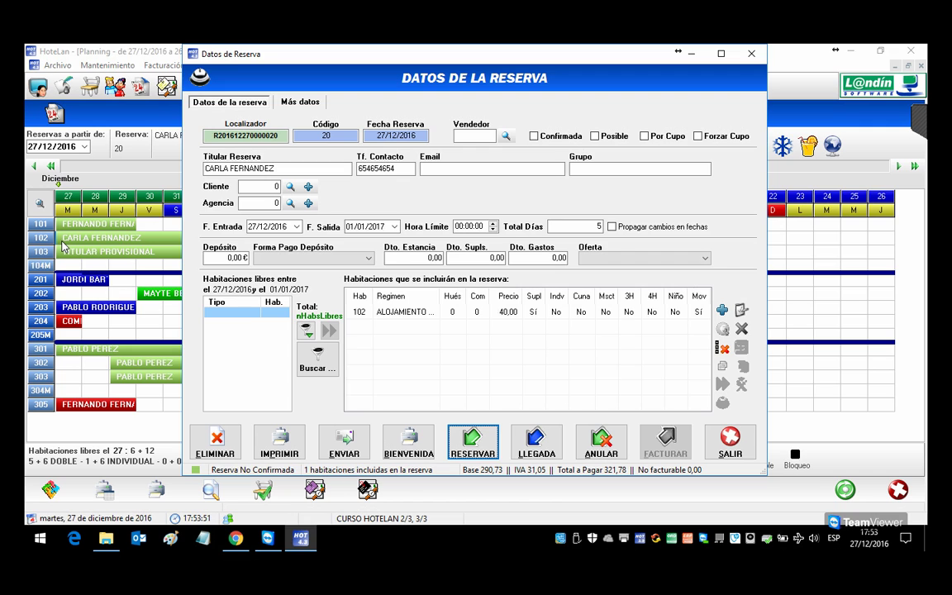
# Step: Try a client search for 'CAR', cancel it, and start a new client for reservation 20
pyautogui.click(290, 186)
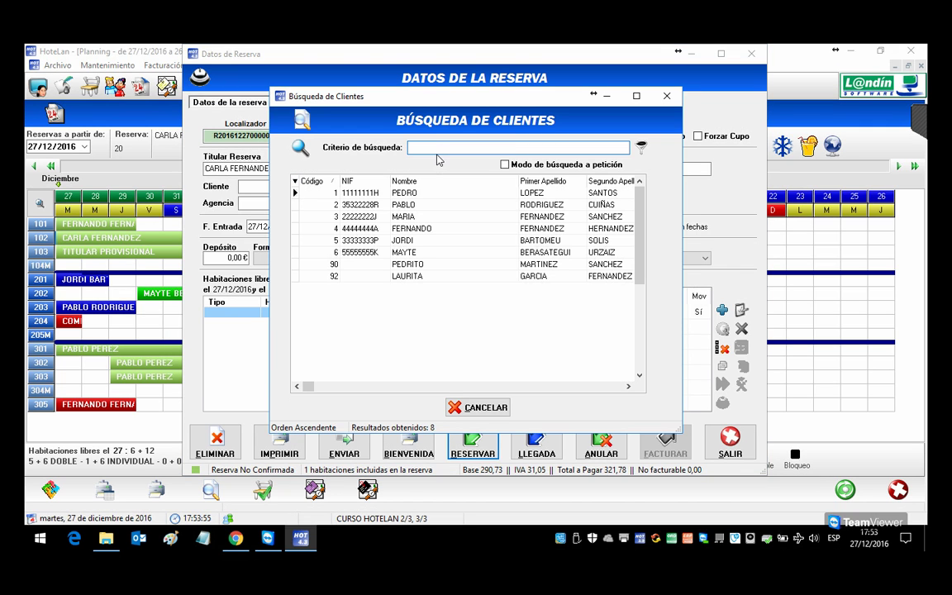
pyautogui.write('CAR')
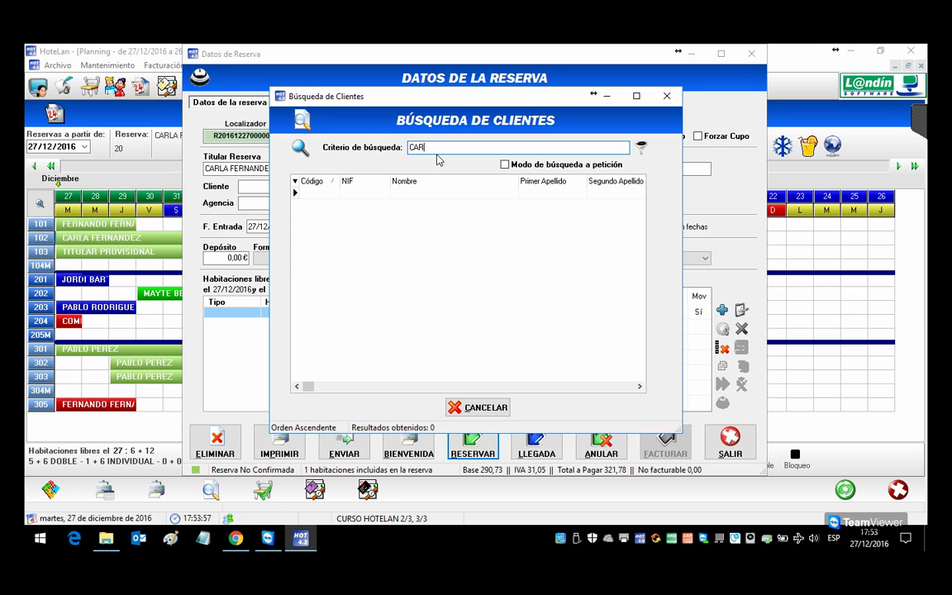
pyautogui.press('BackSpace')
pyautogui.press('BackSpace')
pyautogui.press('BackSpace')
pyautogui.press('BackSpace')
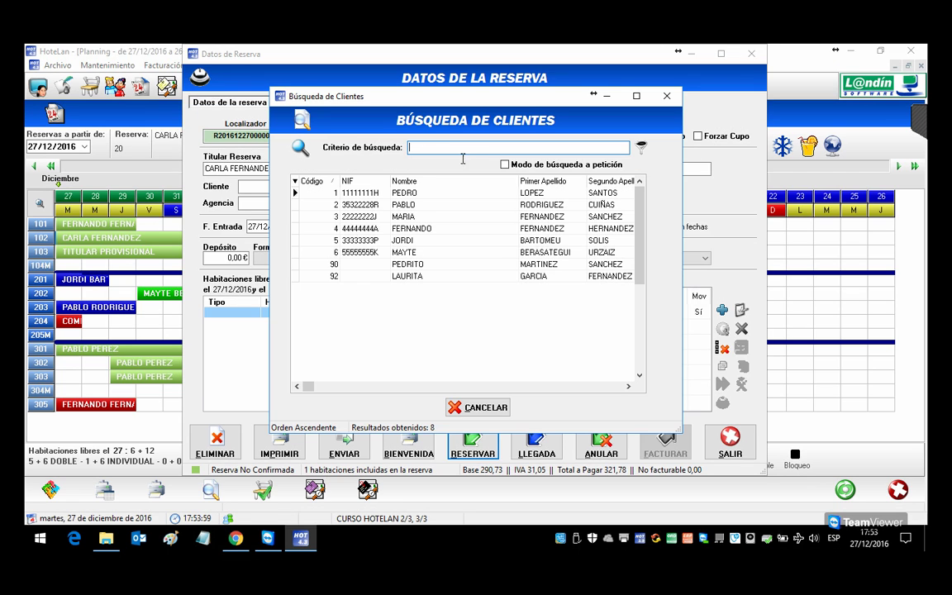
pyautogui.click(460, 408)
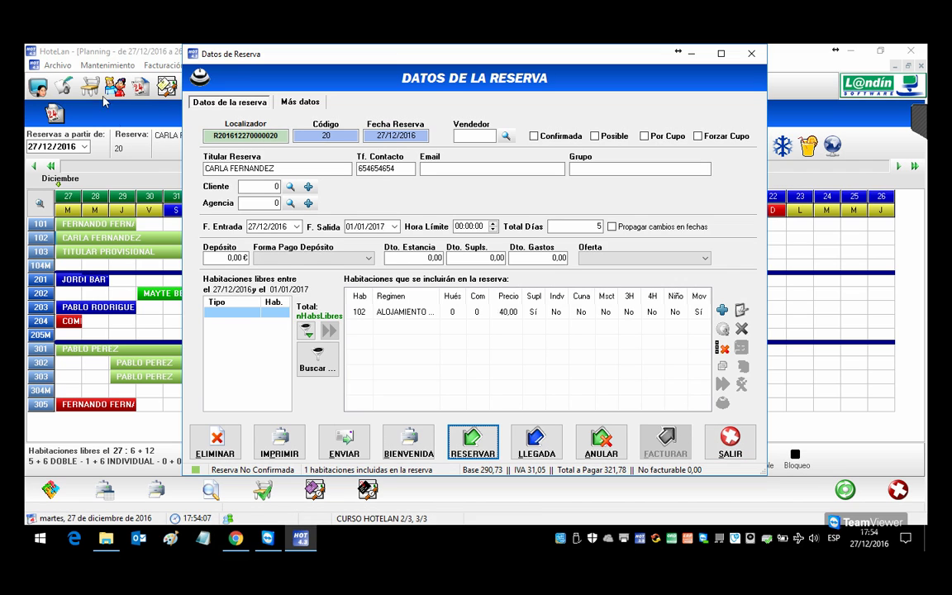
pyautogui.click(309, 187)
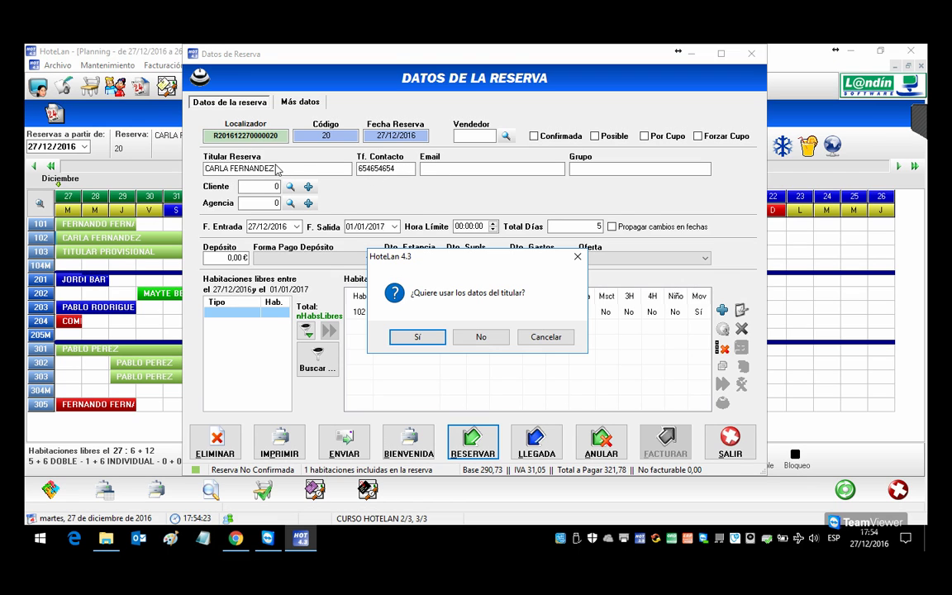
# Step: Open a new client prefilled with the holder's details, then cancel it and close maintenance
pyautogui.click(417, 338)
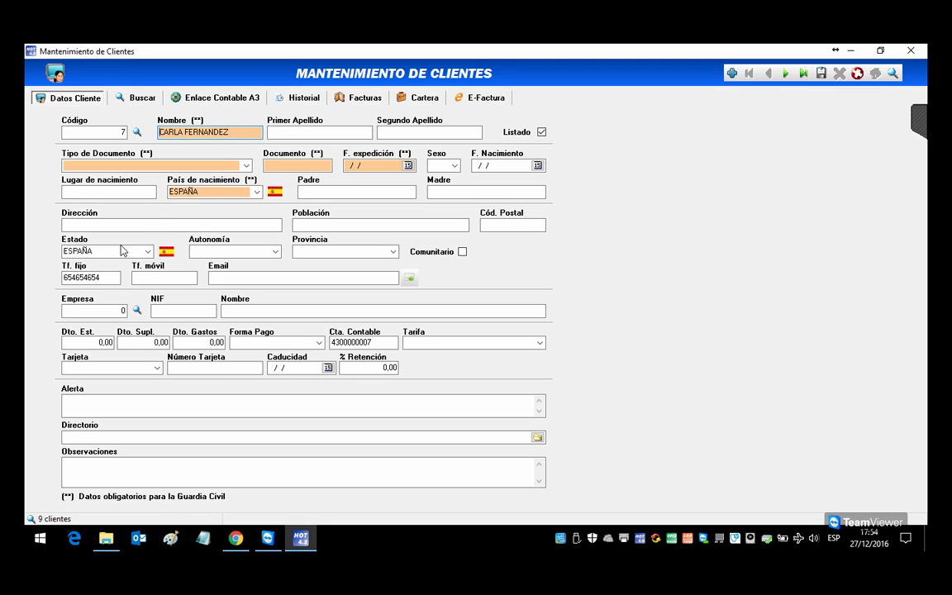
pyautogui.click(114, 279)
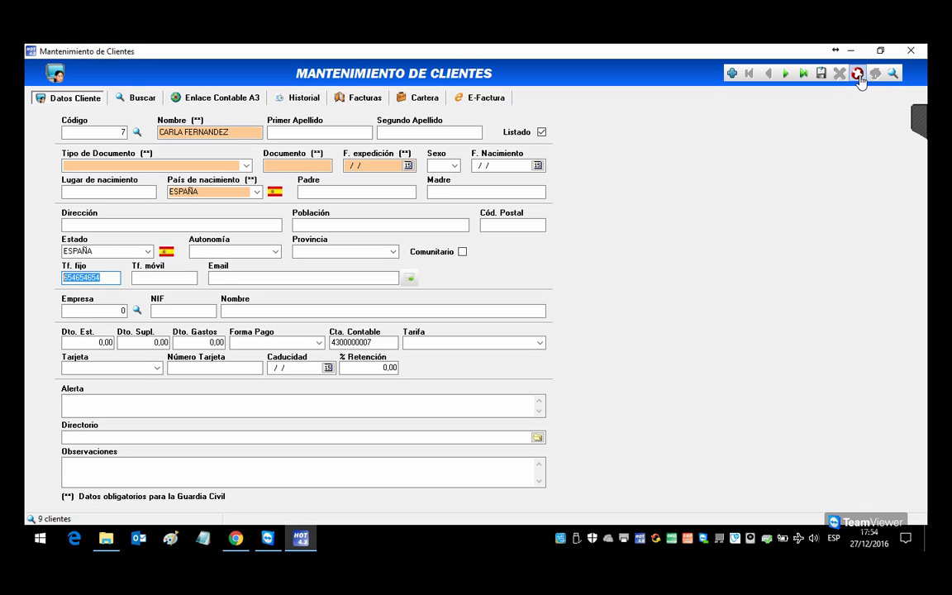
pyautogui.click(858, 75)
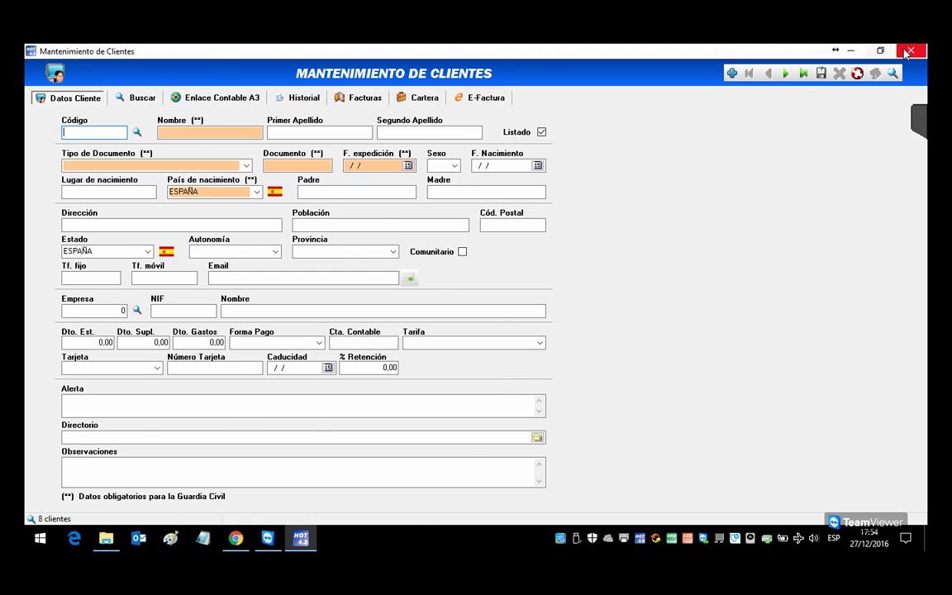
pyautogui.press('Escape')
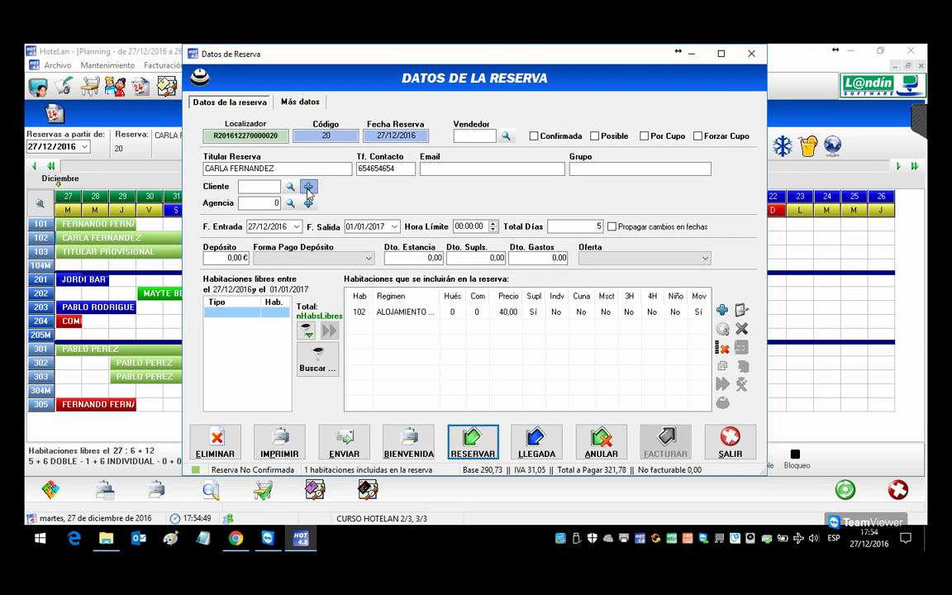
# Step: Create new client 7 without the holder's details, set sex F, save it and close
pyautogui.click(308, 186)
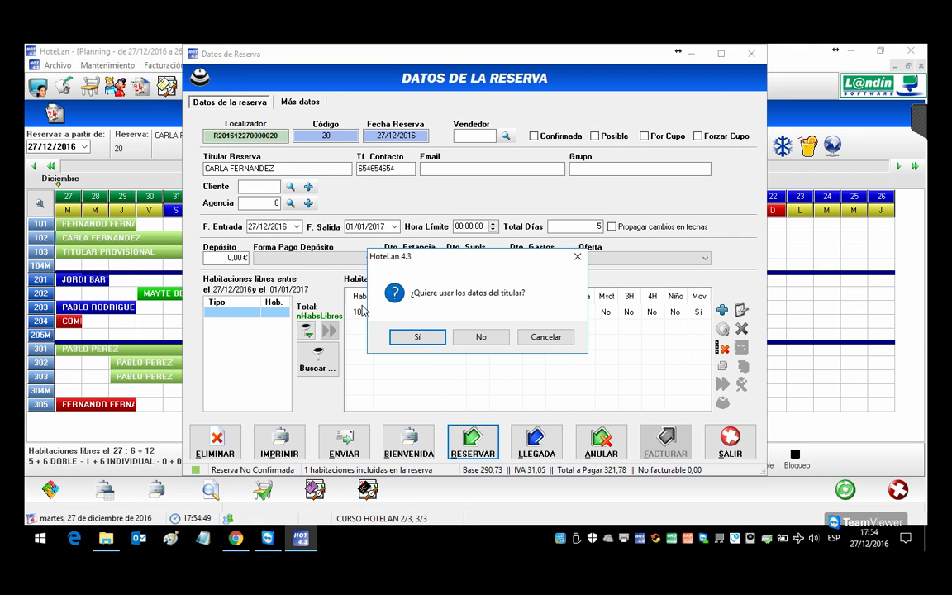
pyautogui.click(475, 340)
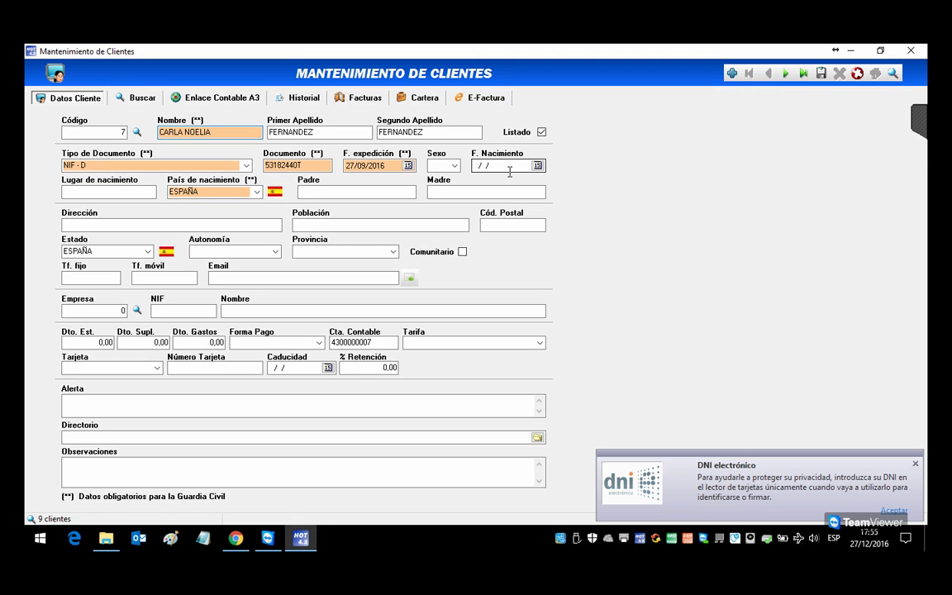
pyautogui.click(453, 166)
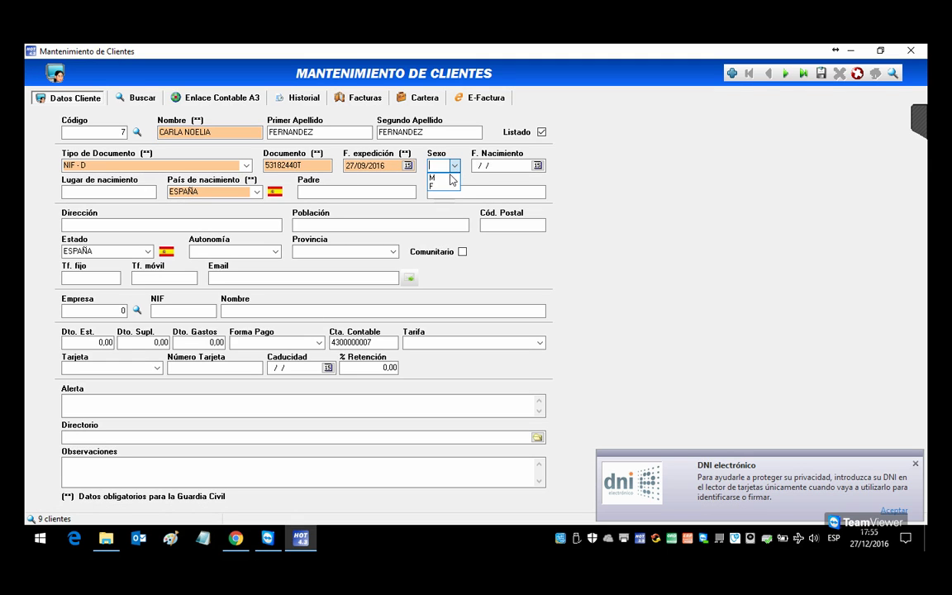
pyautogui.click(431, 186)
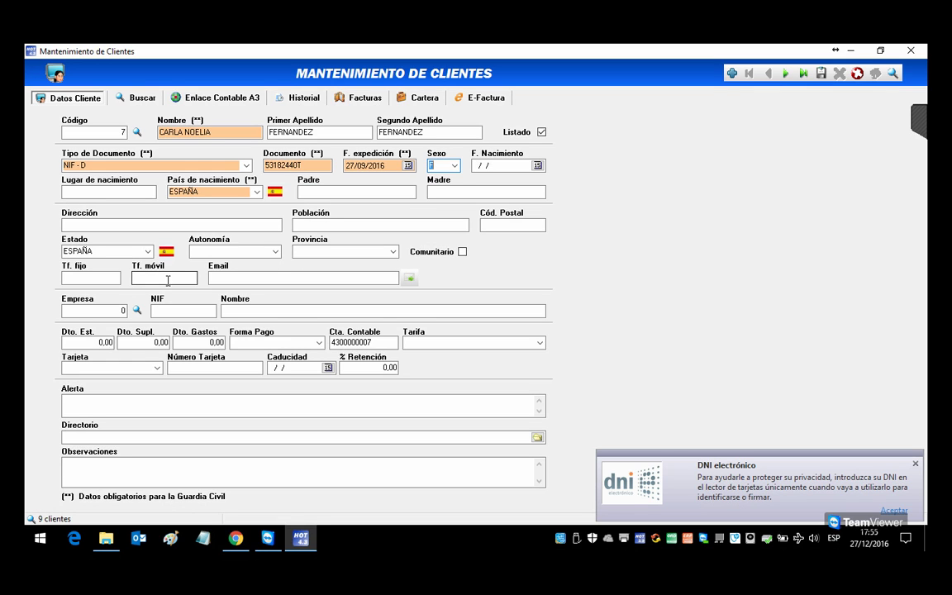
pyautogui.click(820, 74)
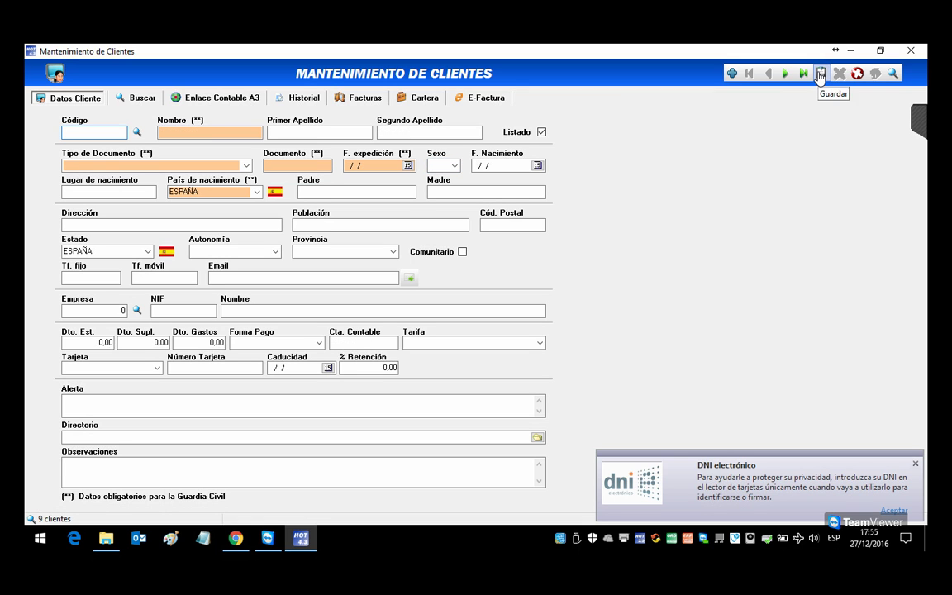
pyautogui.click(922, 56)
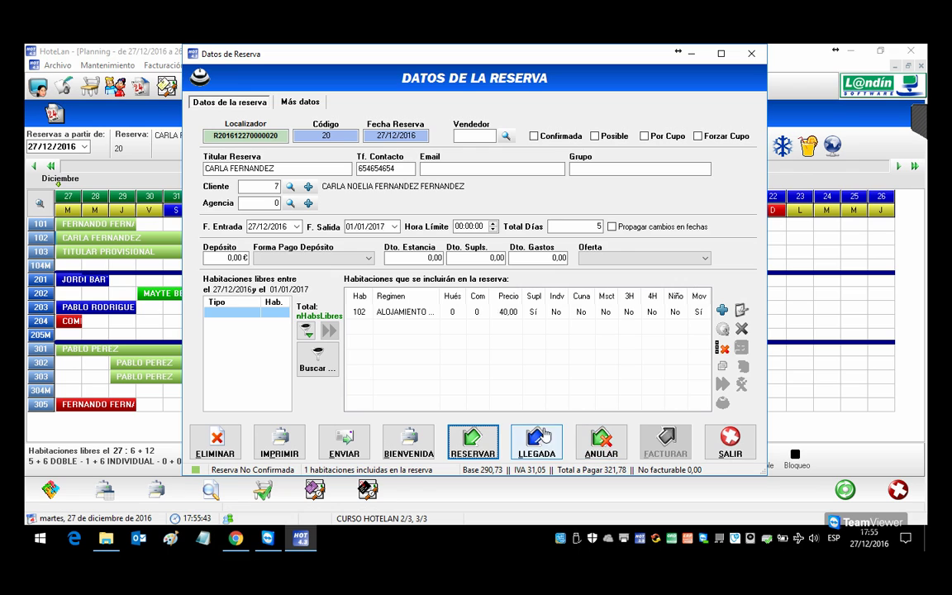
# Step: Add the reservation holder as the first guest of room 102 and confirm
pyautogui.doubleClick(428, 318)
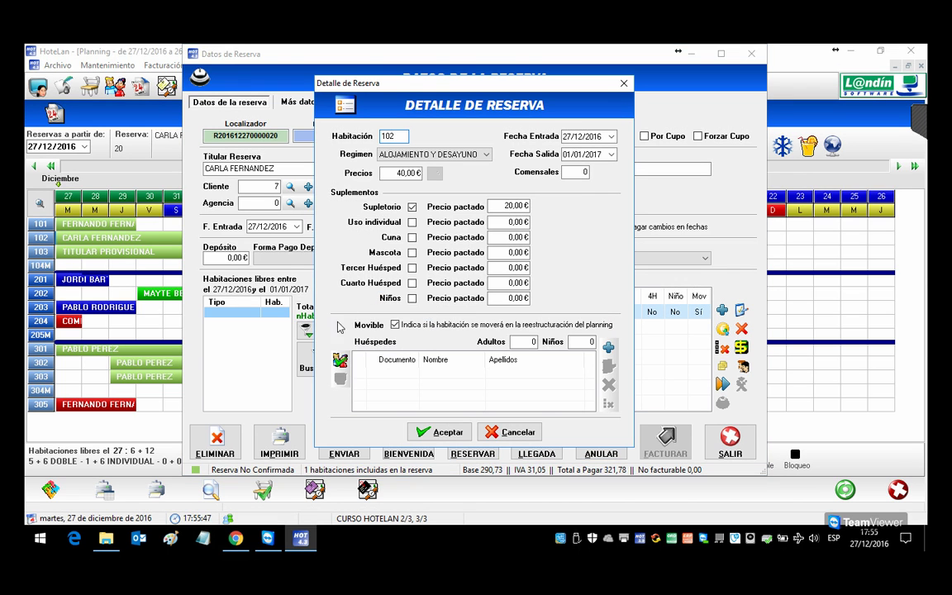
pyautogui.click(344, 364)
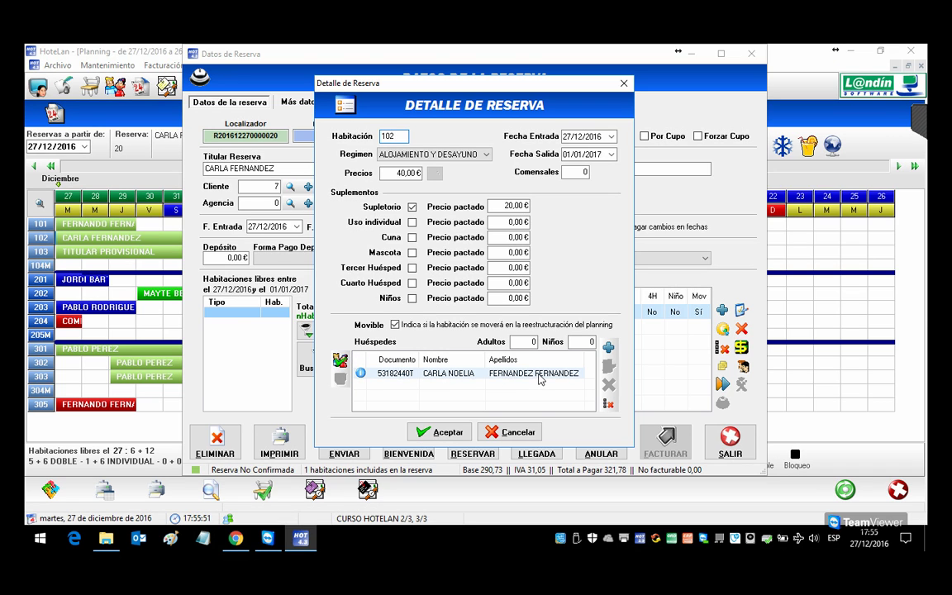
pyautogui.click(452, 433)
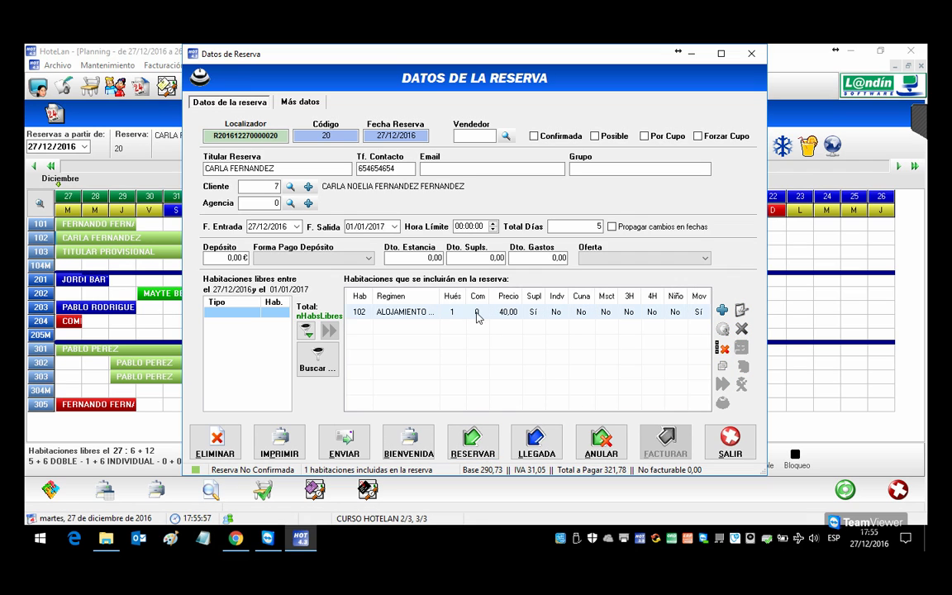
# Step: Reopen room 102's details and begin adding a second guest
pyautogui.click(427, 314)
pyautogui.doubleClick(428, 314)
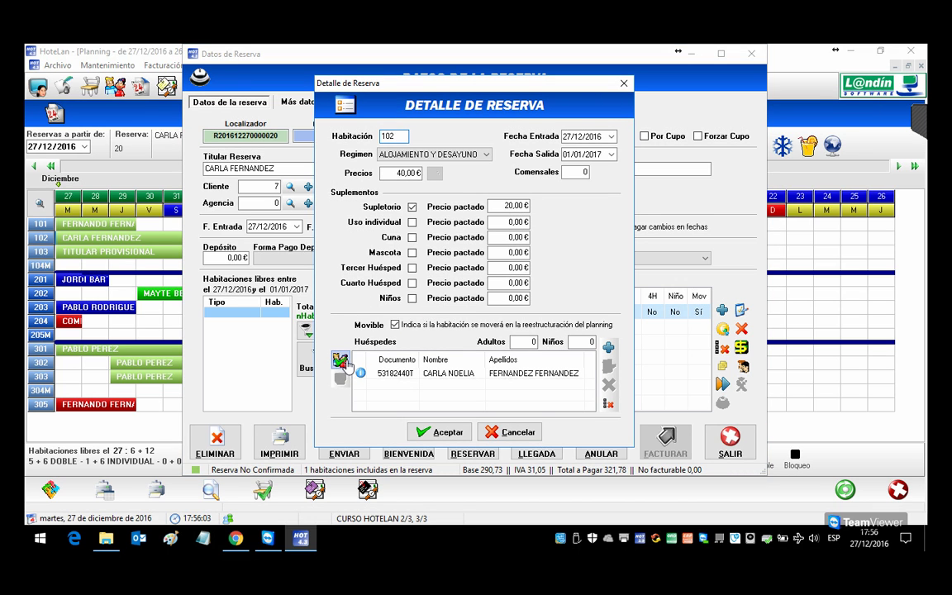
pyautogui.click(392, 376)
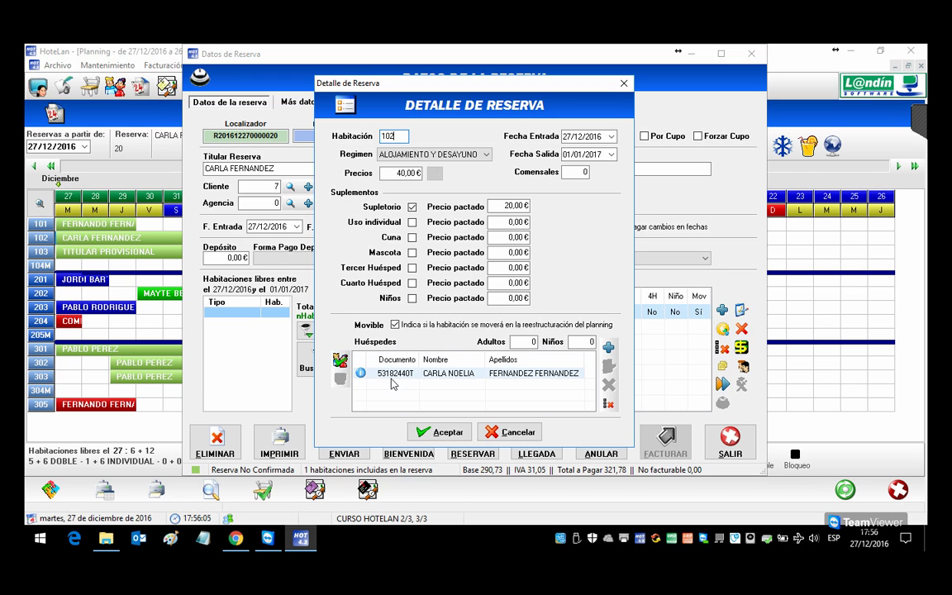
pyautogui.click(608, 385)
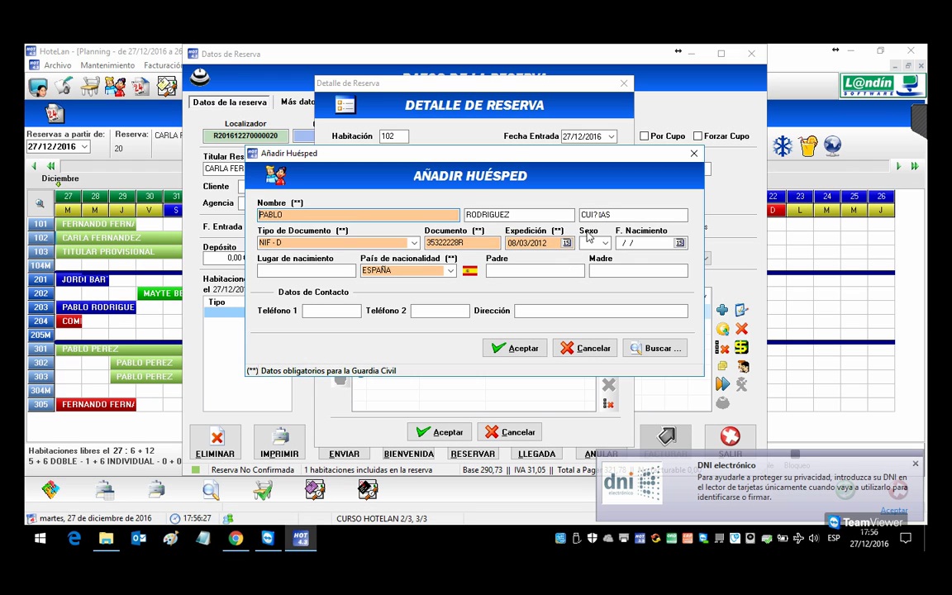
# Step: Correct the garbled letter in the second guest's second surname
pyautogui.click(609, 215)
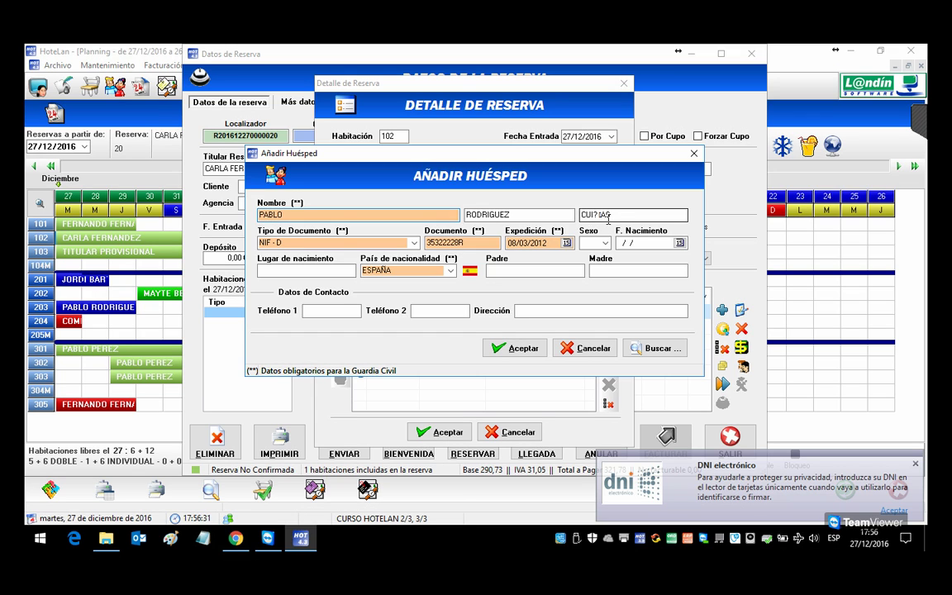
pyautogui.click(570, 216)
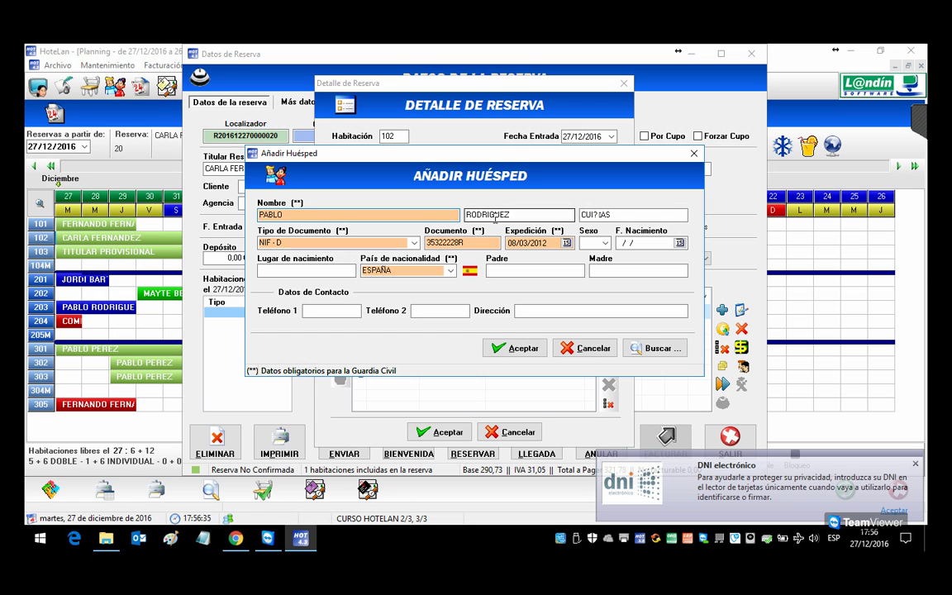
pyautogui.click(608, 216)
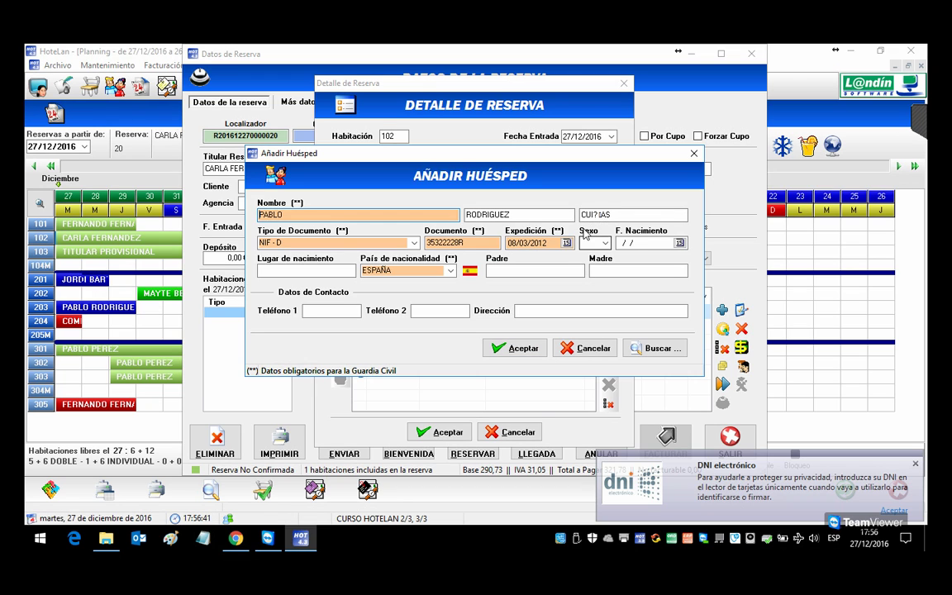
pyautogui.moveTo(602, 216); pyautogui.dragTo(592, 215)
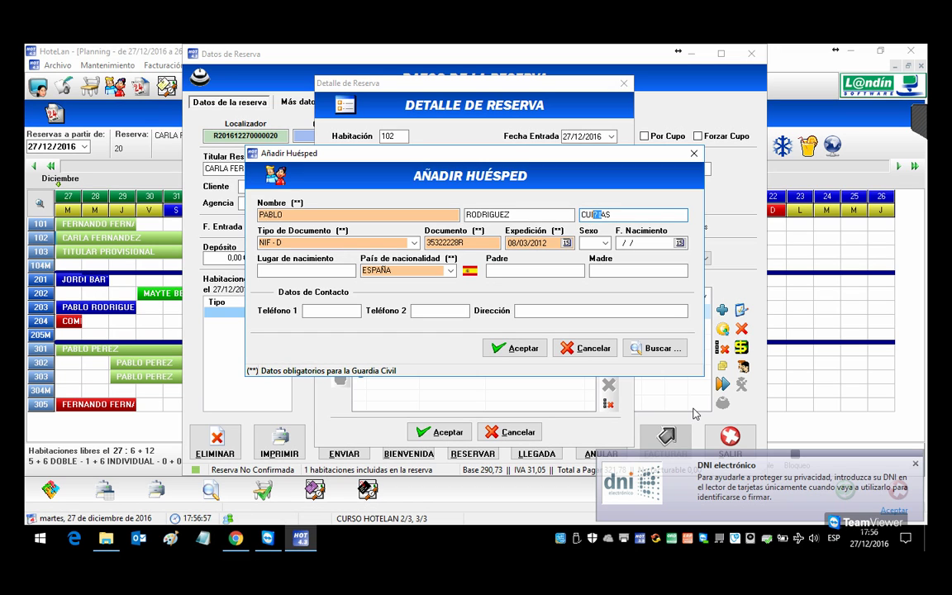
pyautogui.write('Ñ')
pyautogui.hotkey('shift', 'Left')
pyautogui.write('N')
# Step: Add the second guest to room 102 and confirm the room details with both guests
pyautogui.hotkey('shift', 'Tab')
pyautogui.press('Home')
pyautogui.press('Right')
pyautogui.press('Right')
pyautogui.press('Right')
pyautogui.press('Right')
pyautogui.press('Right')
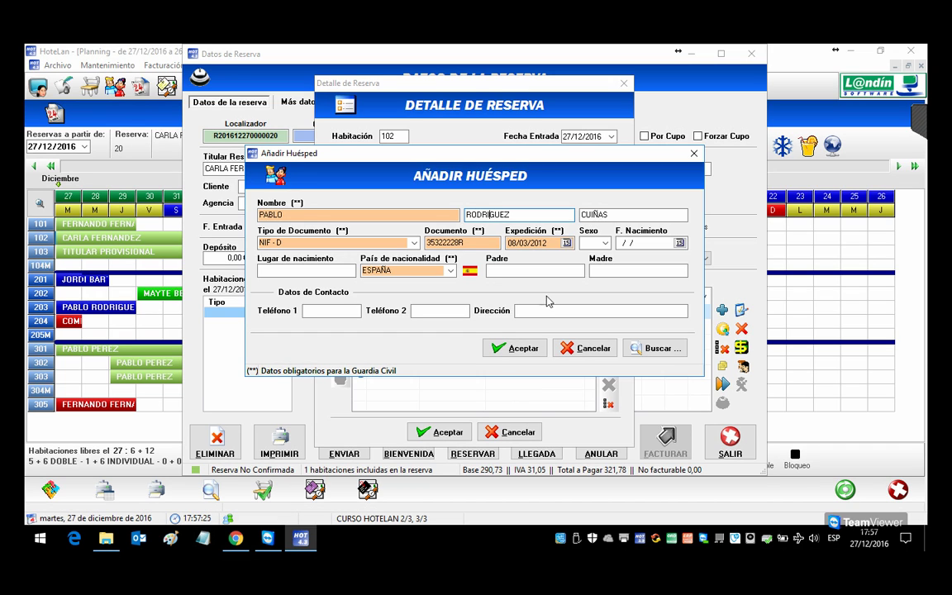
pyautogui.click(540, 348)
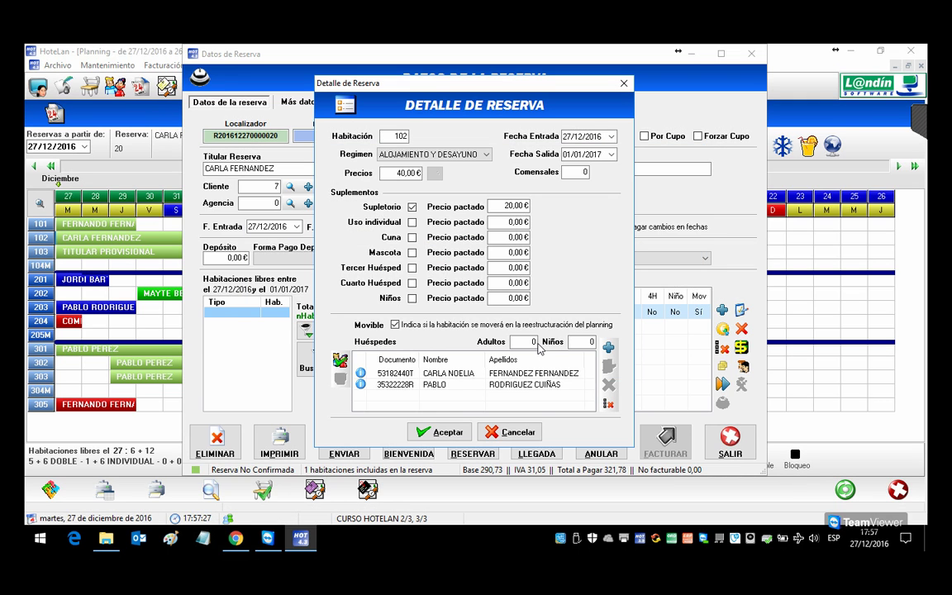
pyautogui.click(438, 431)
# Step: Register both guests' arrival, preview traveller forms 3 and 7, and leave reservation 20
pyautogui.click(546, 441)
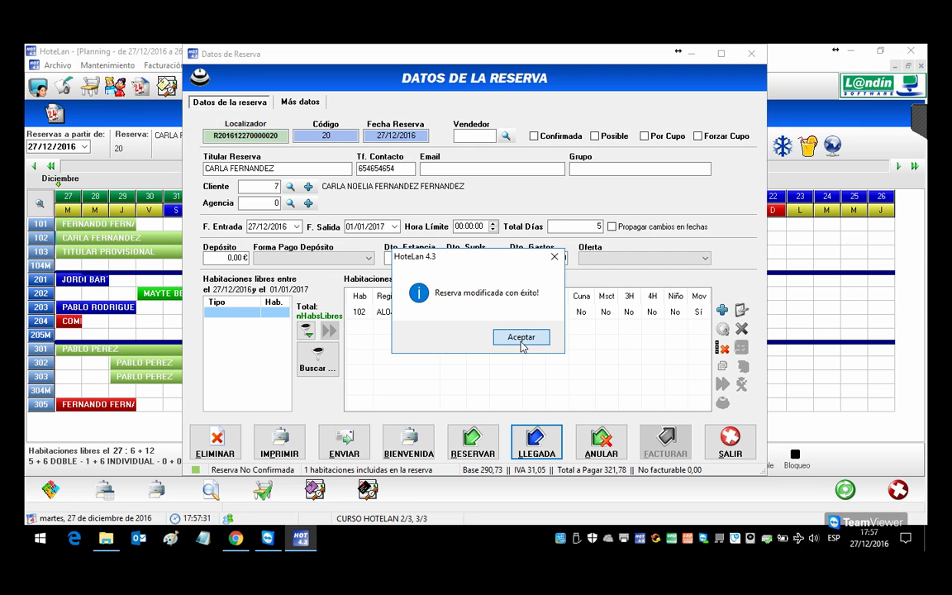
pyautogui.click(521, 337)
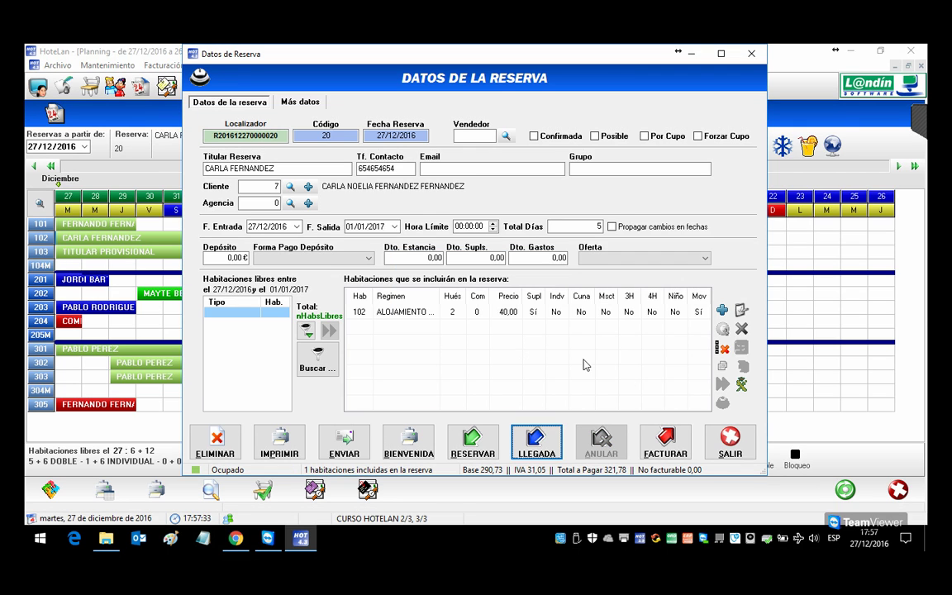
pyautogui.click(742, 384)
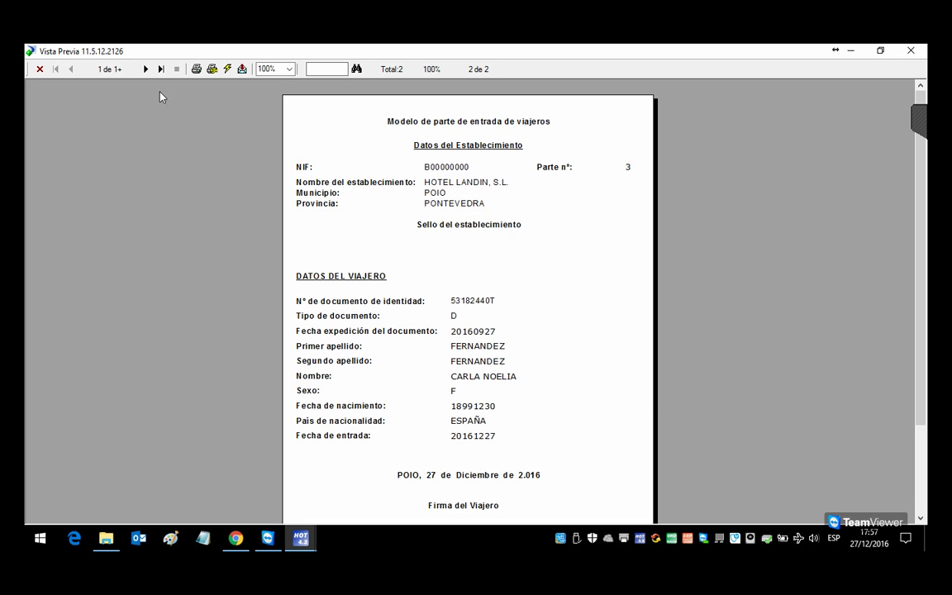
pyautogui.click(145, 69)
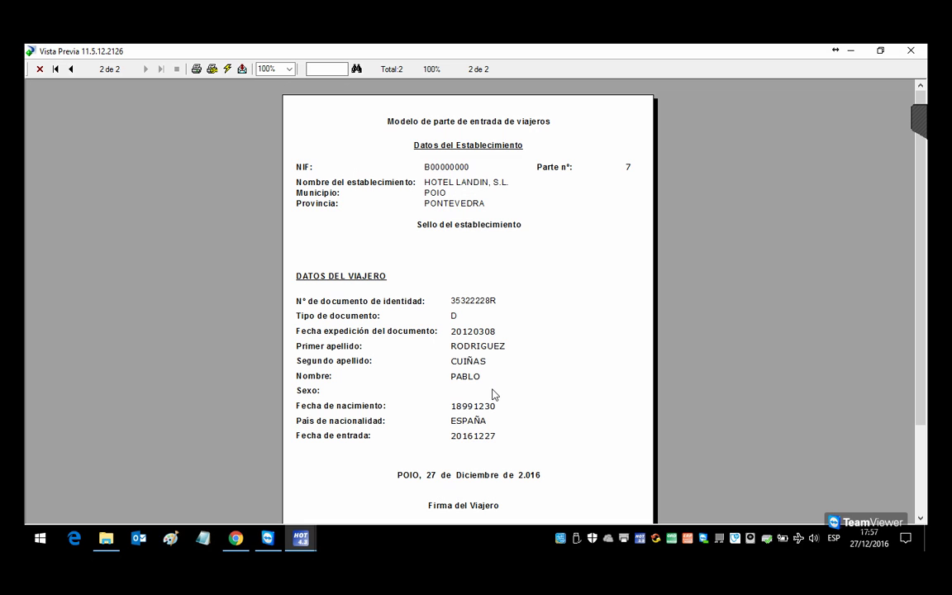
pyautogui.click(910, 51)
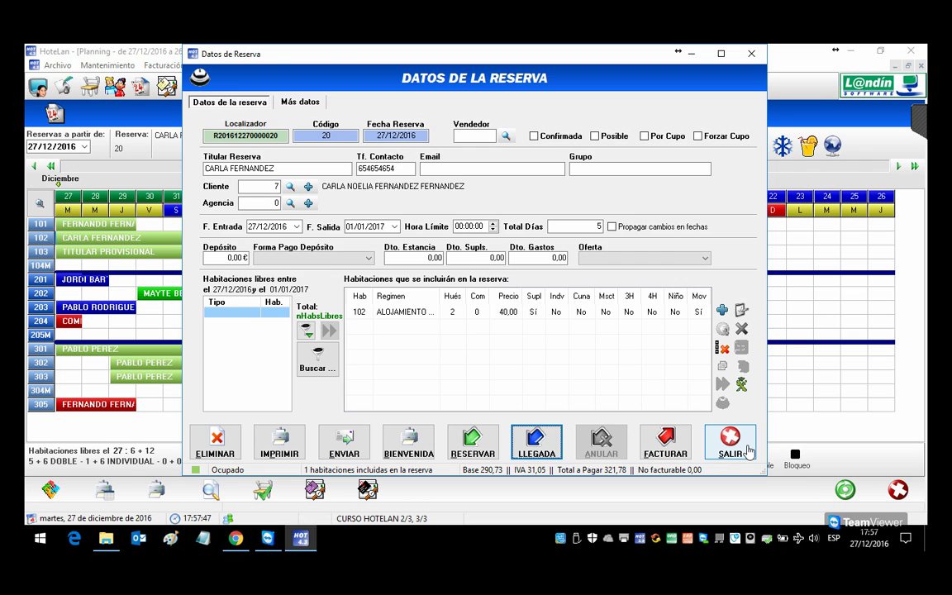
pyautogui.click(730, 442)
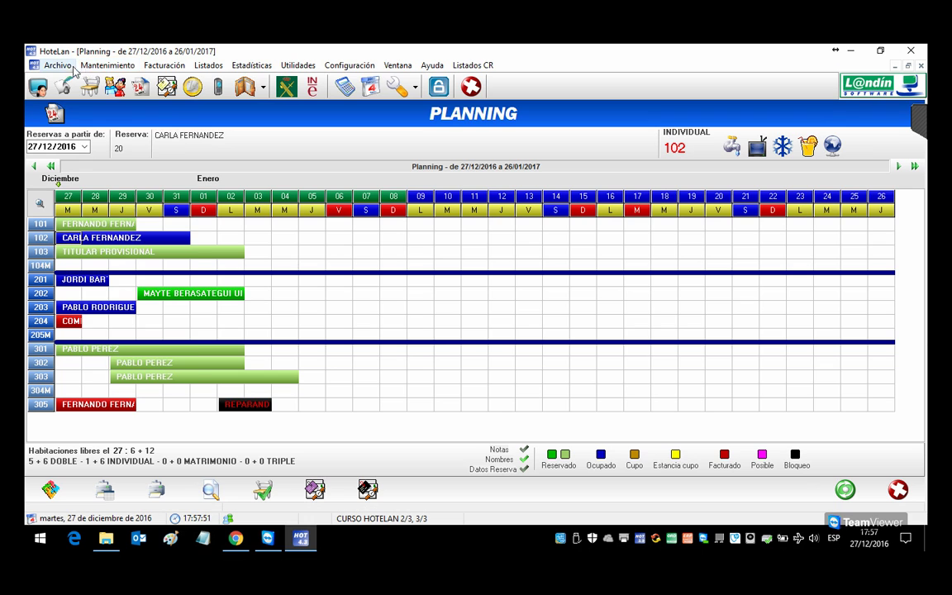
pyautogui.click(106, 66)
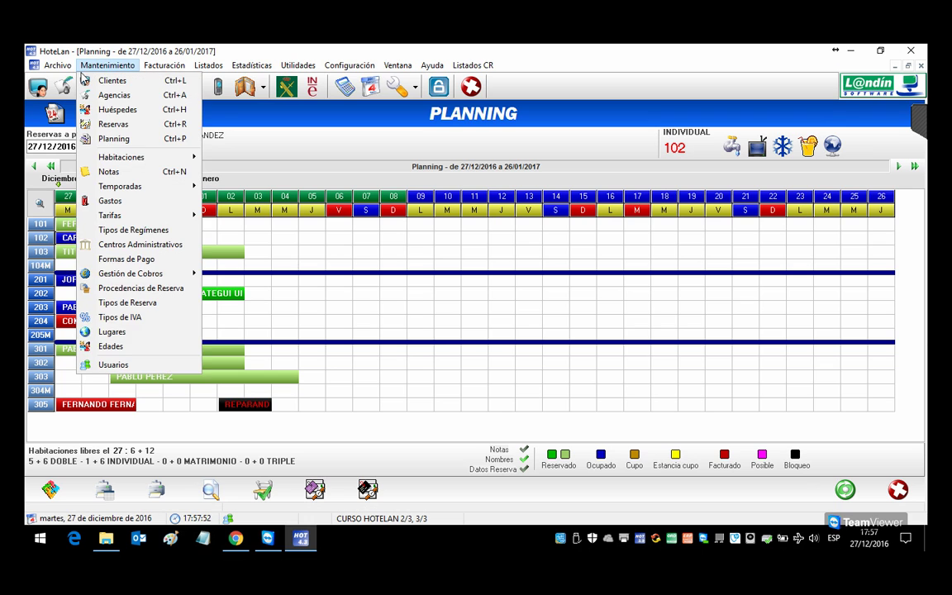
pyautogui.click(113, 351)
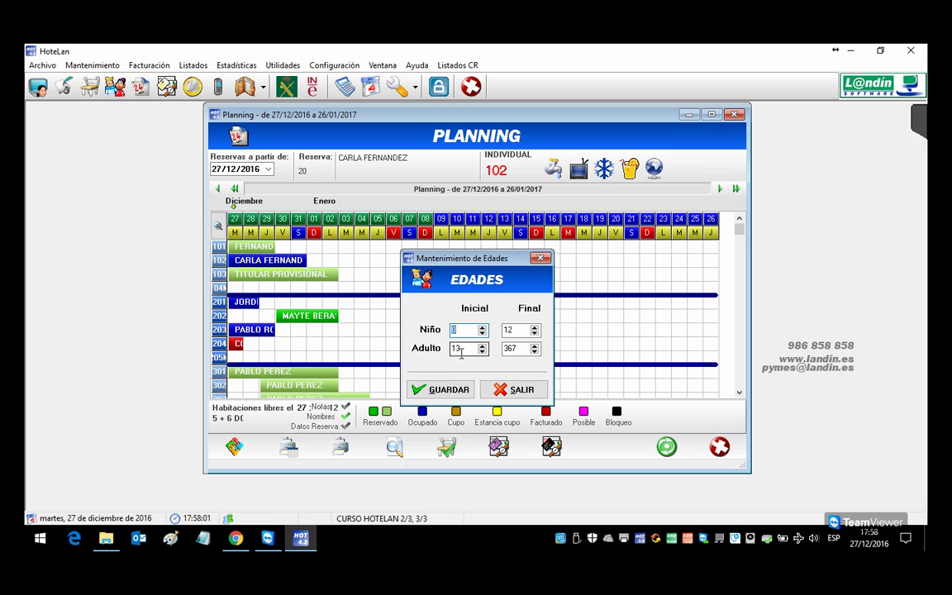
pyautogui.click(524, 350)
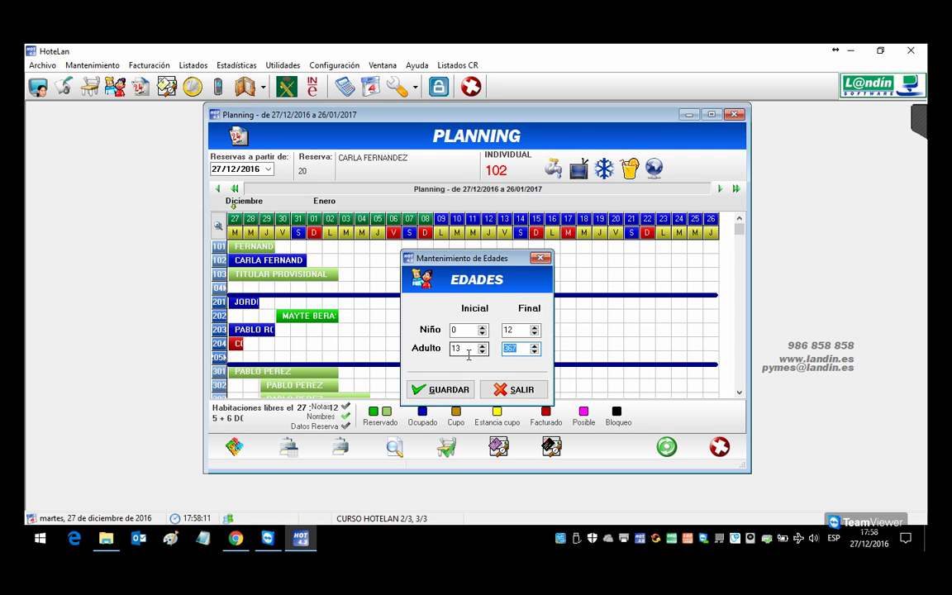
pyautogui.click(526, 397)
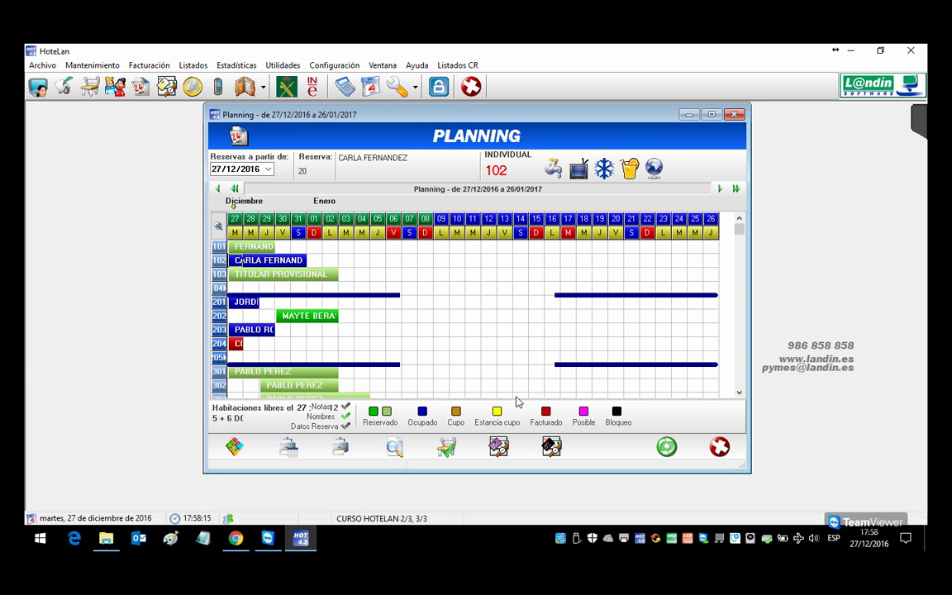
pyautogui.click(380, 315)
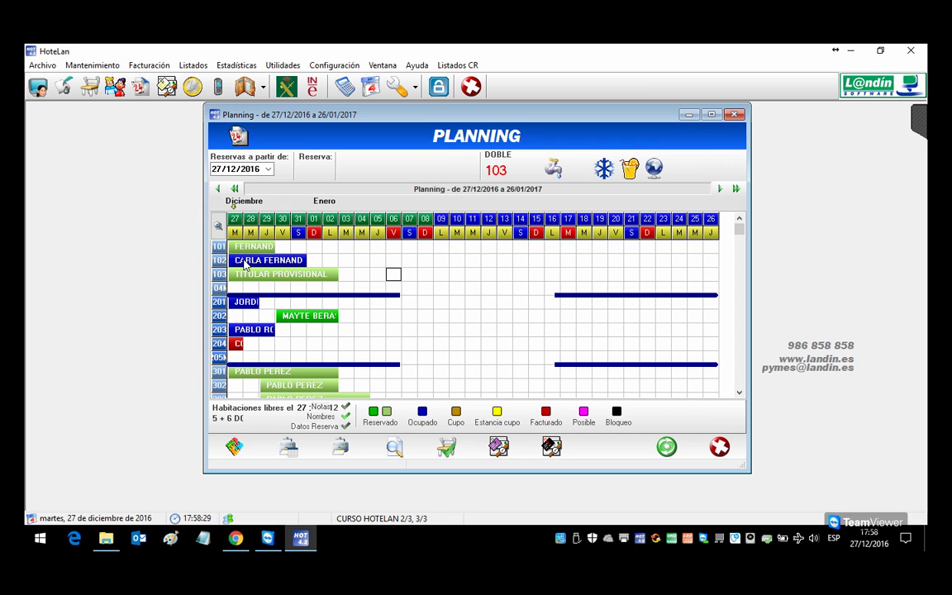
# Step: Review the MEDIA PENSION COMIDA diner counts for reservation 24, room 201, then exit to planning
pyautogui.doubleClick(240, 306)
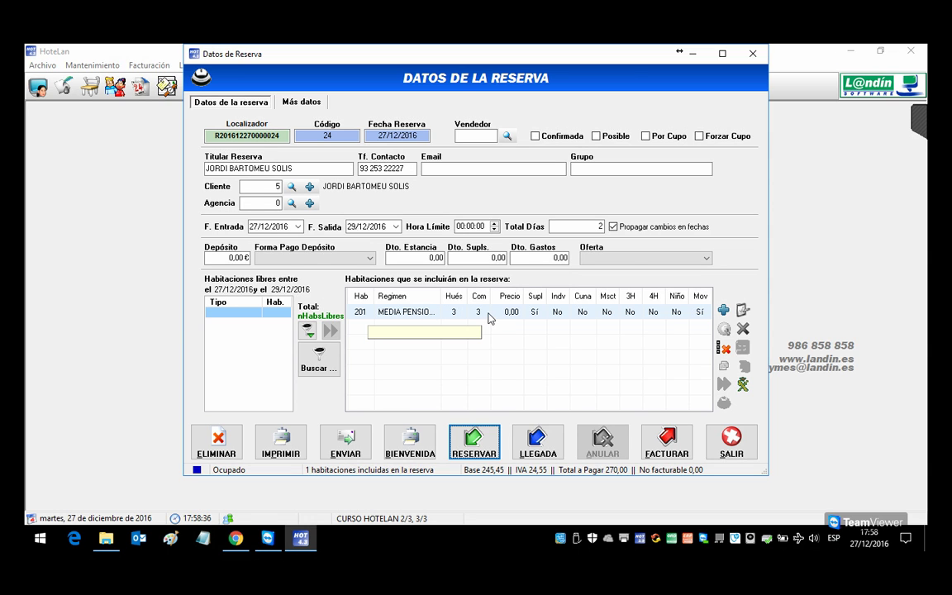
pyautogui.doubleClick(489, 314)
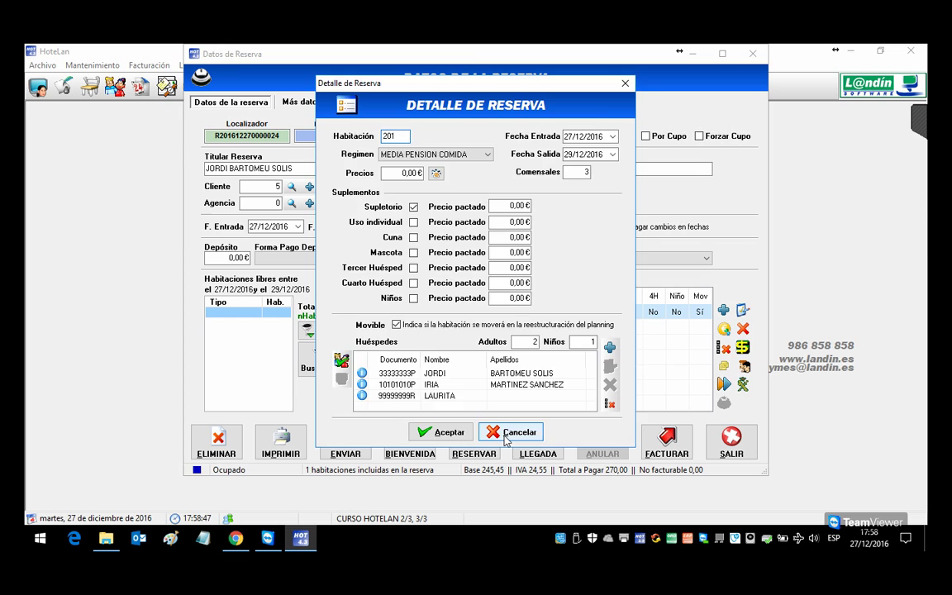
pyautogui.click(507, 437)
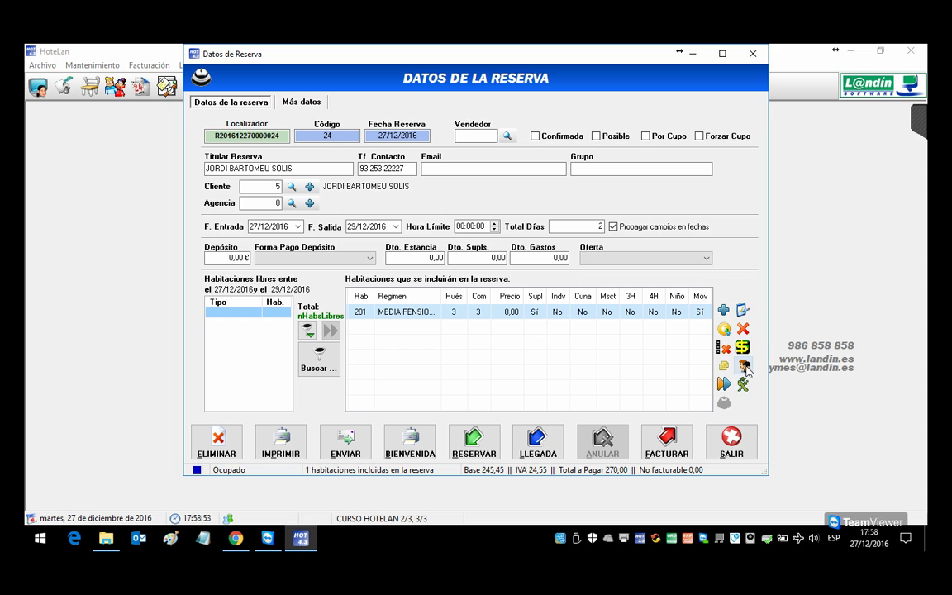
pyautogui.click(744, 367)
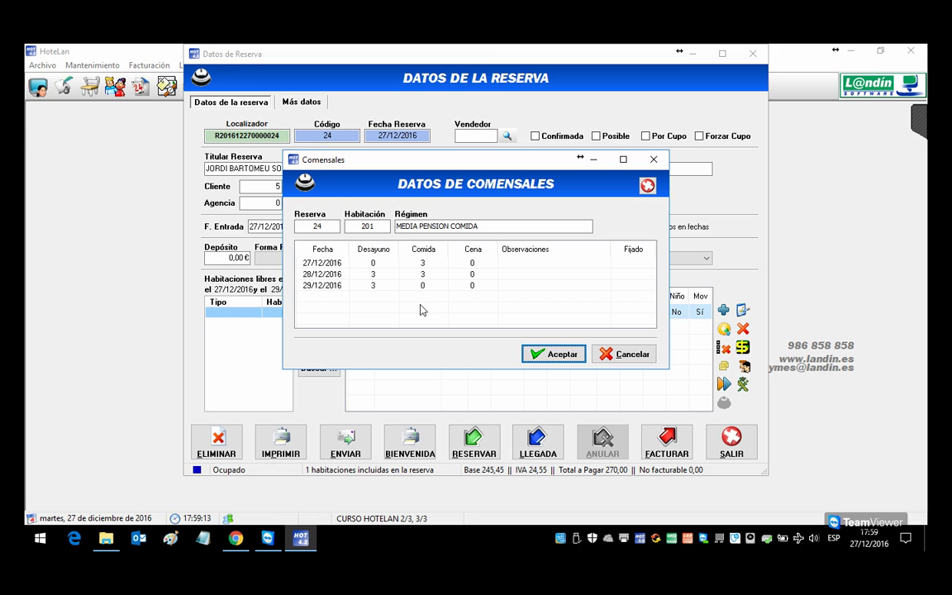
pyautogui.click(555, 353)
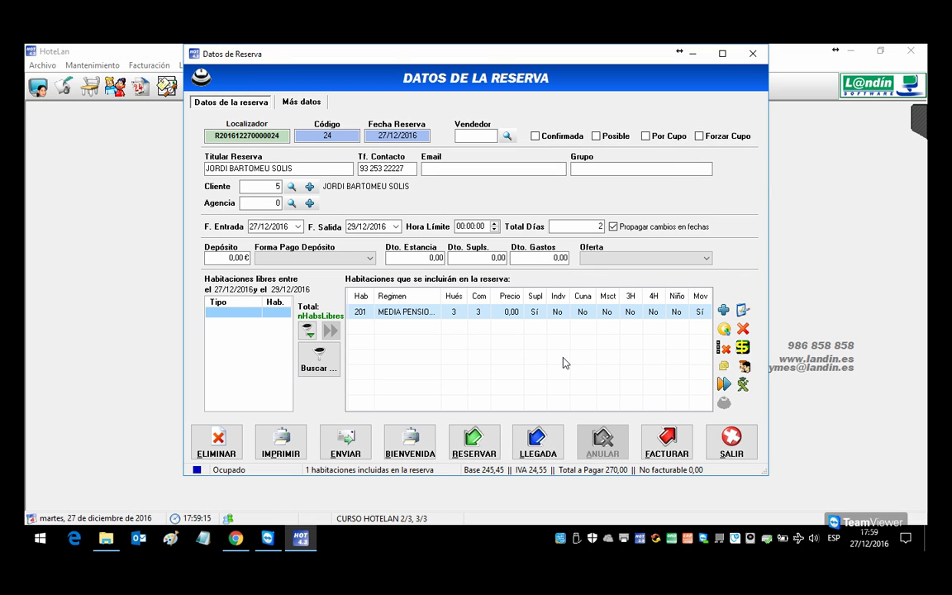
pyautogui.click(727, 442)
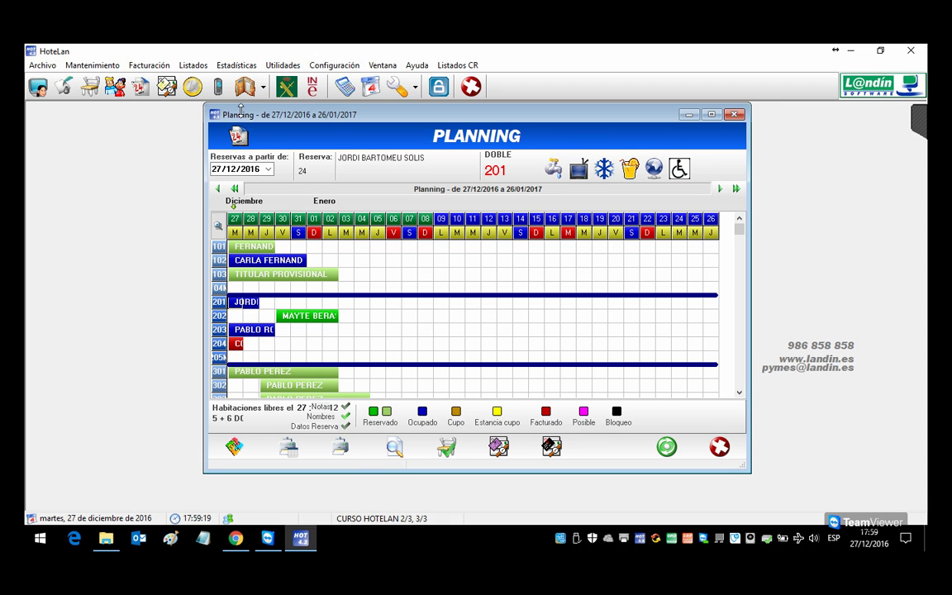
pyautogui.click(193, 64)
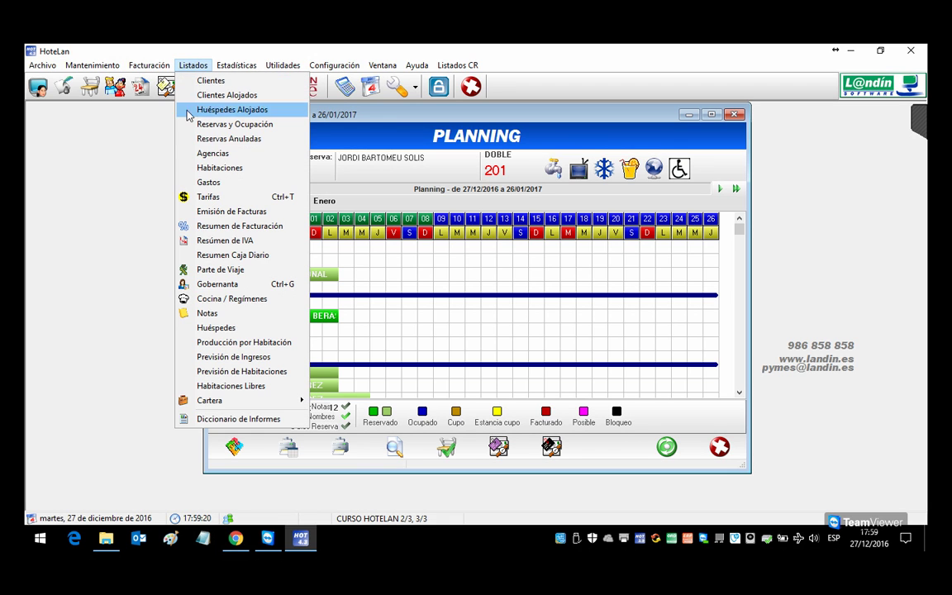
pyautogui.click(228, 299)
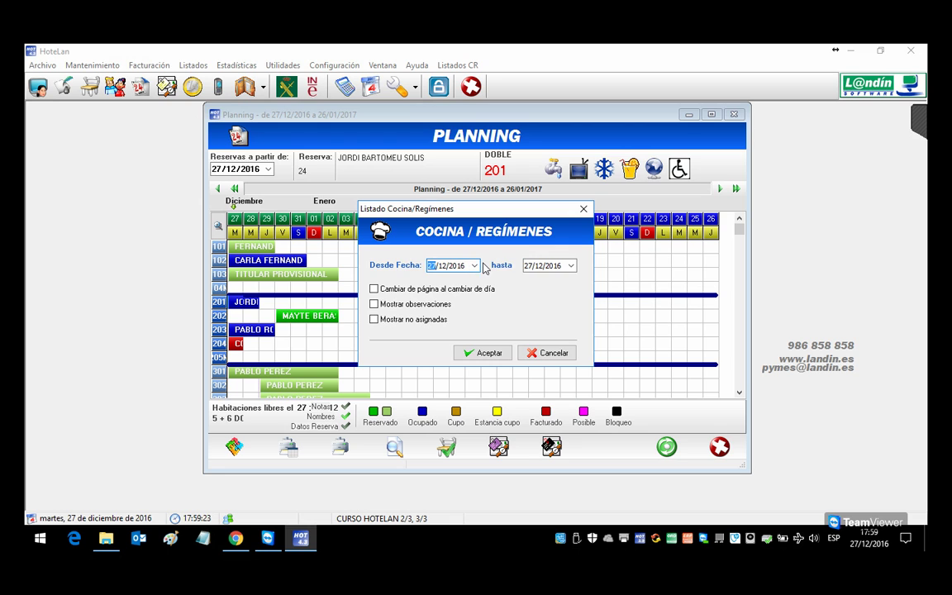
pyautogui.click(570, 265)
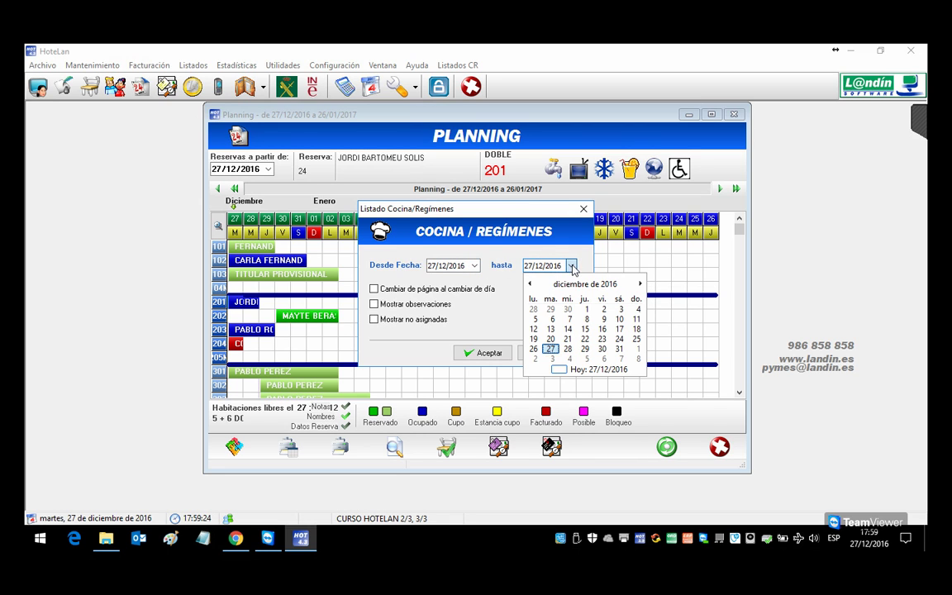
pyautogui.click(635, 350)
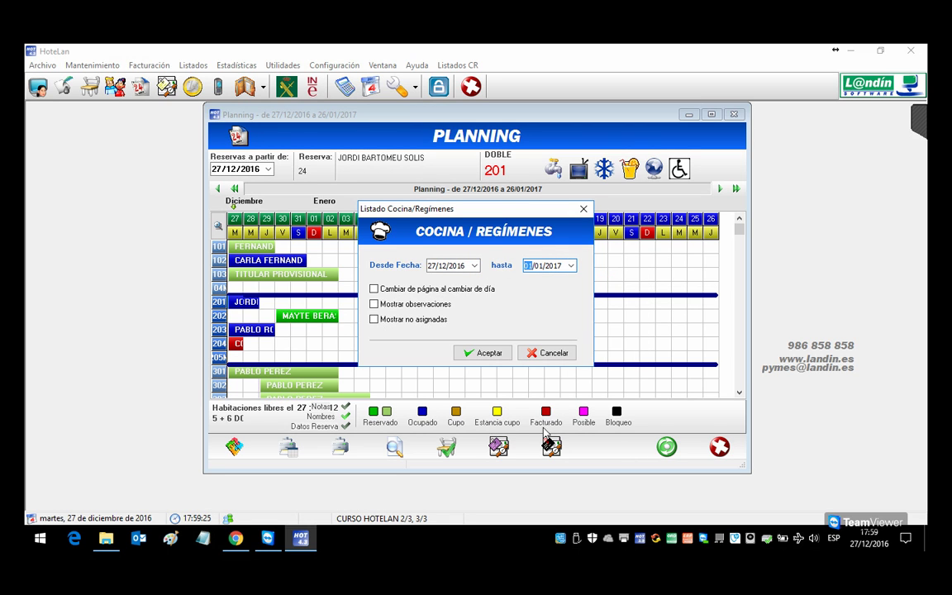
pyautogui.click(479, 353)
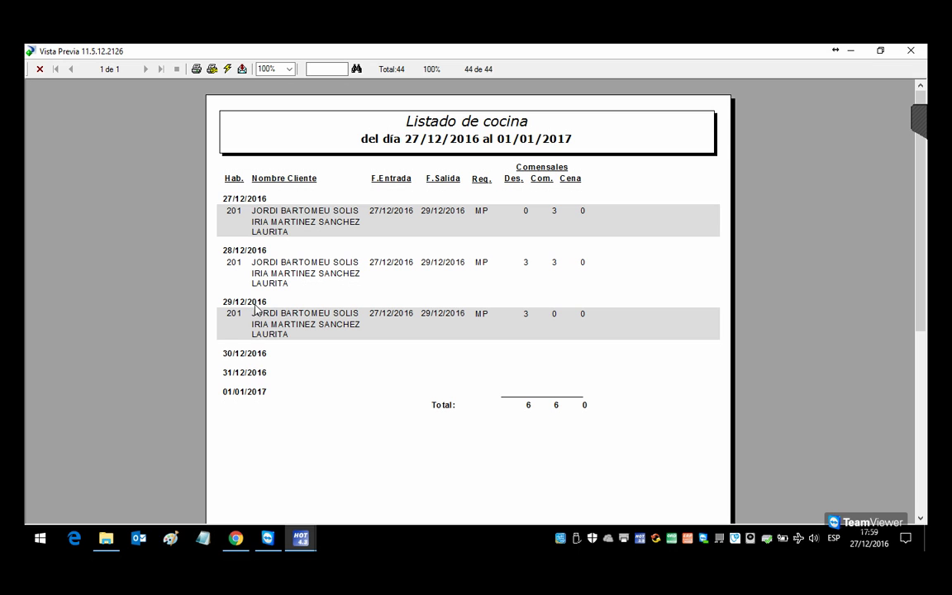
pyautogui.click(910, 50)
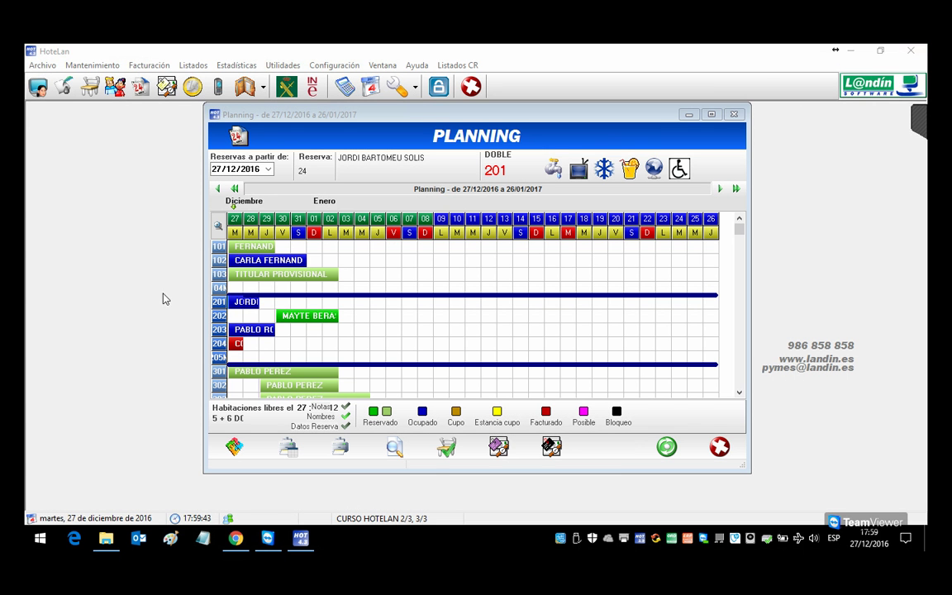
# Step: Switch from the room 102 booking to reservation 23 and view room 203's details without saving
pyautogui.doubleClick(241, 263)
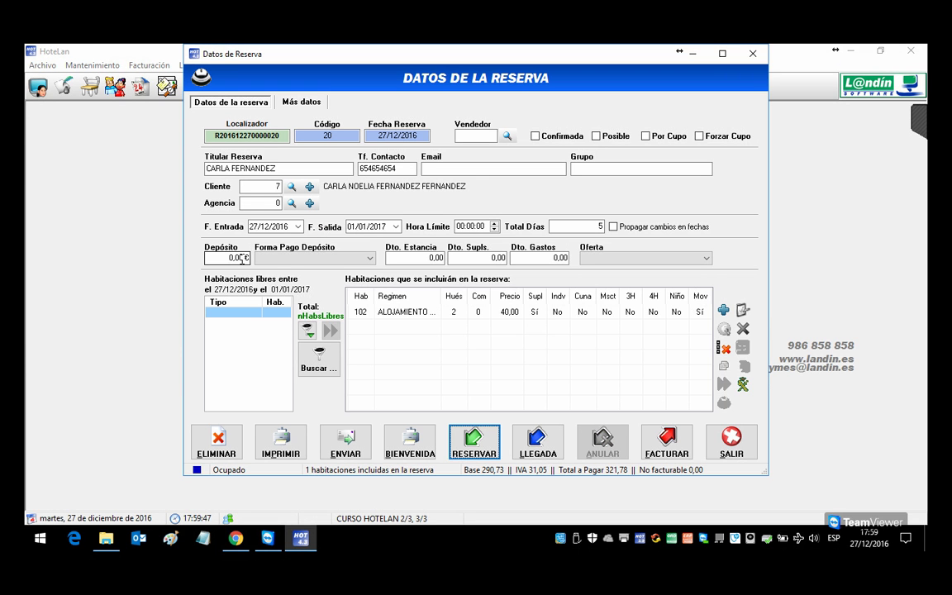
pyautogui.click(732, 453)
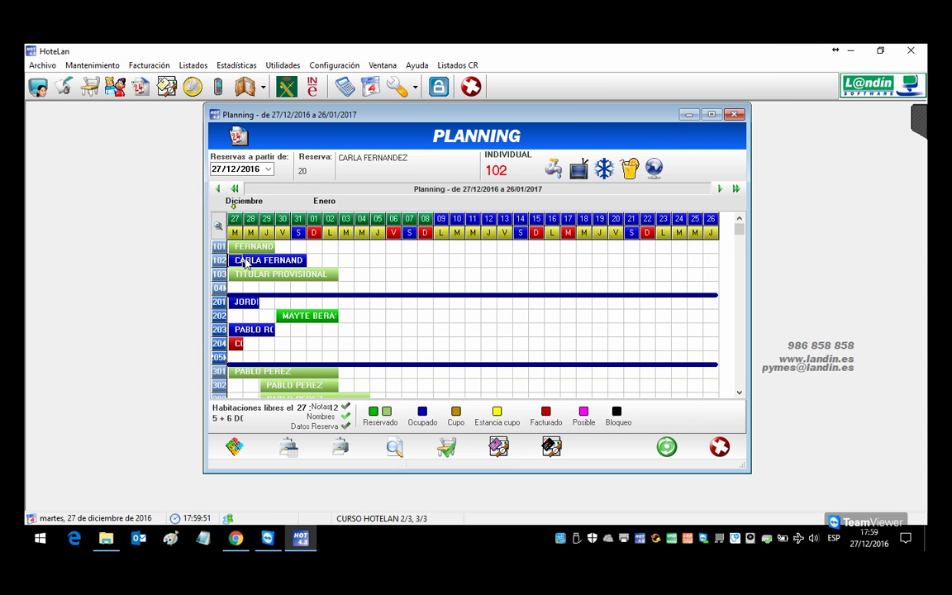
pyautogui.doubleClick(245, 330)
pyautogui.doubleClick(487, 312)
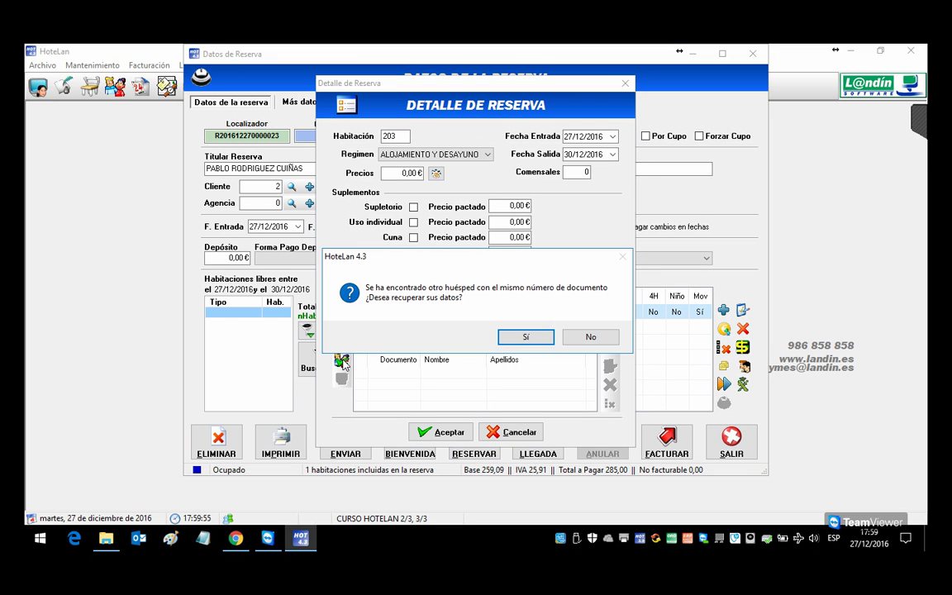
pyautogui.click(529, 338)
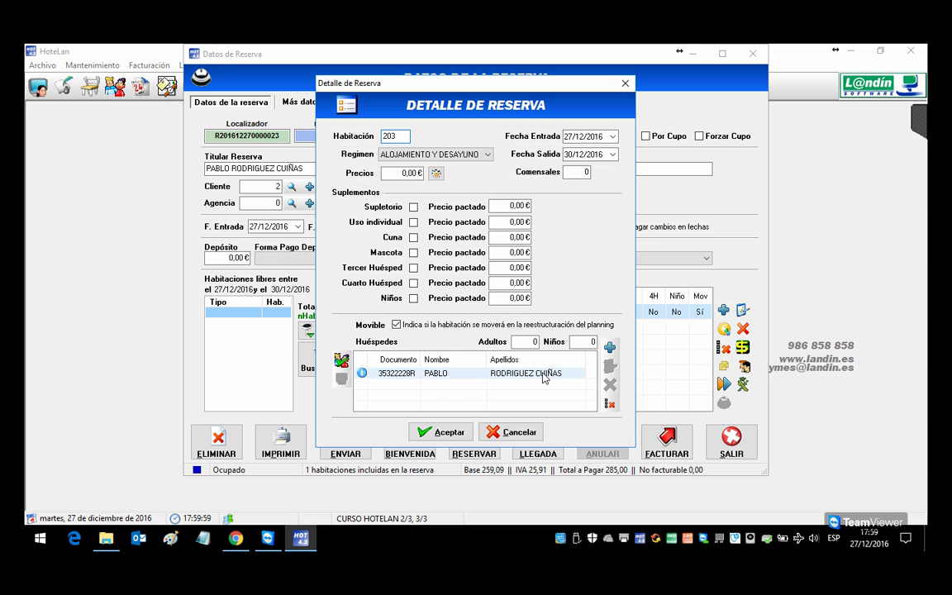
pyautogui.click(514, 432)
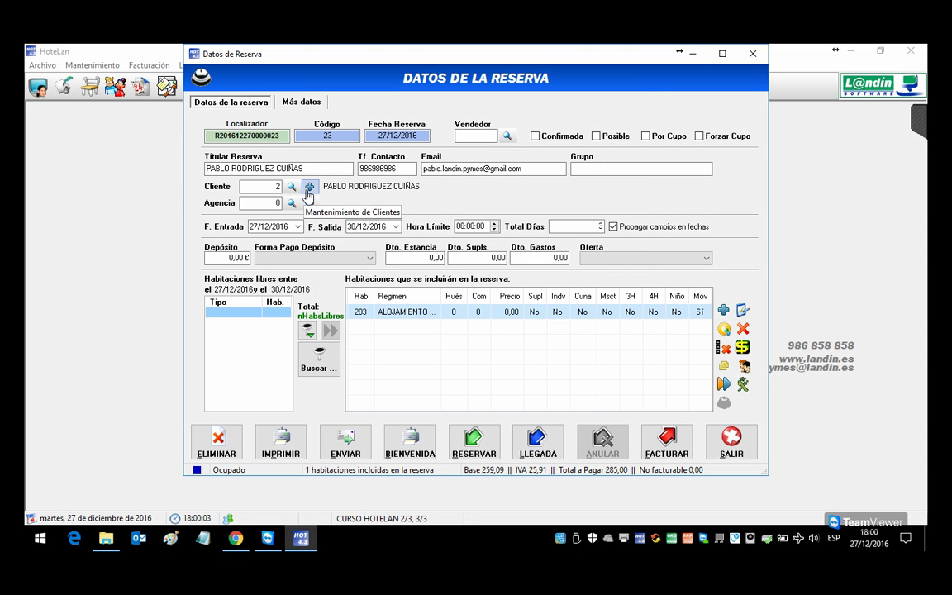
# Step: Change the reservation's client to 2 and check that client's record
pyautogui.doubleClick(280, 188)
pyautogui.press('BackSpace')
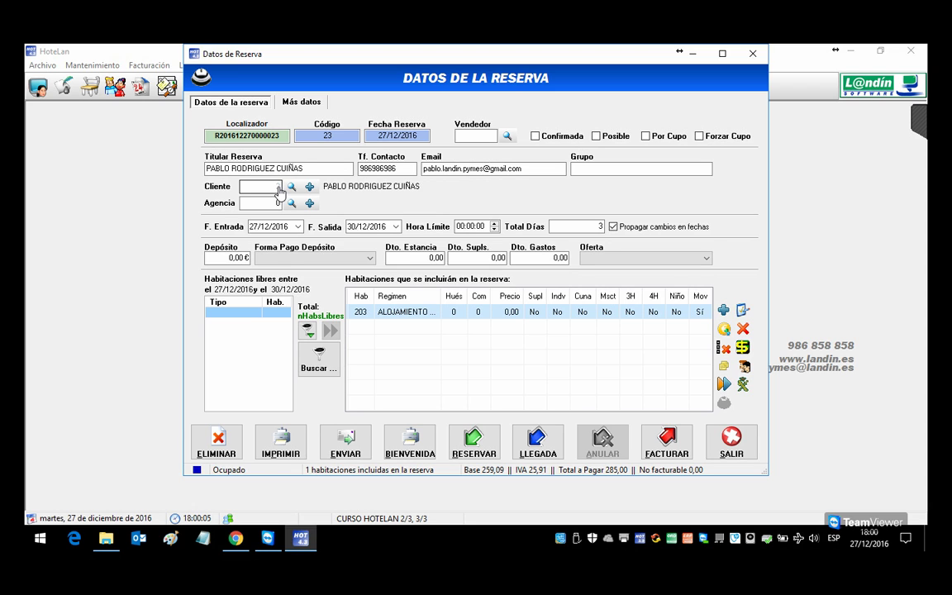
pyautogui.write('2')
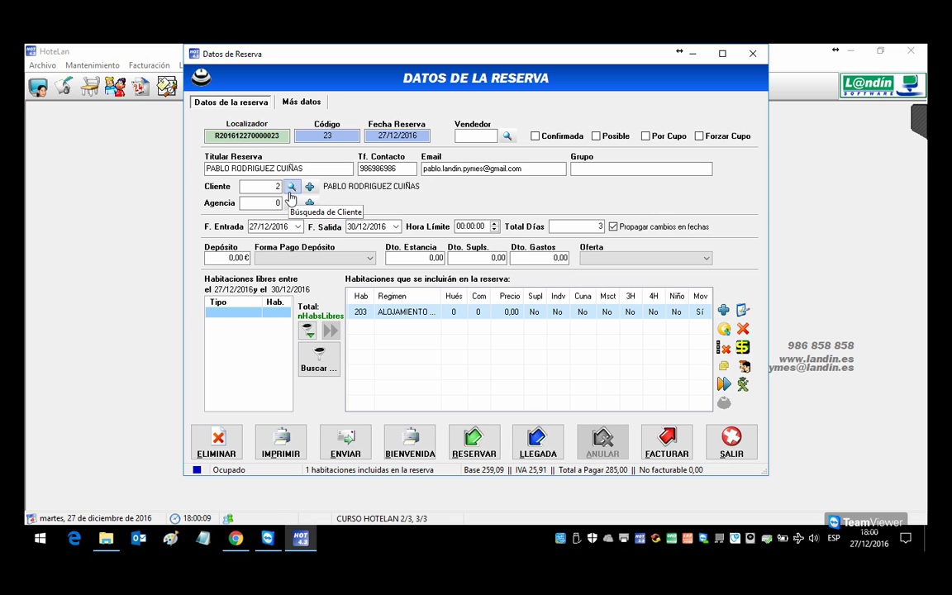
pyautogui.click(312, 190)
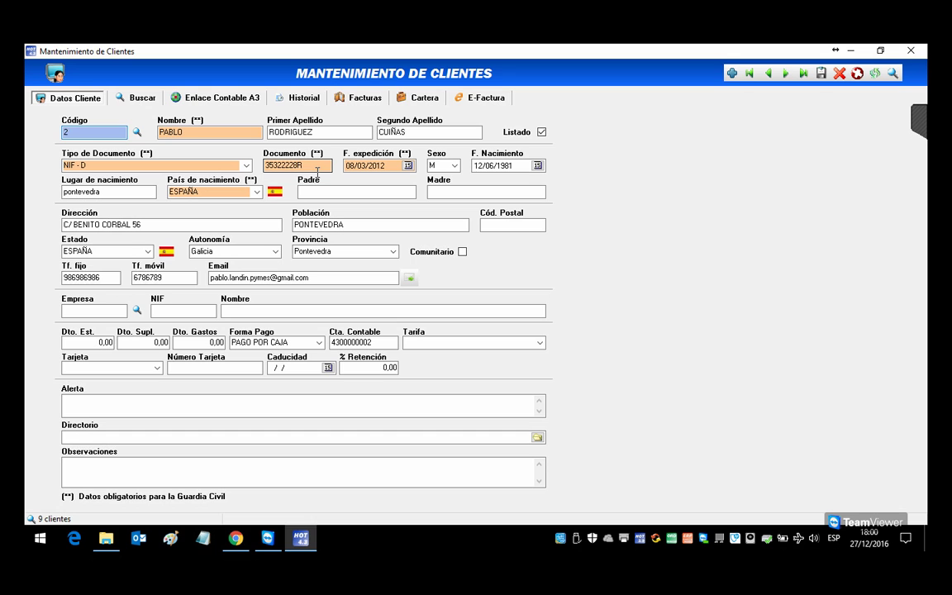
pyautogui.click(912, 53)
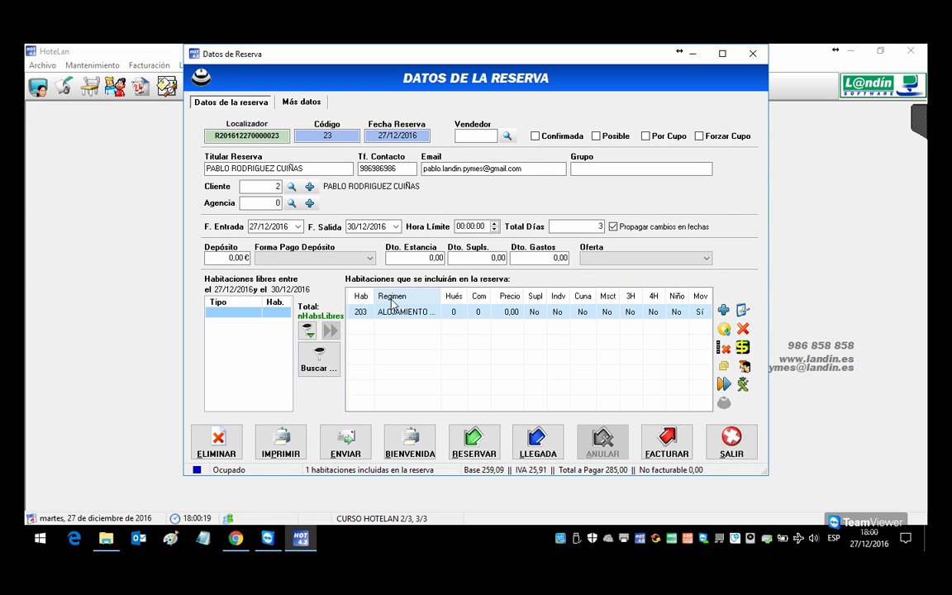
# Step: Save room 203's booking as a reservation, confirming the status change, and exit it
pyautogui.doubleClick(277, 189)
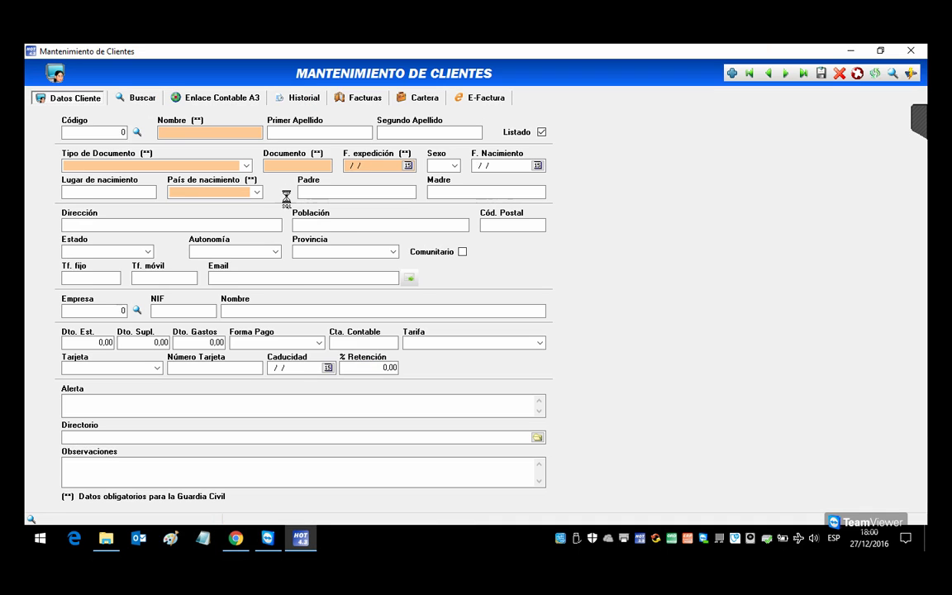
pyautogui.click(911, 50)
pyautogui.click(474, 442)
pyautogui.click(425, 336)
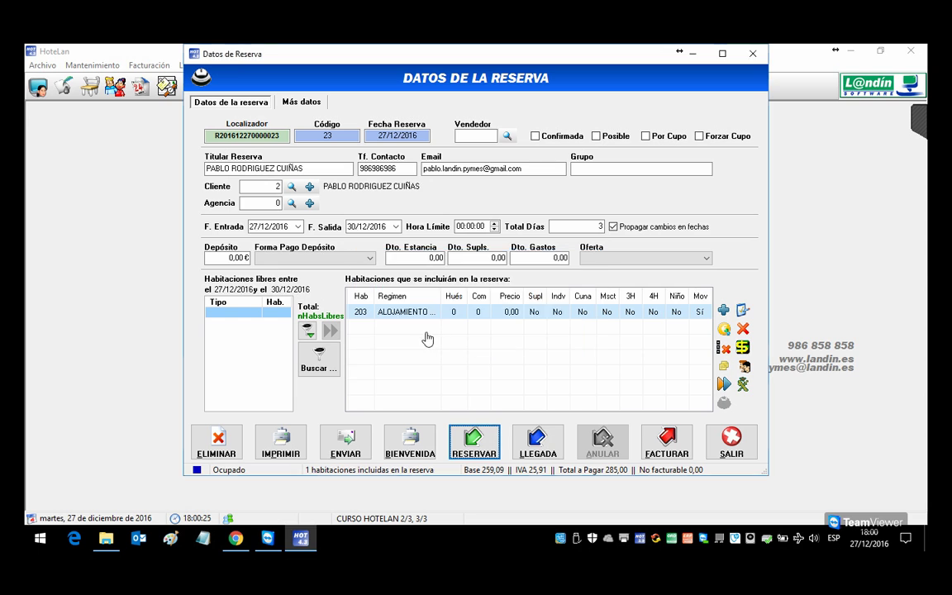
pyautogui.click(518, 336)
pyautogui.doubleClick(247, 188)
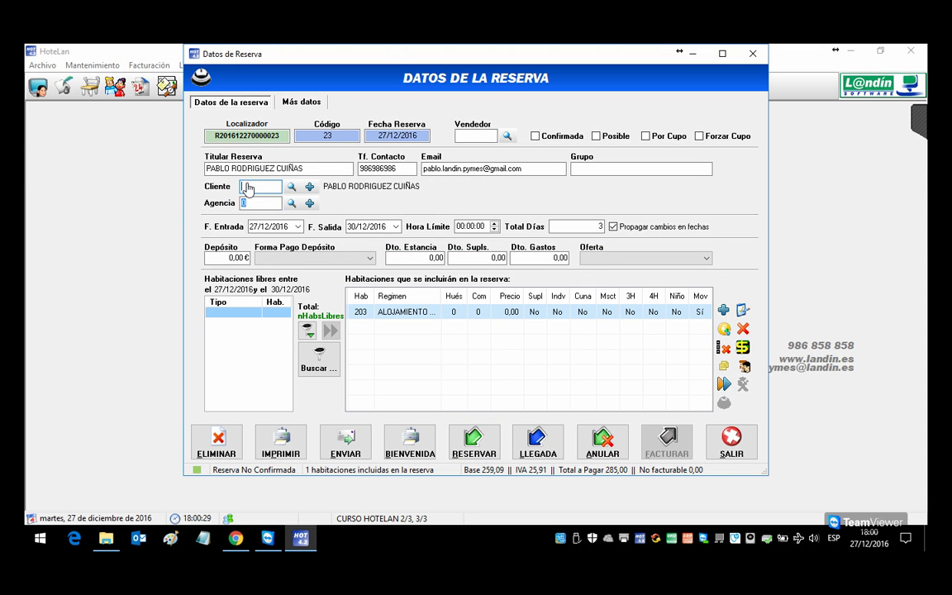
pyautogui.click(473, 442)
pyautogui.click(520, 337)
pyautogui.click(709, 447)
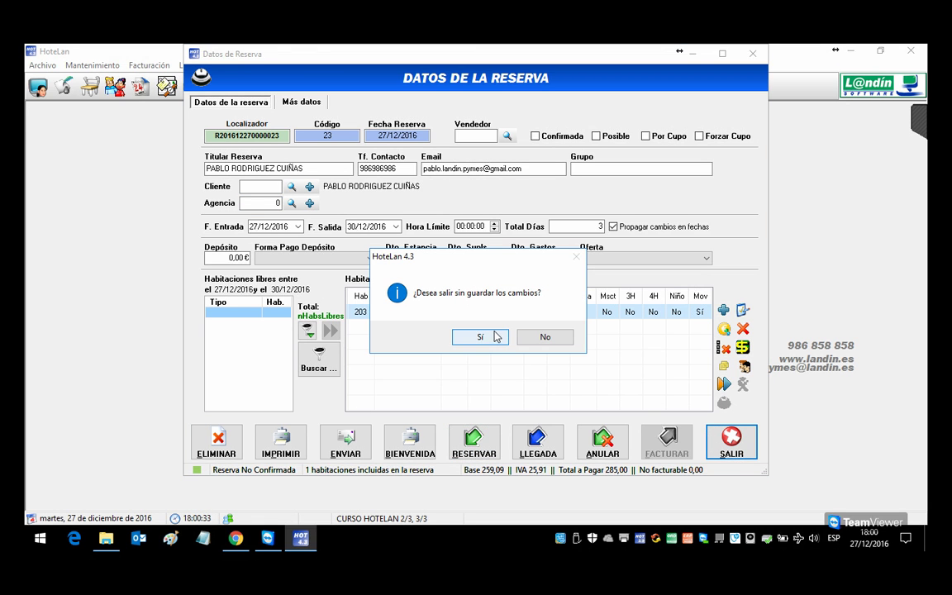
pyautogui.click(495, 336)
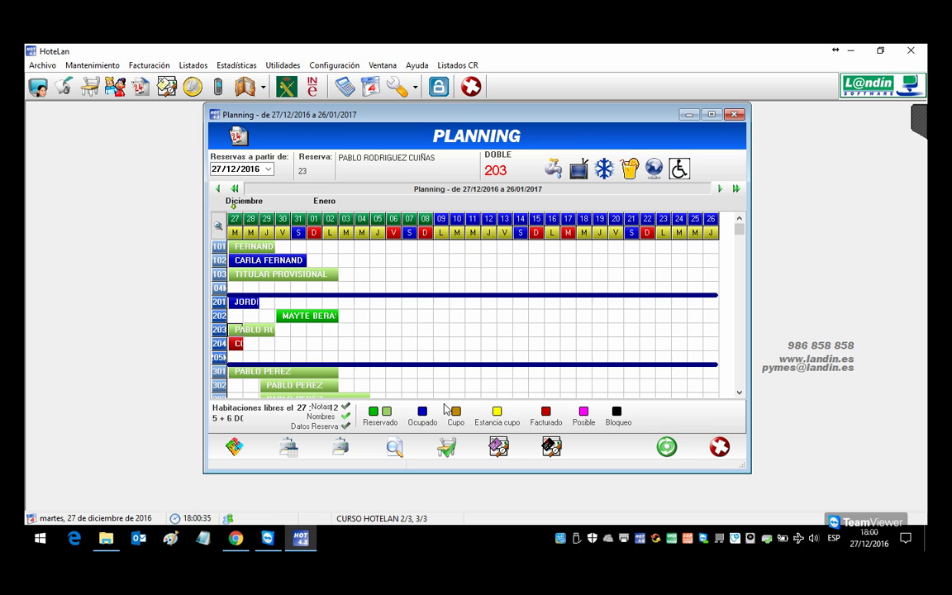
# Step: Reopen the room 203 booking and start a new client without copying the holder's details
pyautogui.doubleClick(242, 330)
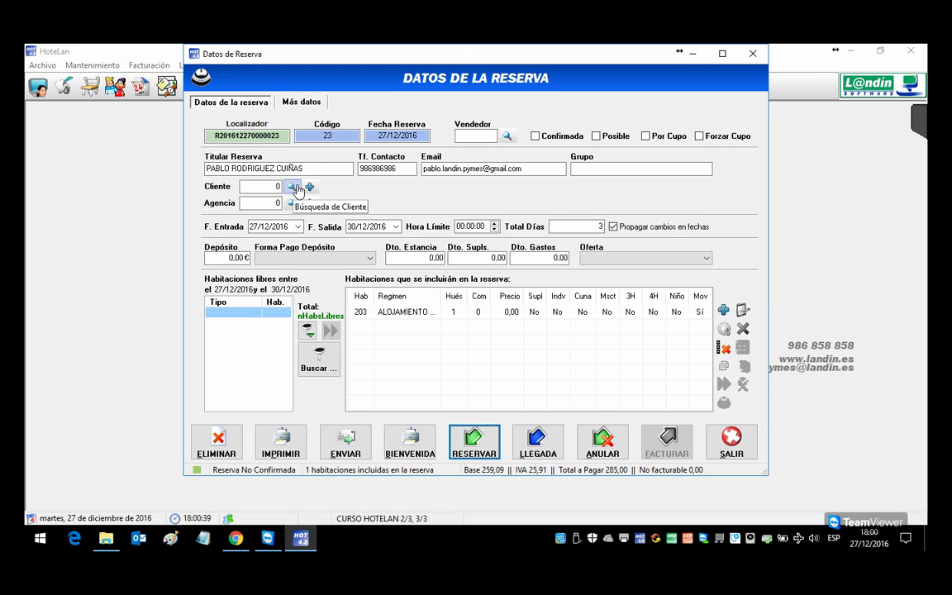
pyautogui.click(294, 188)
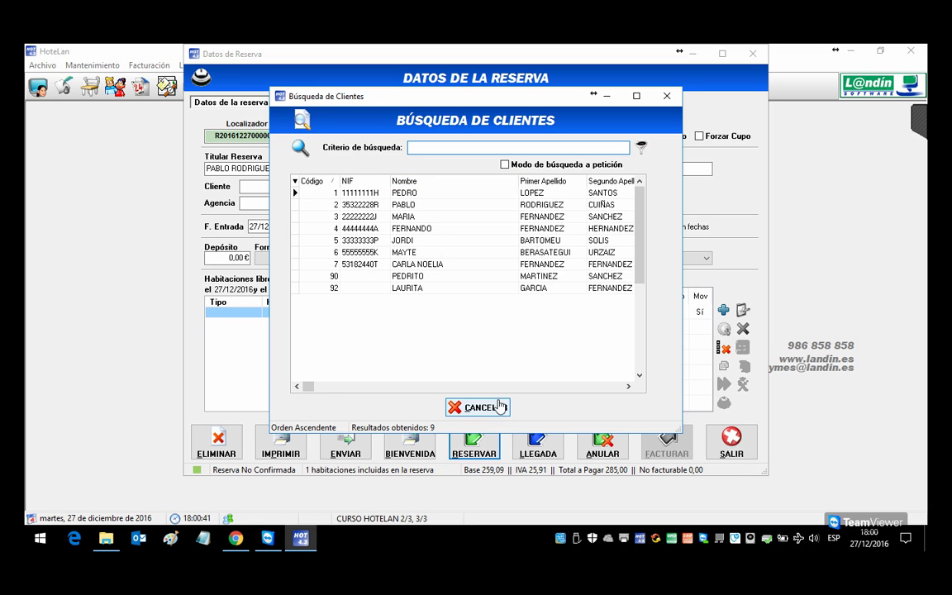
pyautogui.click(499, 406)
pyautogui.click(314, 188)
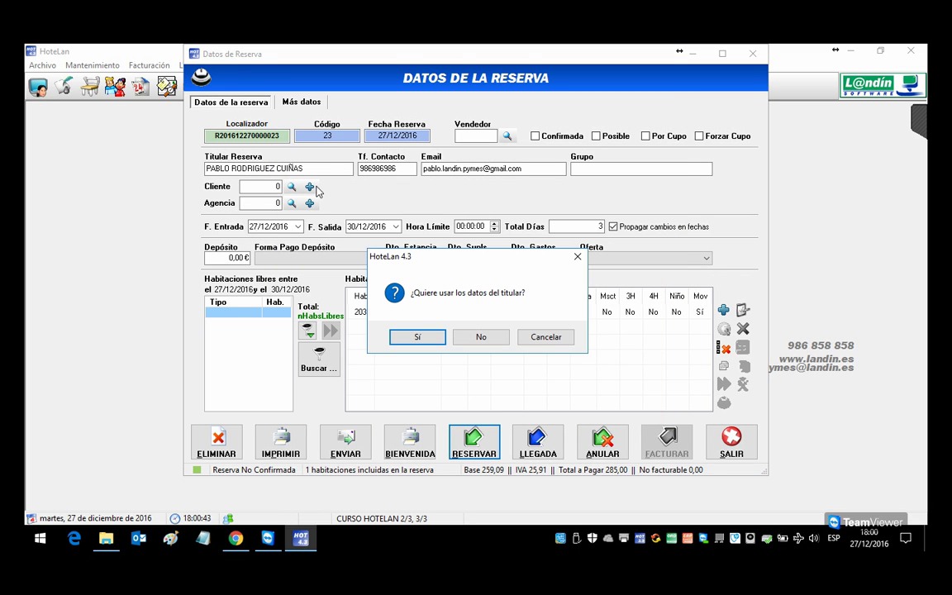
pyautogui.click(476, 336)
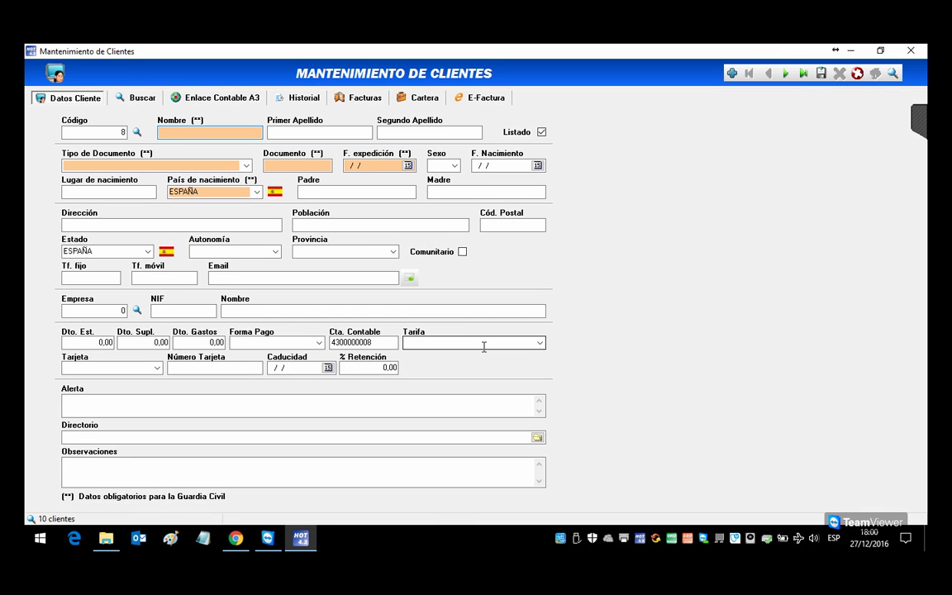
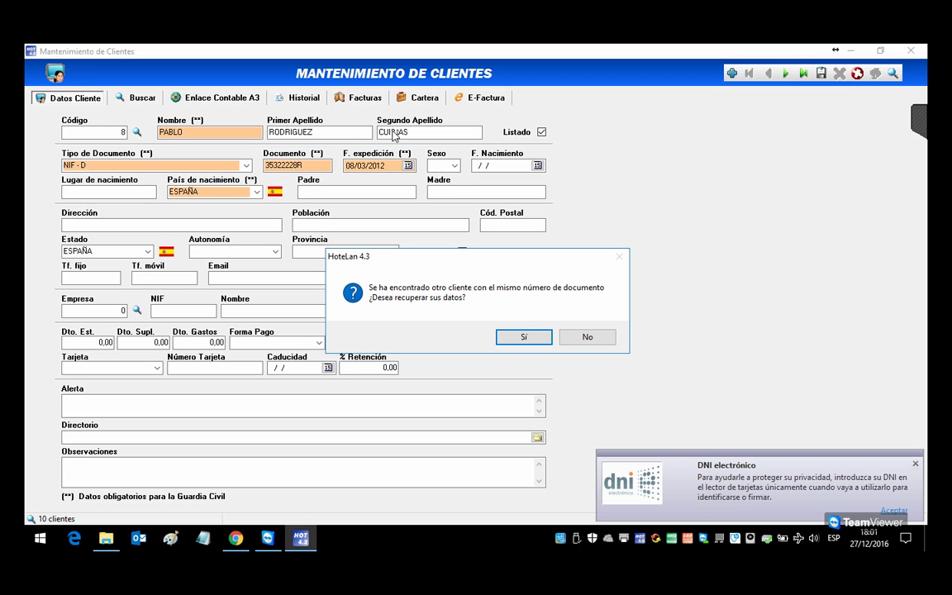
# Step: Recover the existing client by document number and assign client 2 to reservation 23
pyautogui.click(514, 339)
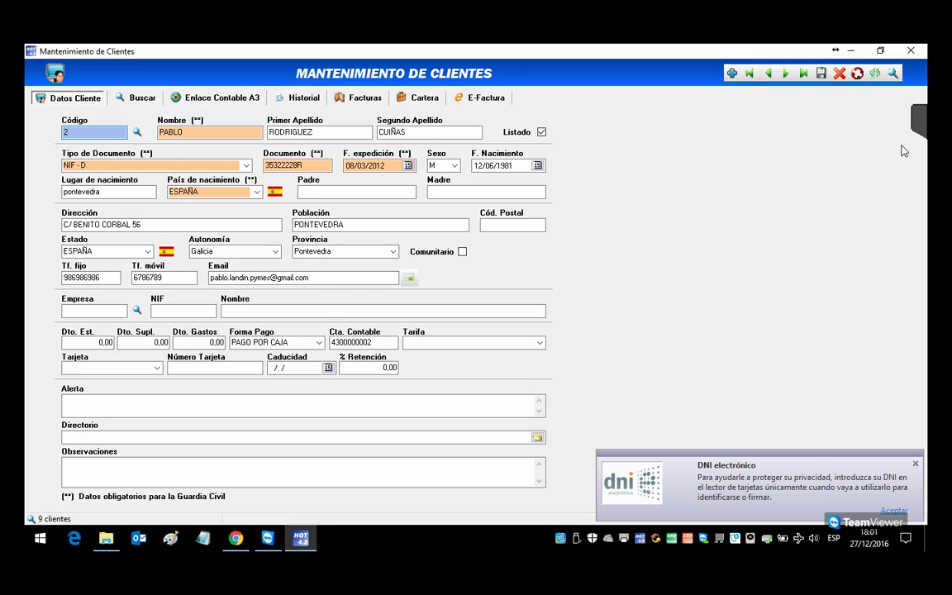
pyautogui.click(858, 73)
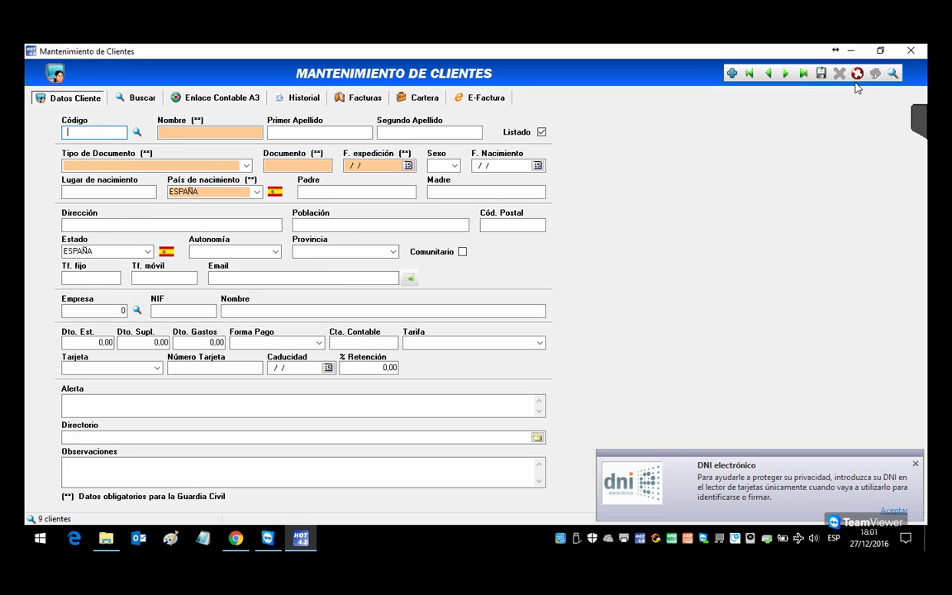
pyautogui.click(910, 52)
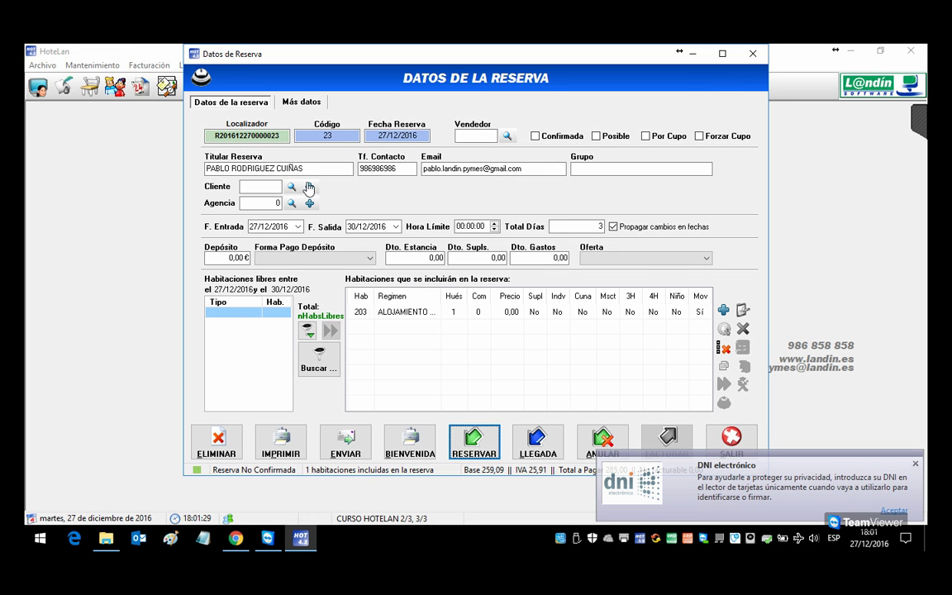
pyautogui.doubleClick(266, 169)
pyautogui.click(429, 205)
pyautogui.doubleClick(428, 205)
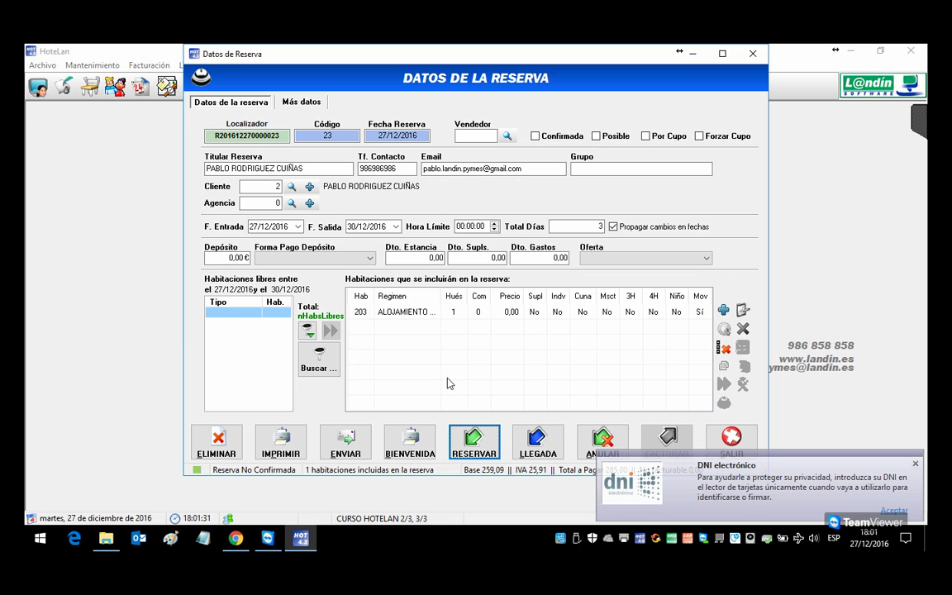
# Step: Register the arrival for reservation 23 and dismiss the confirmation and DNI notices
pyautogui.click(486, 438)
pyautogui.click(529, 339)
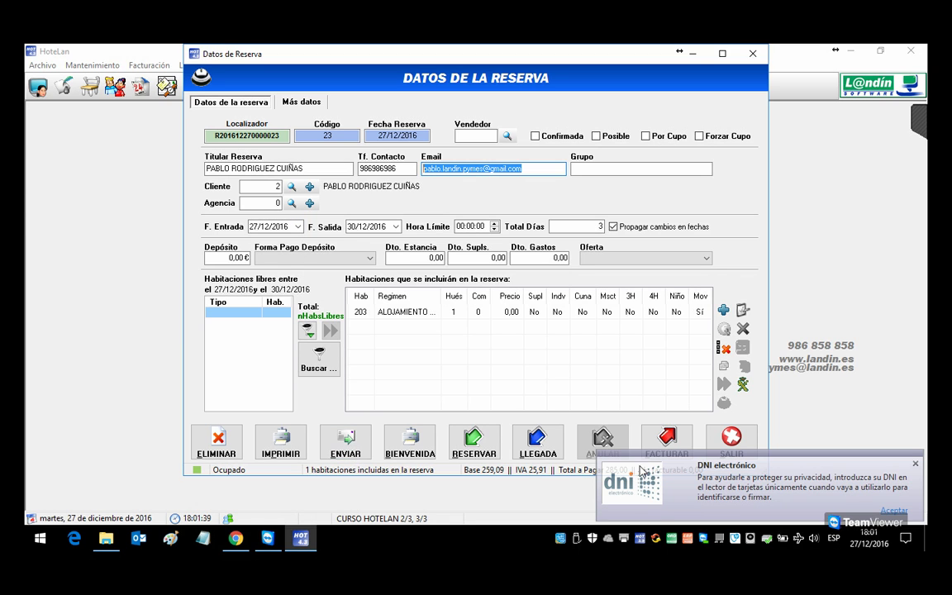
pyautogui.click(914, 465)
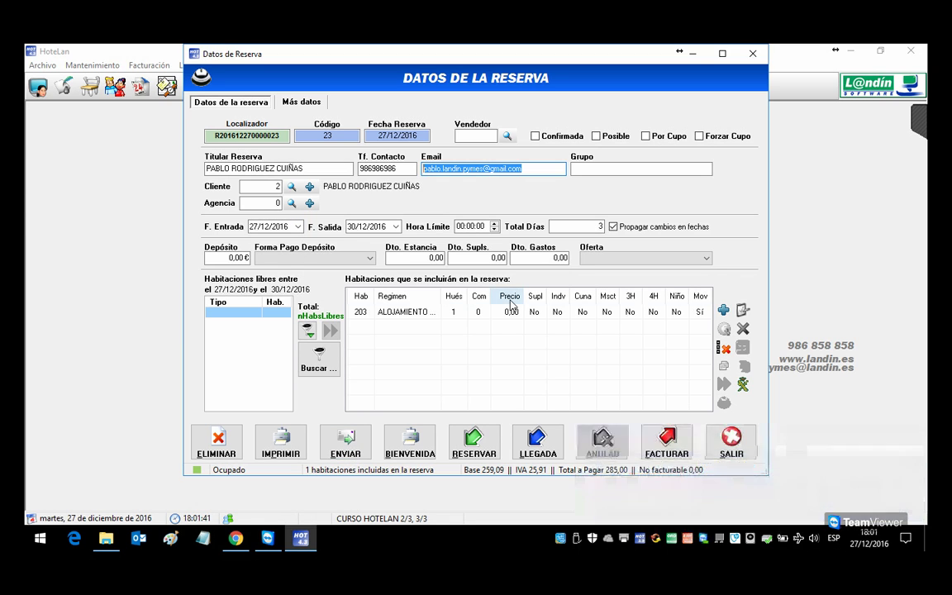
# Step: Review room 203's details and preview its room report
pyautogui.click(447, 312)
pyautogui.doubleClick(447, 313)
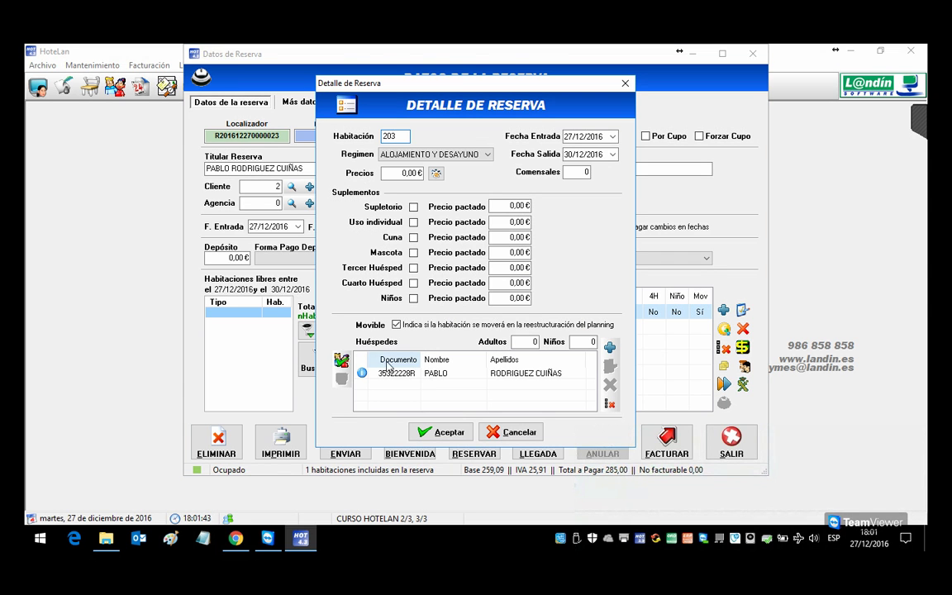
pyautogui.click(436, 433)
pyautogui.click(743, 383)
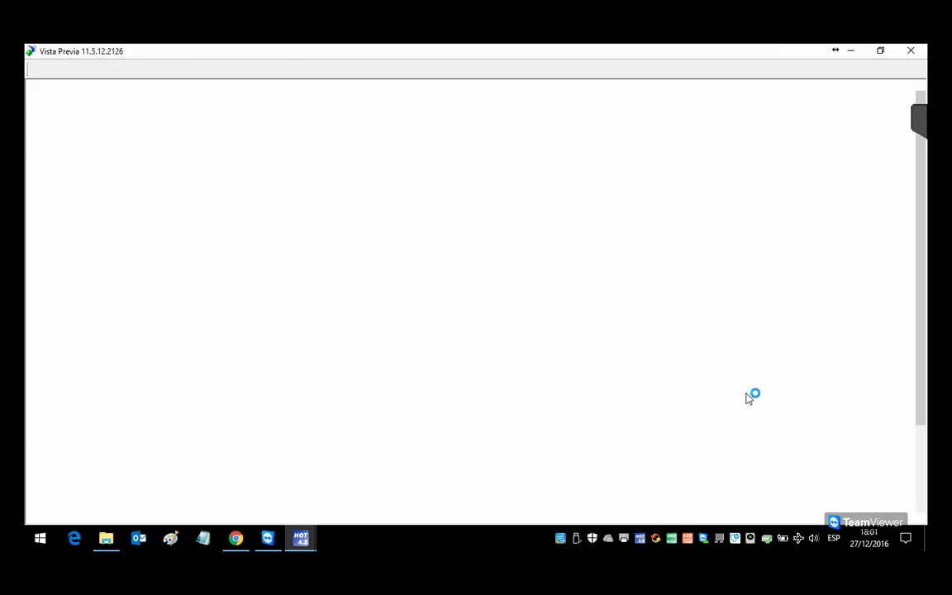
pyautogui.press('Escape')
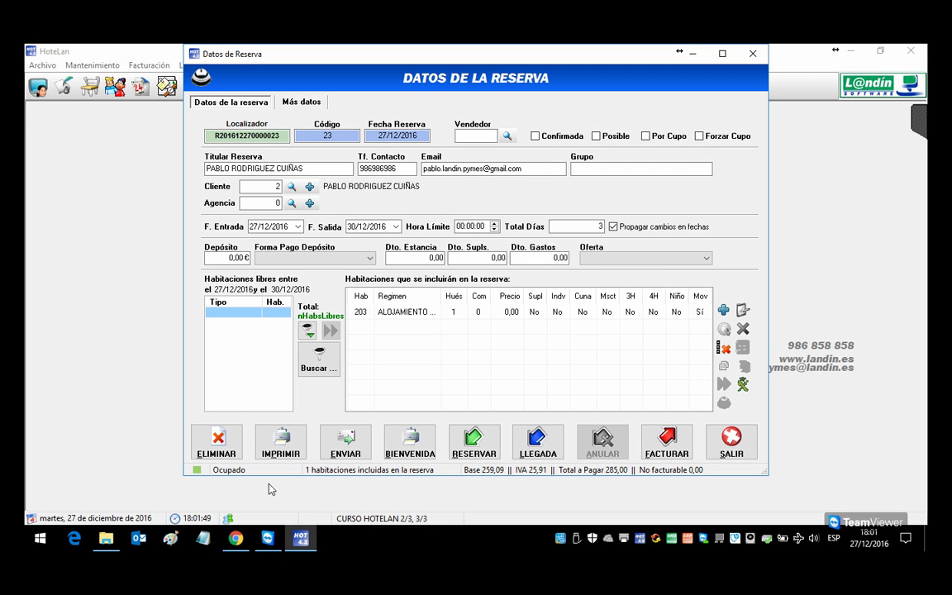
# Step: Preview the welcome letter for reservation 23 at 100% zoom, then close it
pyautogui.click(410, 447)
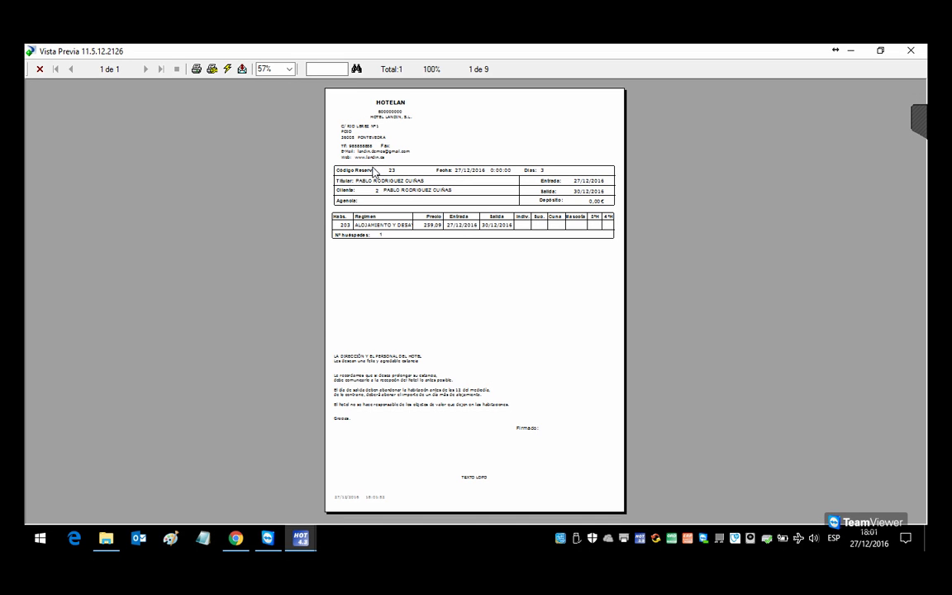
pyautogui.click(289, 69)
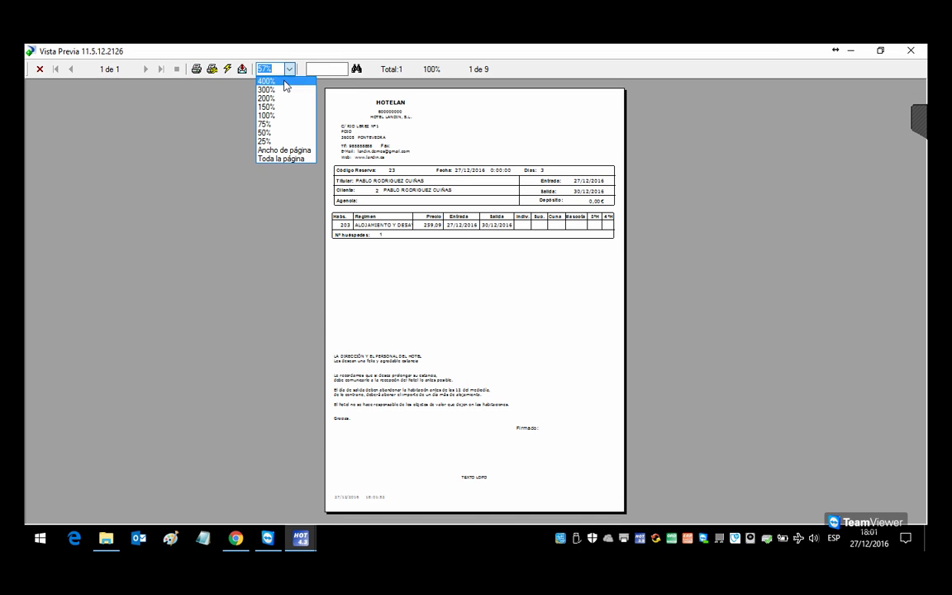
pyautogui.click(277, 116)
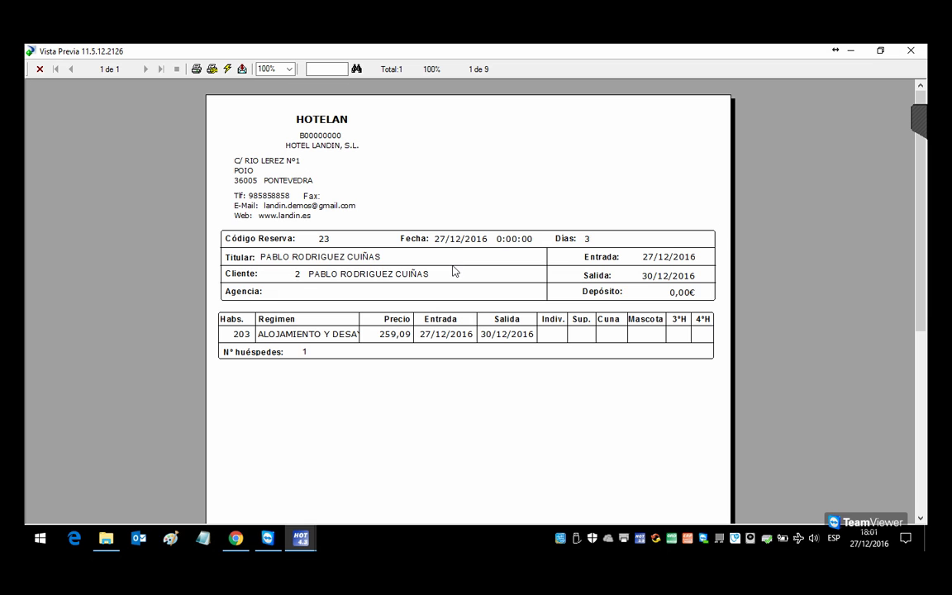
pyautogui.moveTo(919, 246); pyautogui.dragTo(903, 350)
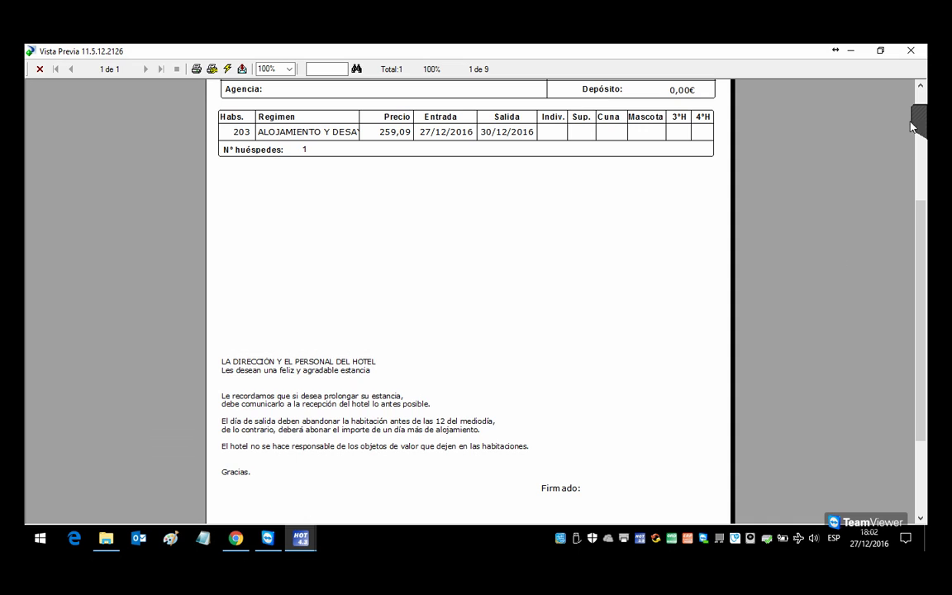
pyautogui.press('Escape')
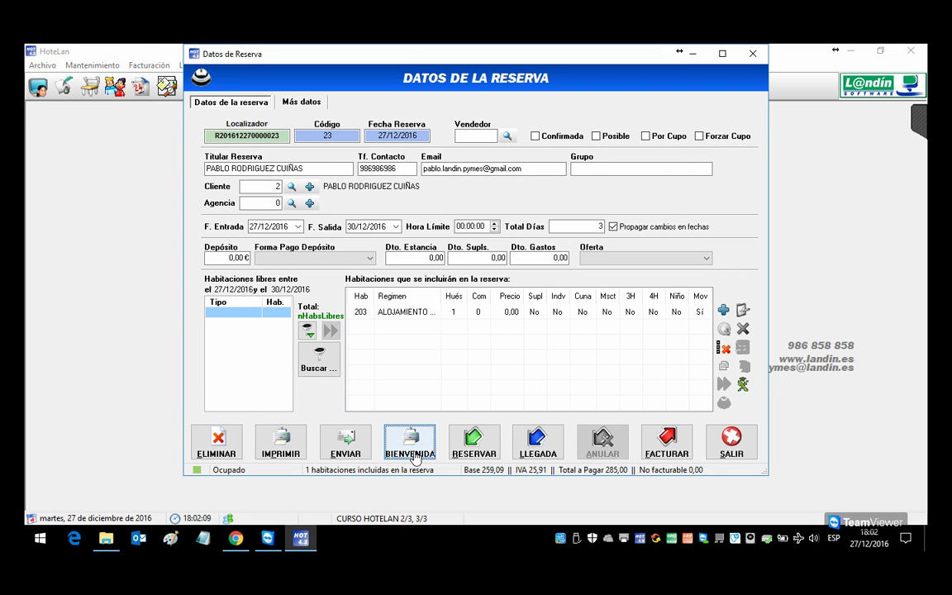
# Step: Preview the reservation 23 listing with Mostrar Detalles ticked
pyautogui.click(283, 455)
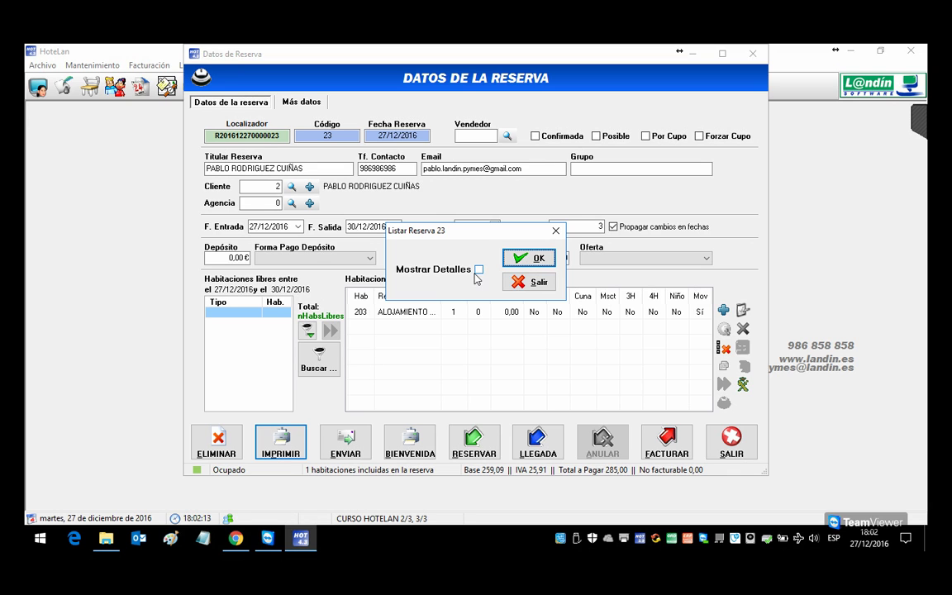
pyautogui.click(479, 269)
pyautogui.click(533, 258)
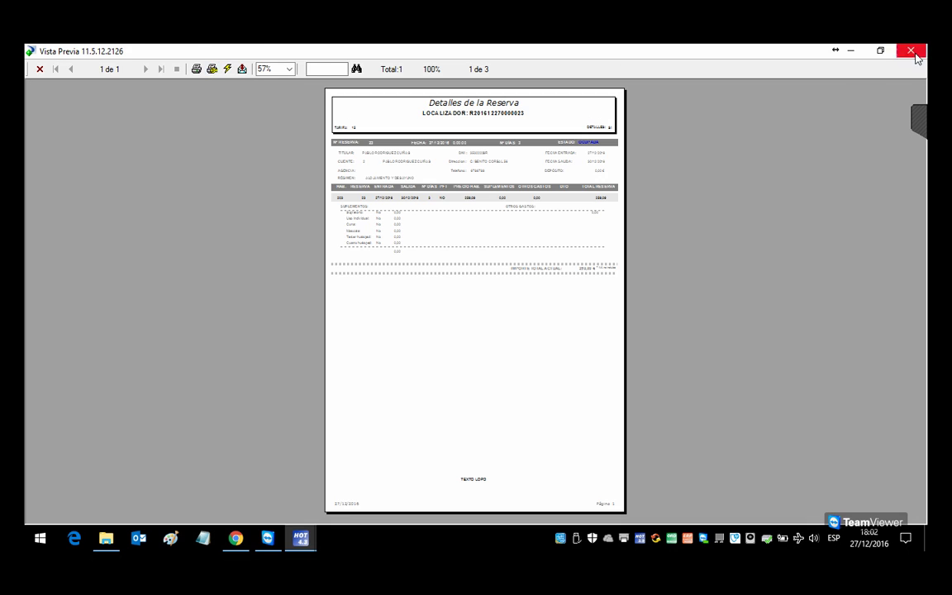
pyautogui.press('Escape')
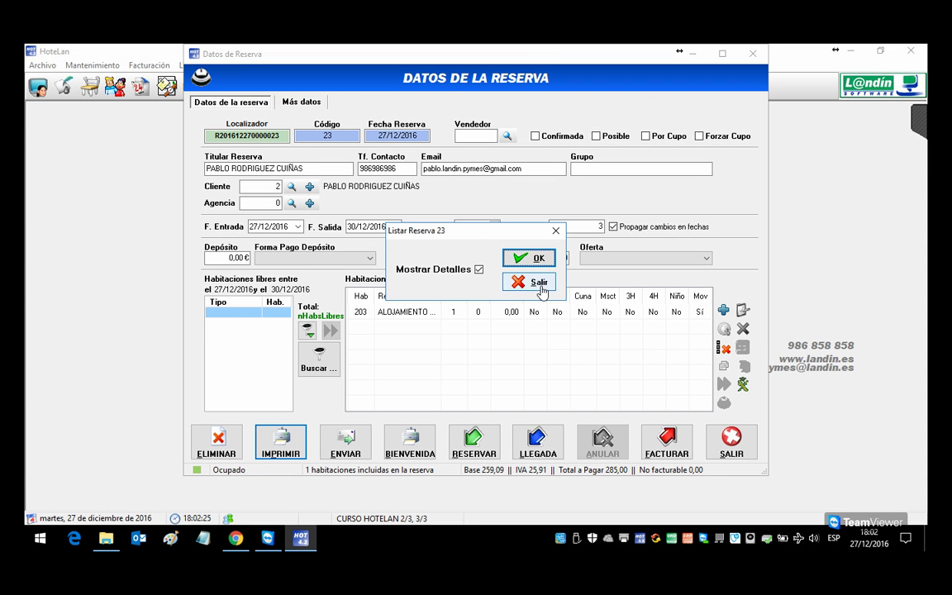
pyautogui.click(530, 282)
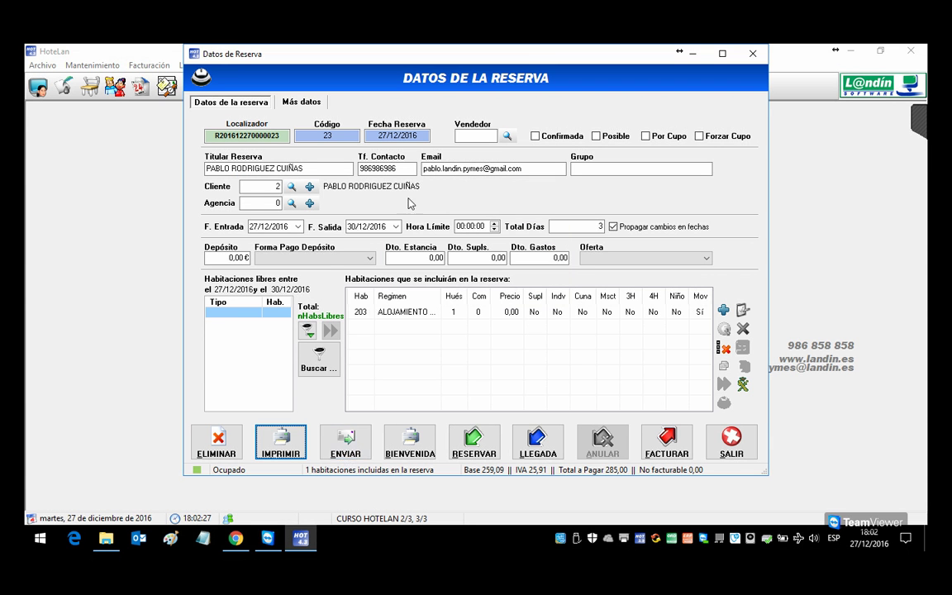
# Step: Generate the report for sending, then preview the listing without details at 100%
pyautogui.click(346, 444)
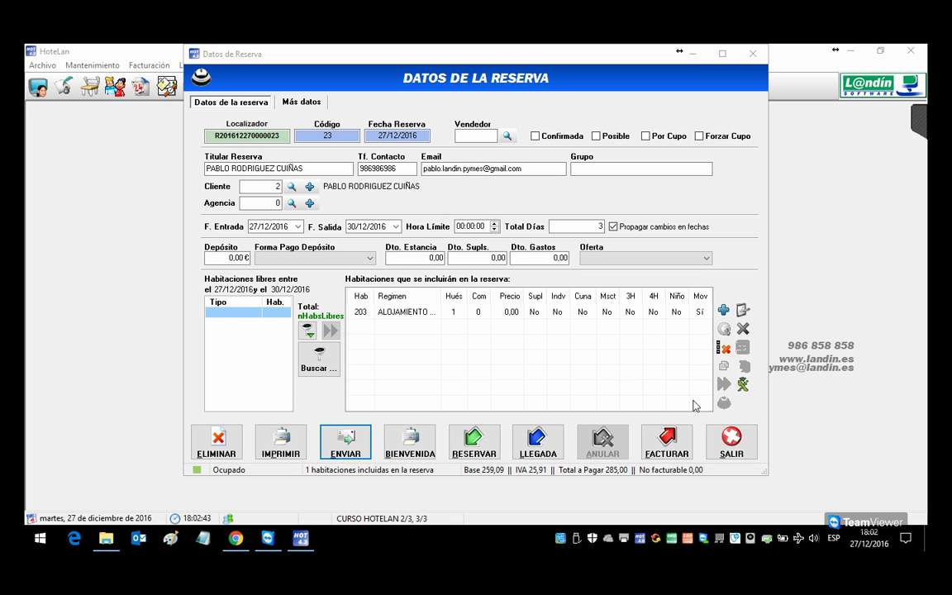
pyautogui.click(280, 442)
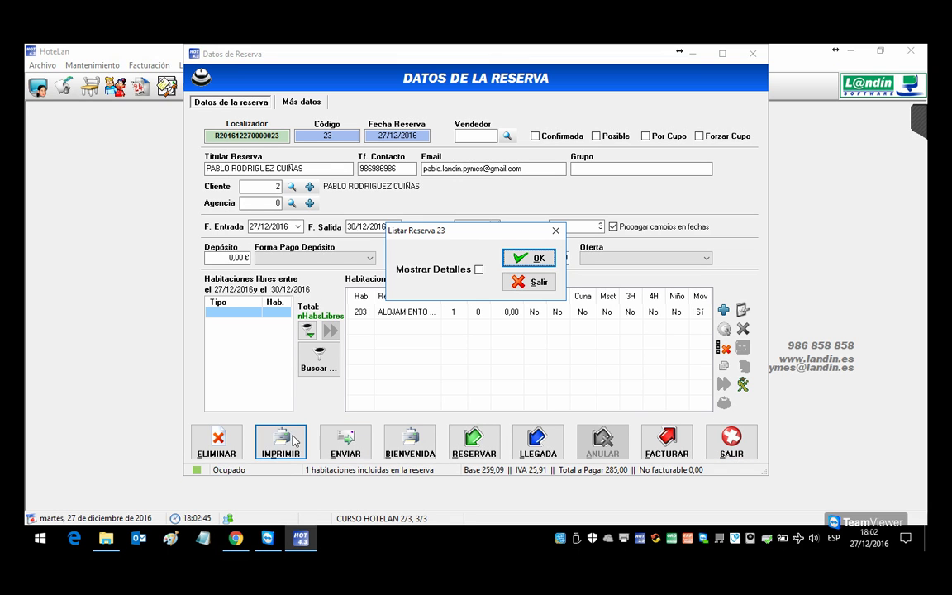
pyautogui.click(527, 258)
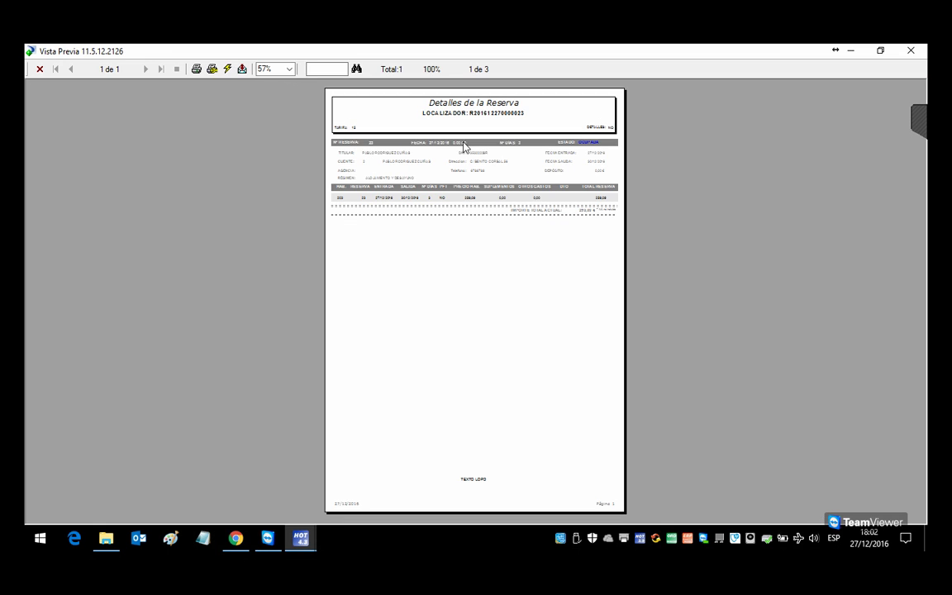
pyautogui.click(288, 69)
pyautogui.click(287, 117)
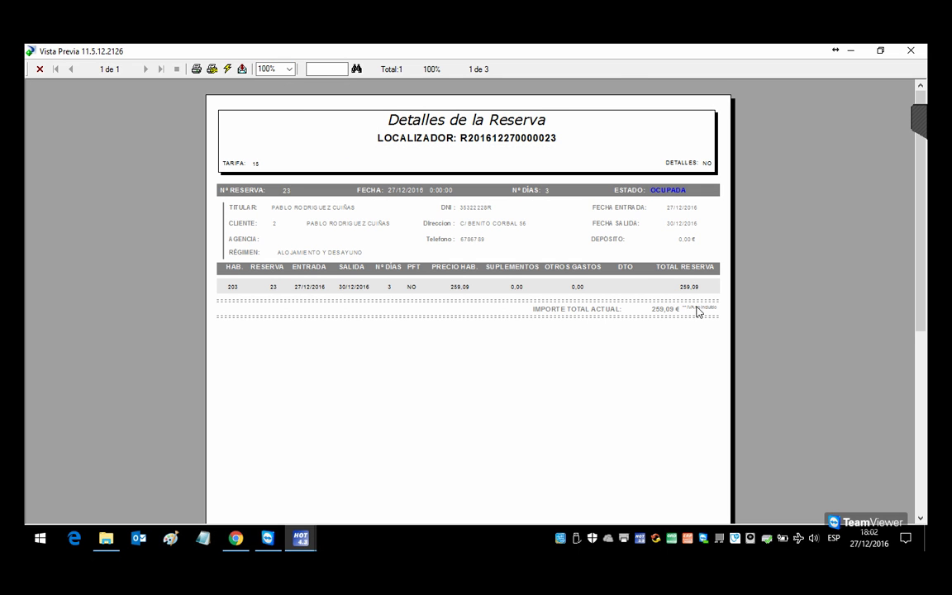
pyautogui.click(911, 51)
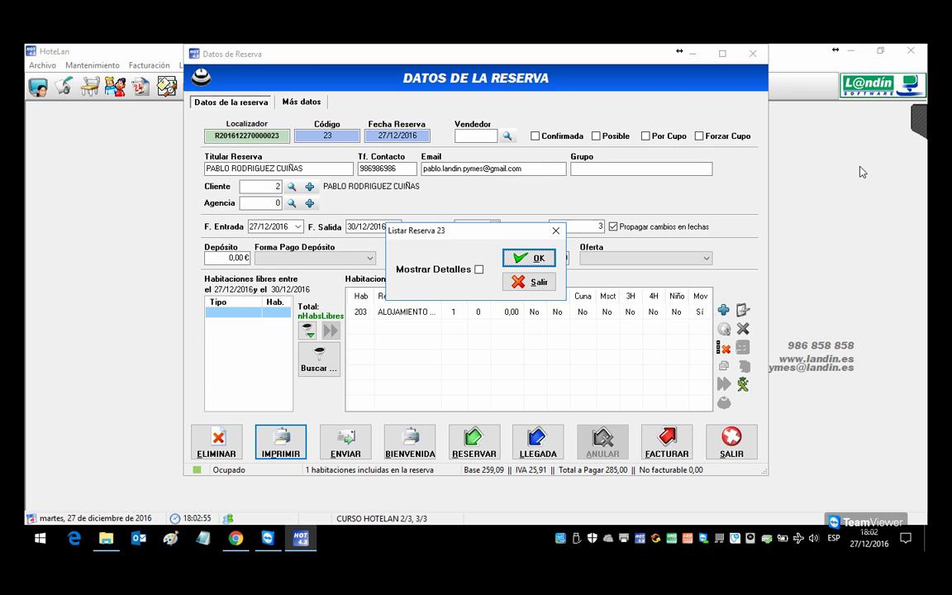
pyautogui.click(533, 281)
# Step: Save reservation 23 again as arrived instead of leaving without saving
pyautogui.click(731, 442)
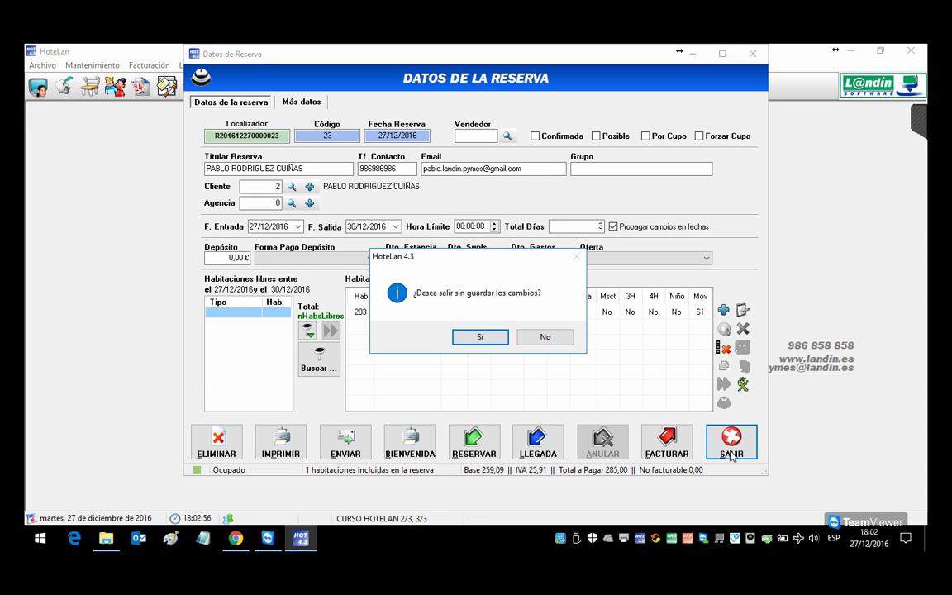
pyautogui.click(547, 338)
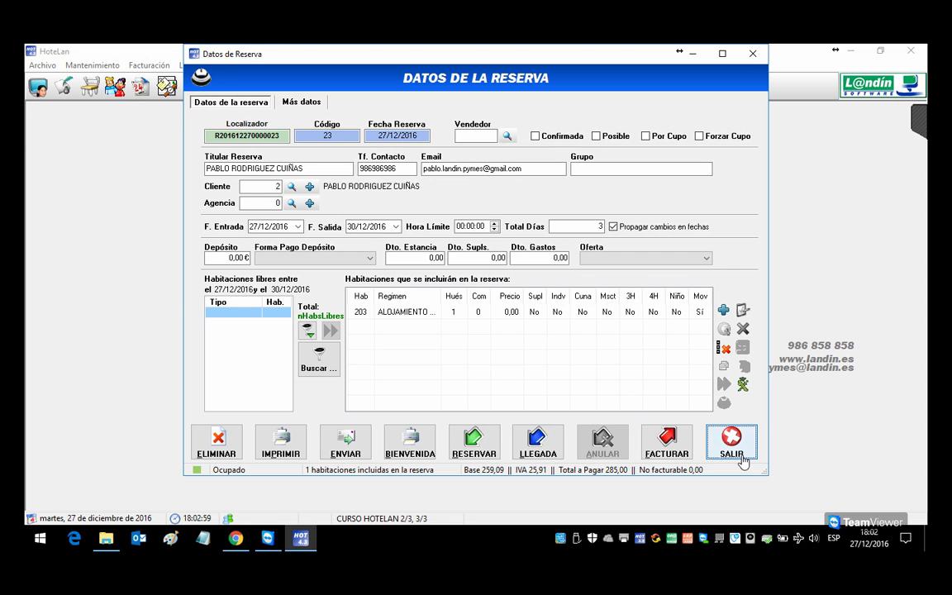
pyautogui.click(538, 442)
pyautogui.click(542, 336)
# Step: Close the reservation window and switch to the other Google account in a new browser tab
pyautogui.click(731, 442)
pyautogui.click(235, 538)
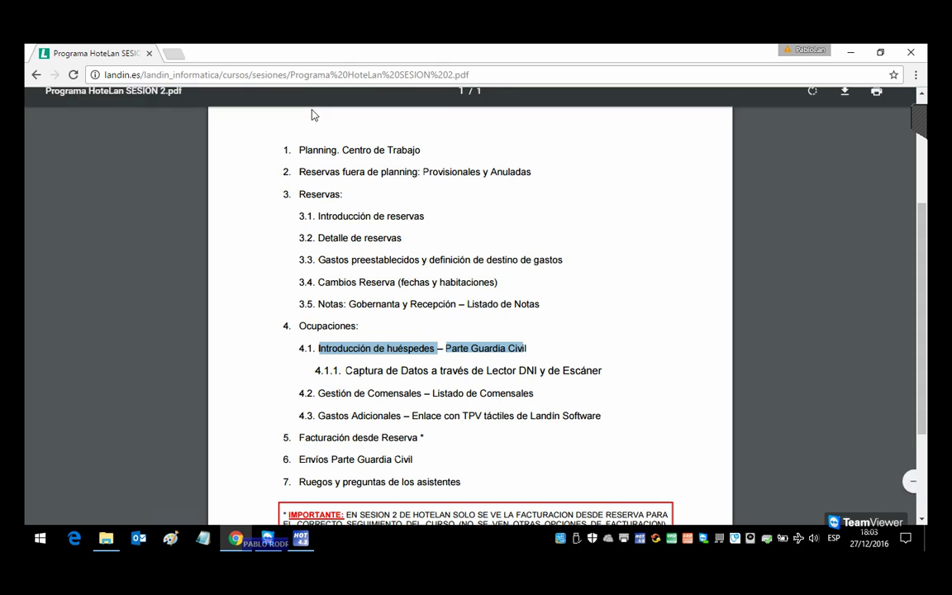
pyautogui.hotkey('ctrl', 't')
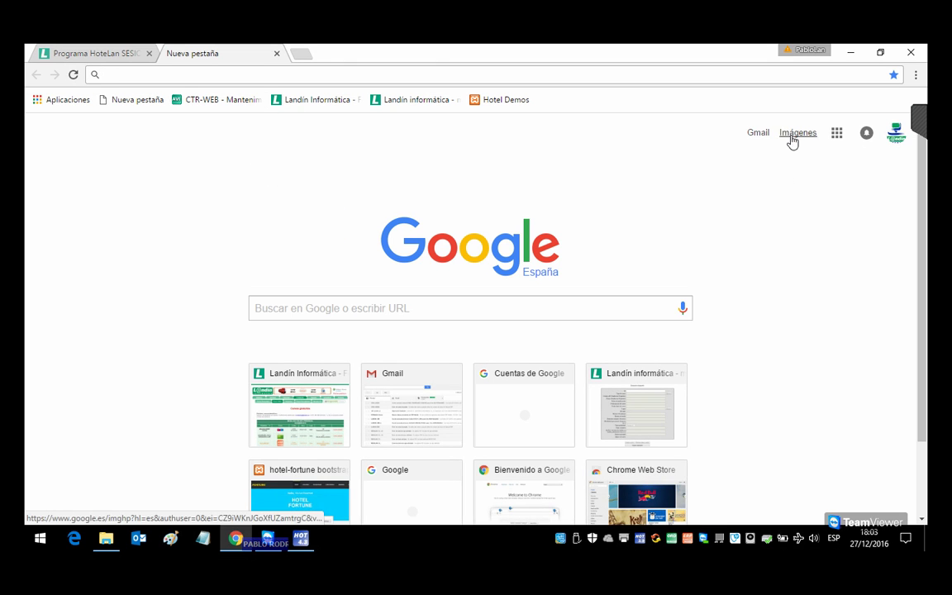
pyautogui.click(897, 137)
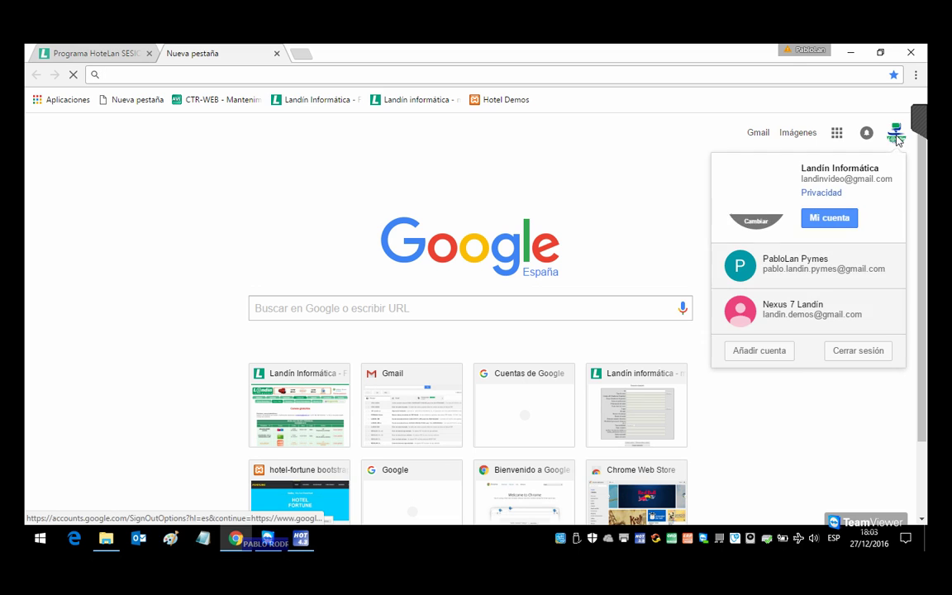
pyautogui.click(789, 272)
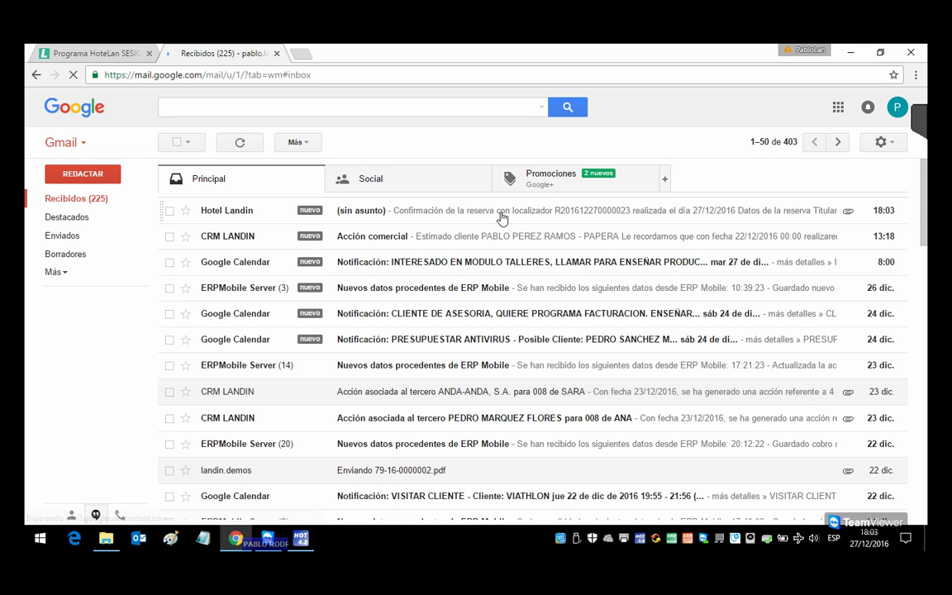
# Step: Download and preview the Reserva PDF from the Hotel Landin email, then return to the inbox
pyautogui.click(221, 212)
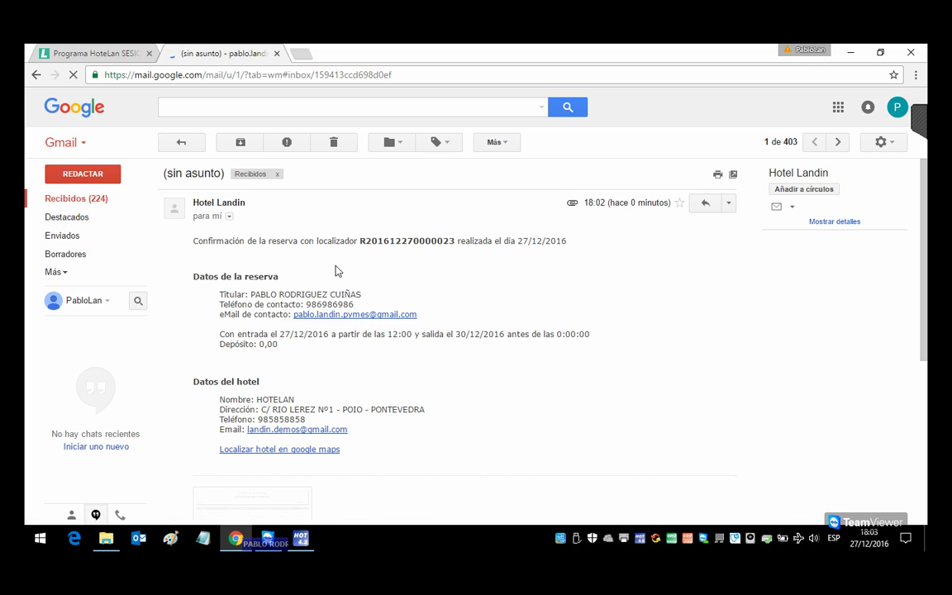
pyautogui.scroll(-1, 298, 299)
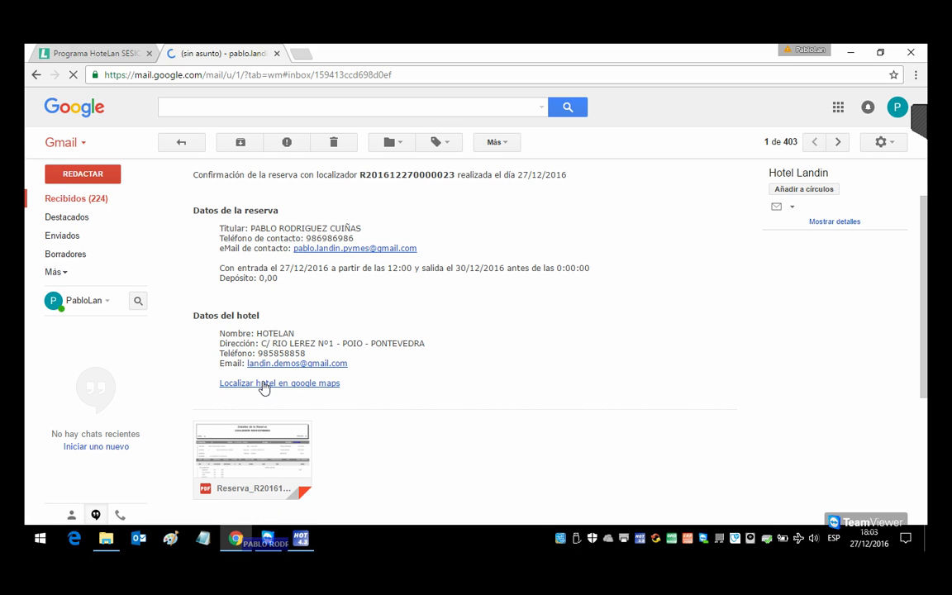
pyautogui.scroll(-1, 269, 388)
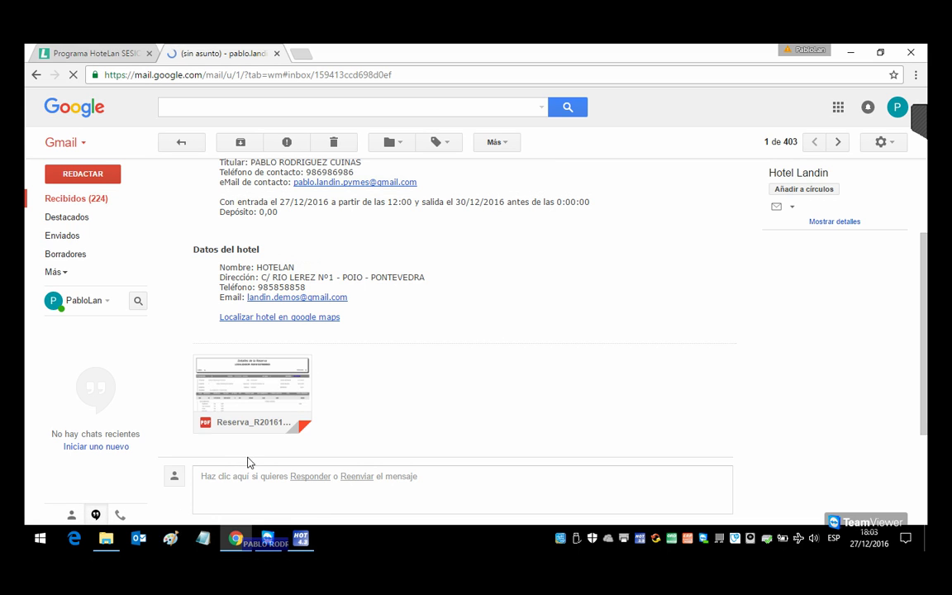
pyautogui.click(226, 414)
pyautogui.click(285, 376)
pyautogui.scroll(-2, 414, 357)
pyautogui.scroll(2, 414, 357)
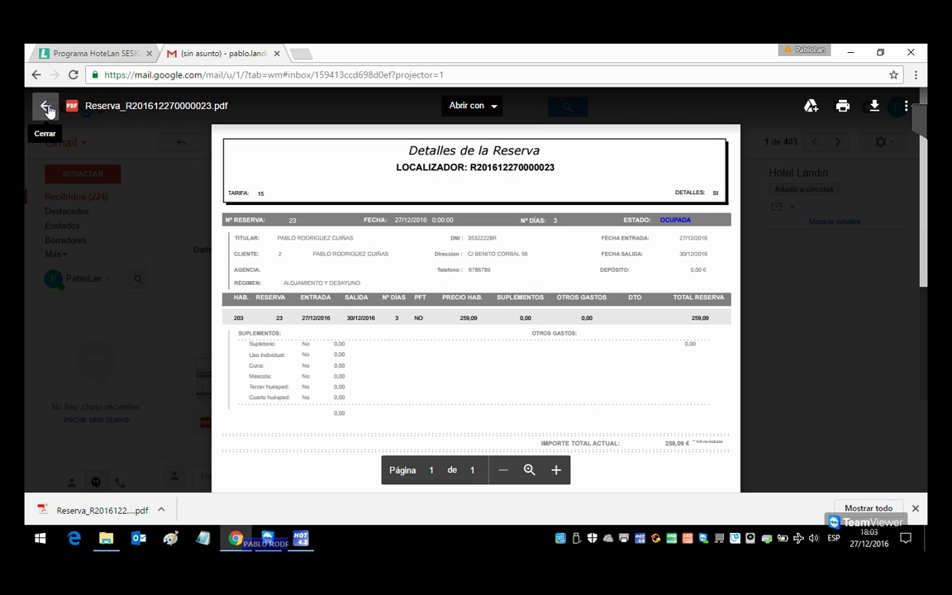
pyautogui.click(47, 108)
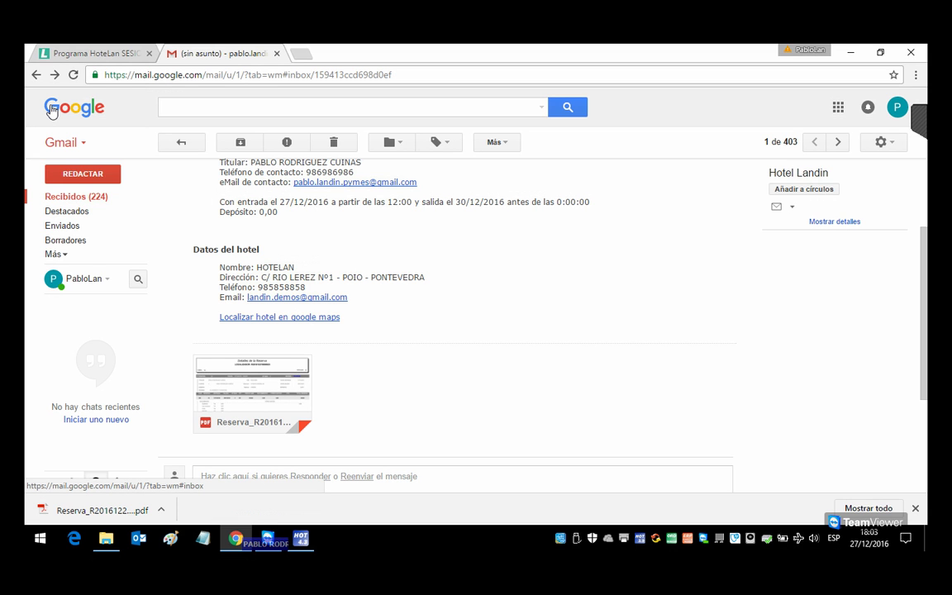
pyautogui.click(76, 196)
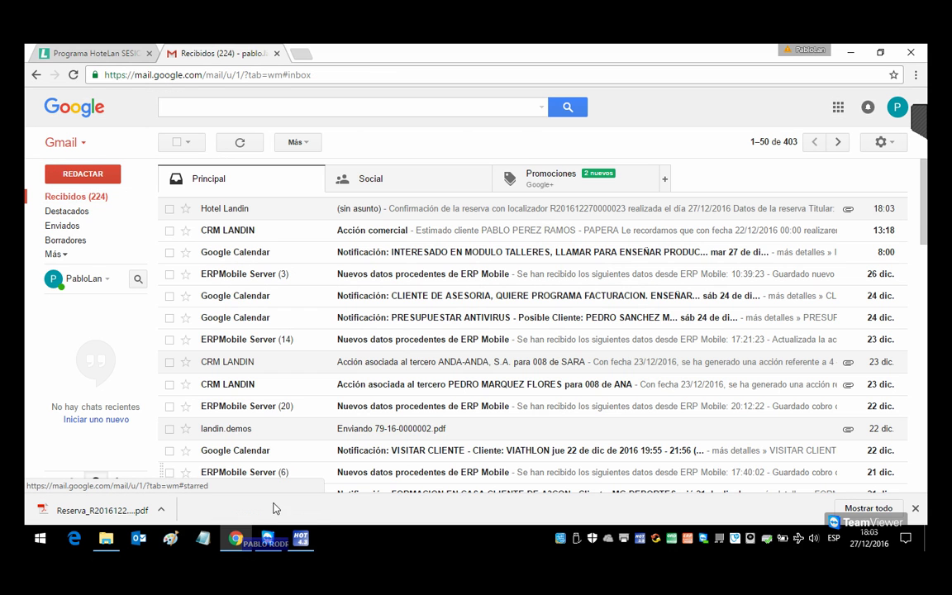
pyautogui.click(300, 539)
pyautogui.scroll(-3, 273, 256)
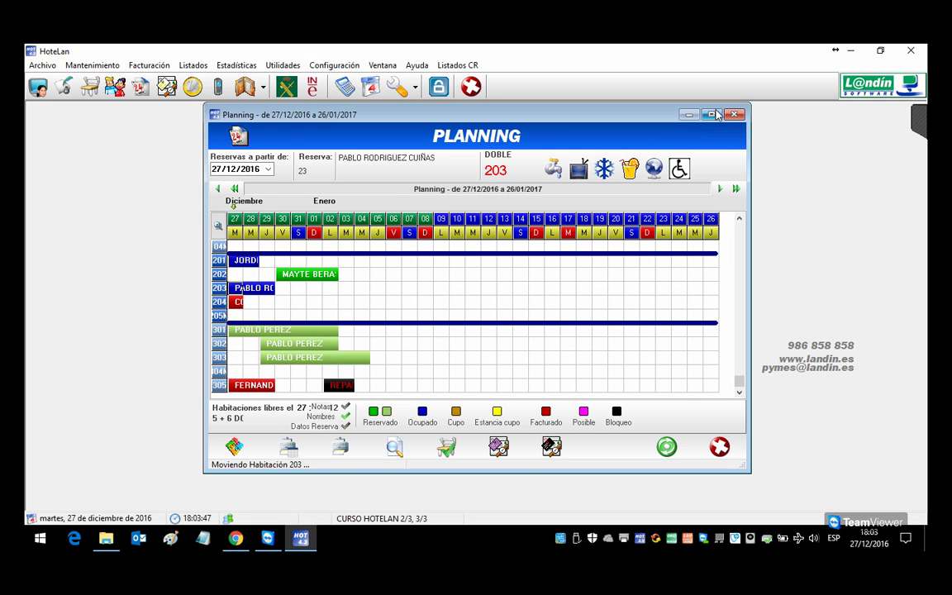
# Step: Open room 203's details in reservation 23 from the maximized Planning and set diners to 2
pyautogui.click(712, 114)
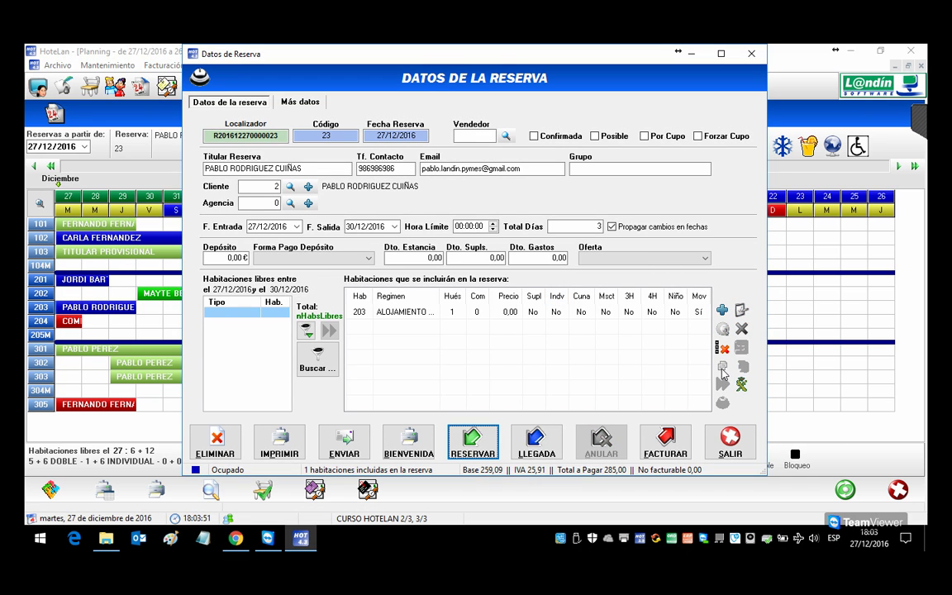
pyautogui.click(730, 444)
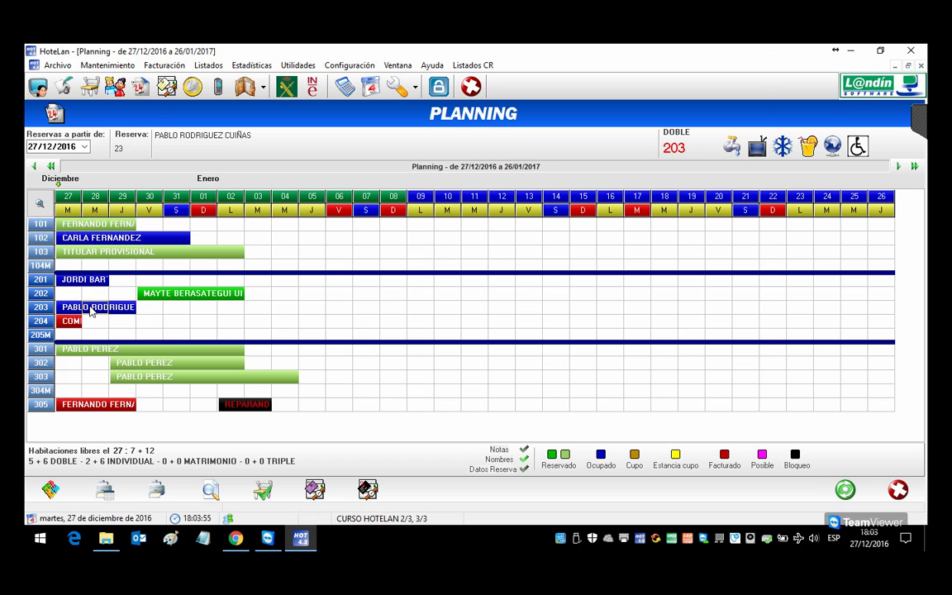
pyautogui.doubleClick(89, 307)
pyautogui.doubleClick(474, 314)
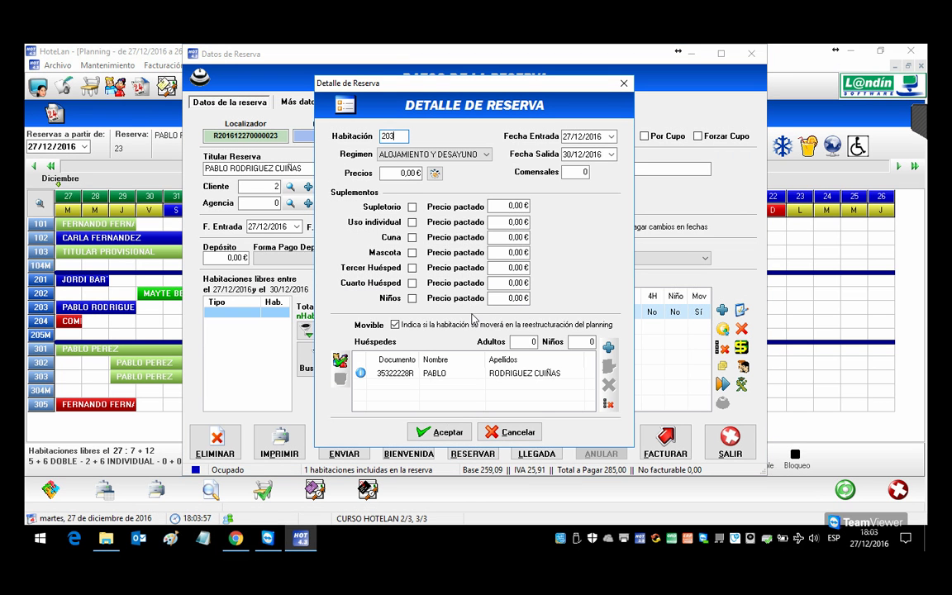
pyautogui.click(437, 376)
pyautogui.click(577, 173)
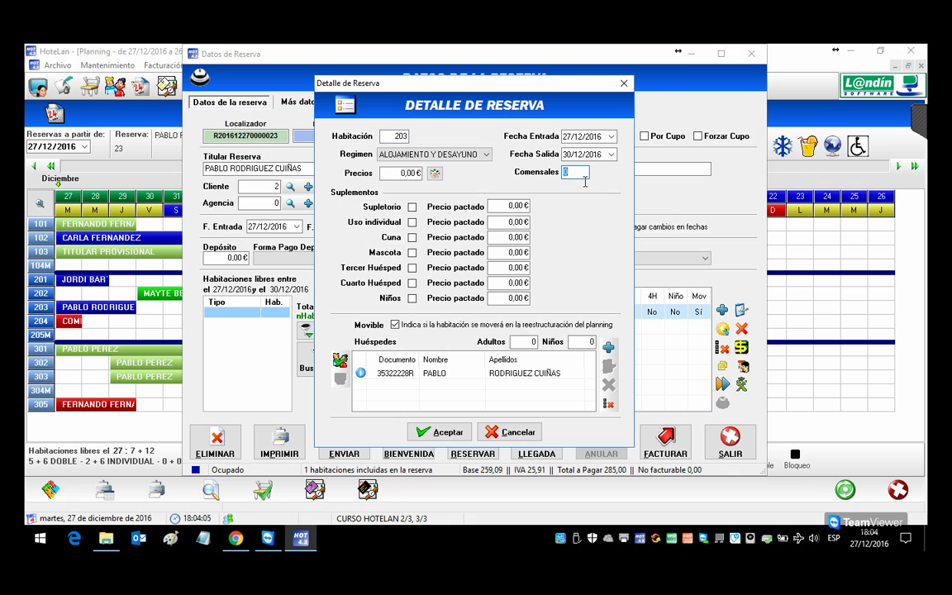
pyautogui.write('2')
pyautogui.press('Tab')
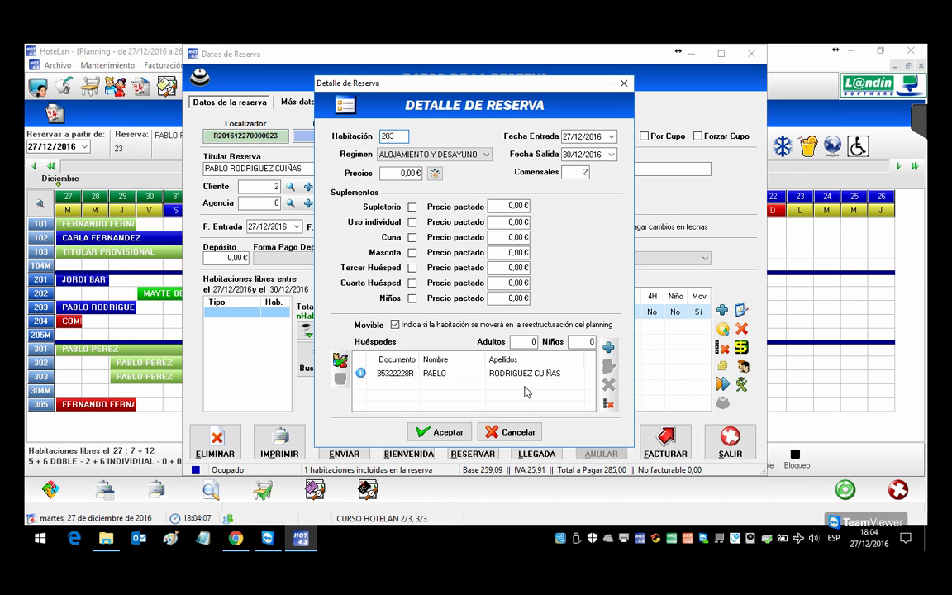
pyautogui.click(446, 432)
# Step: Set room 203 to 2 adults, keeping the entered counts without recalculating
pyautogui.doubleClick(468, 313)
pyautogui.click(523, 342)
pyautogui.write('2')
pyautogui.press('Tab')
pyautogui.click(438, 432)
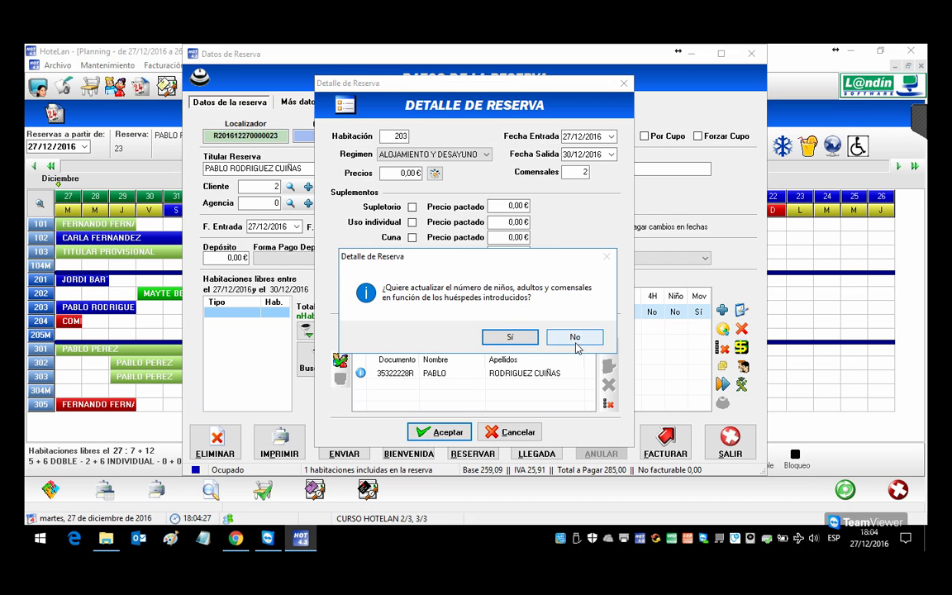
pyautogui.click(510, 337)
pyautogui.press('Return')
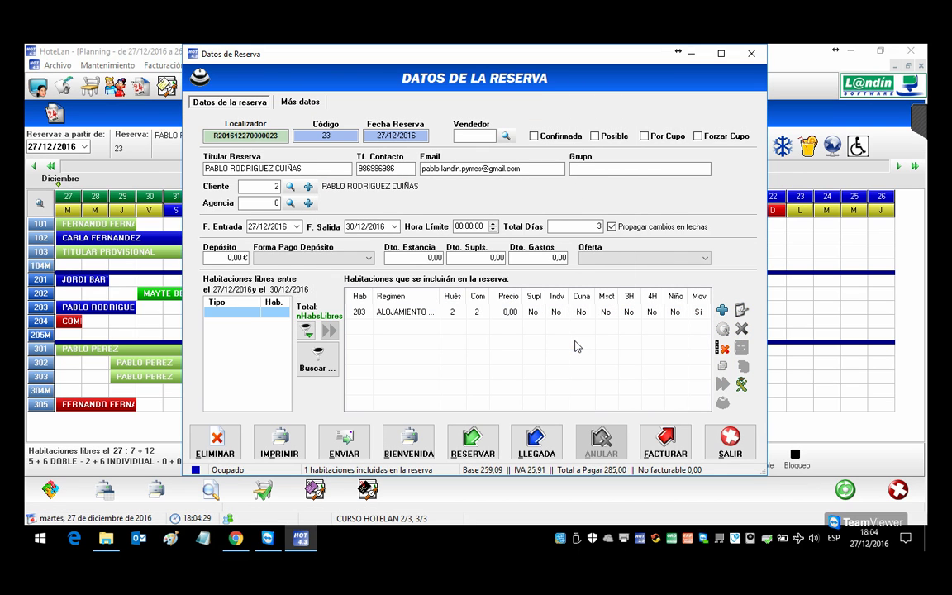
# Step: Try 4 adults for room 203 and let the counts recalculate
pyautogui.doubleClick(460, 314)
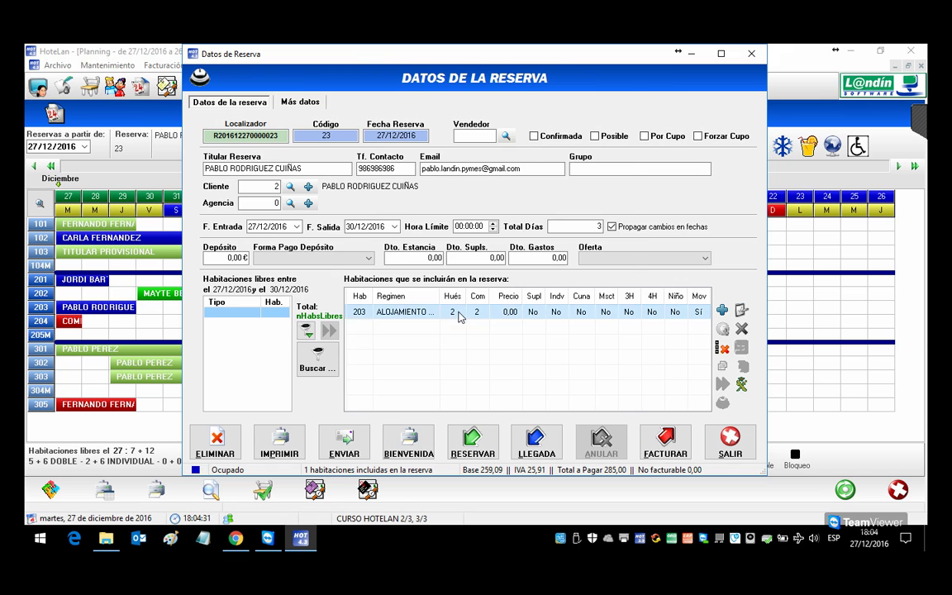
pyautogui.click(583, 178)
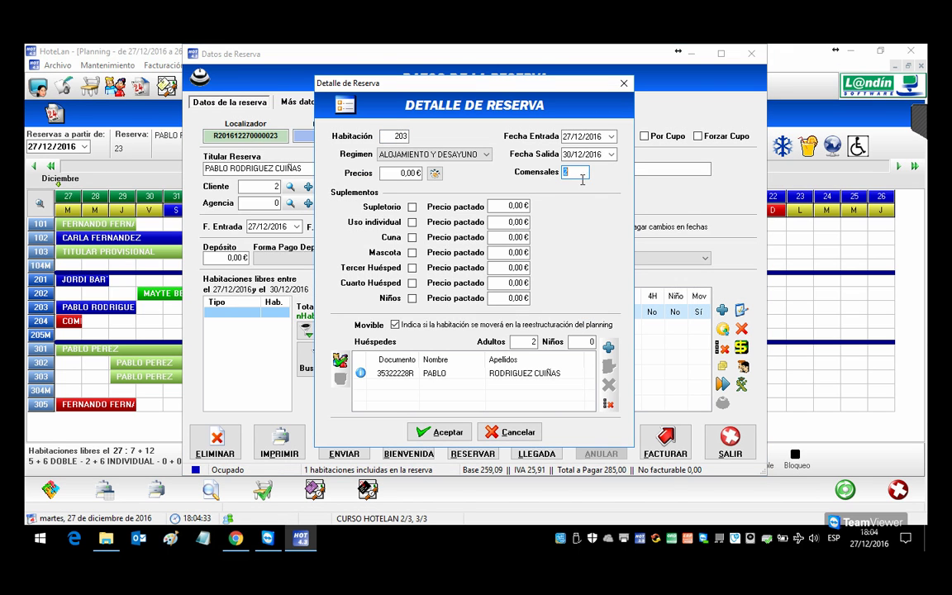
pyautogui.click(529, 343)
pyautogui.write('4')
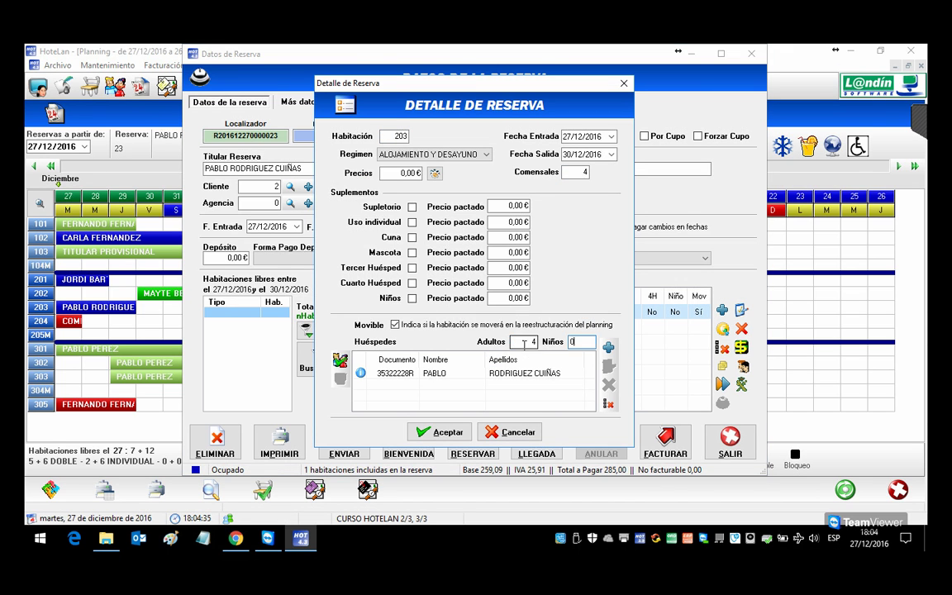
pyautogui.click(444, 429)
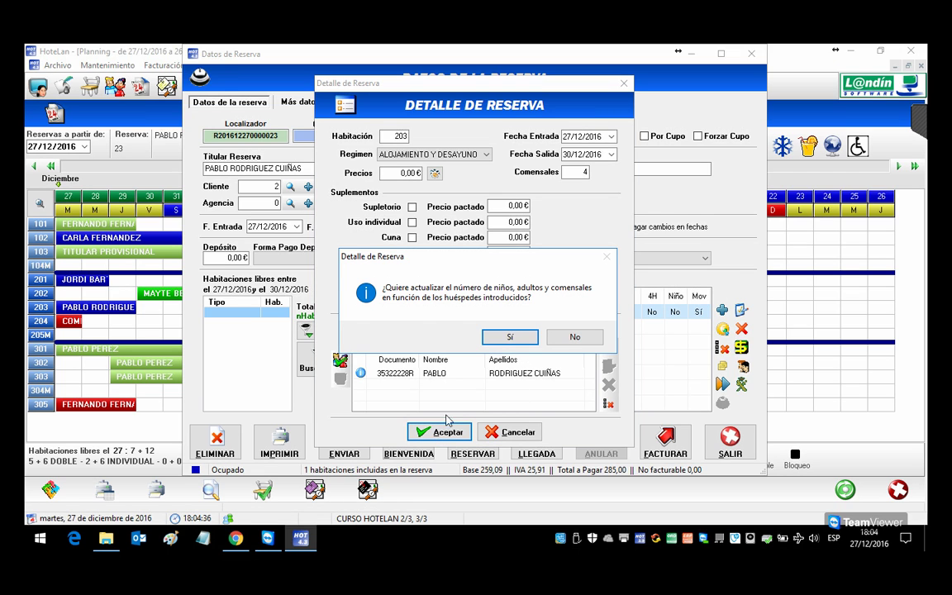
pyautogui.click(510, 338)
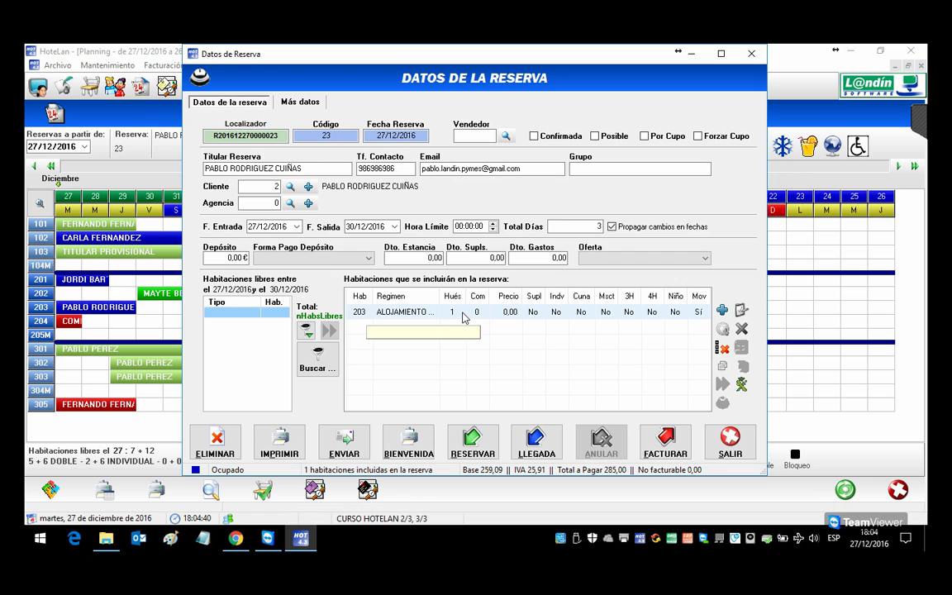
# Step: Set room 203 back to 2 adults without recalculating and close the details
pyautogui.doubleClick(476, 316)
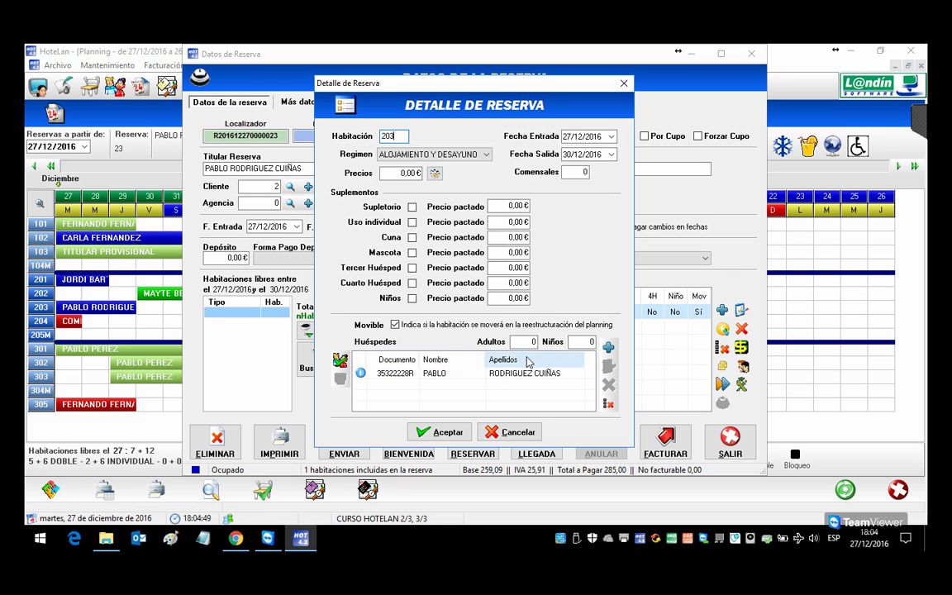
pyautogui.click(534, 344)
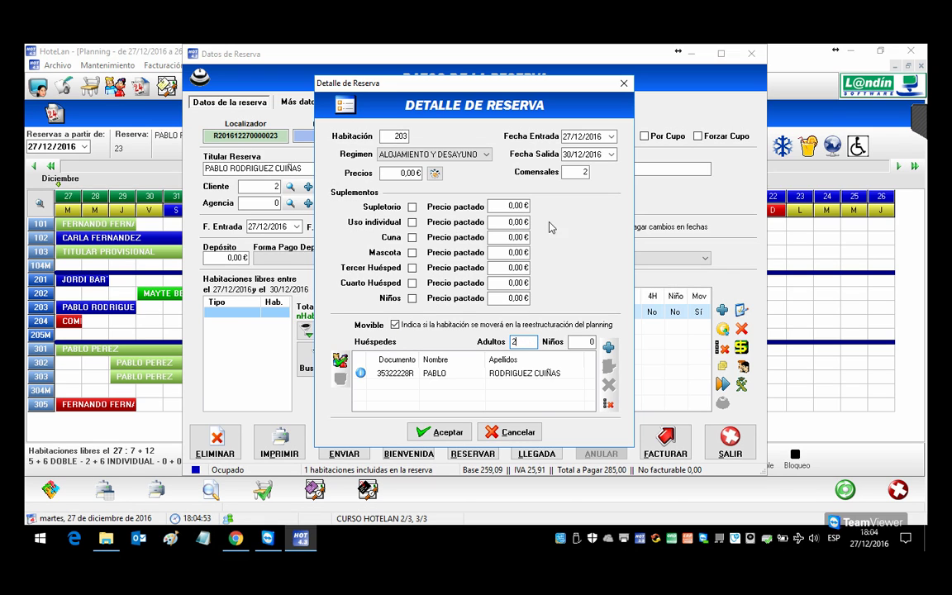
pyautogui.press('Tab')
pyautogui.click(438, 431)
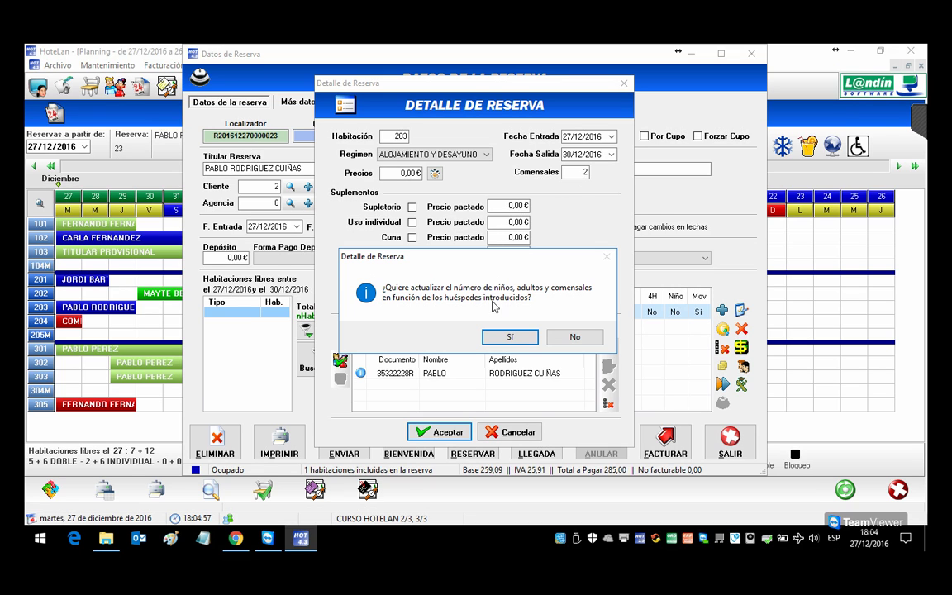
pyautogui.click(573, 337)
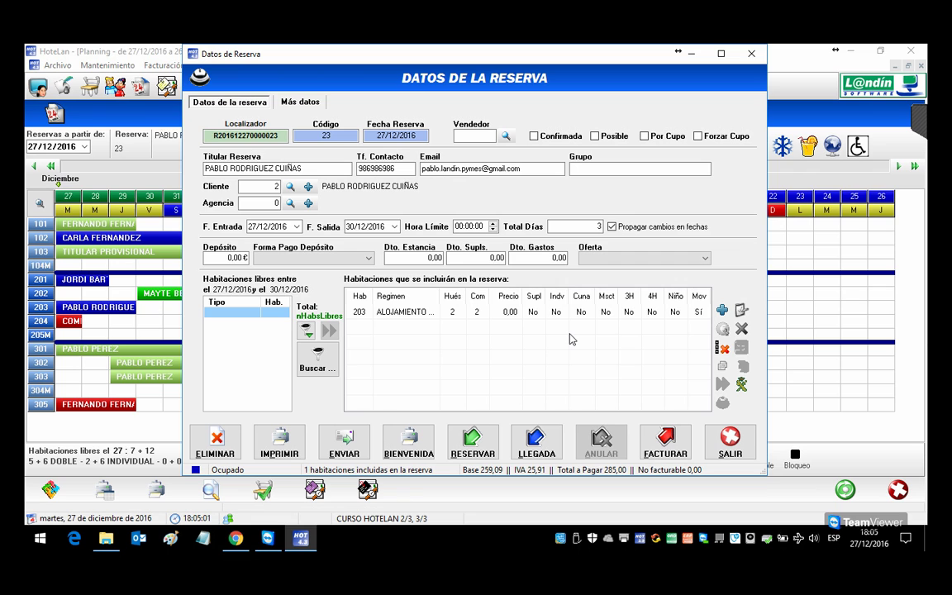
pyautogui.click(477, 313)
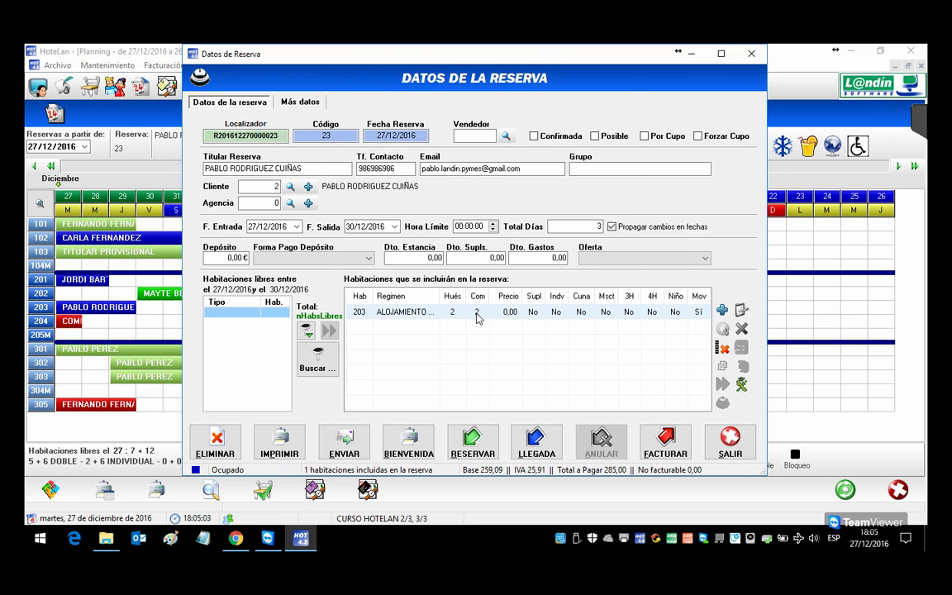
pyautogui.doubleClick(477, 314)
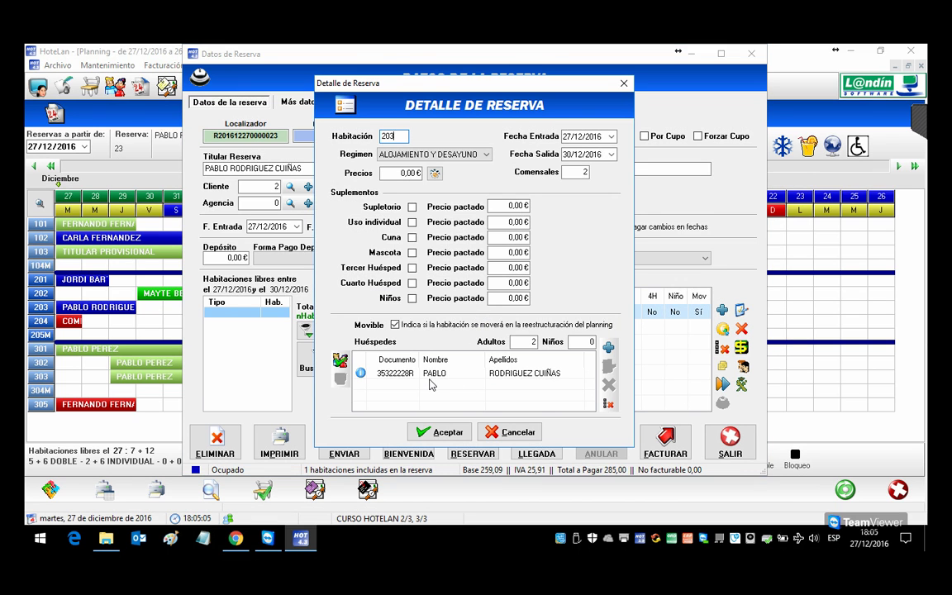
pyautogui.press('Return')
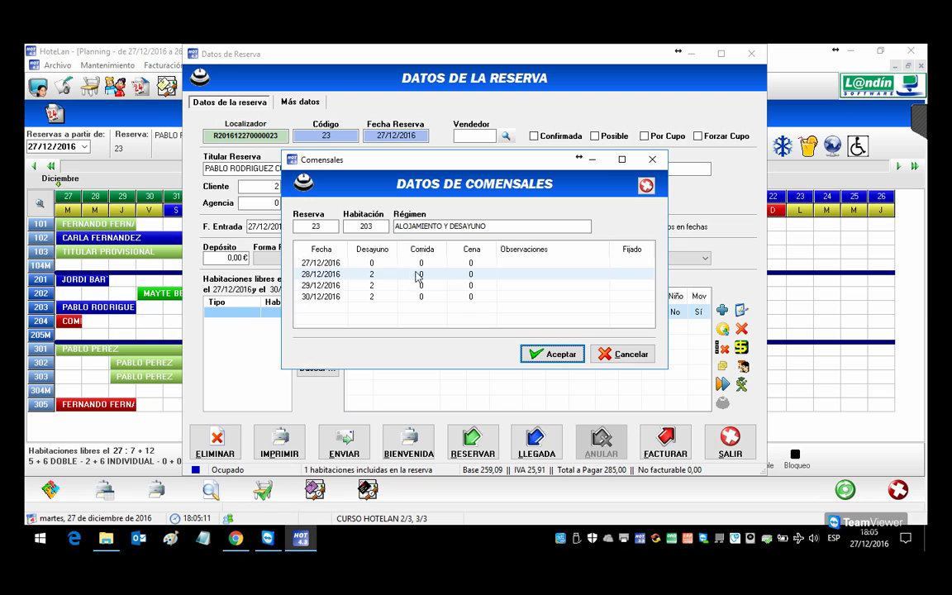
# Step: Set 3 lunches and the note CELIACA on the 28/12/2016 meals
pyautogui.click(422, 277)
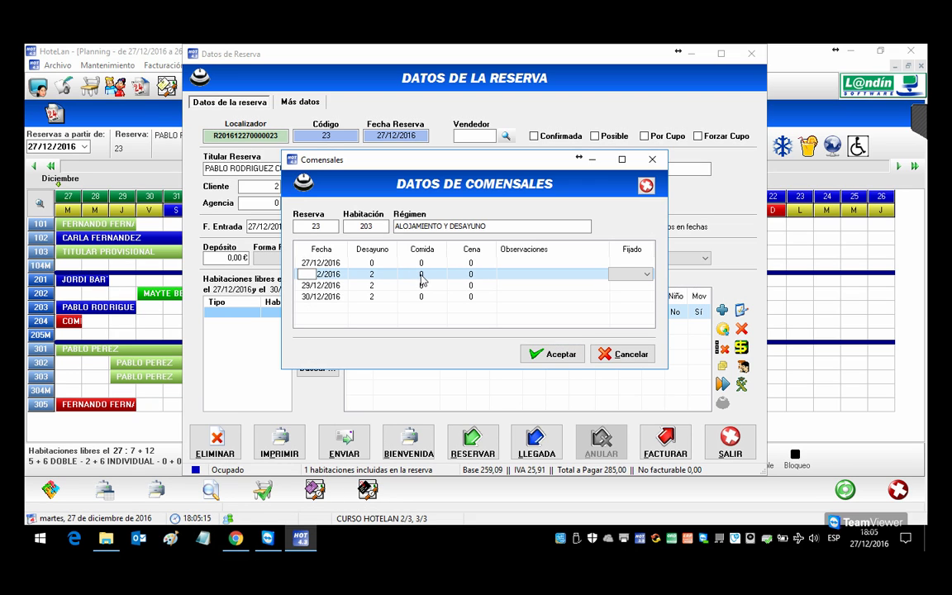
pyautogui.click(421, 278)
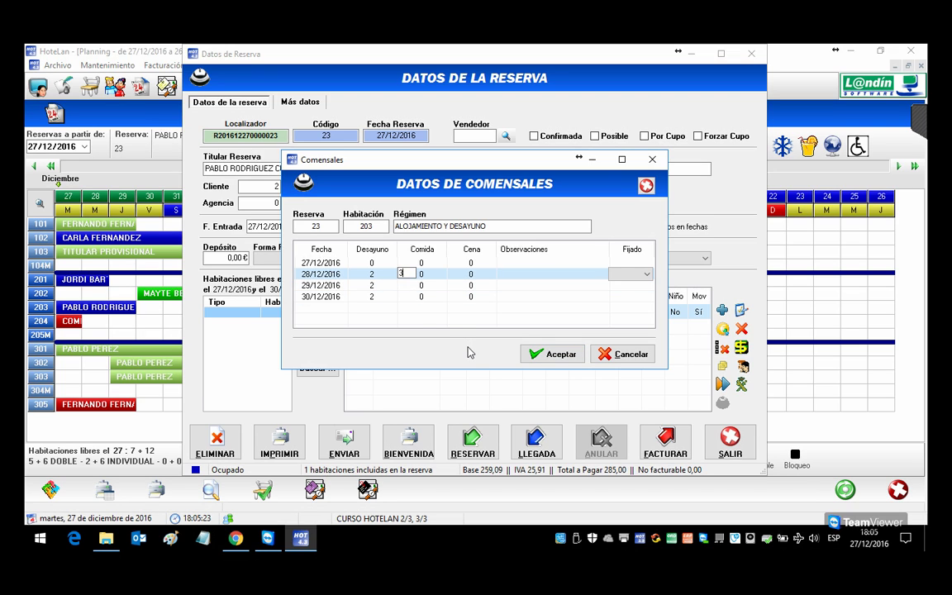
pyautogui.click(552, 276)
pyautogui.click(516, 279)
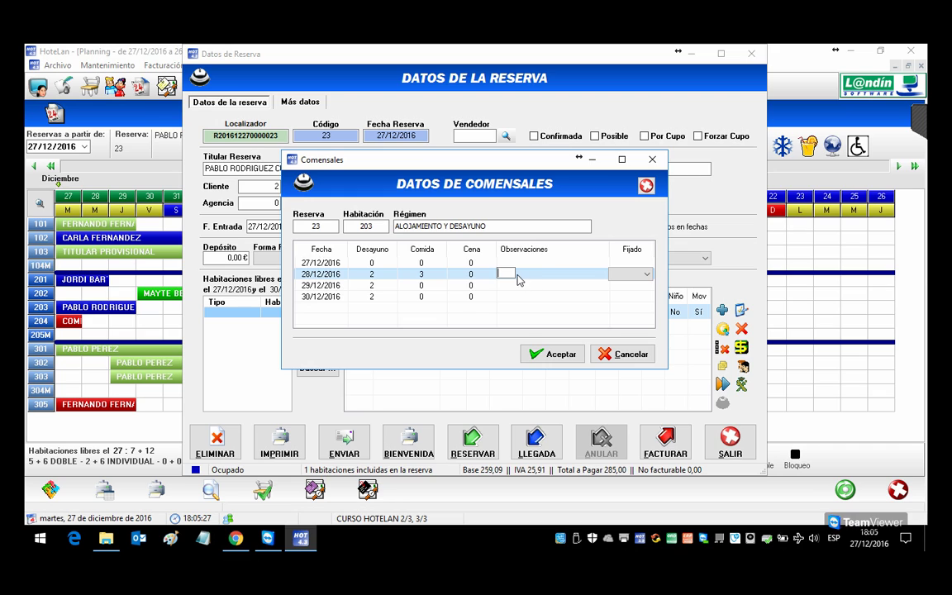
pyautogui.write('CELIACA')
pyautogui.click(647, 275)
# Step: Mark the 27/12 to 30/12/2016 meals as fixed and save the diner data
pyautogui.click(647, 286)
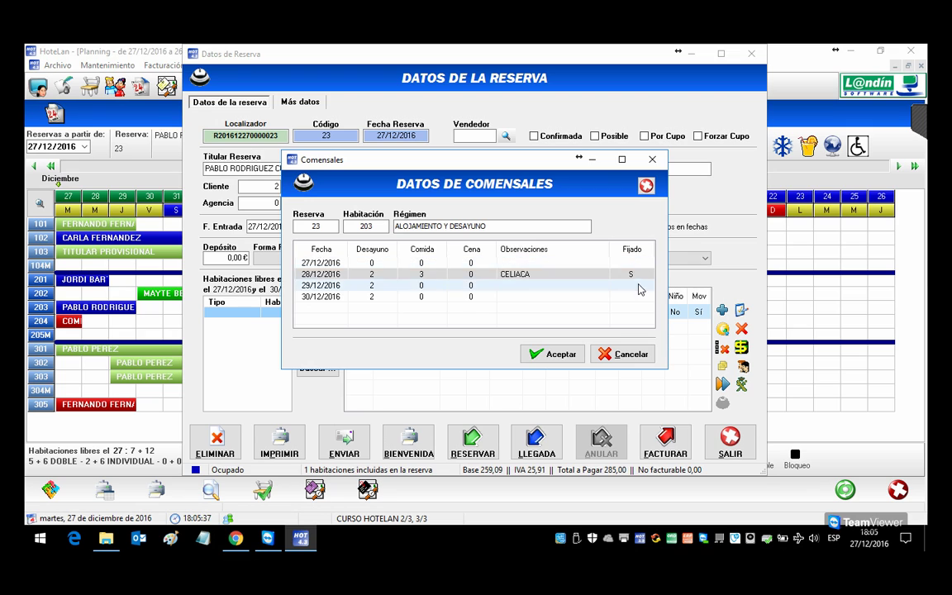
pyautogui.click(647, 286)
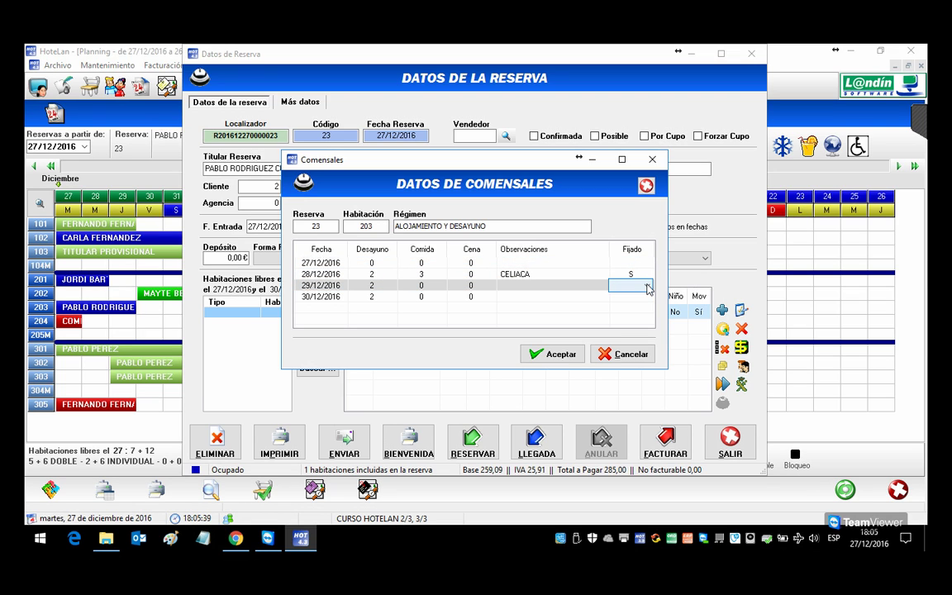
pyautogui.click(647, 286)
pyautogui.click(633, 295)
pyautogui.click(642, 298)
pyautogui.click(646, 298)
pyautogui.click(634, 307)
pyautogui.click(641, 263)
pyautogui.click(647, 264)
pyautogui.click(619, 275)
pyautogui.click(554, 354)
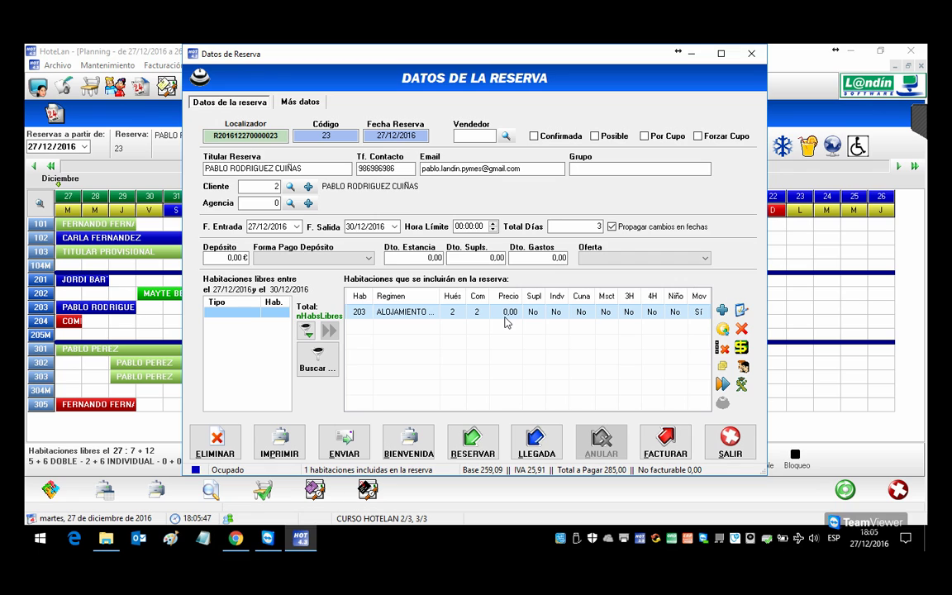
# Step: Check the 28/12/2016 diner data and save the modified reservation
pyautogui.doubleClick(673, 330)
pyautogui.click(420, 275)
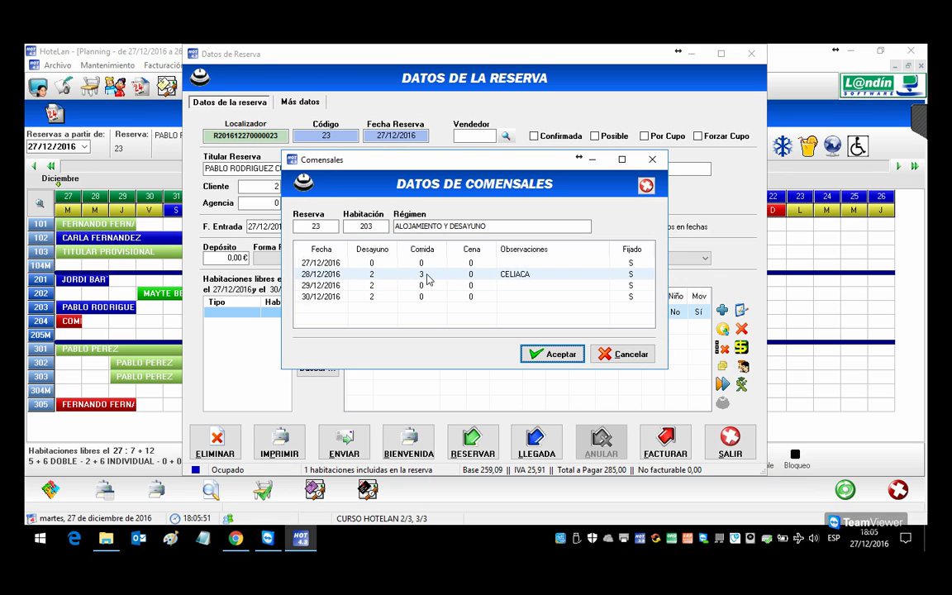
pyautogui.press('Return')
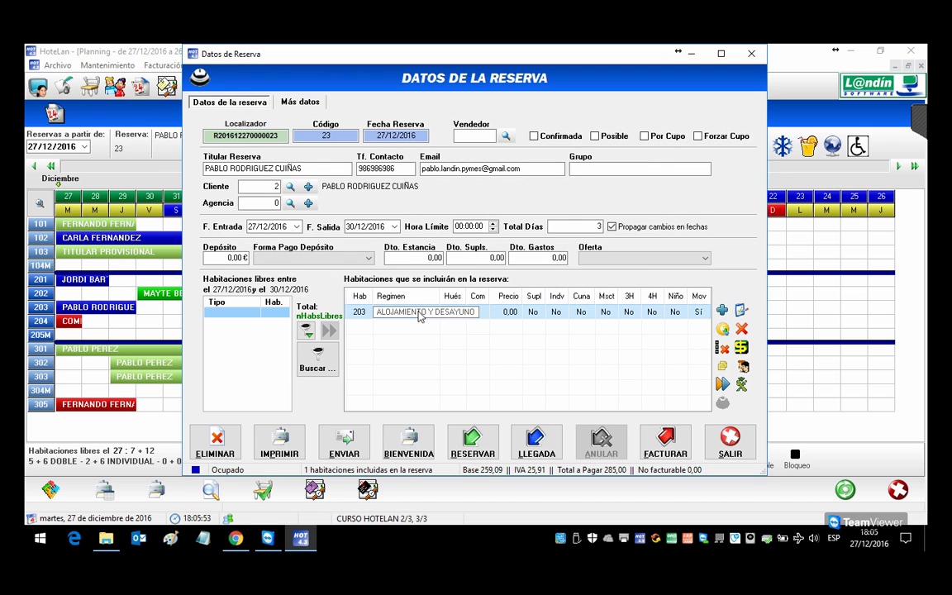
pyautogui.click(494, 426)
pyautogui.click(521, 336)
# Step: Set room 203 to 3 adults and let the counts update
pyautogui.doubleClick(425, 313)
pyautogui.click(574, 173)
pyautogui.click(514, 341)
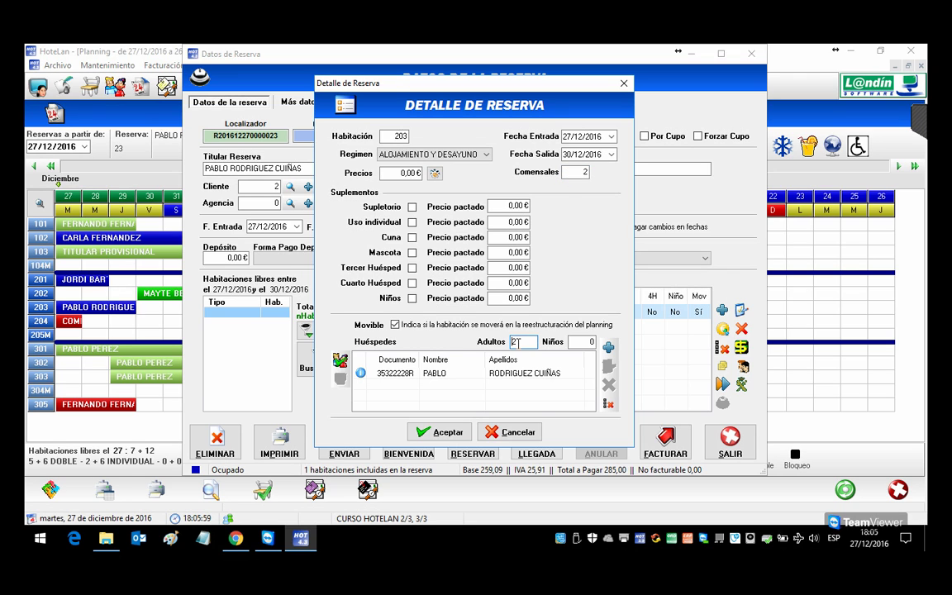
pyautogui.write('3')
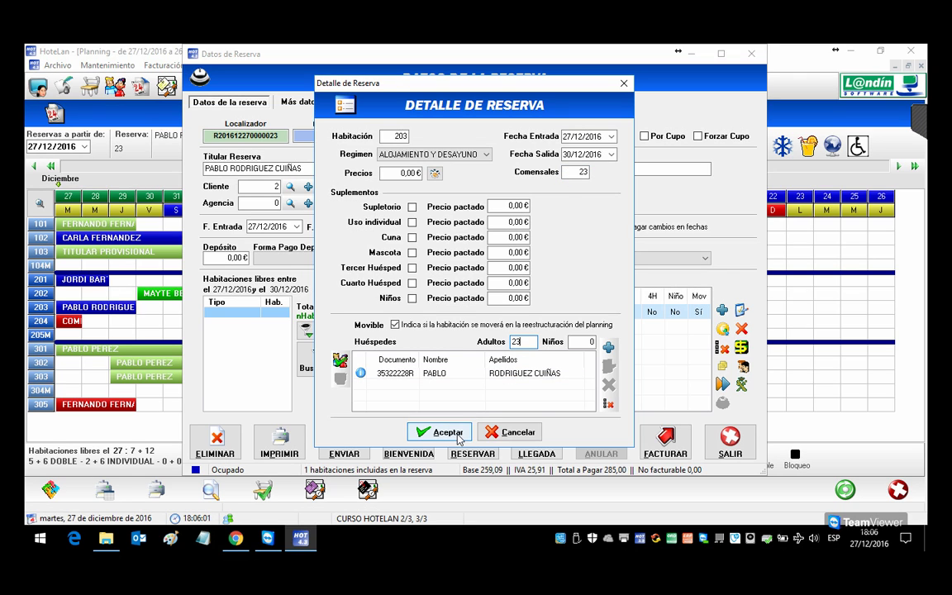
pyautogui.click(438, 431)
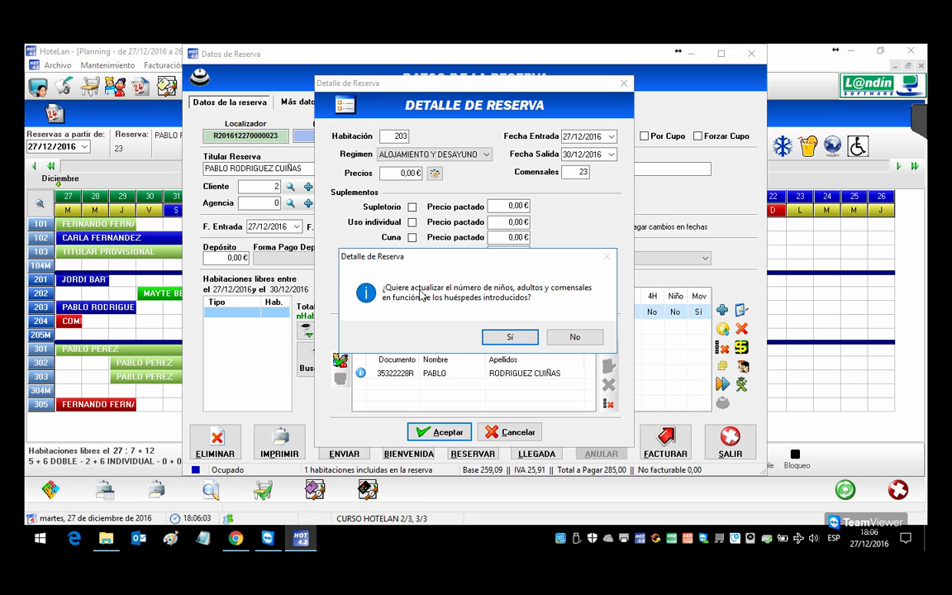
pyautogui.click(502, 341)
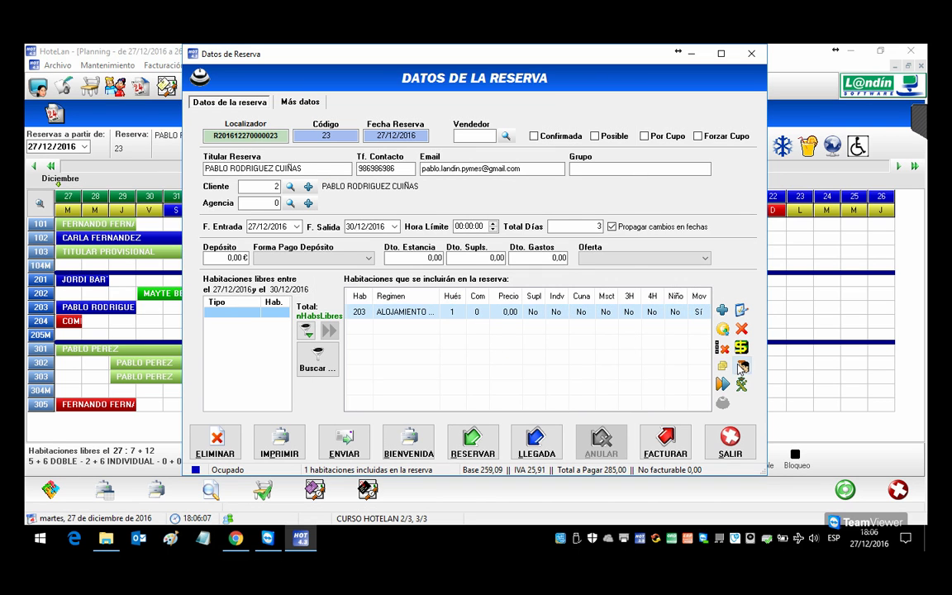
# Step: Review room 203's diner data and booking details, closing them unchanged
pyautogui.click(727, 366)
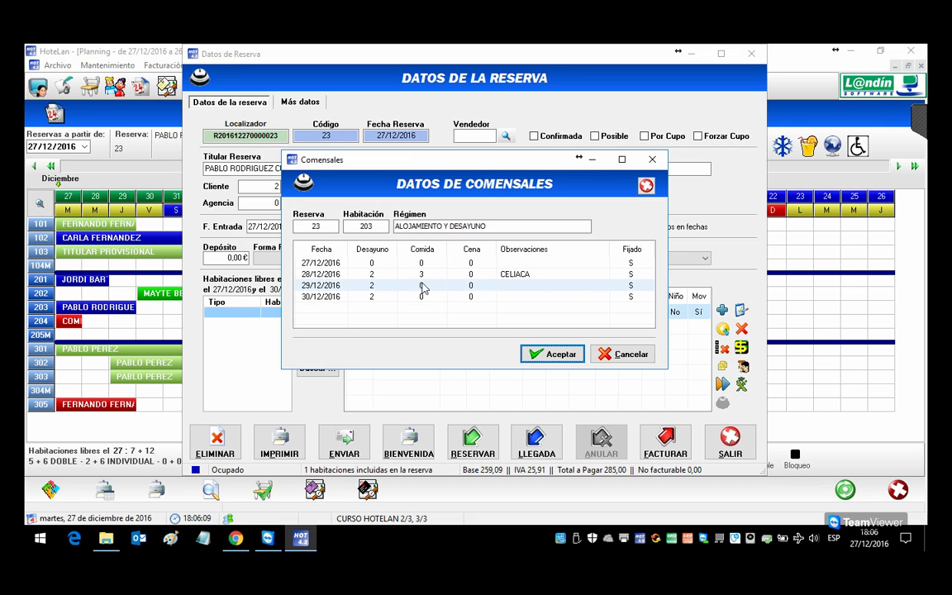
pyautogui.click(626, 354)
pyautogui.doubleClick(442, 289)
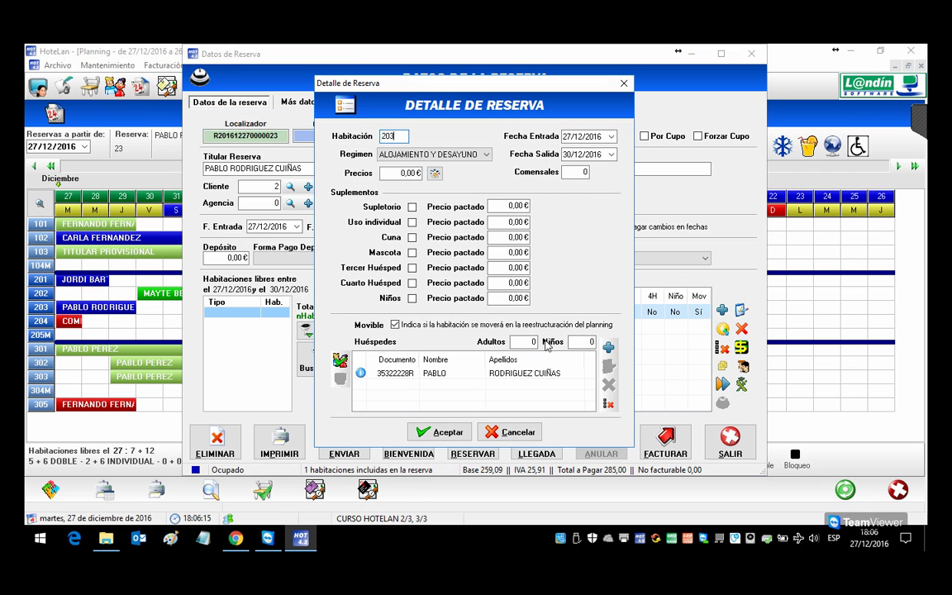
pyautogui.click(521, 432)
pyautogui.doubleClick(460, 287)
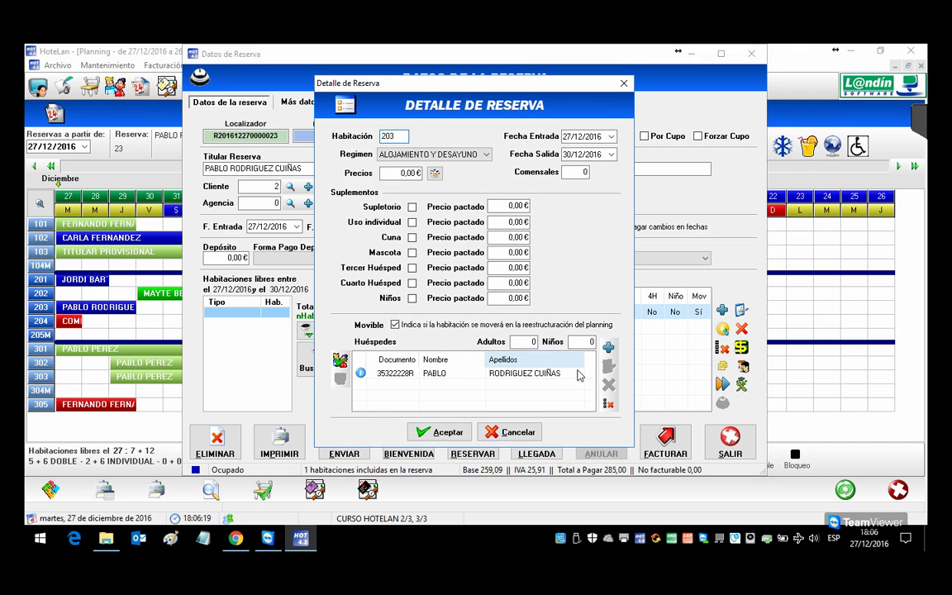
pyautogui.click(514, 433)
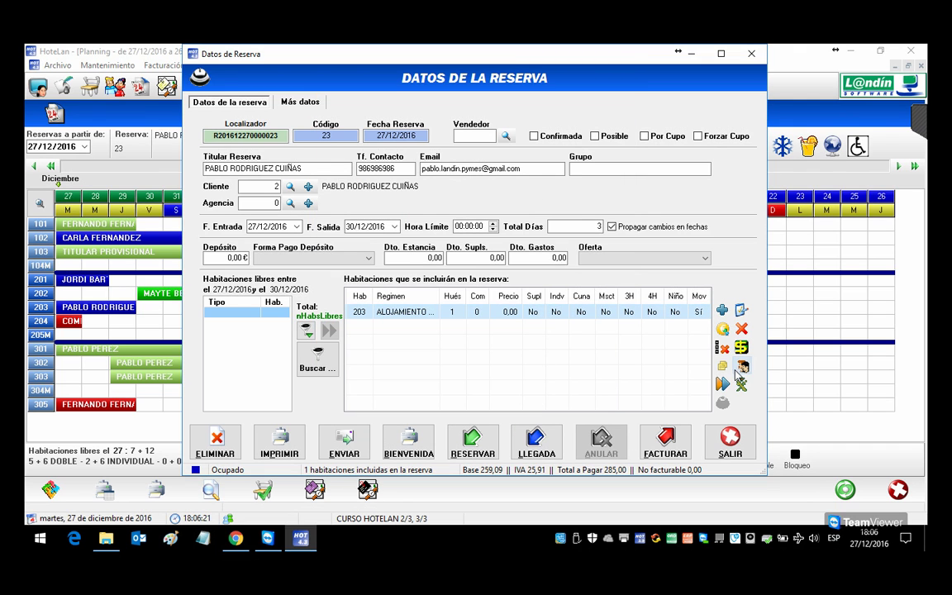
pyautogui.click(740, 368)
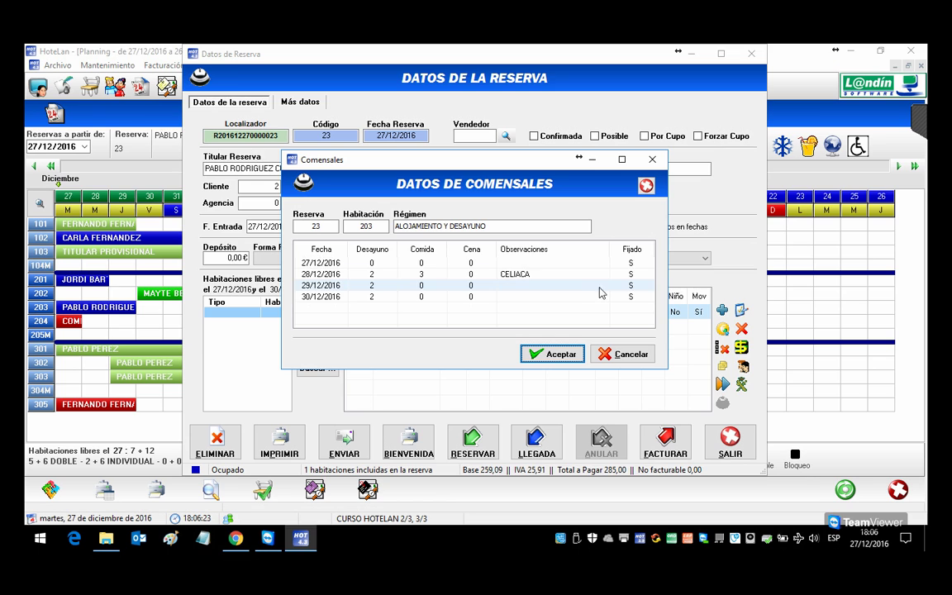
pyautogui.click(626, 354)
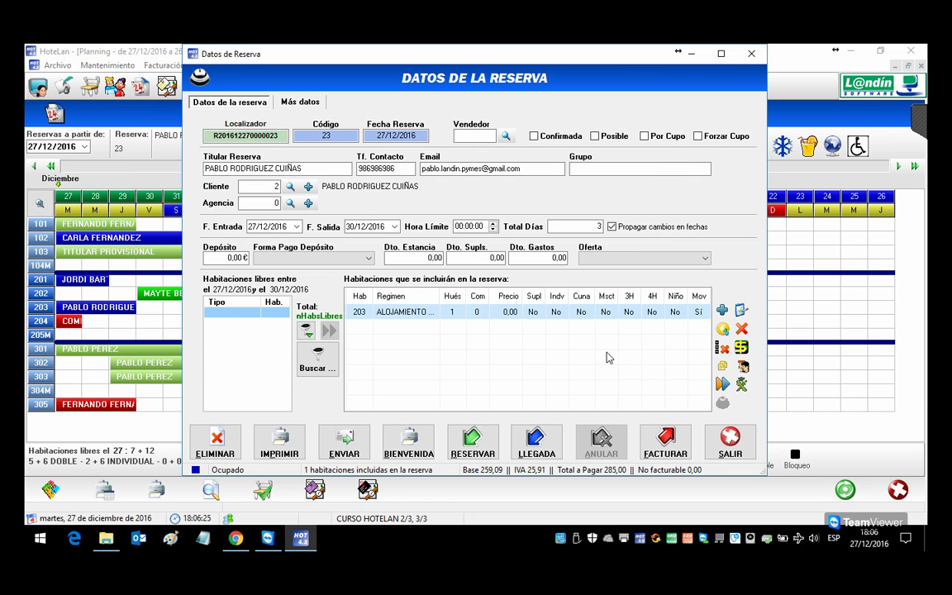
# Step: Confirm 3 adults for room 203 without recalculating, accept the diner data, and register arrival
pyautogui.doubleClick(456, 313)
pyautogui.click(528, 343)
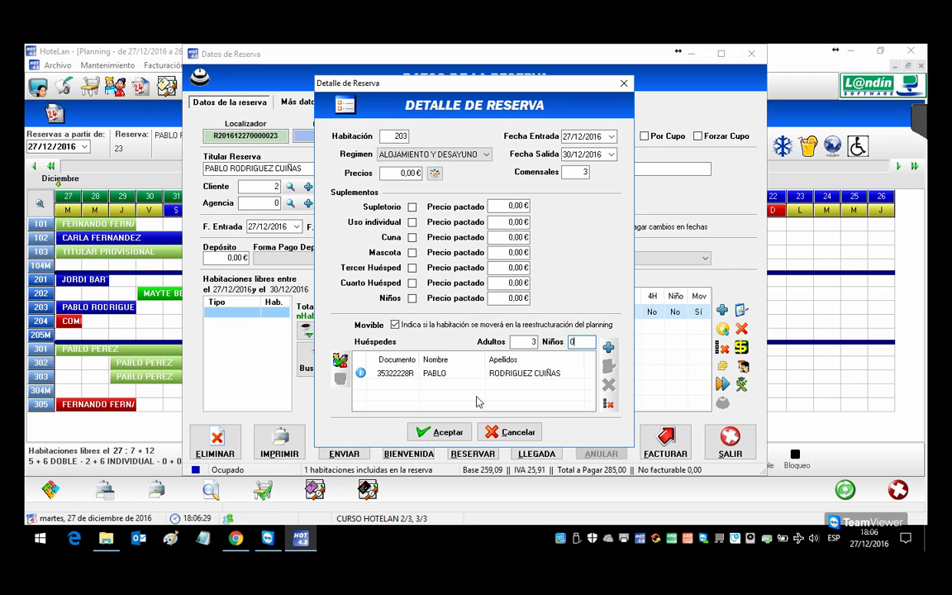
pyautogui.click(452, 428)
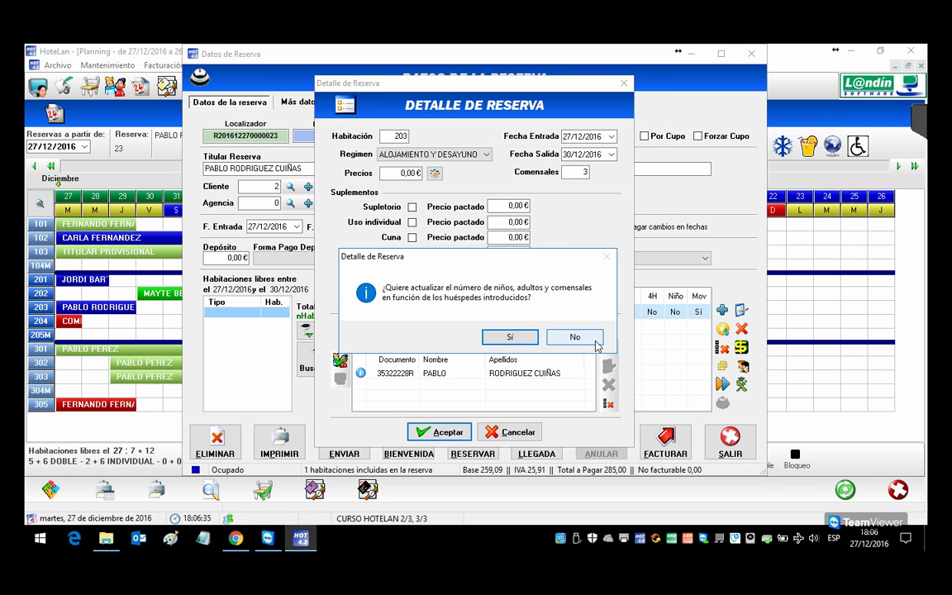
pyautogui.click(578, 337)
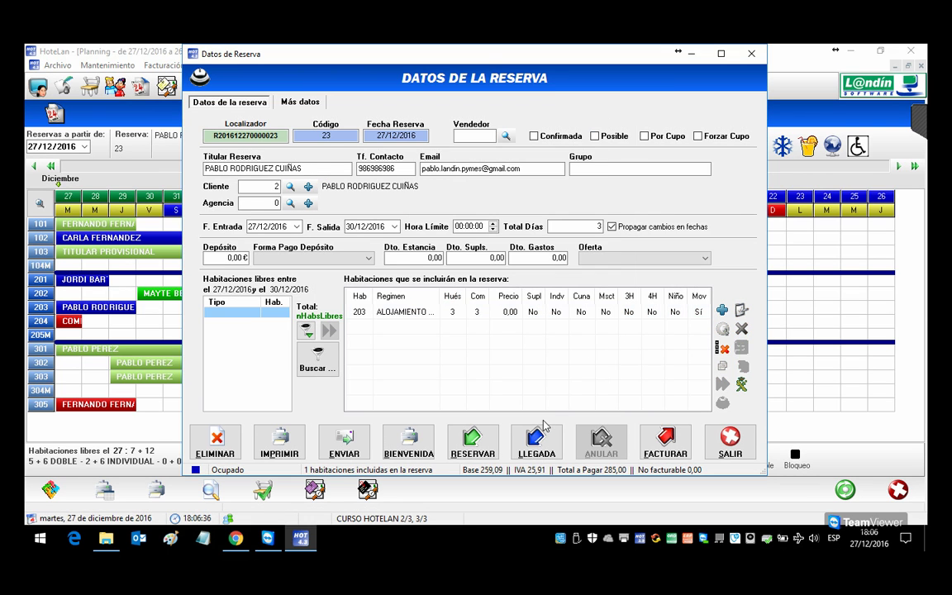
pyautogui.click(498, 314)
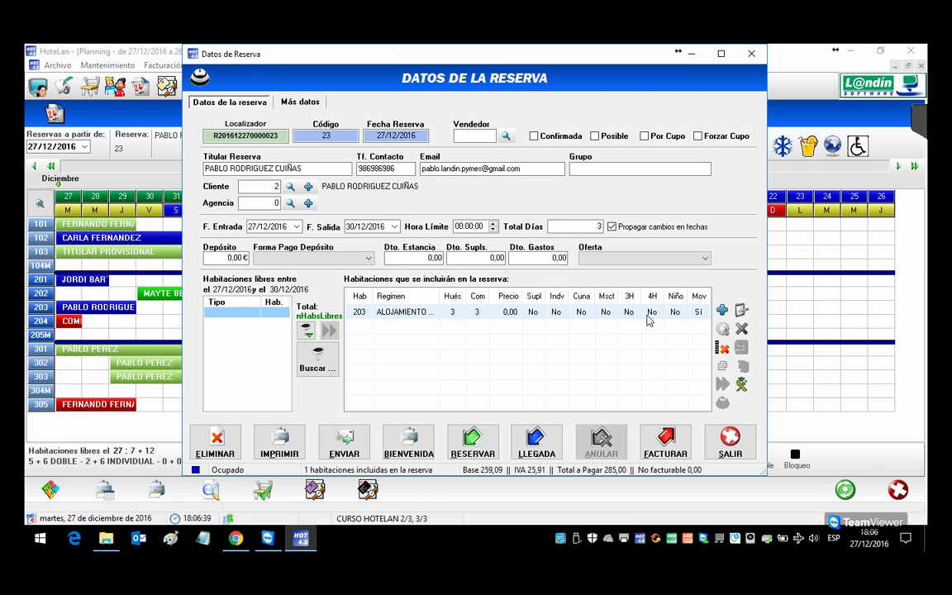
pyautogui.click(724, 366)
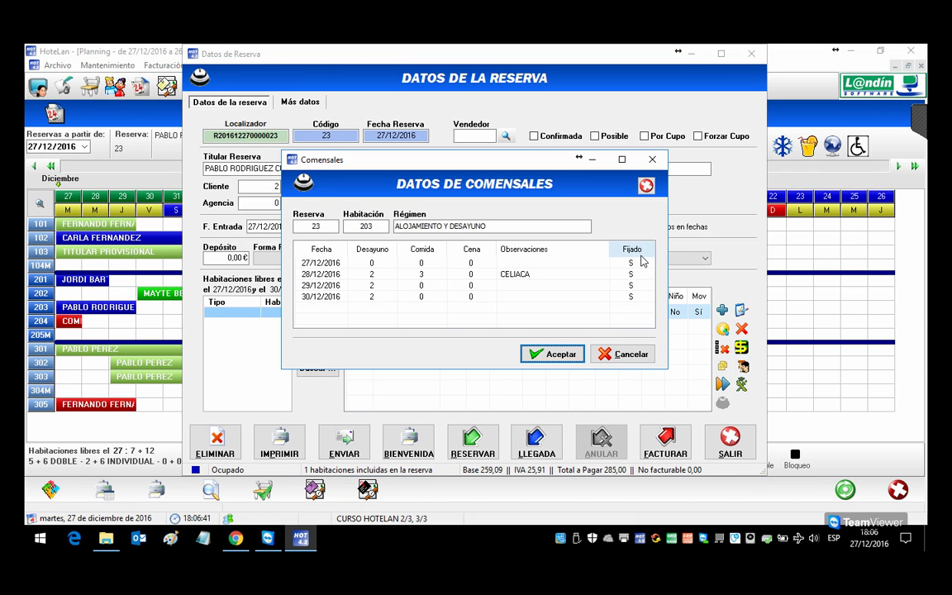
pyautogui.click(558, 355)
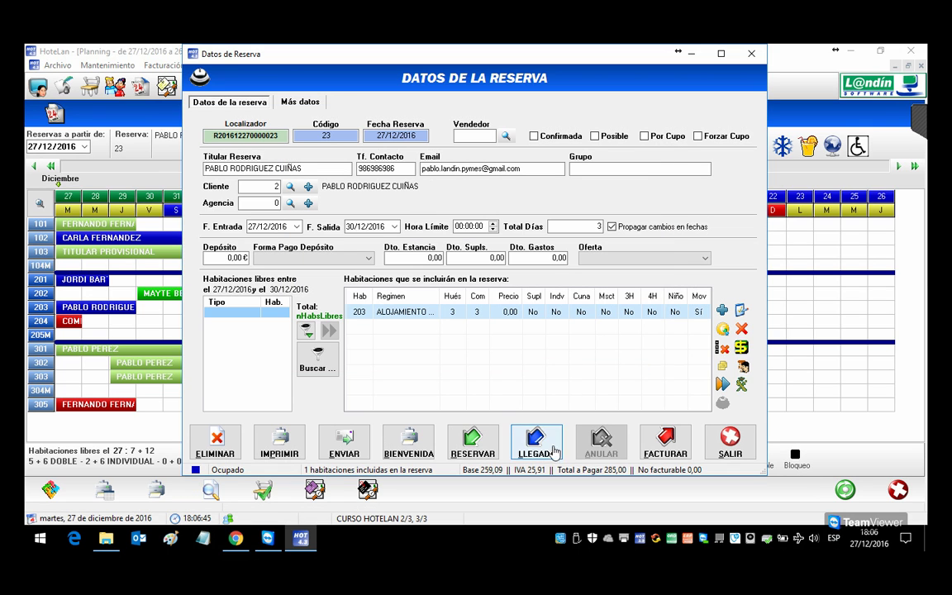
pyautogui.click(556, 454)
# Step: Preview the kitchen listing through 01/01/2017 with observations, then close the preview
pyautogui.click(479, 305)
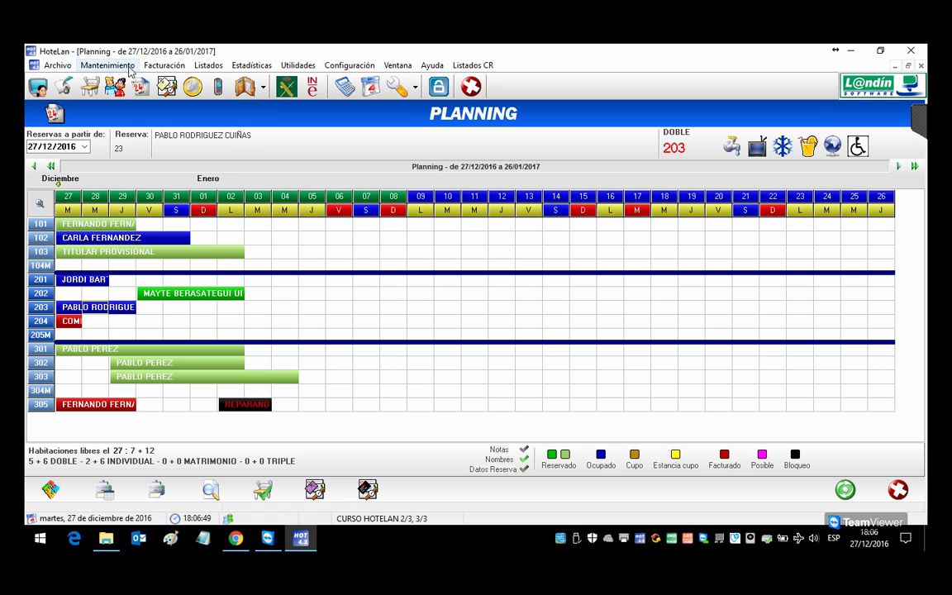
pyautogui.click(198, 65)
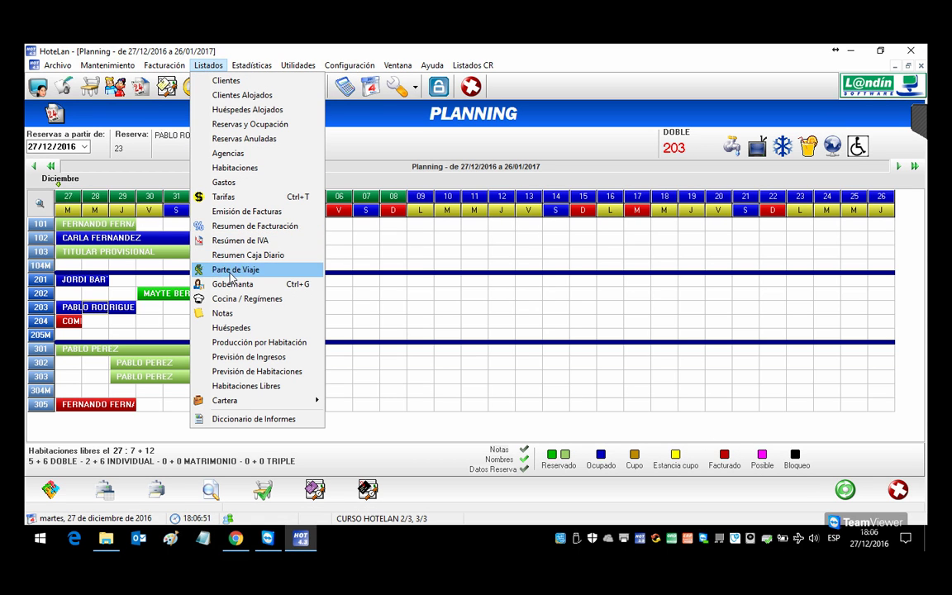
pyautogui.click(235, 302)
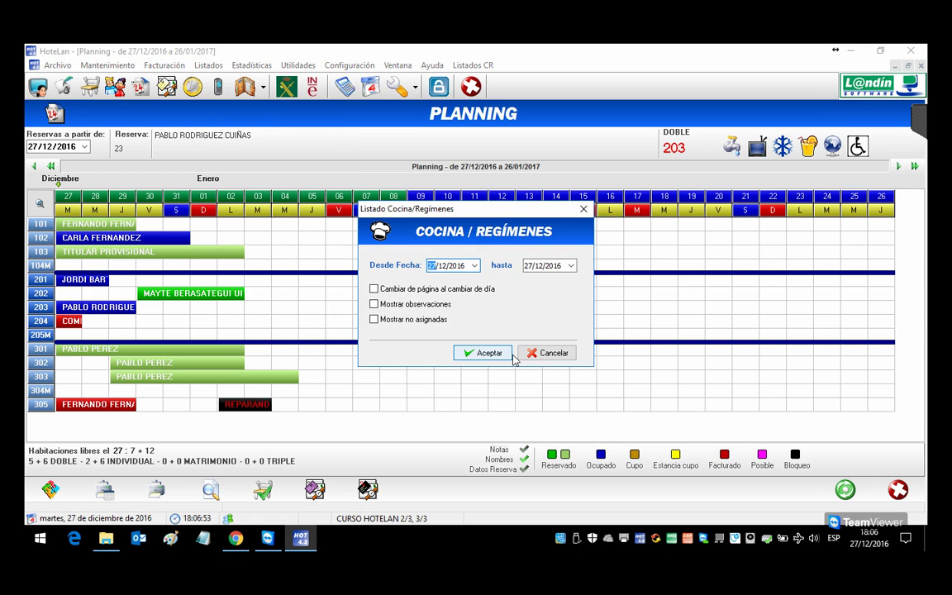
pyautogui.click(570, 265)
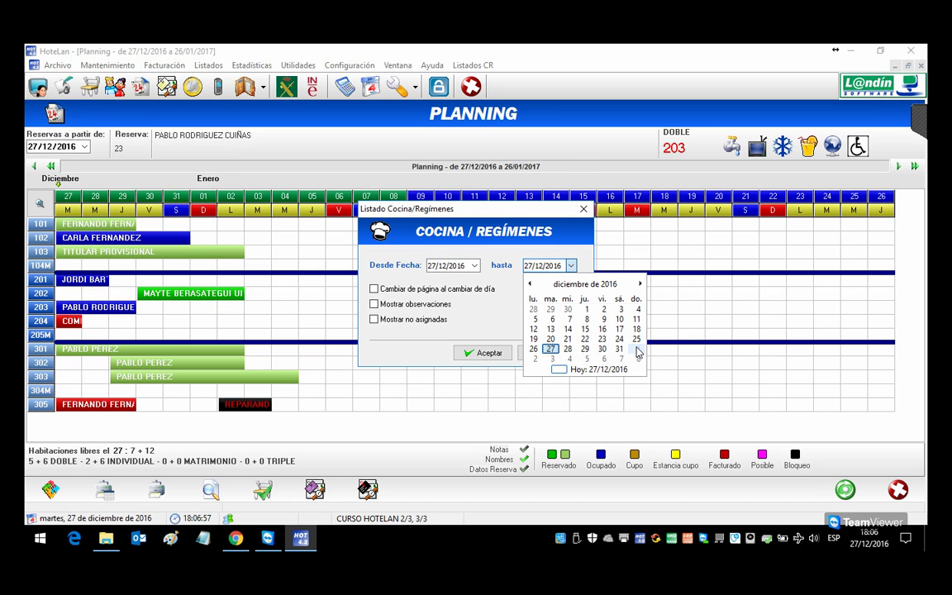
pyautogui.click(636, 353)
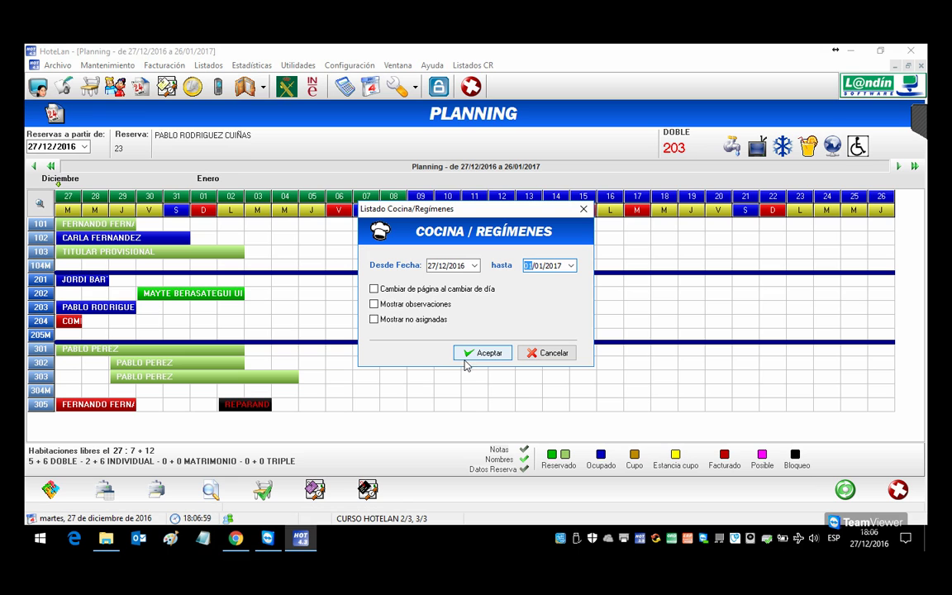
pyautogui.click(373, 304)
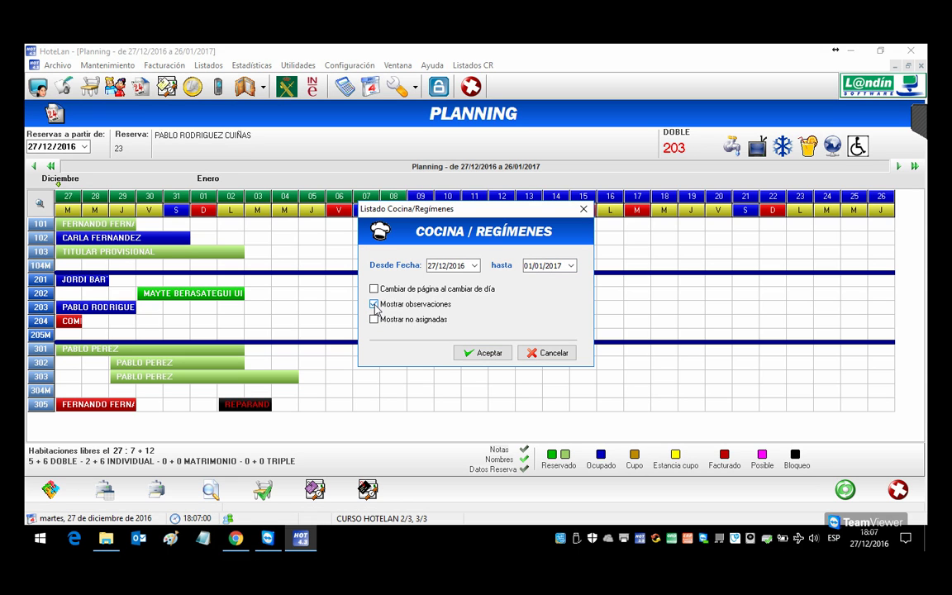
pyautogui.click(486, 354)
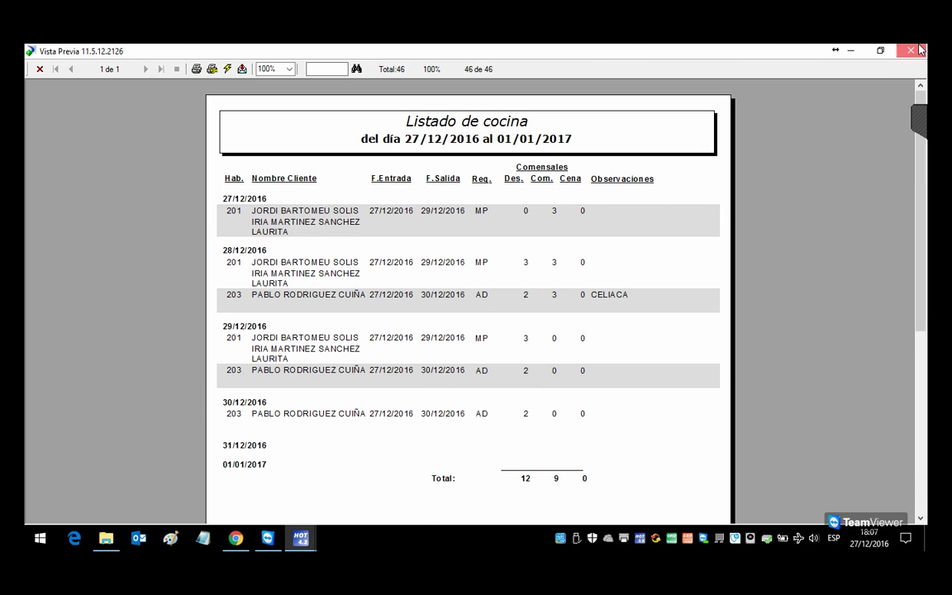
pyautogui.press('Escape')
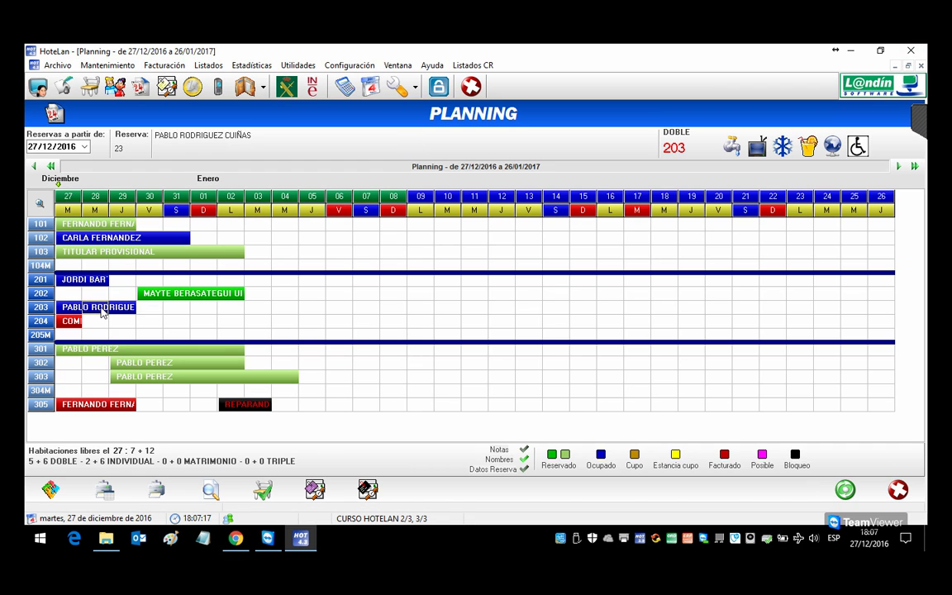
# Step: Add a CAF cafeteria charge of 3 units at 15,00 to room 203's booking and save it
pyautogui.rightClick(102, 312)
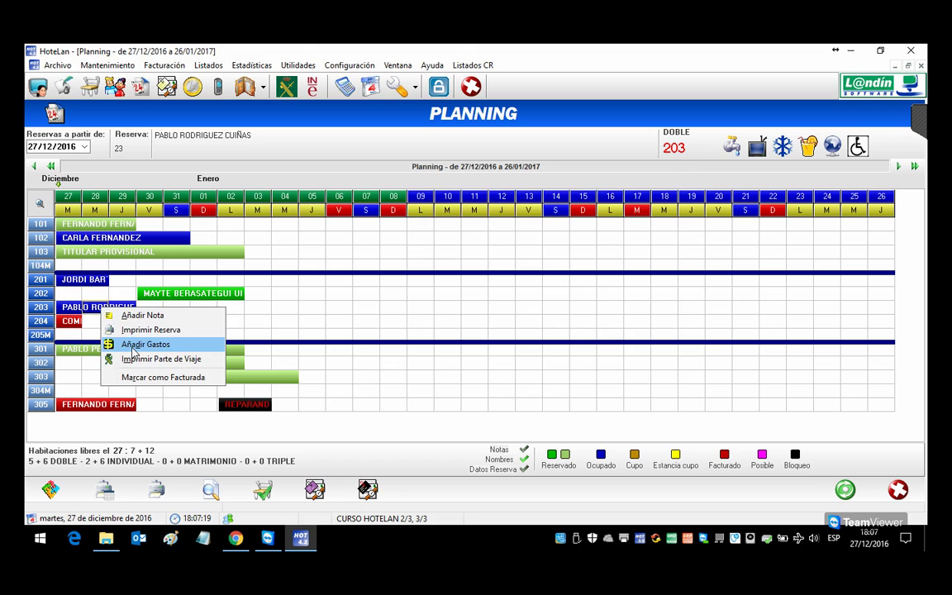
pyautogui.click(130, 345)
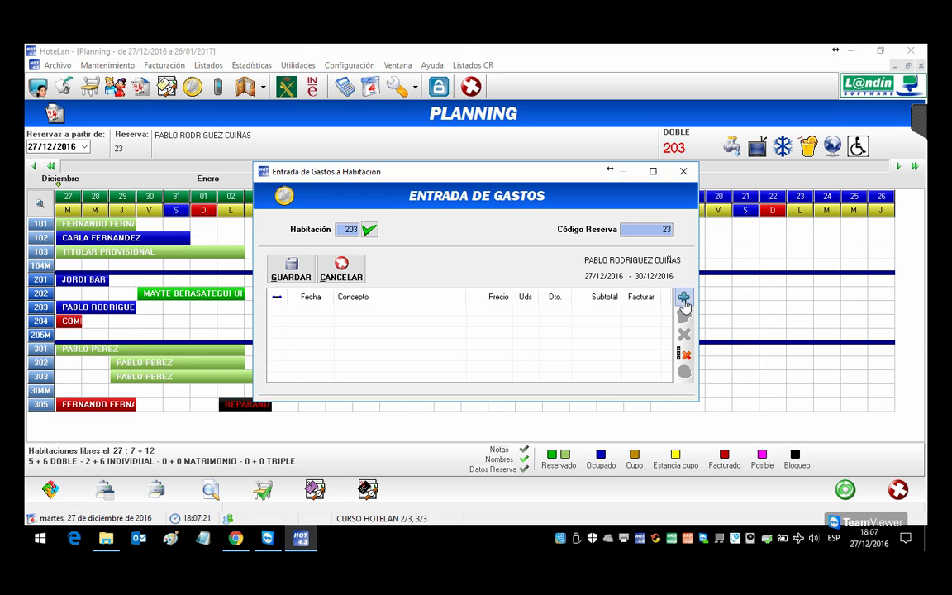
pyautogui.click(683, 297)
pyautogui.click(405, 280)
pyautogui.doubleClick(436, 291)
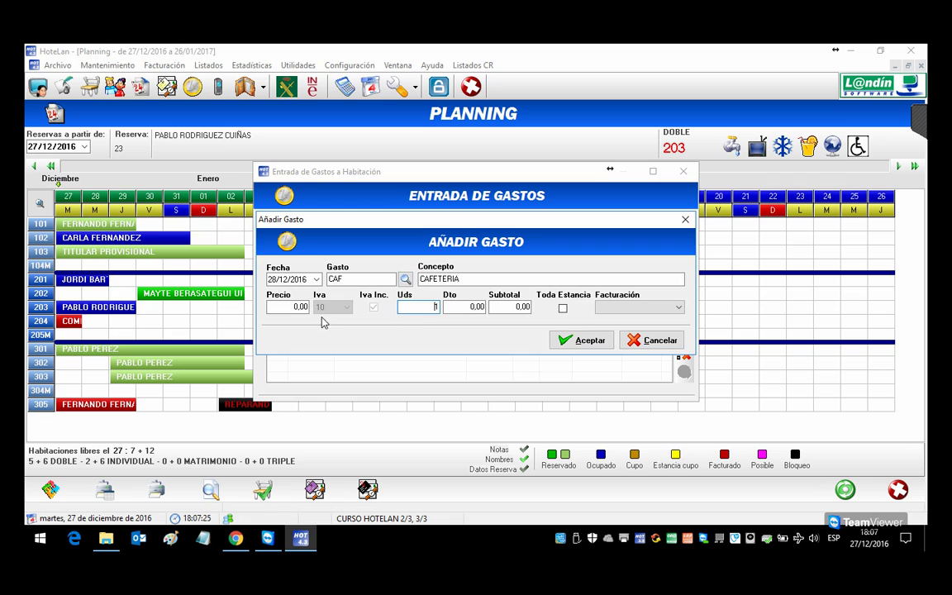
pyautogui.click(308, 308)
pyautogui.write('15')
pyautogui.click(432, 310)
pyautogui.write('3')
pyautogui.click(572, 341)
pyautogui.click(275, 264)
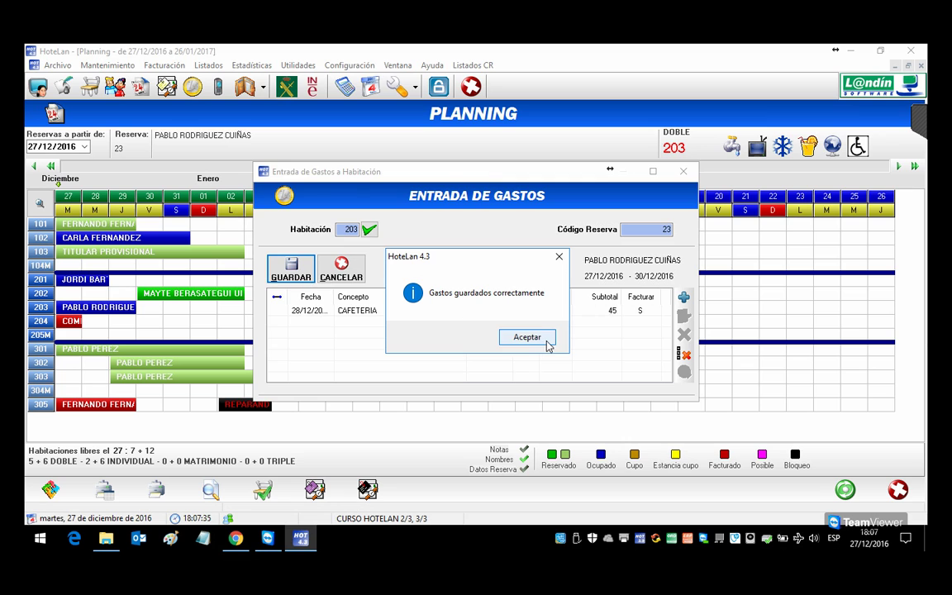
pyautogui.click(538, 338)
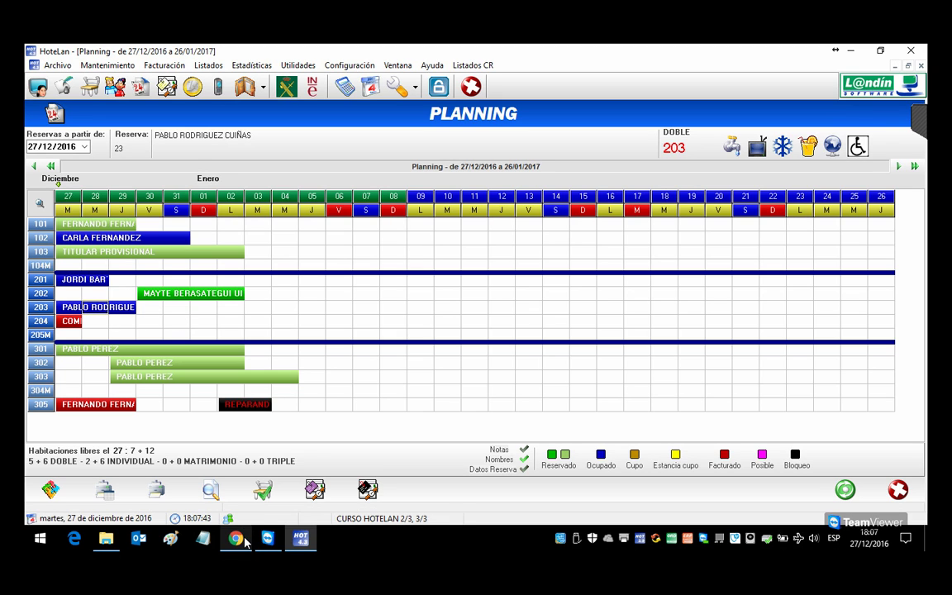
pyautogui.moveTo(245, 542)
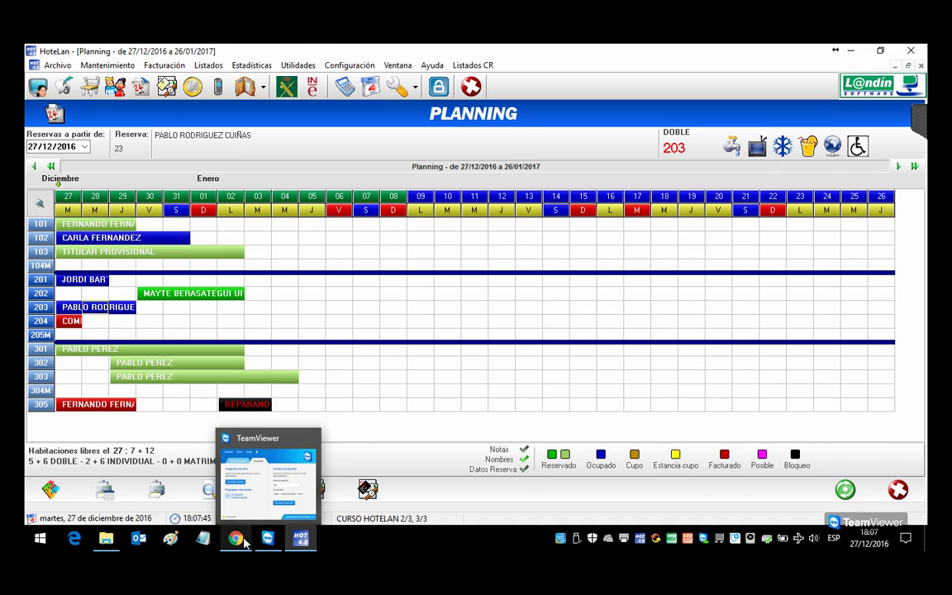
pyautogui.click(236, 539)
pyautogui.click(89, 53)
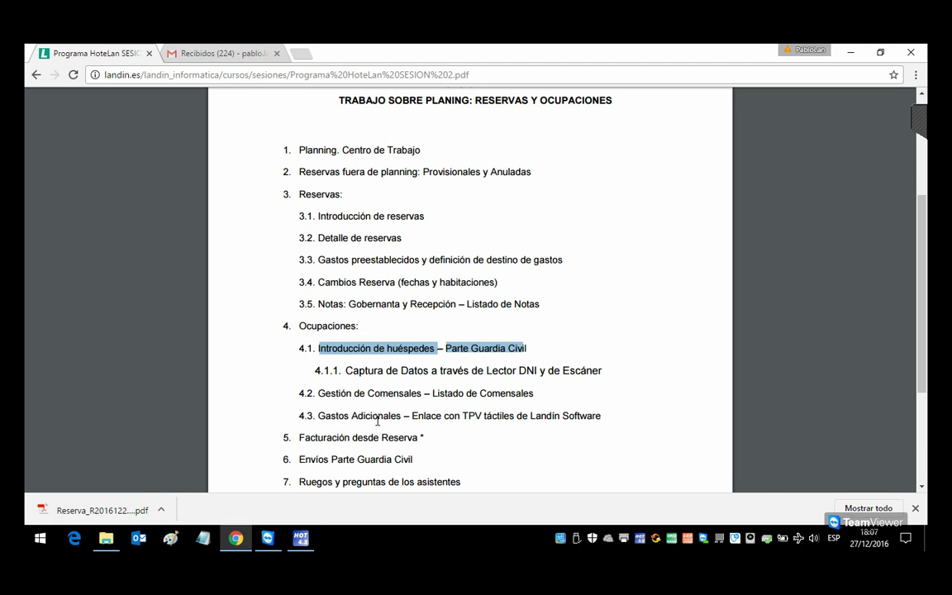
pyautogui.click(300, 538)
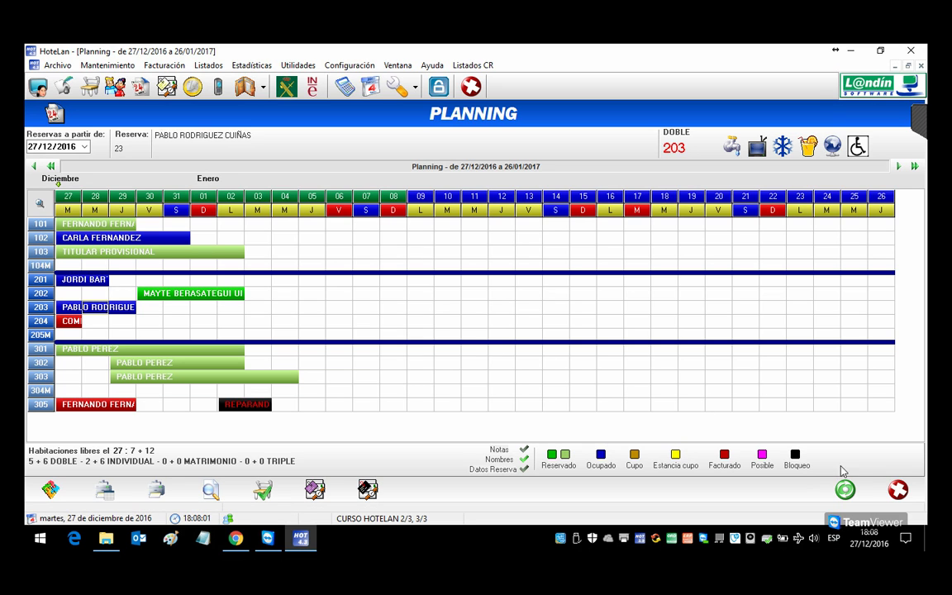
# Step: Group the MenuLan, GesLan TPV Táctil and RizoLan shortcuts beside HoteLan, then launch MenuLan
pyautogui.press('super+d')
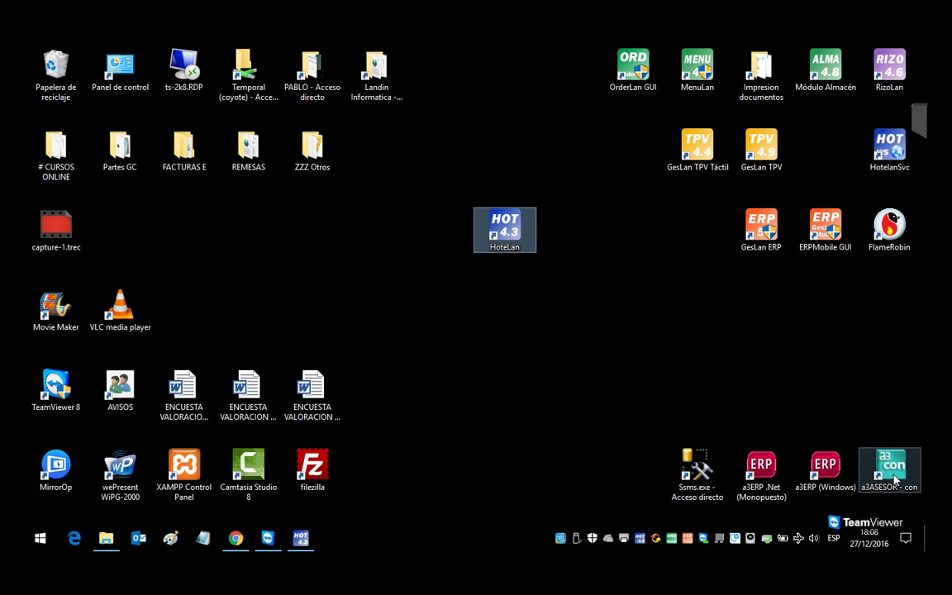
pyautogui.moveTo(695, 85); pyautogui.dragTo(436, 186)
pyautogui.moveTo(698, 147); pyautogui.dragTo(504, 149)
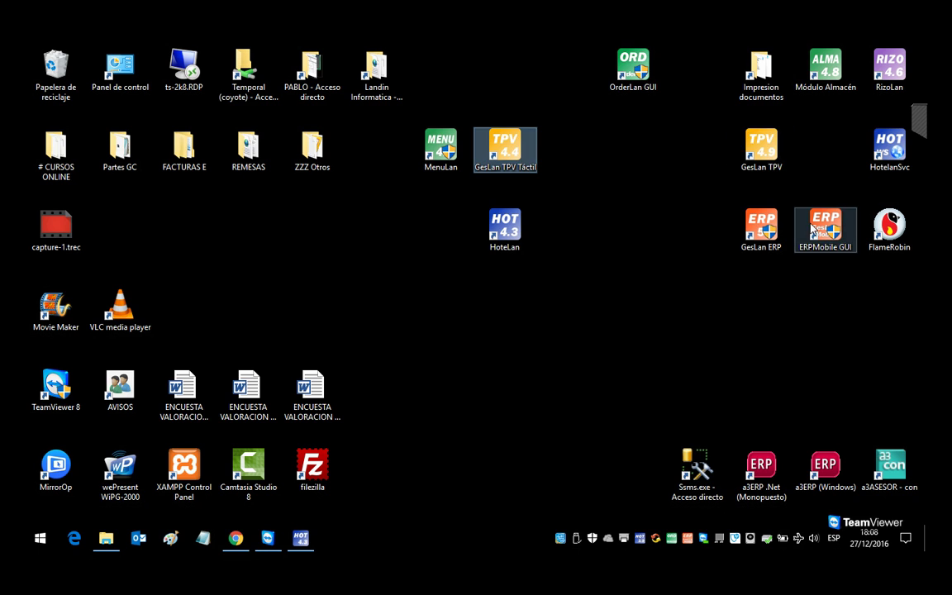
pyautogui.moveTo(886, 80); pyautogui.dragTo(568, 157)
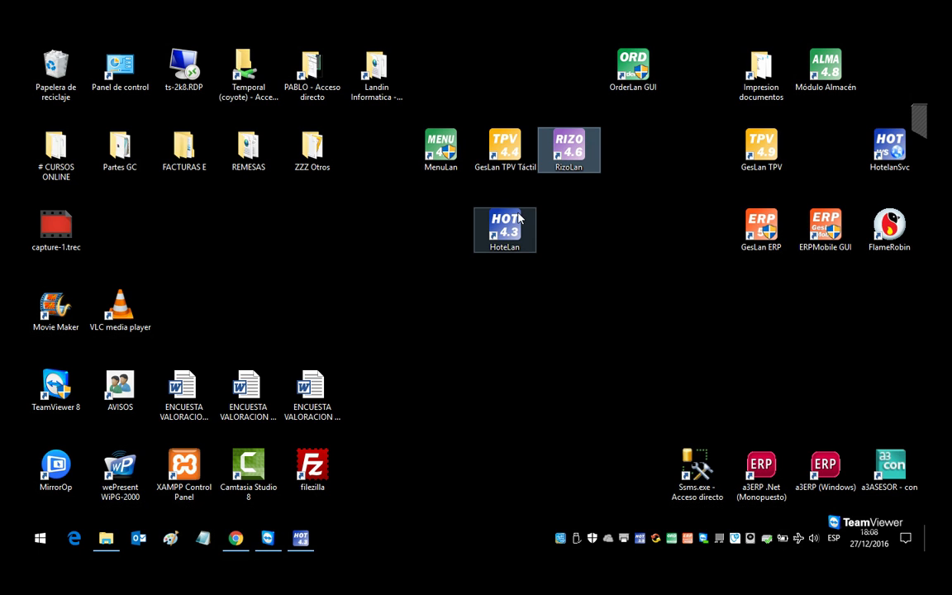
pyautogui.click(446, 157)
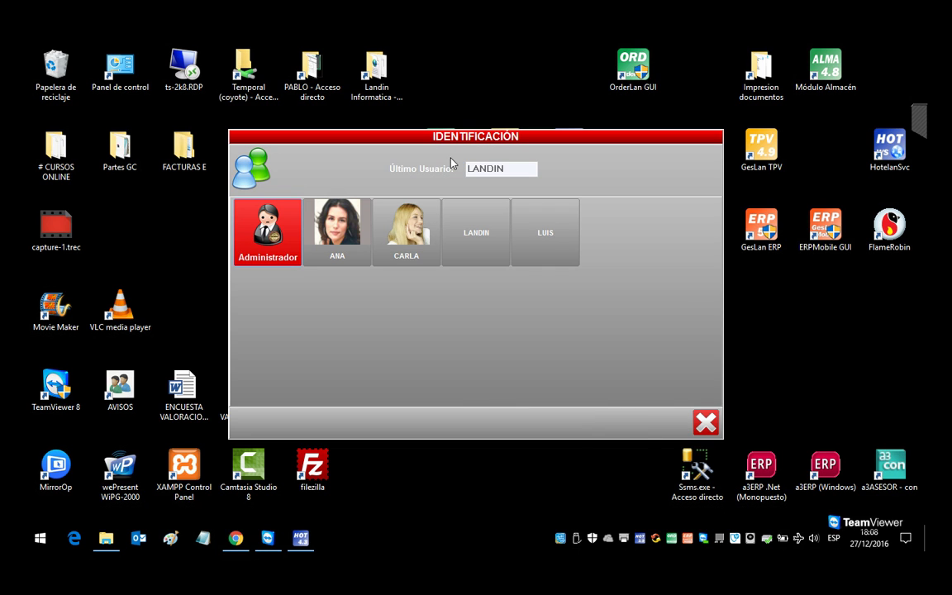
# Step: Sign in, open the cash shift, and inspect the HOTECURSO2.FDB path in the HoteLan link settings
pyautogui.click(493, 248)
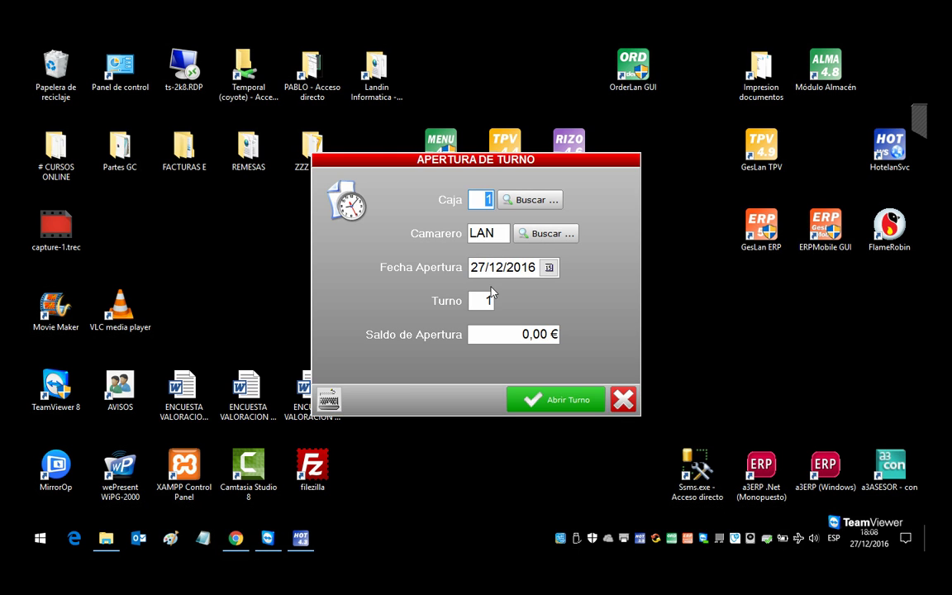
pyautogui.click(572, 404)
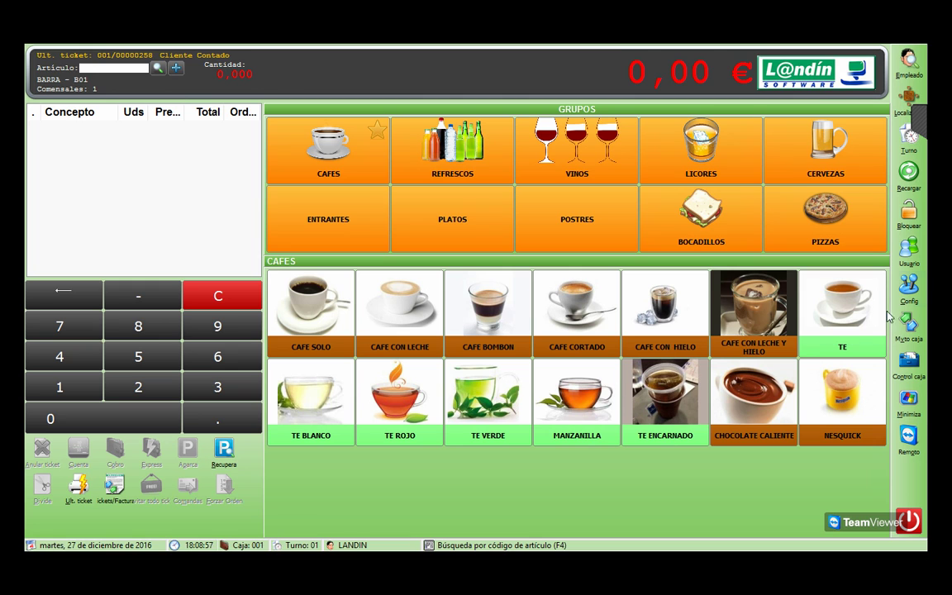
pyautogui.click(908, 285)
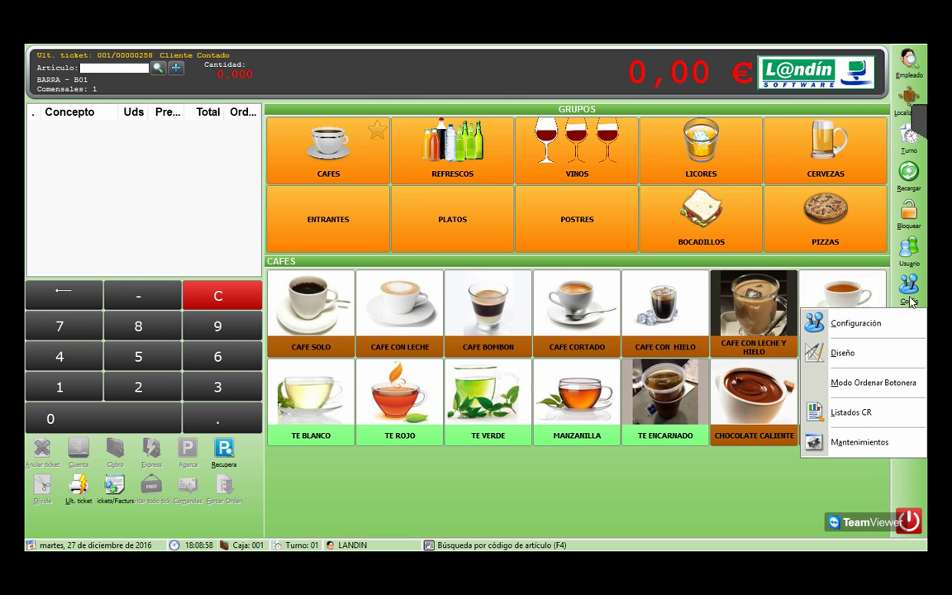
pyautogui.click(865, 324)
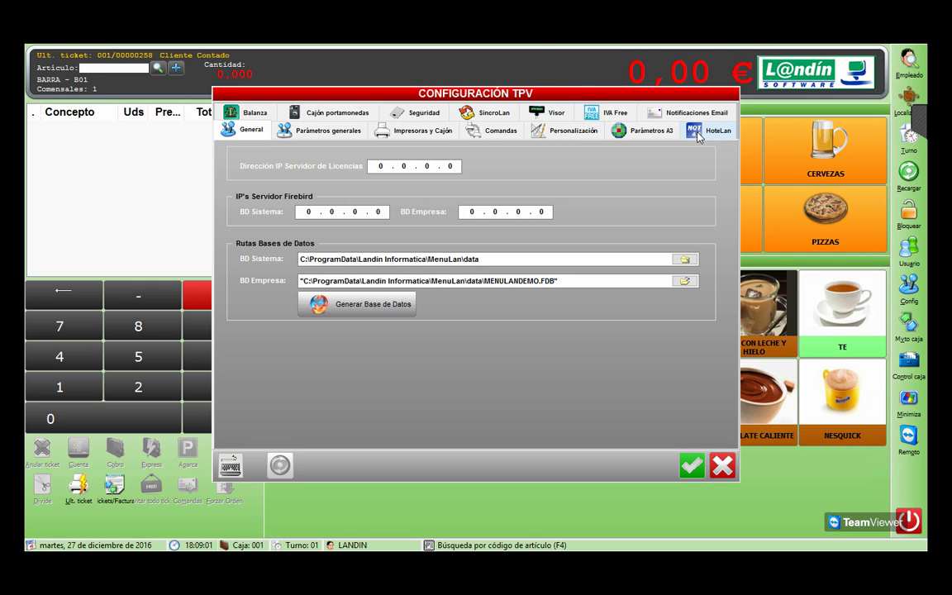
pyautogui.click(698, 134)
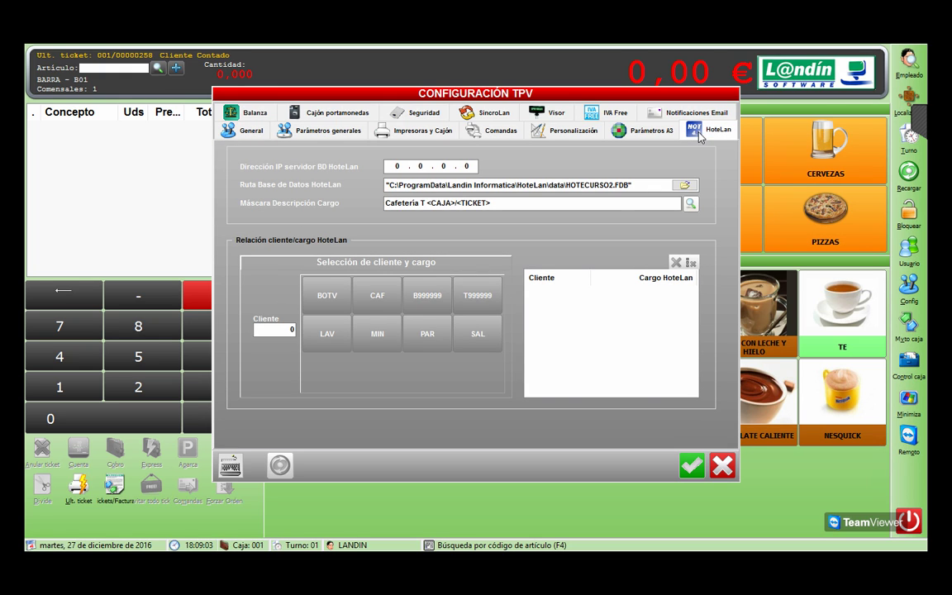
pyautogui.doubleClick(622, 185)
pyautogui.moveTo(621, 195); pyautogui.dragTo(374, 195)
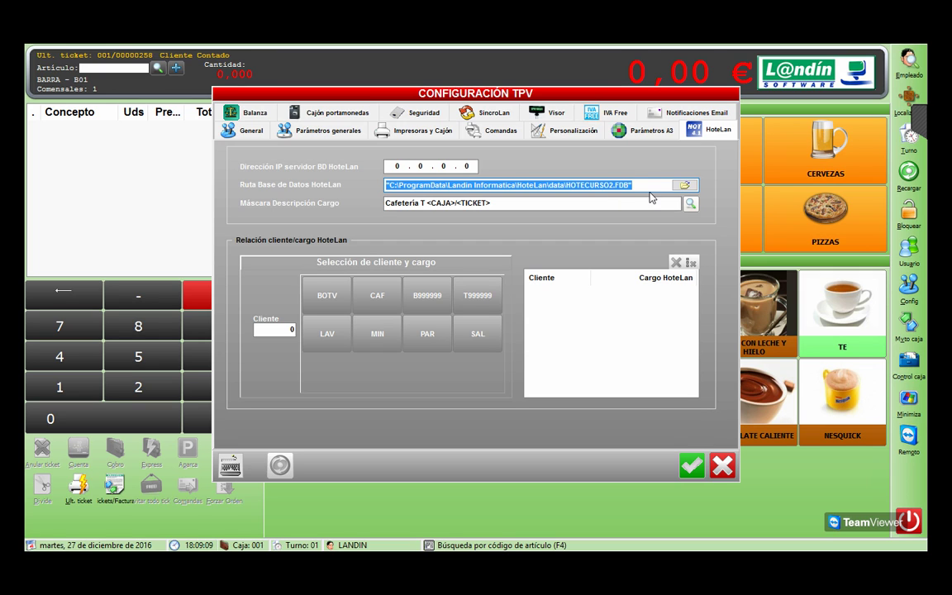
pyautogui.click(588, 182)
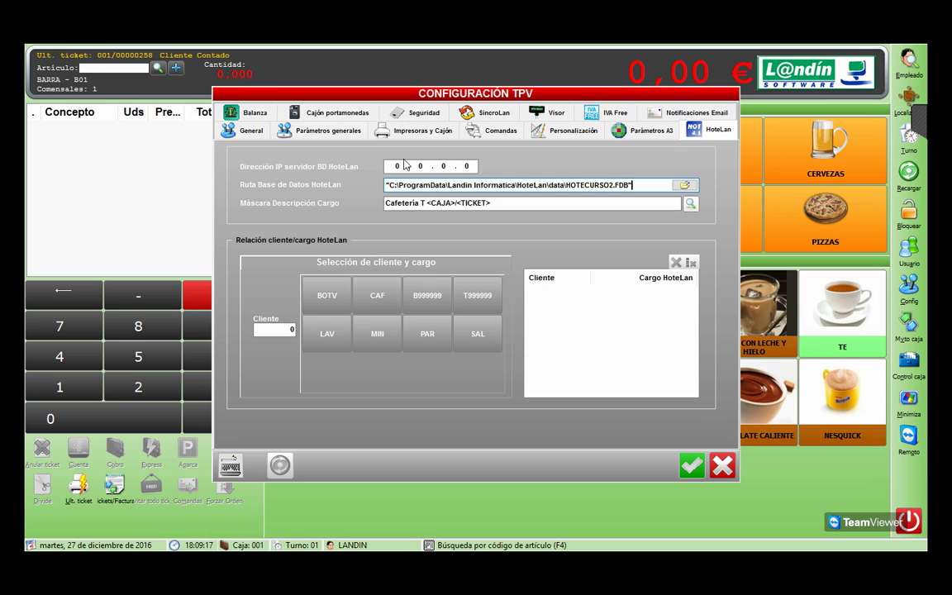
pyautogui.click(454, 203)
pyautogui.click(475, 191)
# Step: Ring up two CAFE SOLO, a WHITE LABEL copa without mixer, and a FRIGOPIE
pyautogui.click(722, 467)
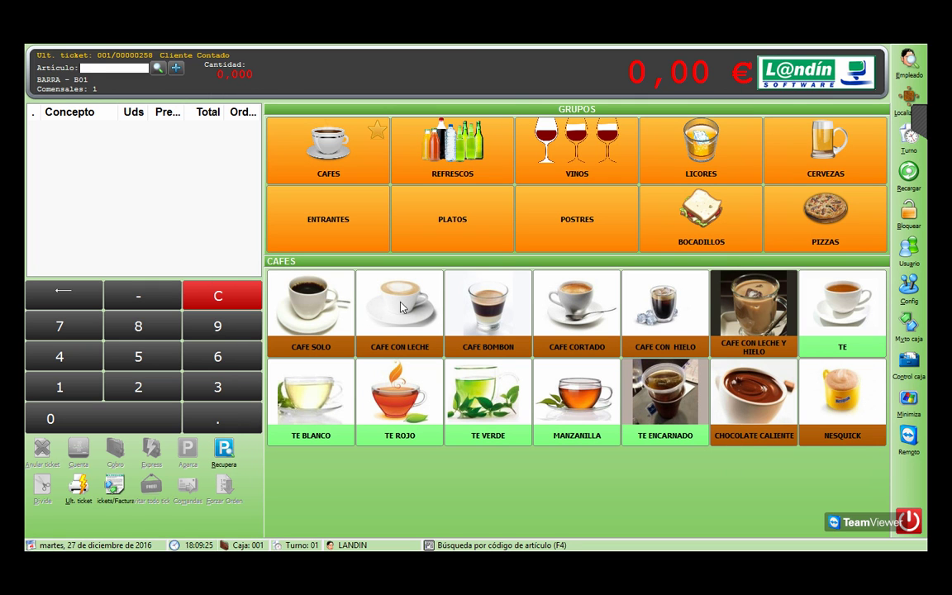
pyautogui.click(138, 387)
pyautogui.click(277, 298)
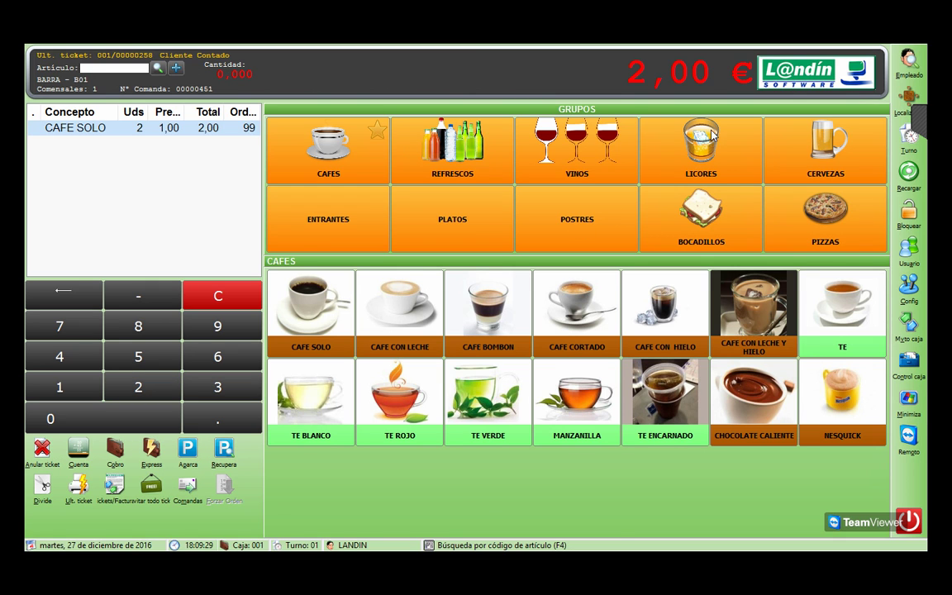
pyautogui.click(712, 173)
pyautogui.click(279, 275)
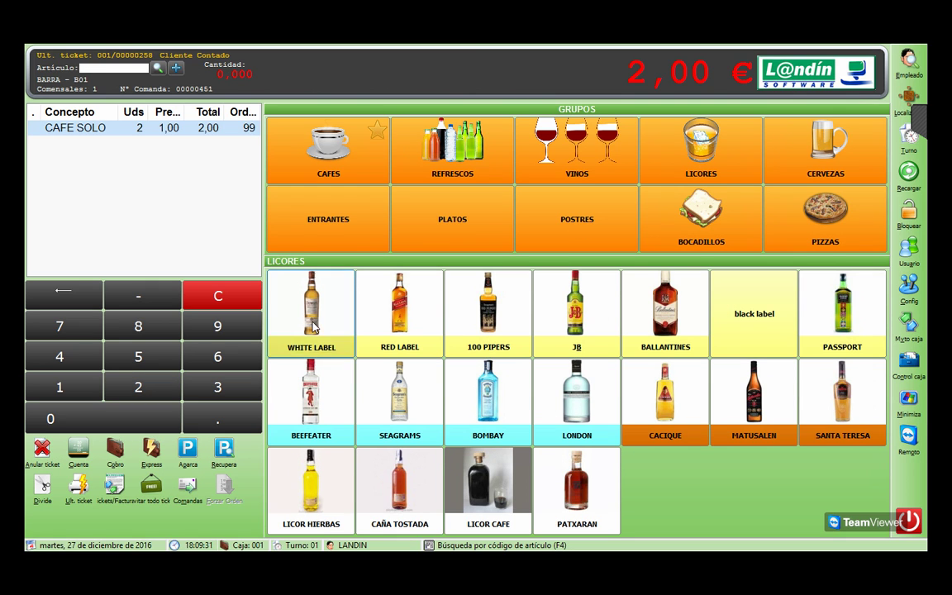
pyautogui.click(492, 244)
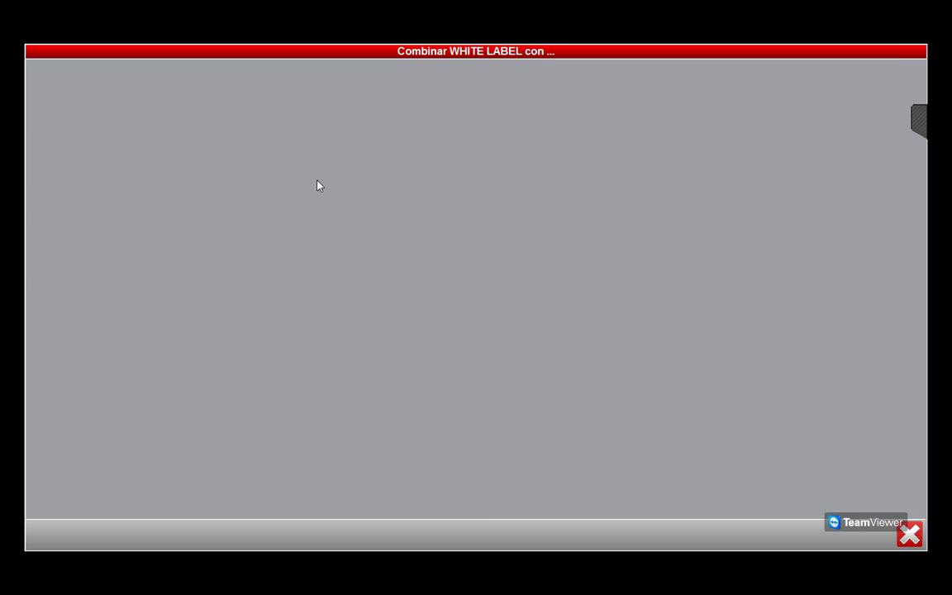
pyautogui.click(191, 126)
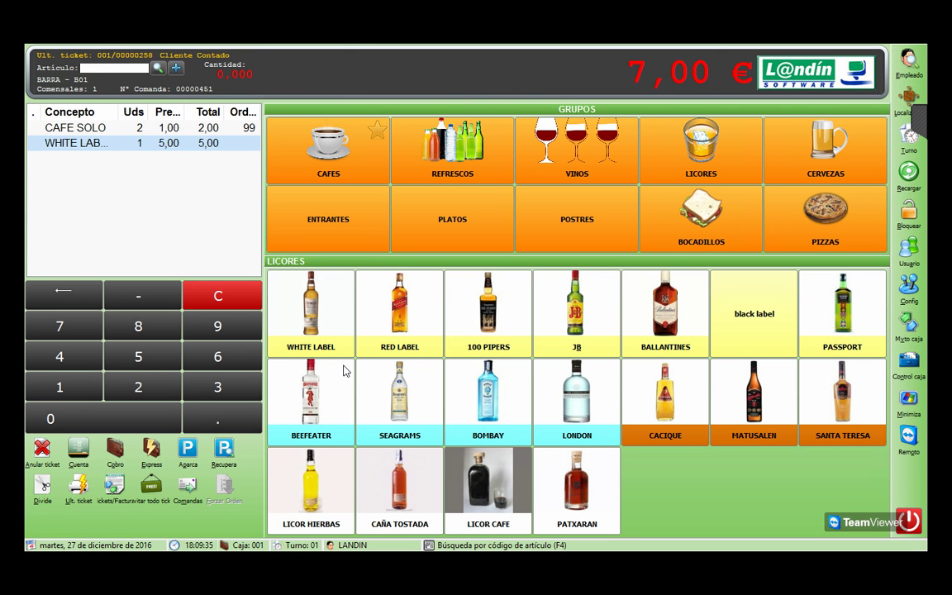
pyautogui.click(468, 217)
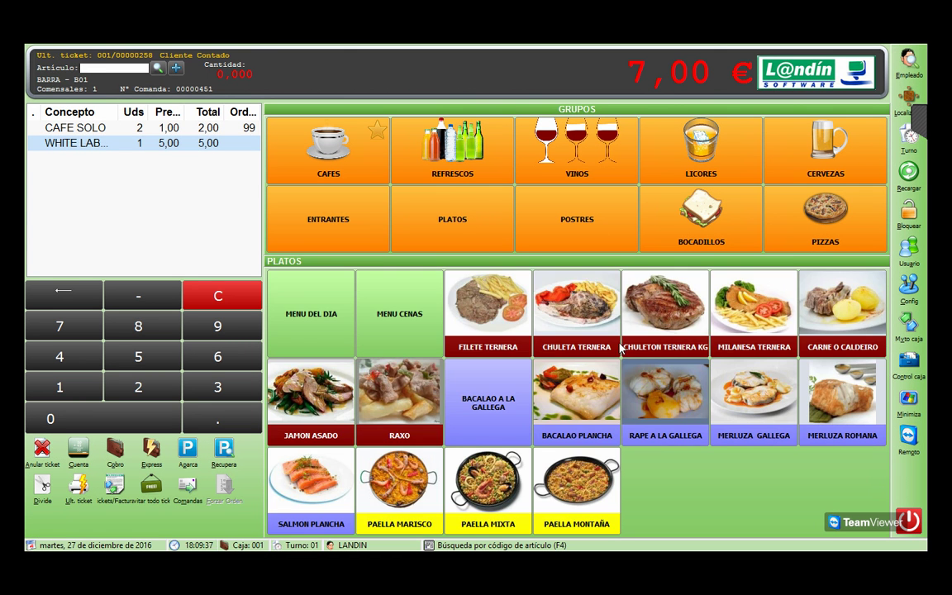
pyautogui.click(607, 238)
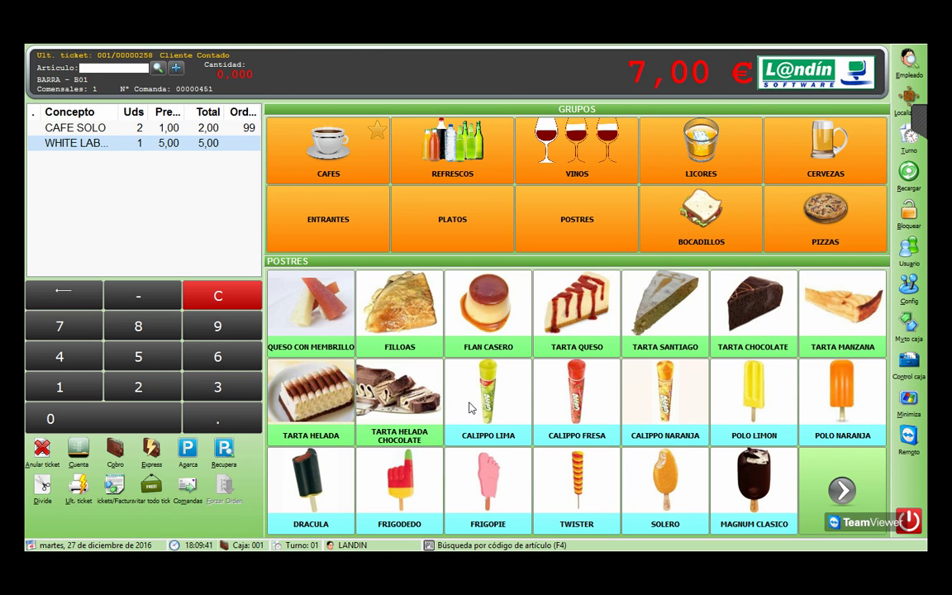
pyautogui.click(486, 500)
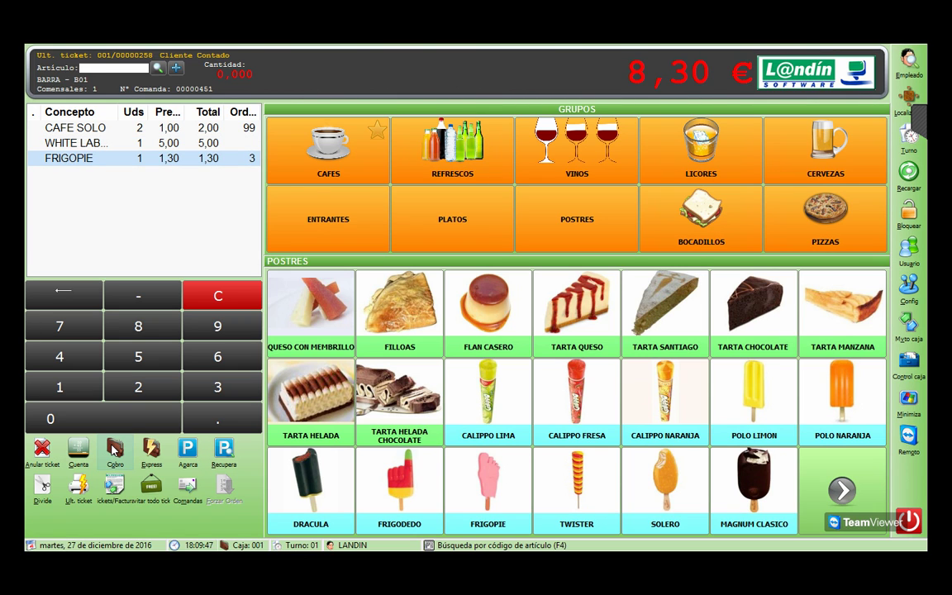
# Step: Cancel payment of the 8,30 € ticket and minimise the point-of-sale
pyautogui.click(114, 449)
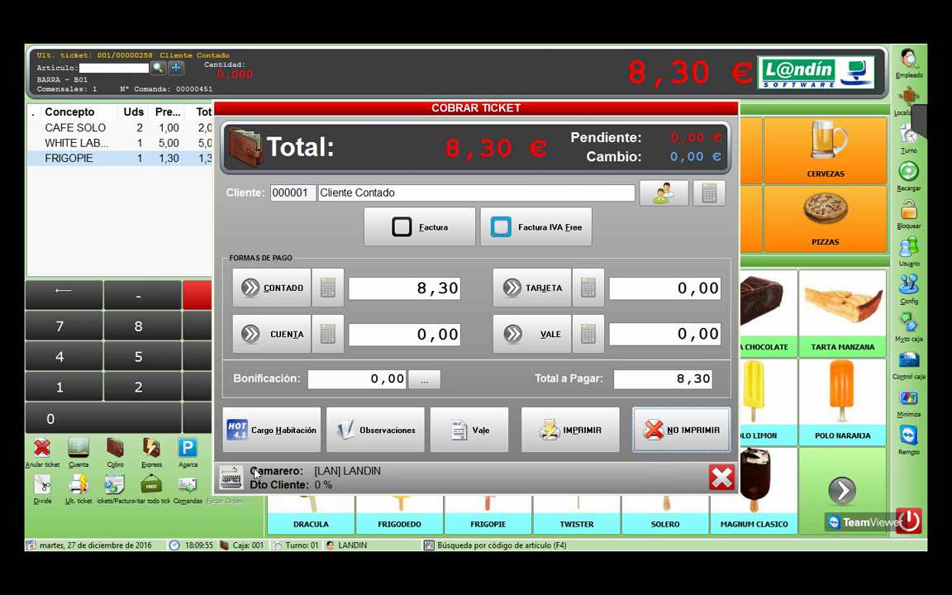
pyautogui.click(721, 477)
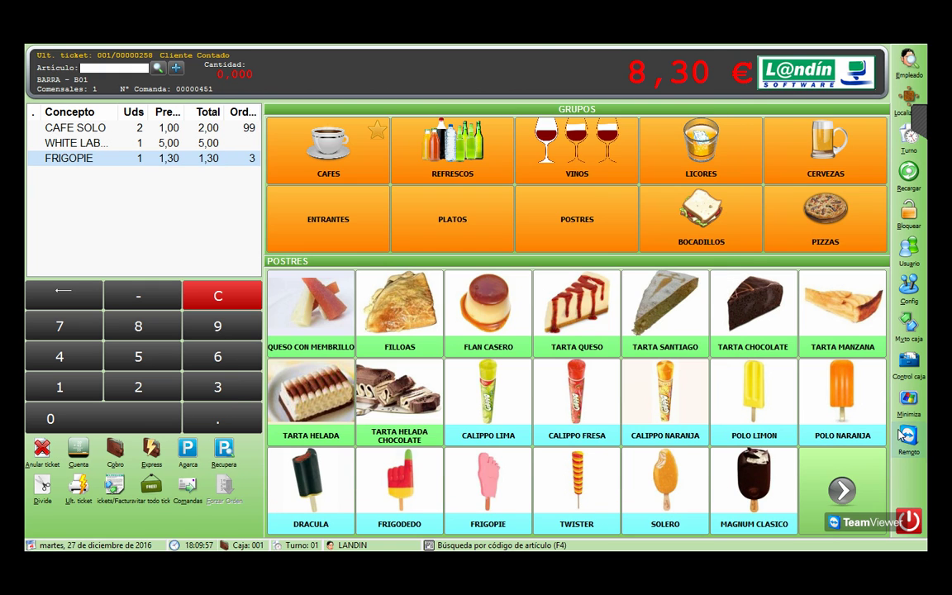
pyautogui.click(906, 408)
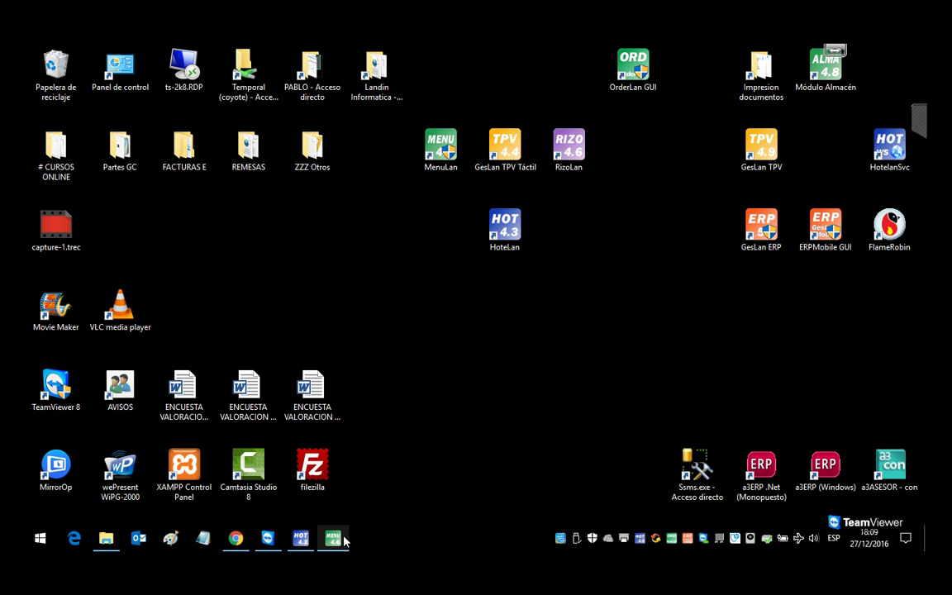
# Step: Restore the HoteLan planning and select room 102's, then room 101's reservation
pyautogui.click(301, 538)
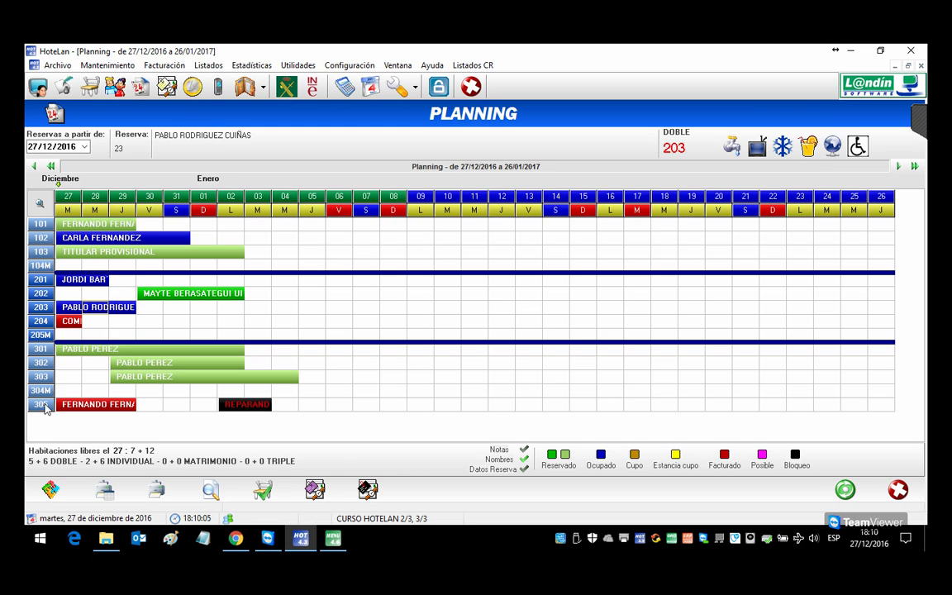
pyautogui.click(62, 238)
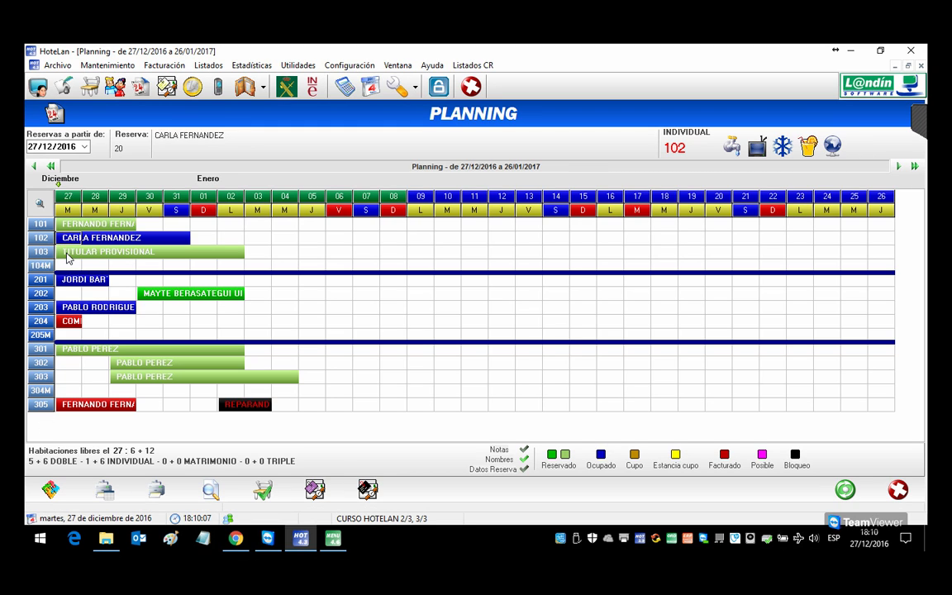
pyautogui.click(63, 225)
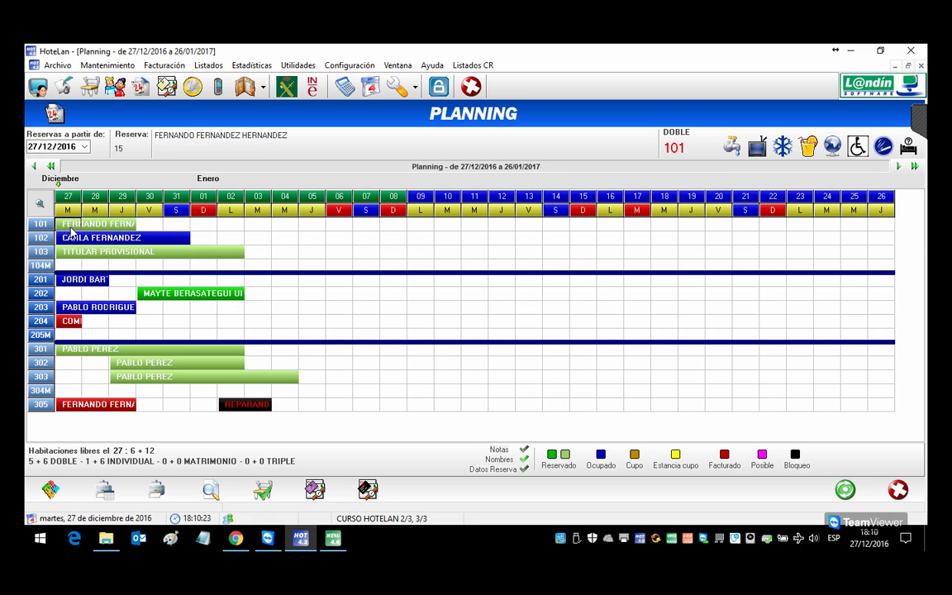
# Step: Add a whole-stay PARKING charge (3 × 7,5 = 22,5) to room 101 and save it
pyautogui.rightClick(68, 223)
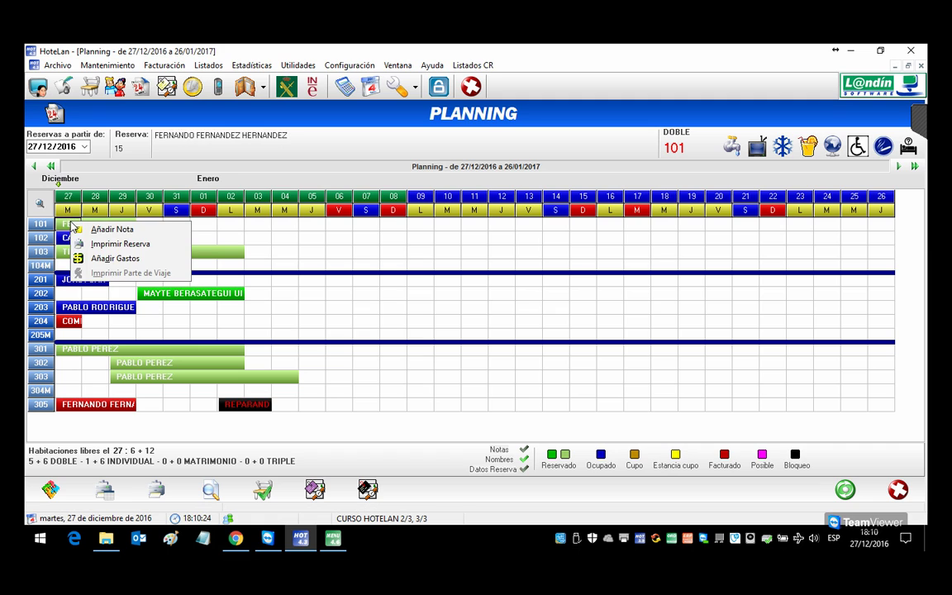
pyautogui.click(104, 258)
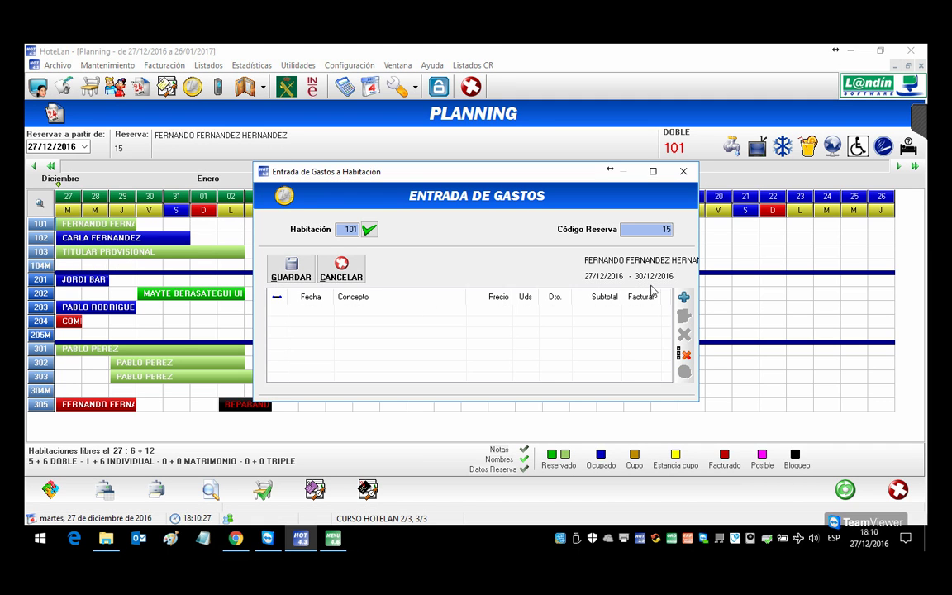
pyautogui.click(684, 296)
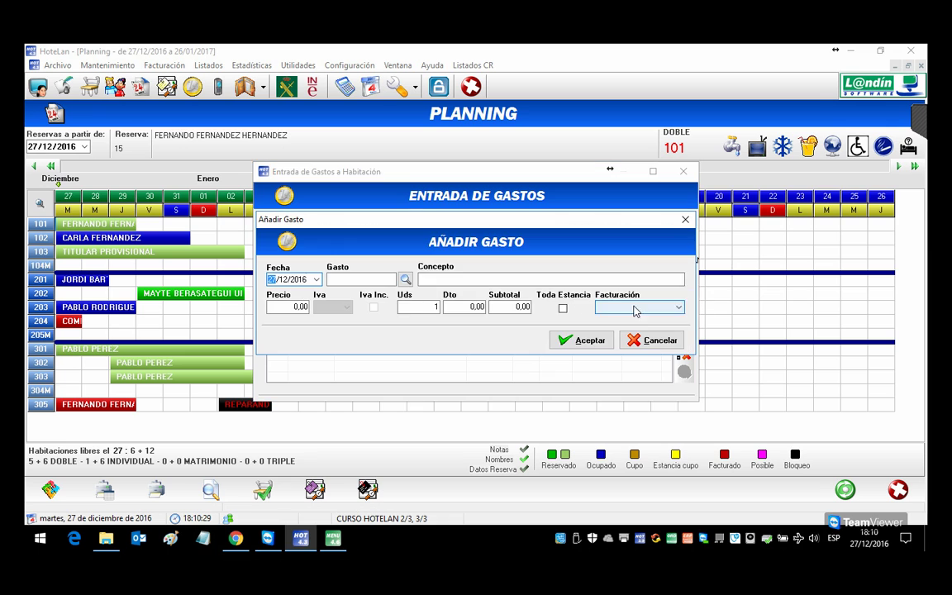
pyautogui.click(373, 276)
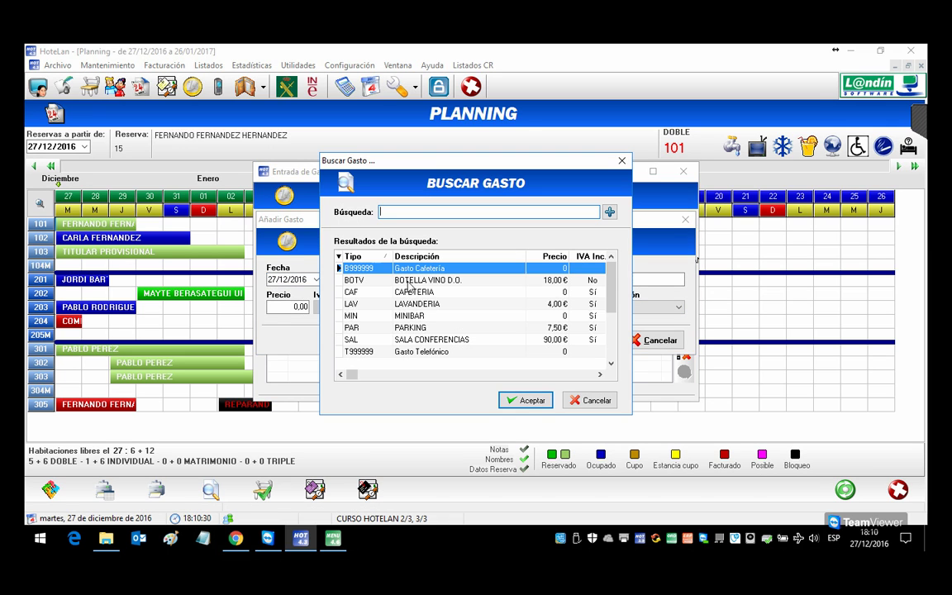
pyautogui.click(431, 329)
pyautogui.doubleClick(433, 328)
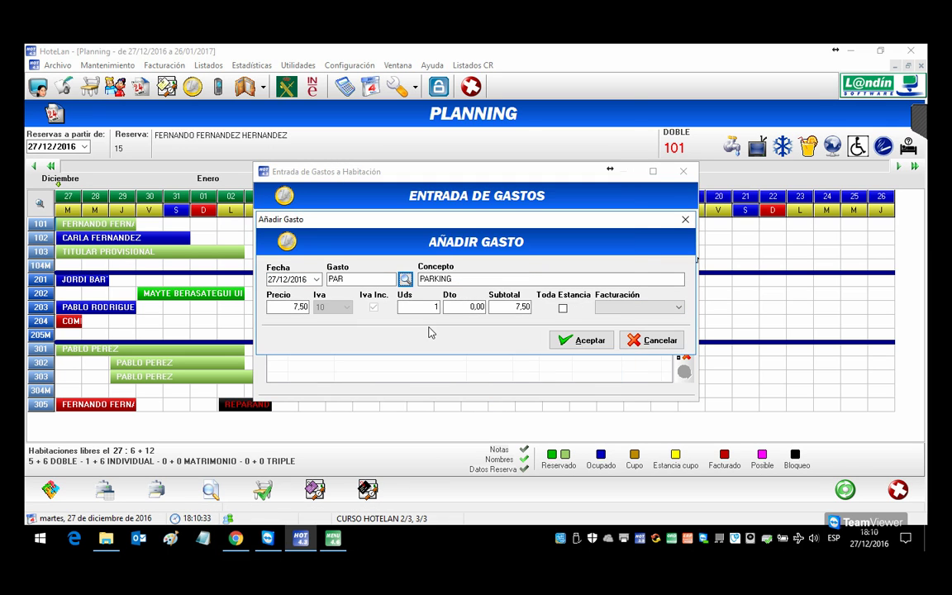
pyautogui.click(561, 306)
pyautogui.click(577, 339)
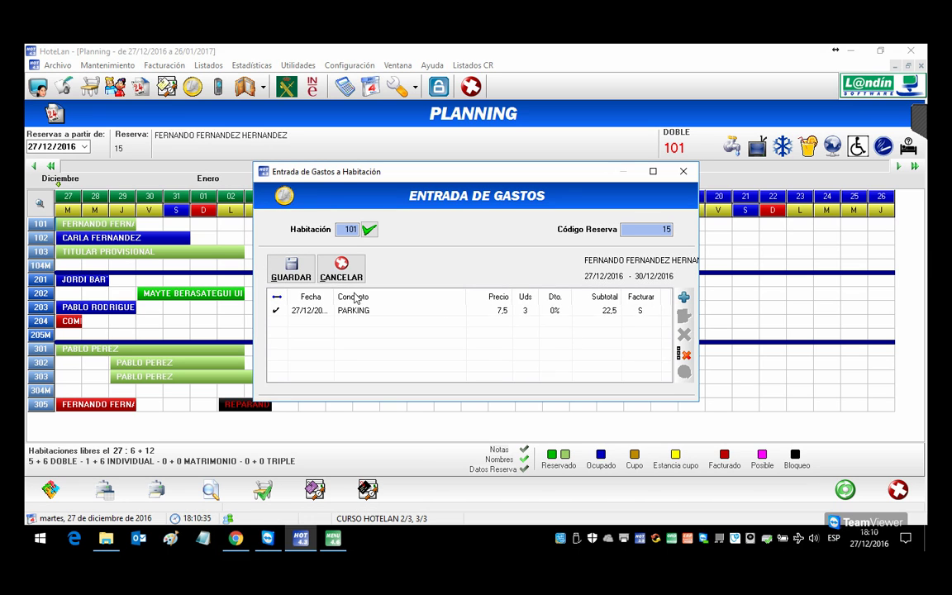
pyautogui.click(291, 269)
pyautogui.click(527, 337)
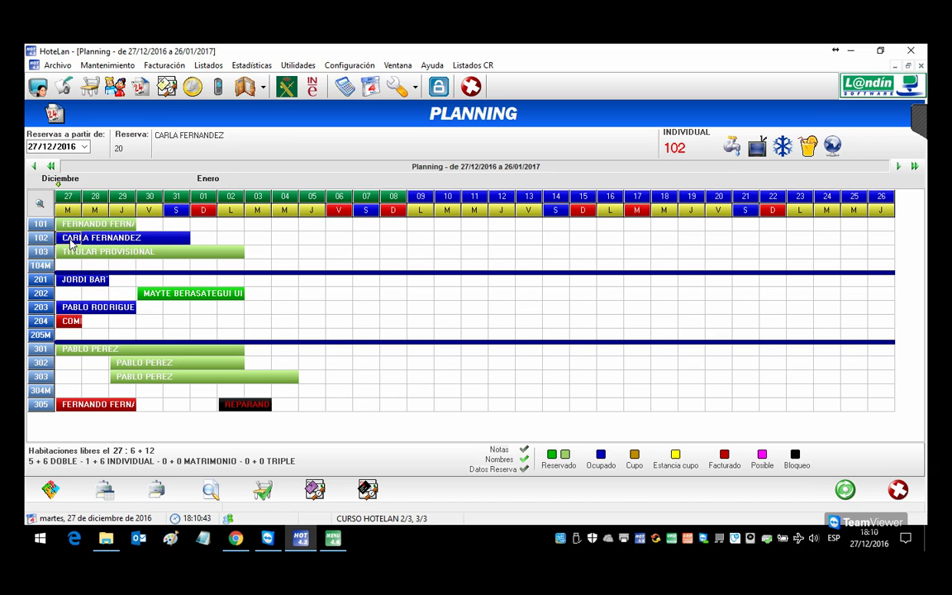
pyautogui.click(70, 225)
# Step: Open payment on the point-of-sale and try charging the ticket to room 101, which is rejected
pyautogui.click(306, 489)
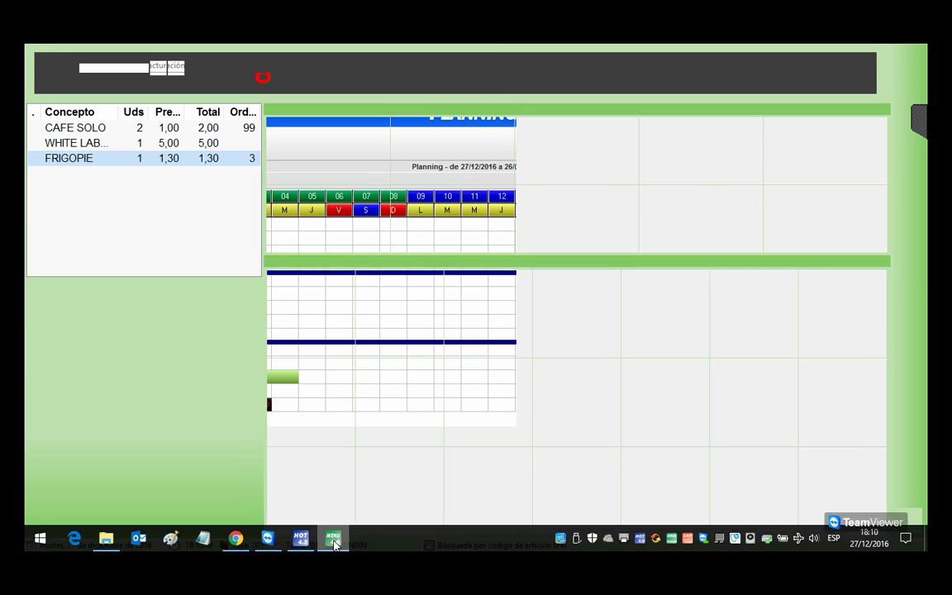
pyautogui.press('F5')
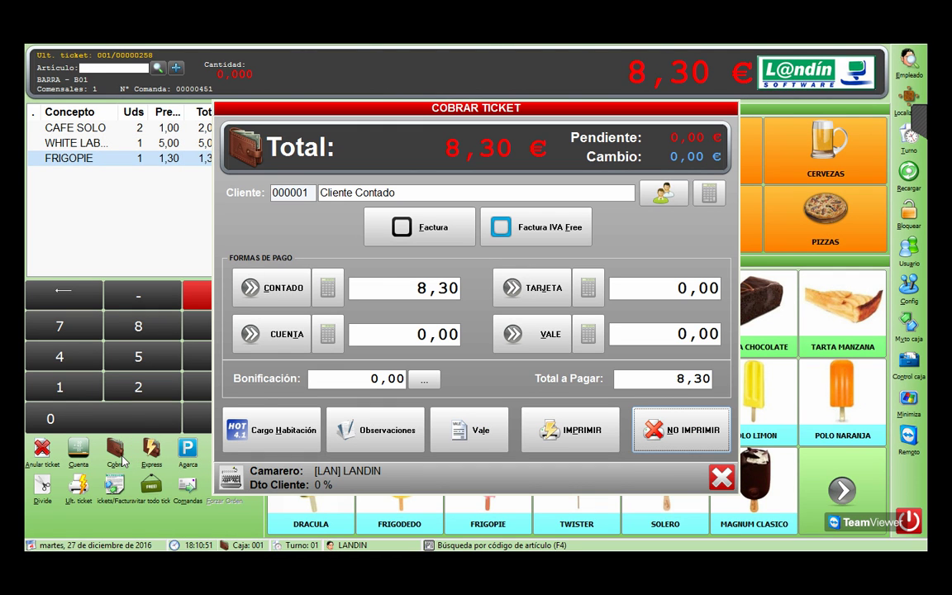
pyautogui.click(271, 436)
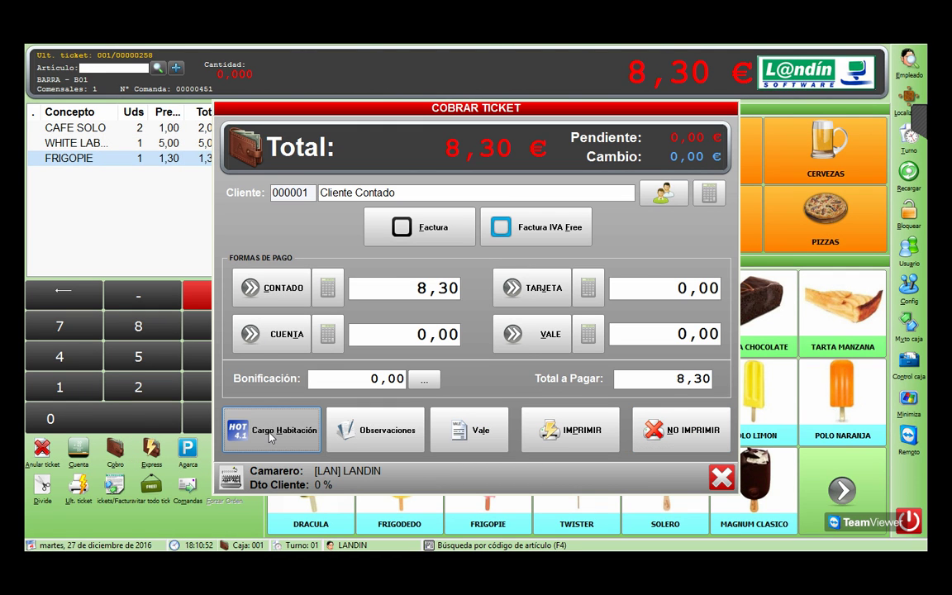
pyautogui.click(311, 244)
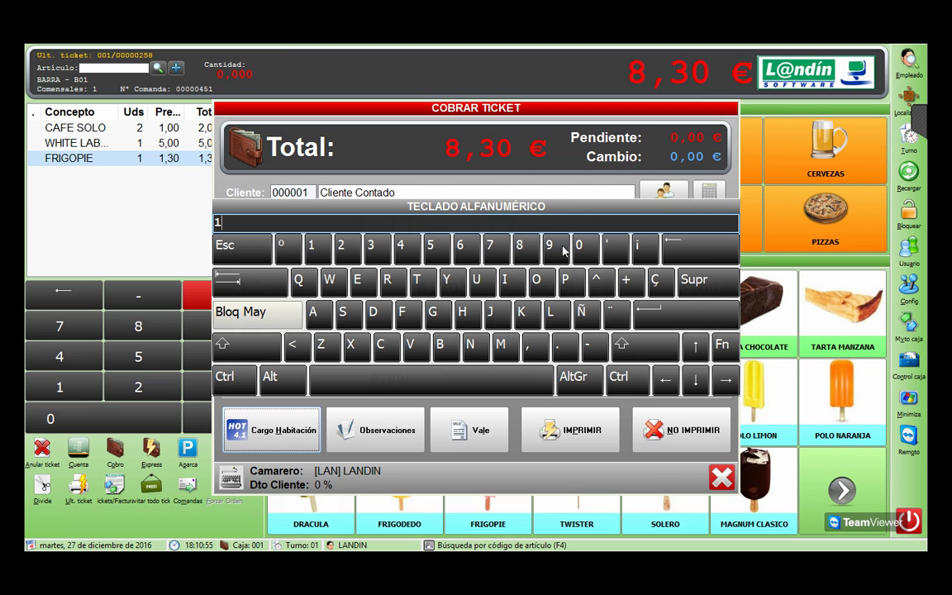
pyautogui.click(578, 244)
pyautogui.click(314, 246)
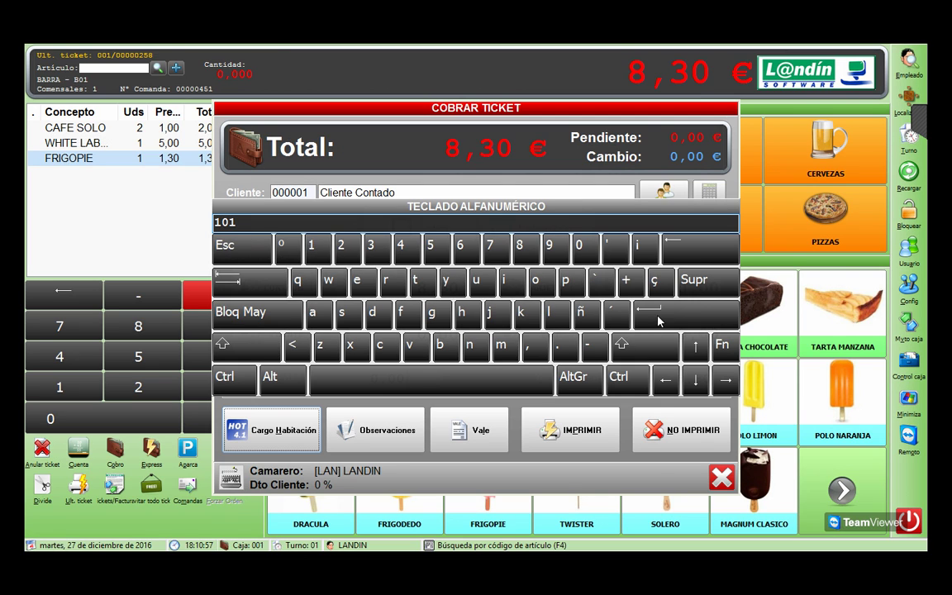
pyautogui.click(628, 323)
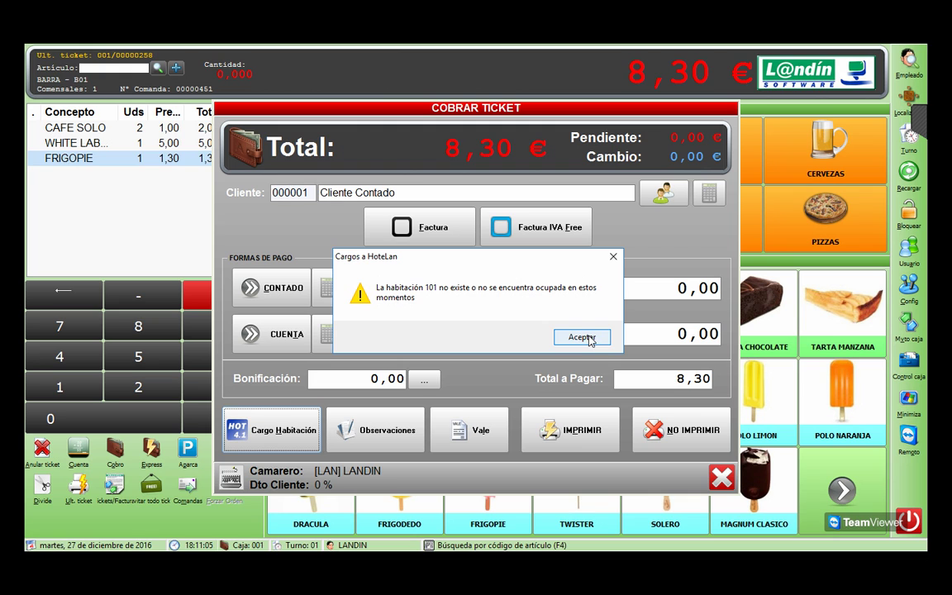
pyautogui.click(590, 341)
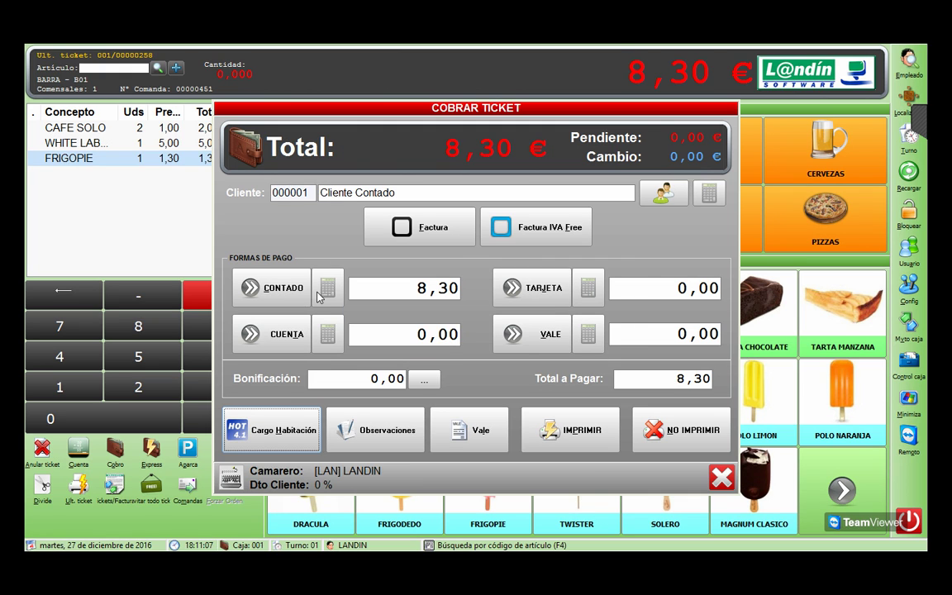
# Step: Retry the room charge with room 357 and dismiss its warning
pyautogui.click(285, 430)
pyautogui.click(370, 245)
pyautogui.click(430, 245)
pyautogui.click(489, 246)
pyautogui.click(650, 312)
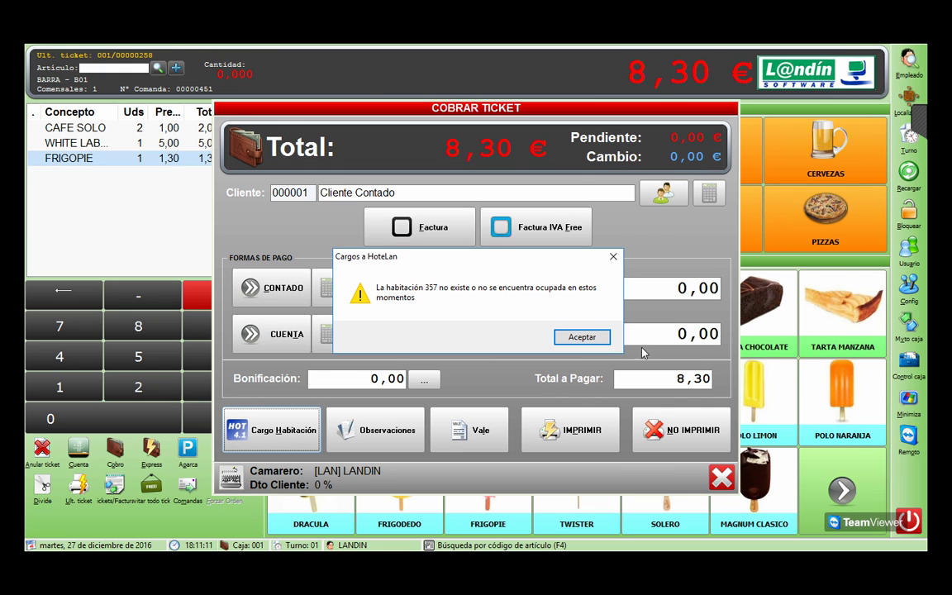
pyautogui.click(581, 336)
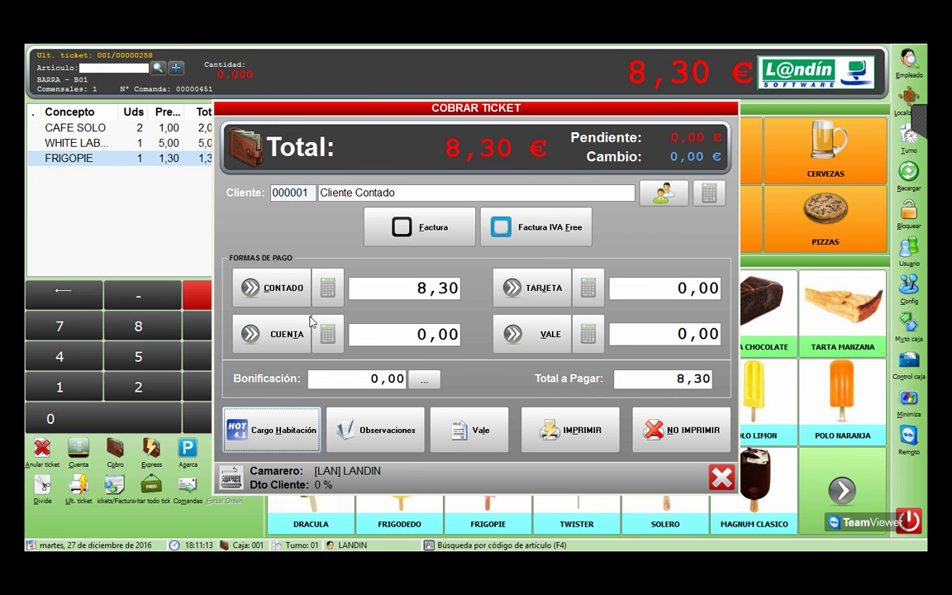
# Step: Charge the 8,30 € ticket to room 102 and confirm
pyautogui.click(275, 439)
pyautogui.click(312, 247)
pyautogui.click(585, 248)
pyautogui.click(338, 247)
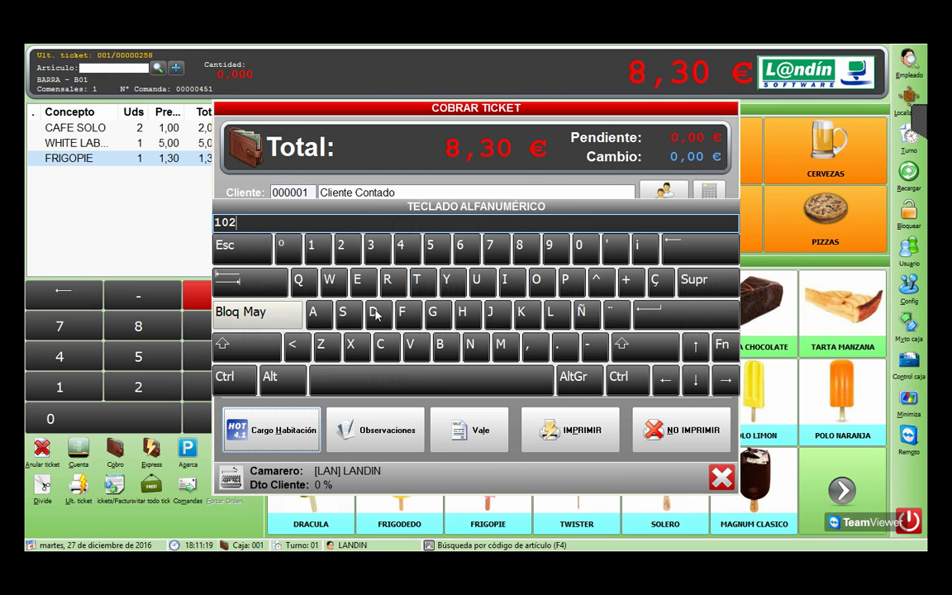
pyautogui.click(666, 316)
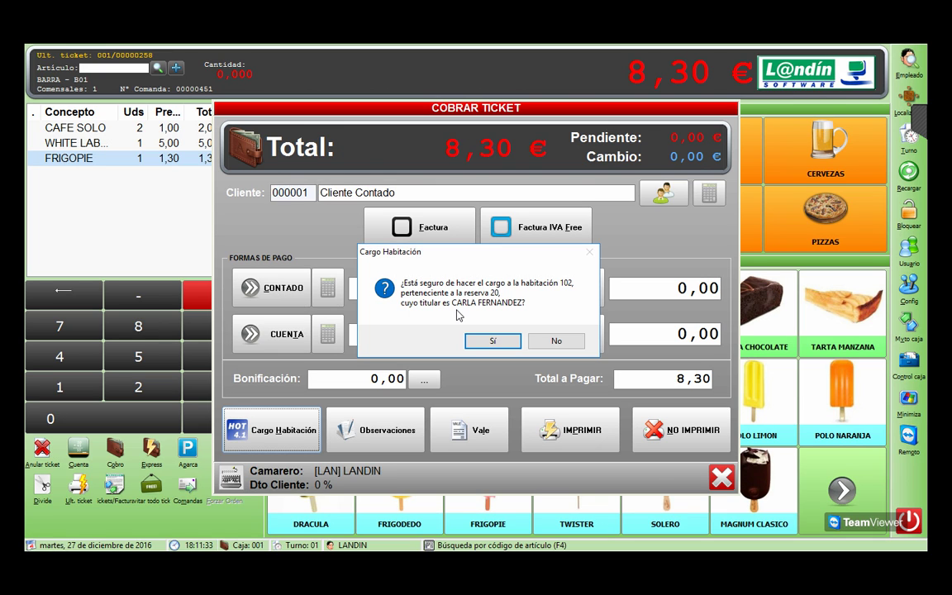
pyautogui.click(508, 343)
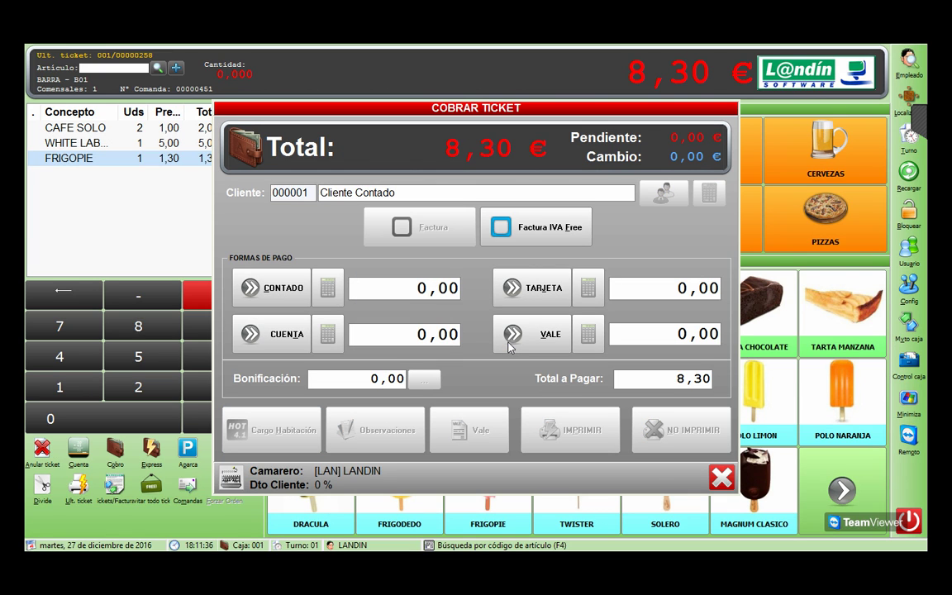
pyautogui.click(508, 340)
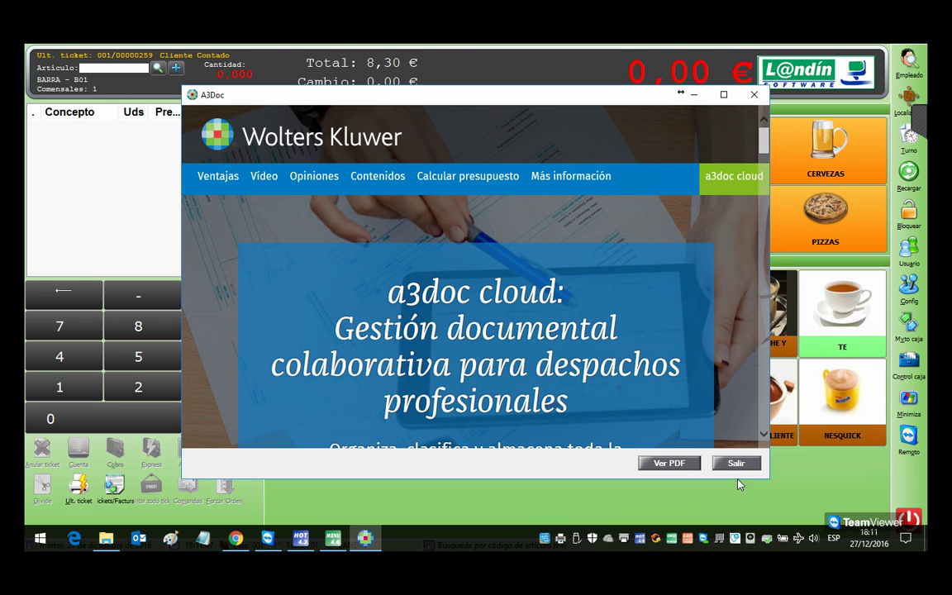
# Step: Close the A3Doc window and the ticket PDF in Acrobat Reader
pyautogui.click(736, 463)
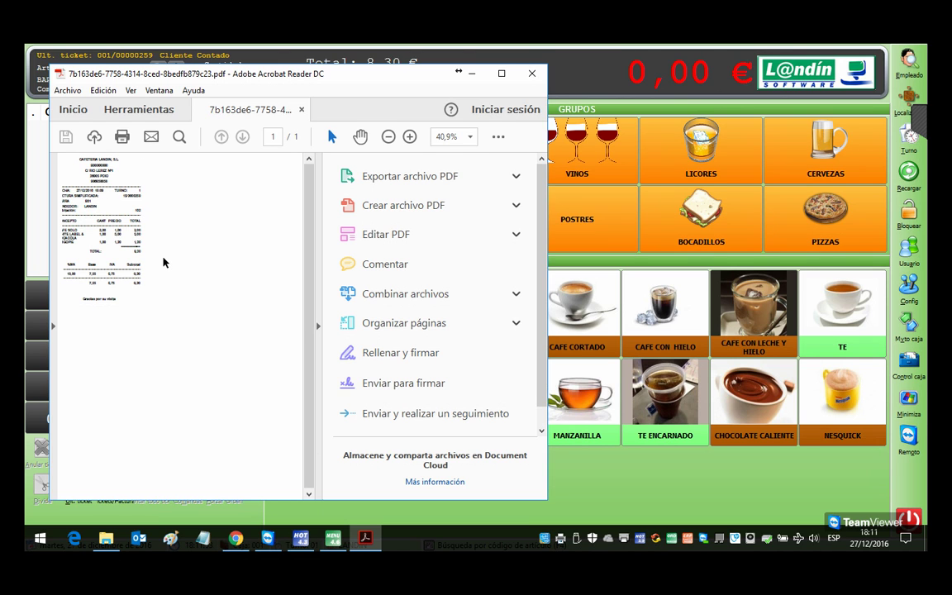
pyautogui.click(531, 73)
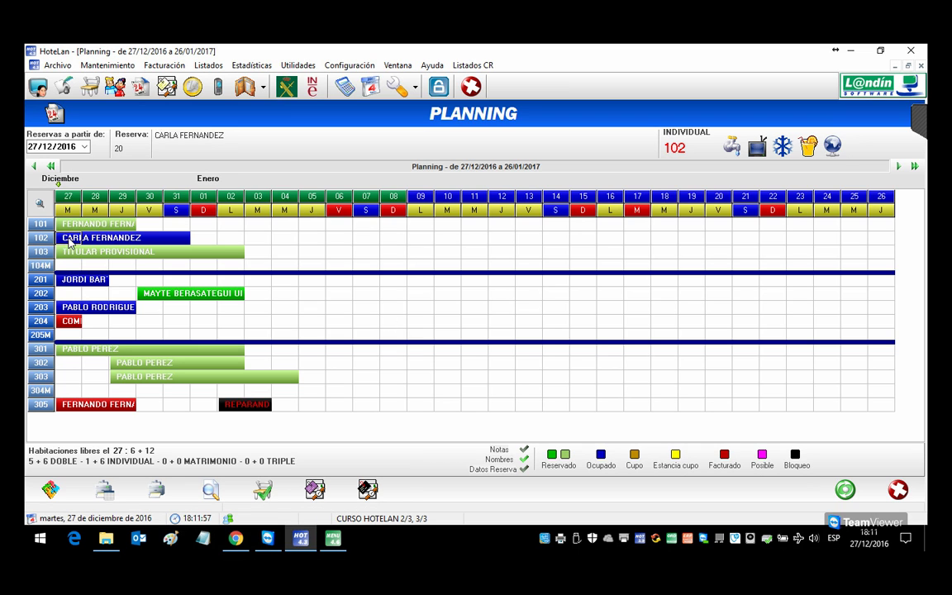
# Step: Open room 102's expense entry window and close it again without changes
pyautogui.rightClick(71, 241)
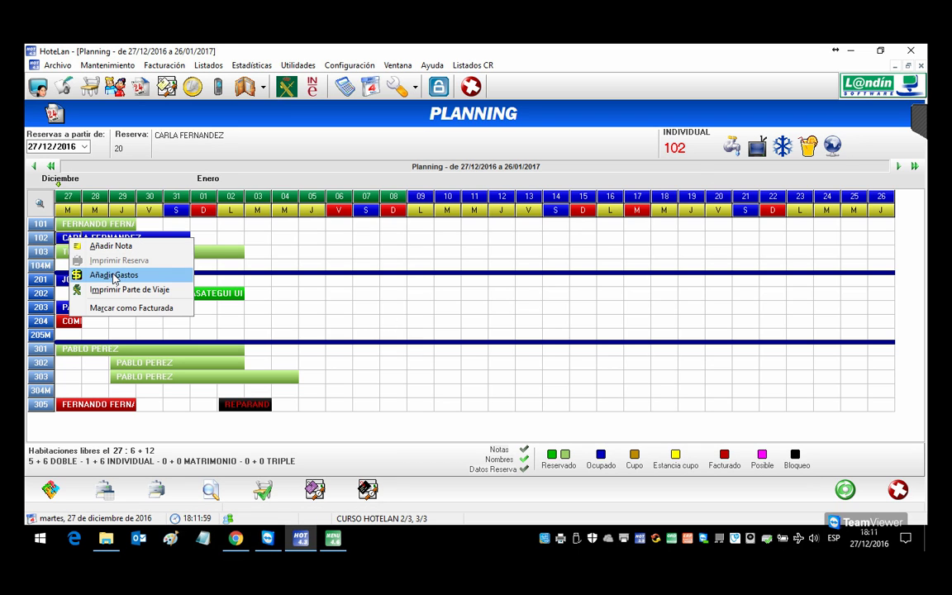
pyautogui.click(114, 275)
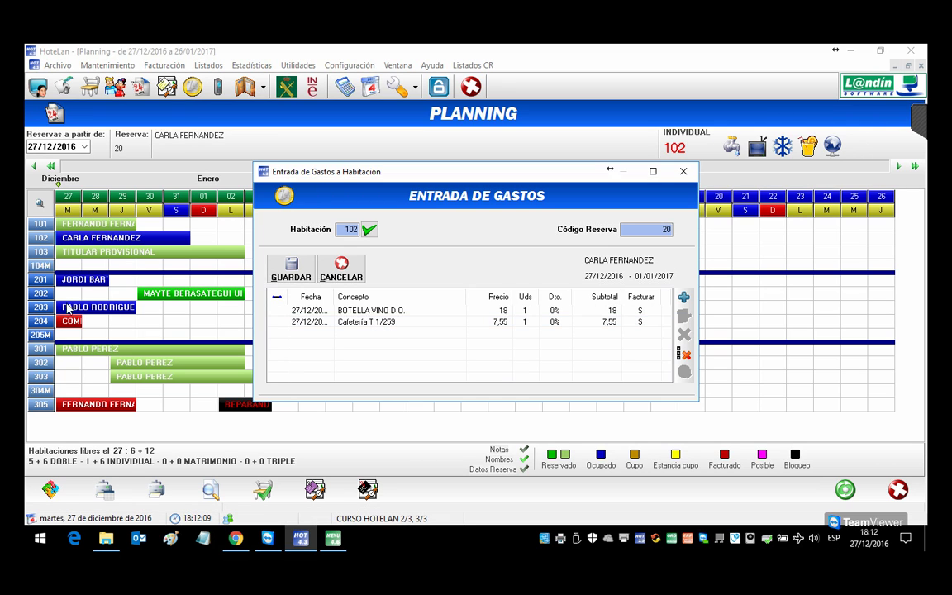
pyautogui.click(683, 172)
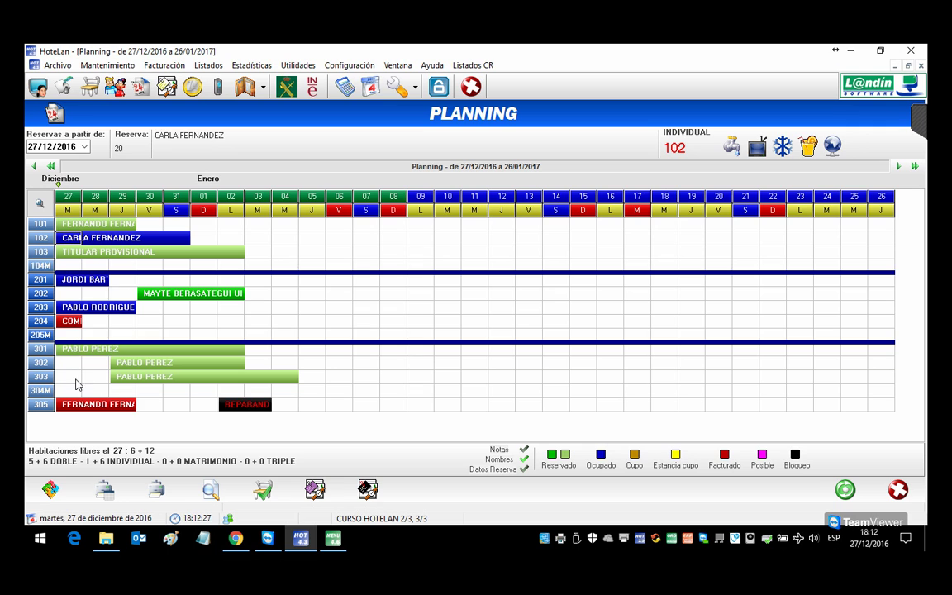
# Step: Start a booking on room 202 from 07/01 for client 5, lasting 3 nights
pyautogui.doubleClick(366, 294)
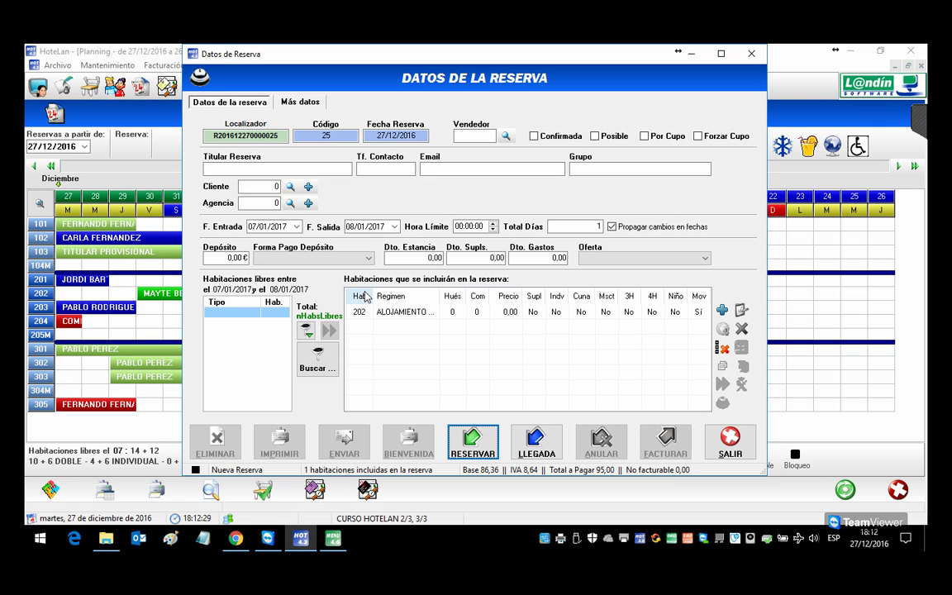
pyautogui.click(290, 186)
pyautogui.doubleClick(313, 239)
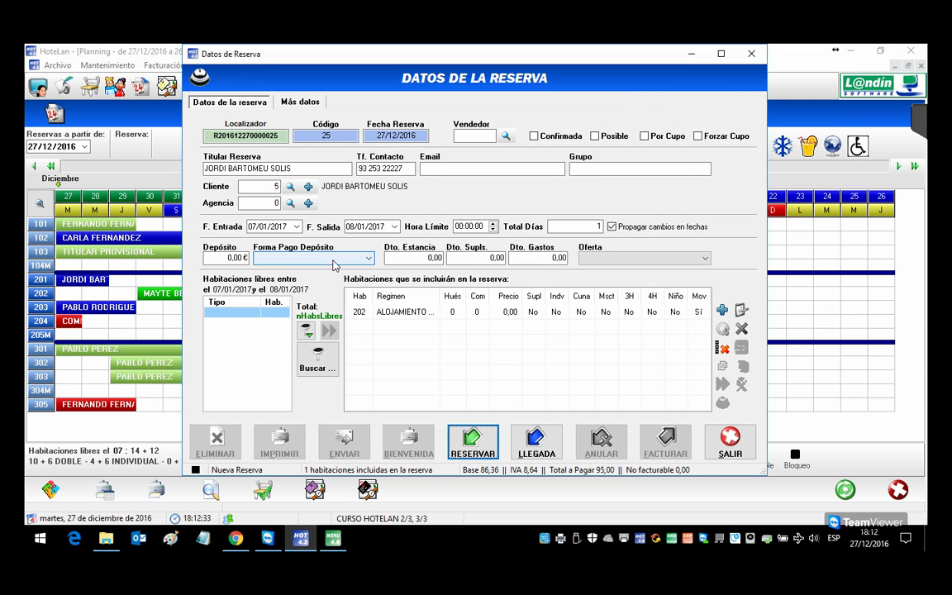
pyautogui.click(568, 228)
pyautogui.write('3')
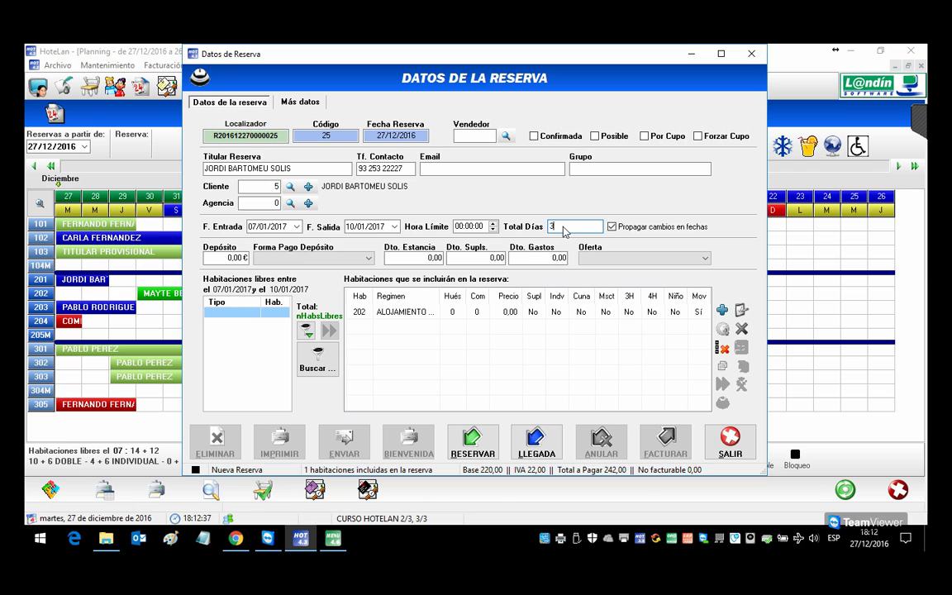
pyautogui.press('Tab')
# Step: Add rooms 203 and 204 and save the booking with guest arrival
pyautogui.click(352, 312)
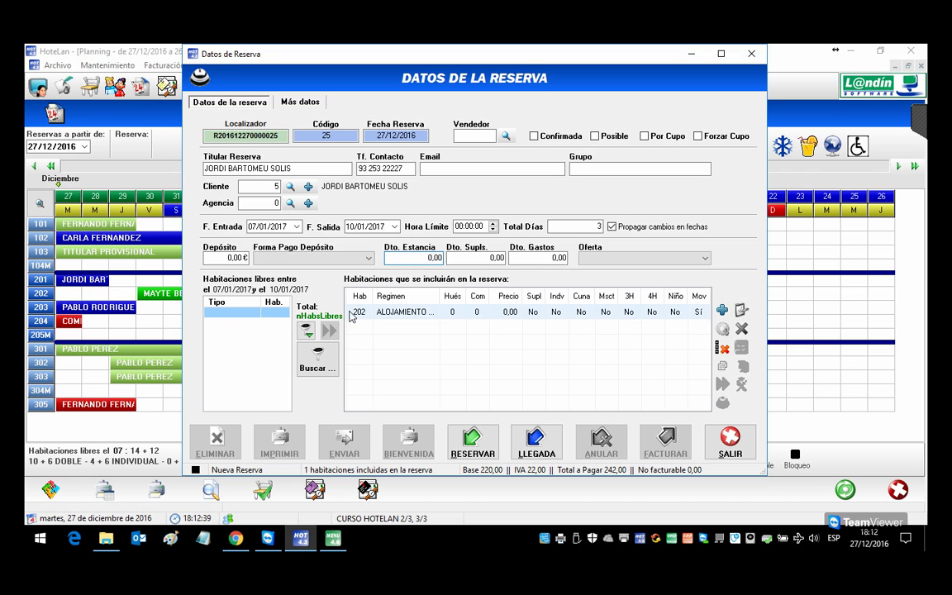
pyautogui.click(307, 330)
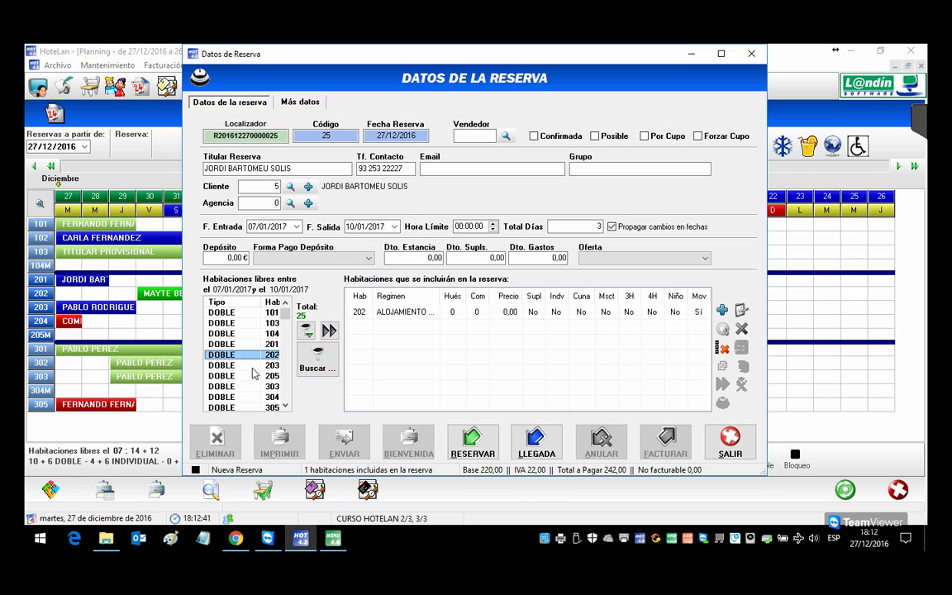
pyautogui.doubleClick(276, 366)
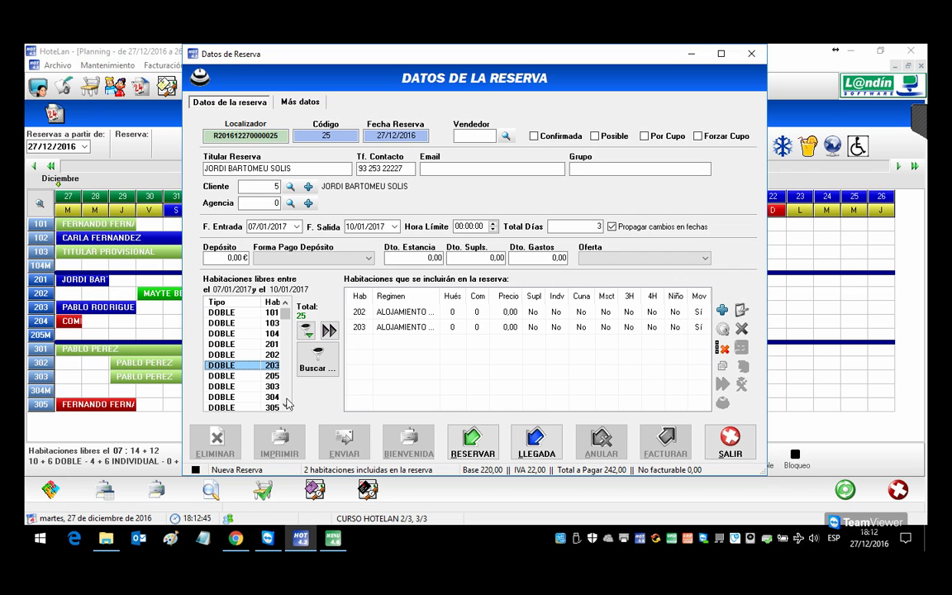
pyautogui.scroll(-1, 285, 405)
pyautogui.scroll(-1, 285, 405)
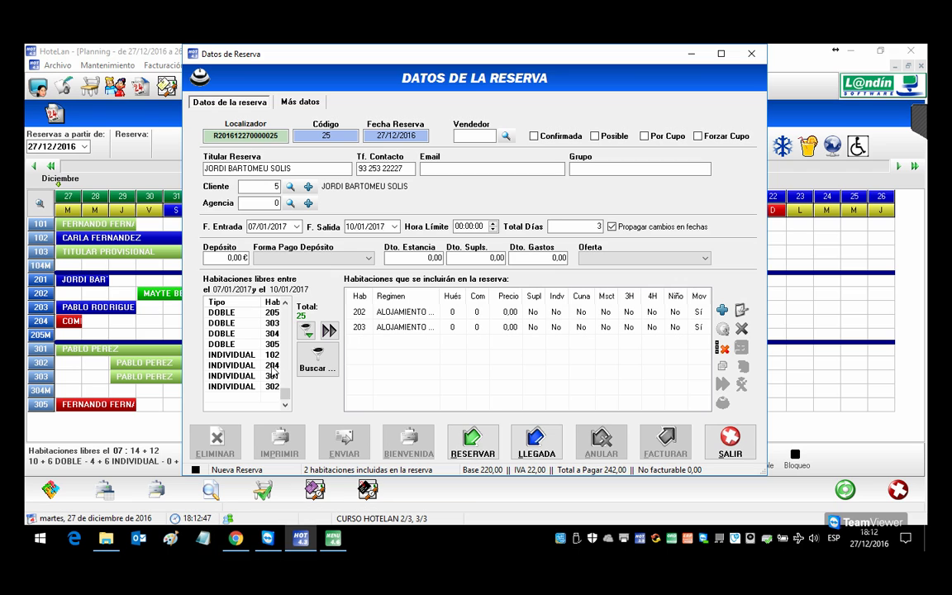
pyautogui.doubleClick(273, 366)
pyautogui.click(537, 442)
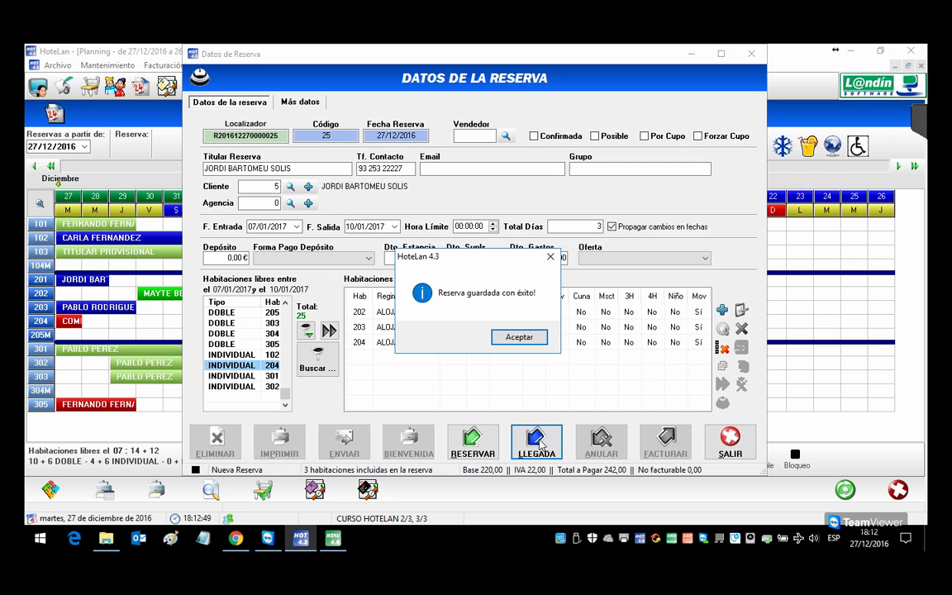
pyautogui.click(518, 337)
pyautogui.click(729, 443)
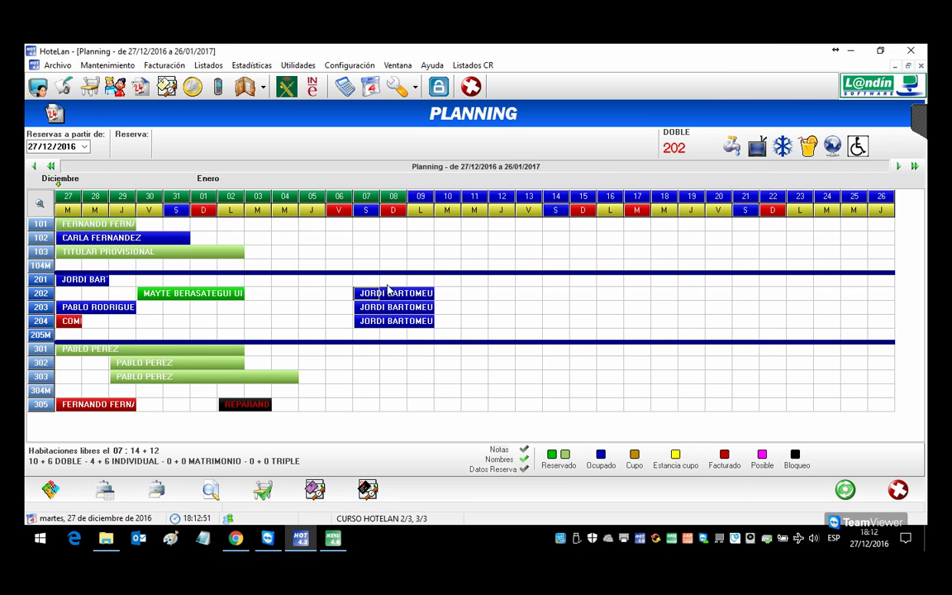
# Step: Revert the rooms 202–204 booking to reserved status
pyautogui.doubleClick(376, 296)
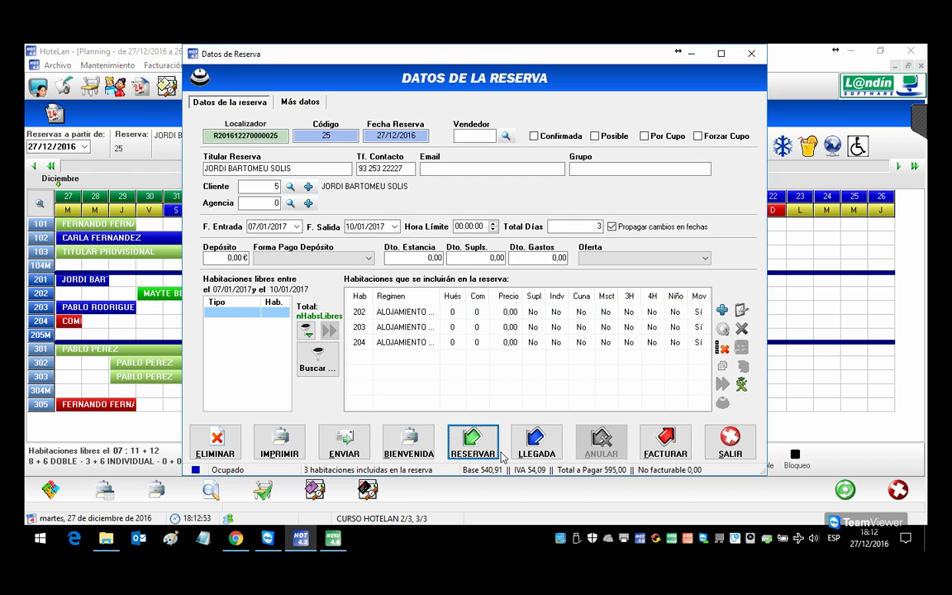
pyautogui.click(447, 305)
pyautogui.press('Return')
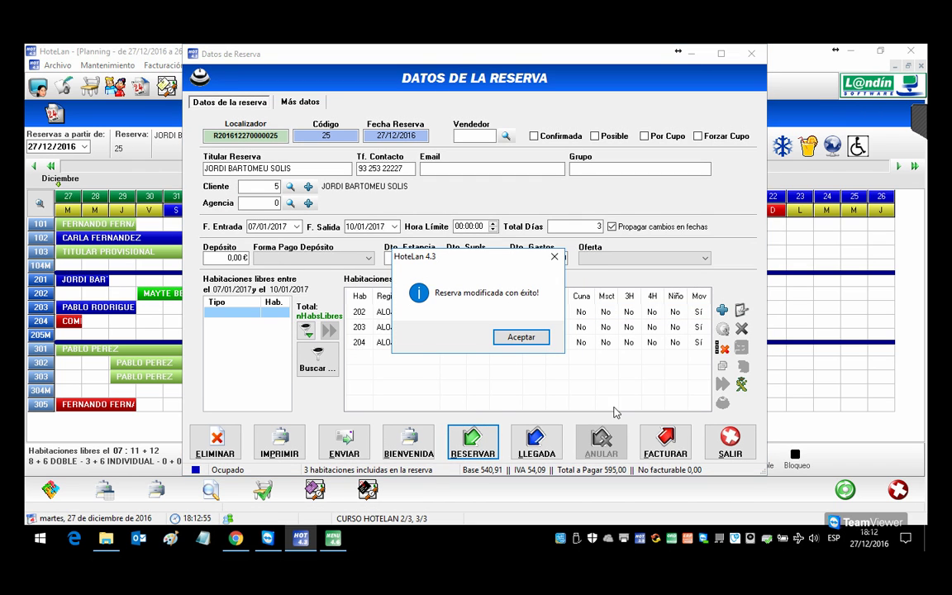
pyautogui.click(516, 336)
pyautogui.click(729, 443)
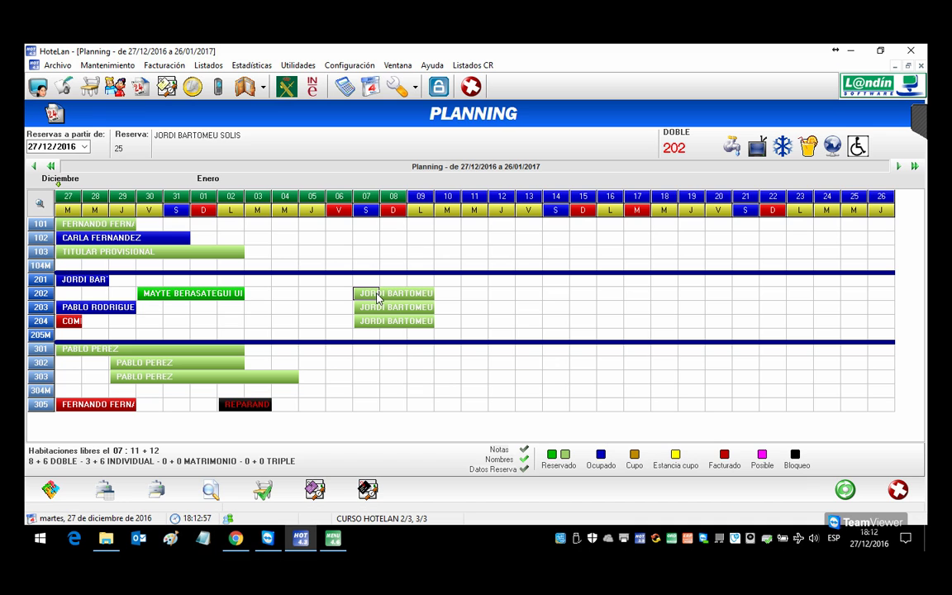
# Step: Check the booking back in as occupied, then select room 301's booking
pyautogui.doubleClick(374, 296)
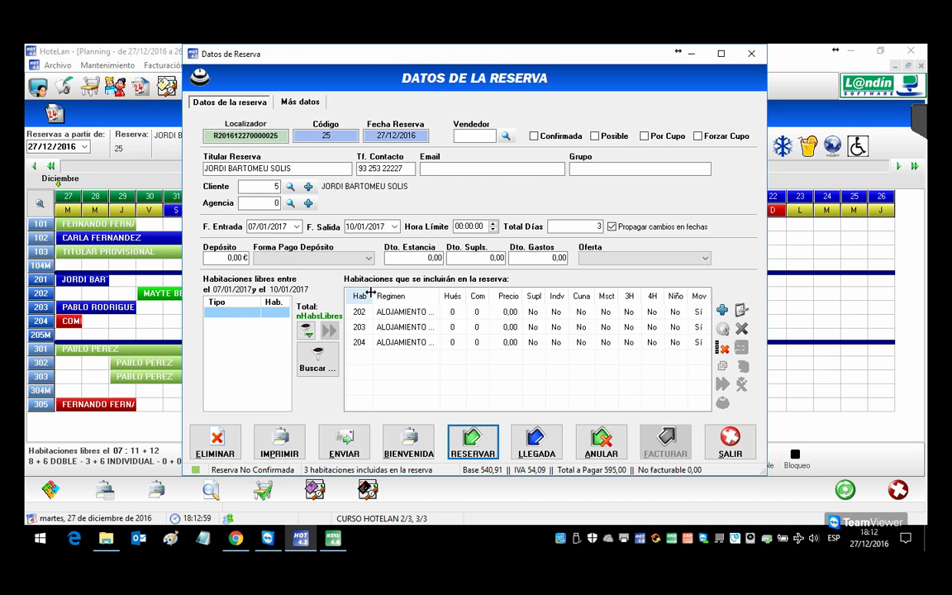
pyautogui.click(542, 442)
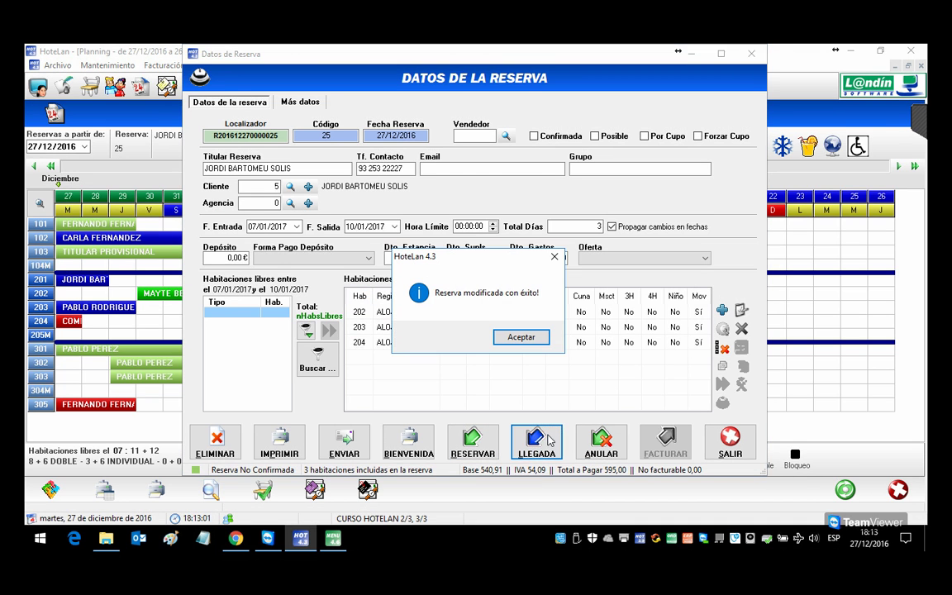
pyautogui.click(518, 336)
pyautogui.click(730, 441)
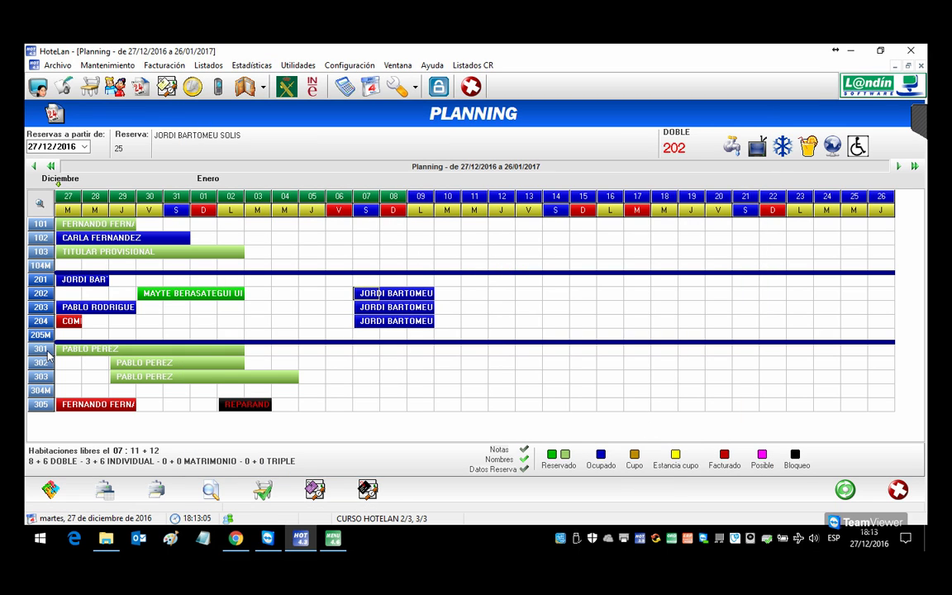
pyautogui.click(83, 349)
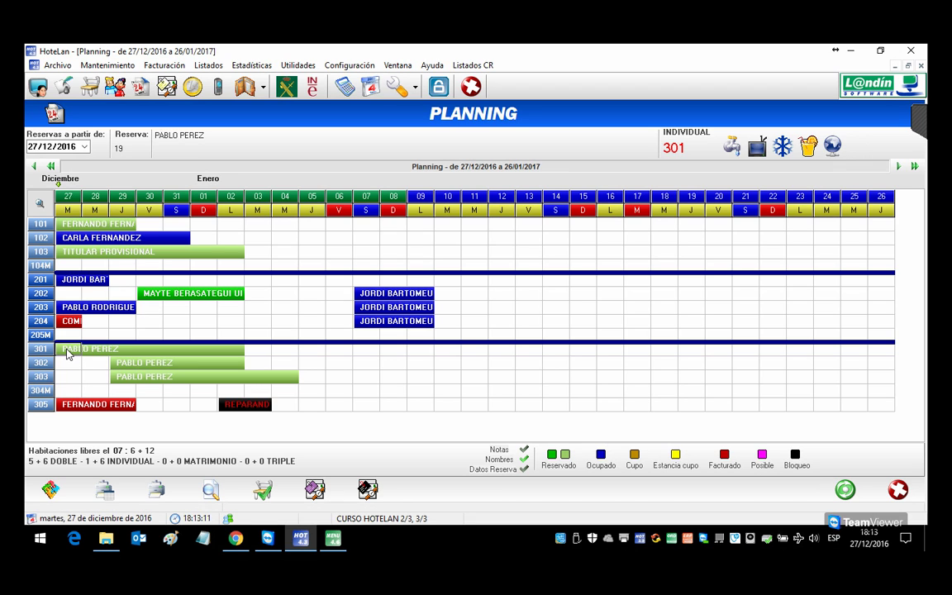
# Step: Assign Cliente 7 to the rooms 301–303 booking and register its arrival
pyautogui.doubleClick(69, 353)
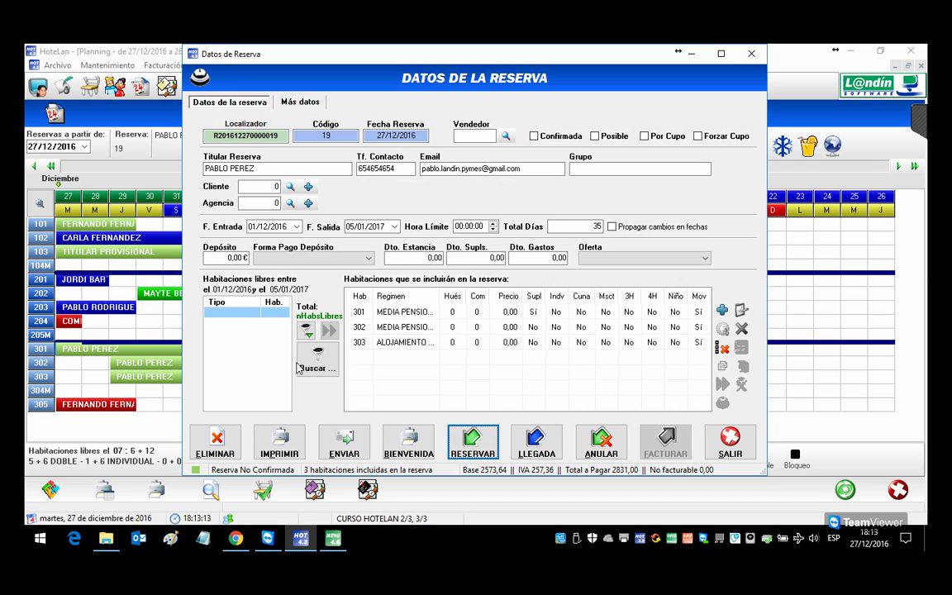
pyautogui.click(536, 442)
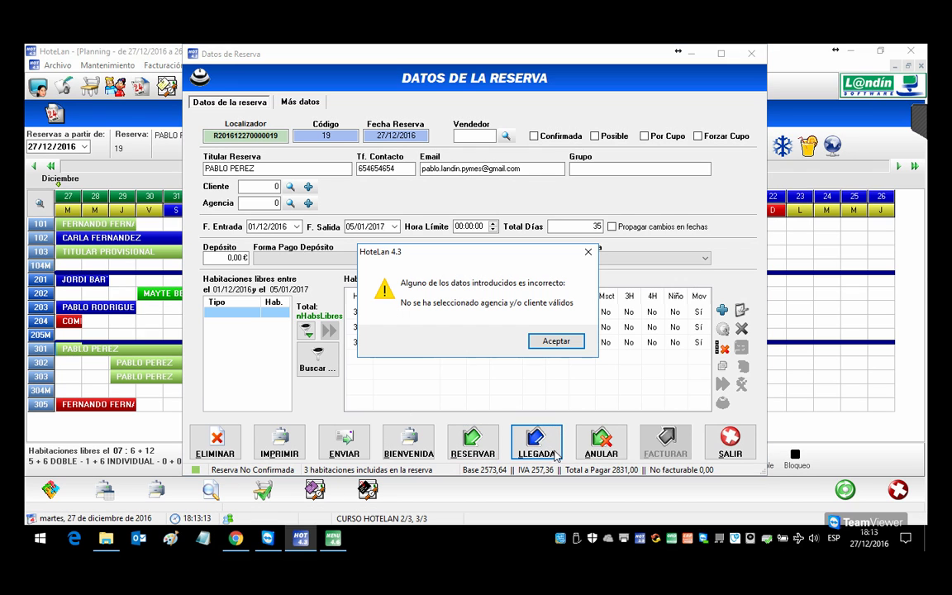
pyautogui.click(549, 346)
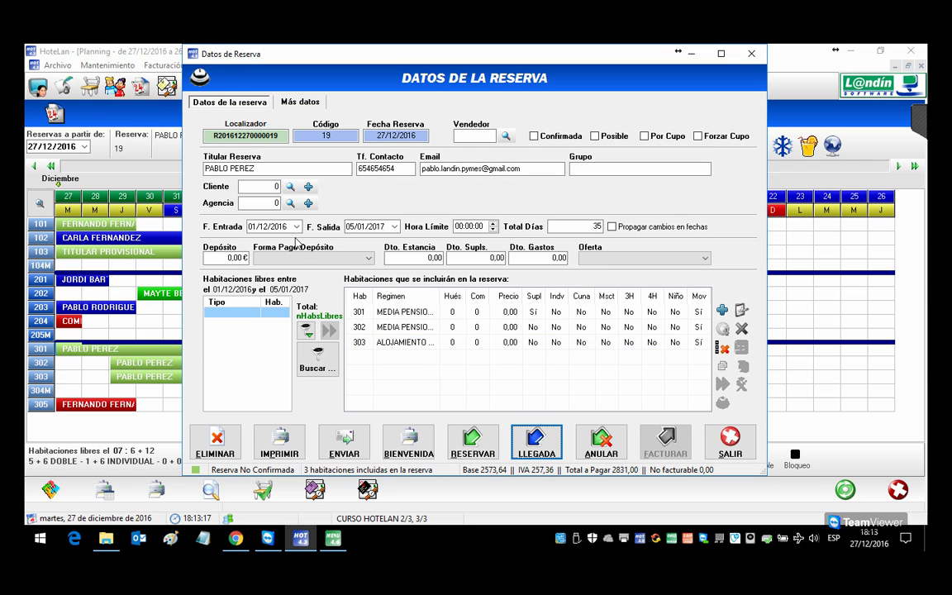
pyautogui.click(291, 188)
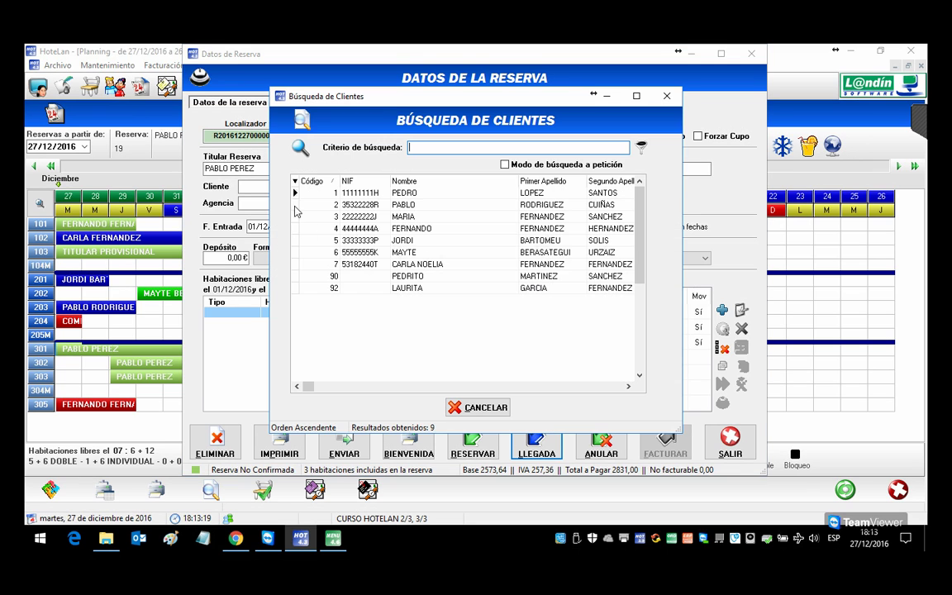
pyautogui.doubleClick(410, 266)
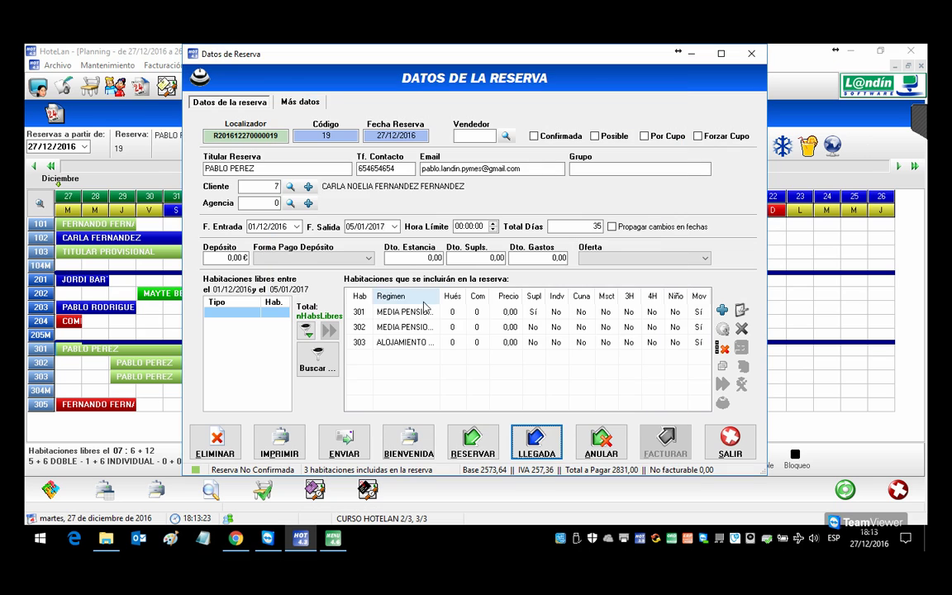
pyautogui.click(536, 447)
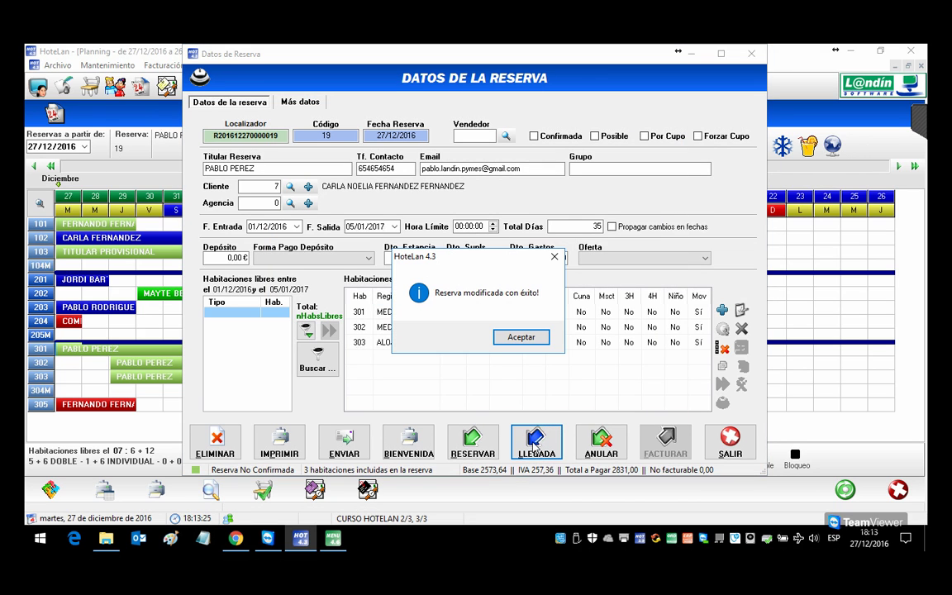
pyautogui.click(519, 338)
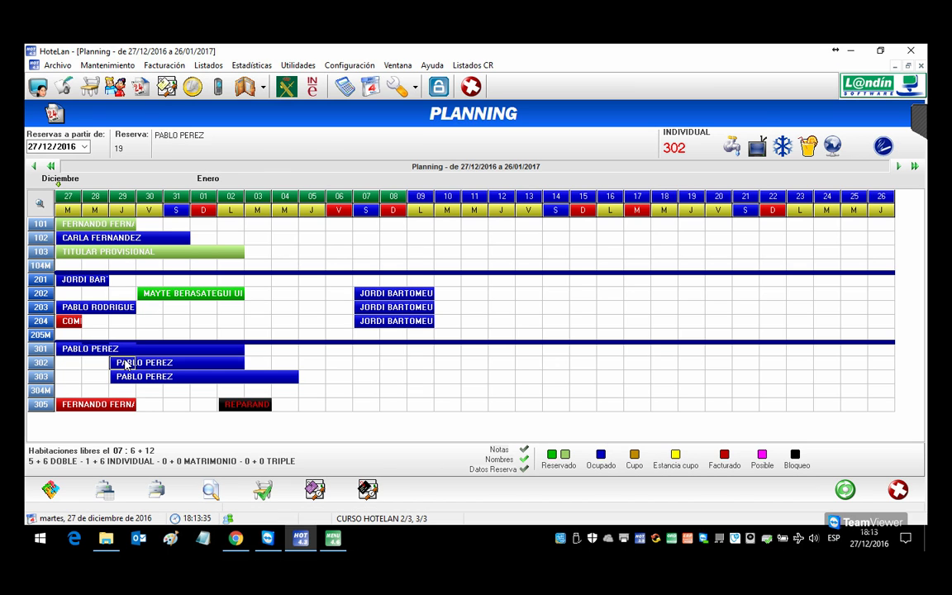
# Step: Change the booking's stay back to reserved status and confirm
pyautogui.doubleClick(125, 364)
pyautogui.click(467, 442)
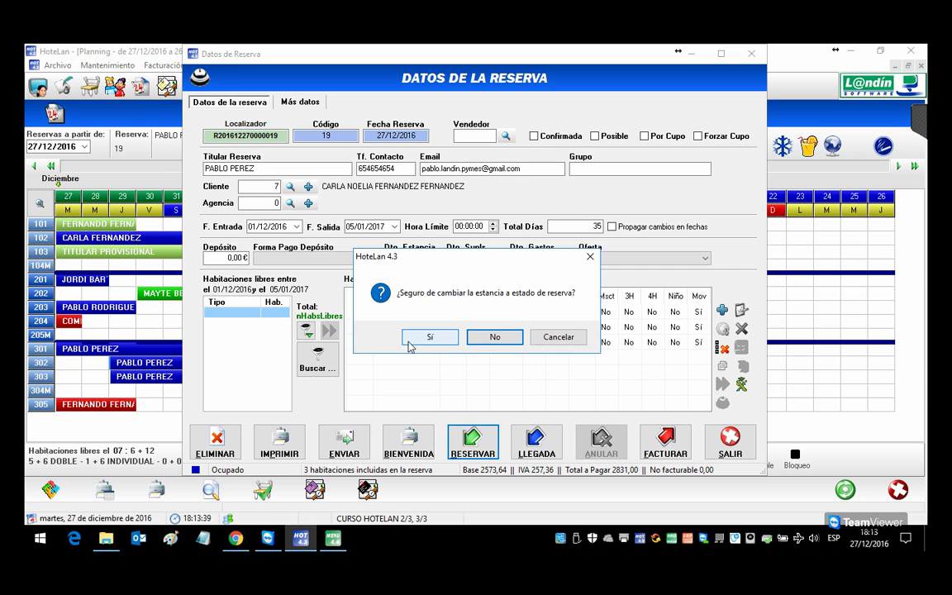
pyautogui.click(409, 340)
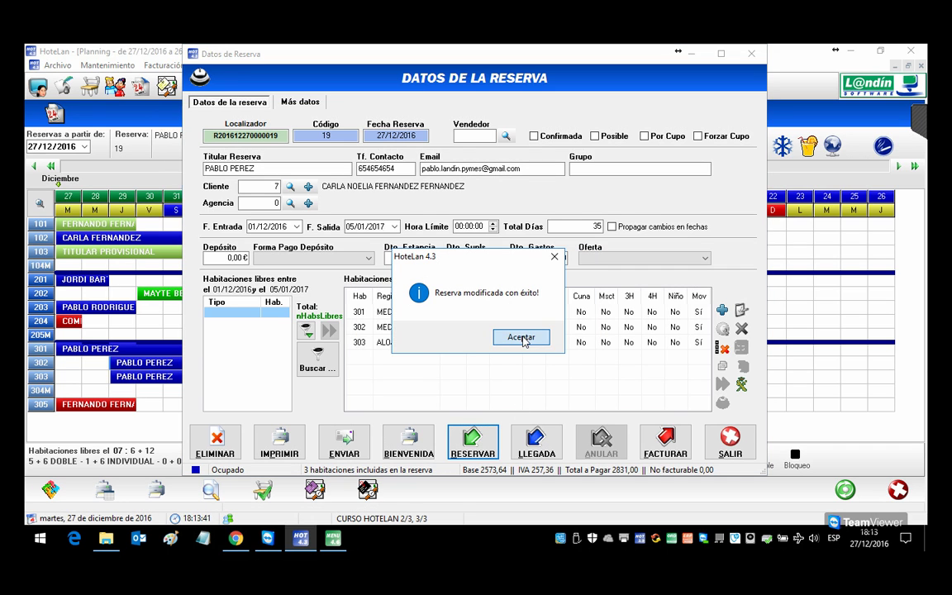
pyautogui.click(522, 338)
# Step: Open room 301's details in the booking and remove the duplicate booking-client guest
pyautogui.click(730, 442)
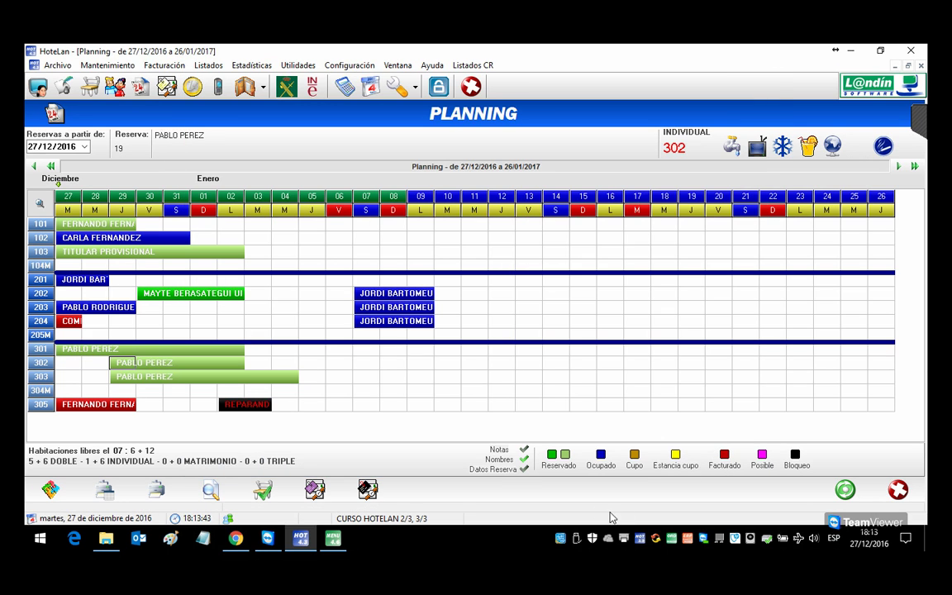
pyautogui.doubleClick(82, 352)
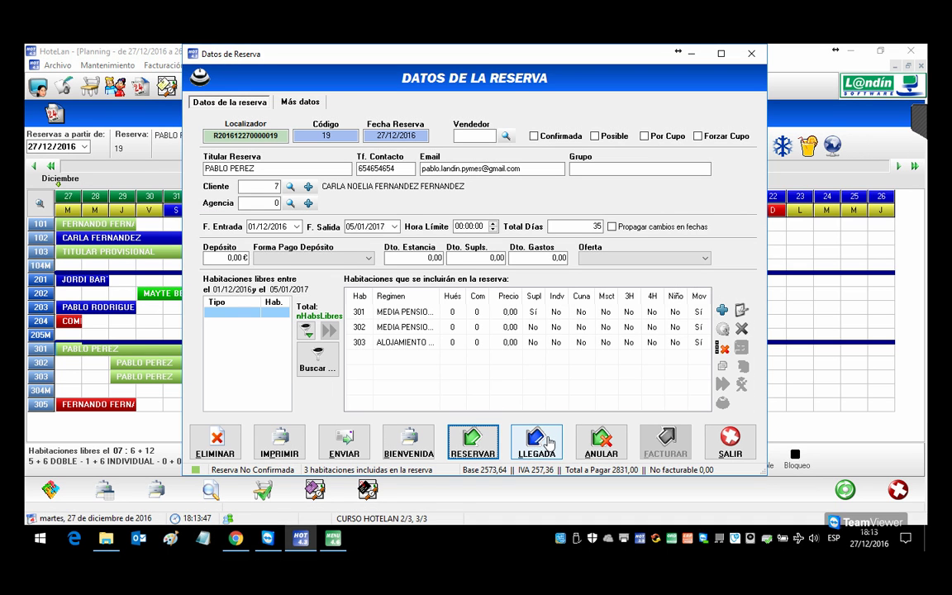
pyautogui.click(403, 314)
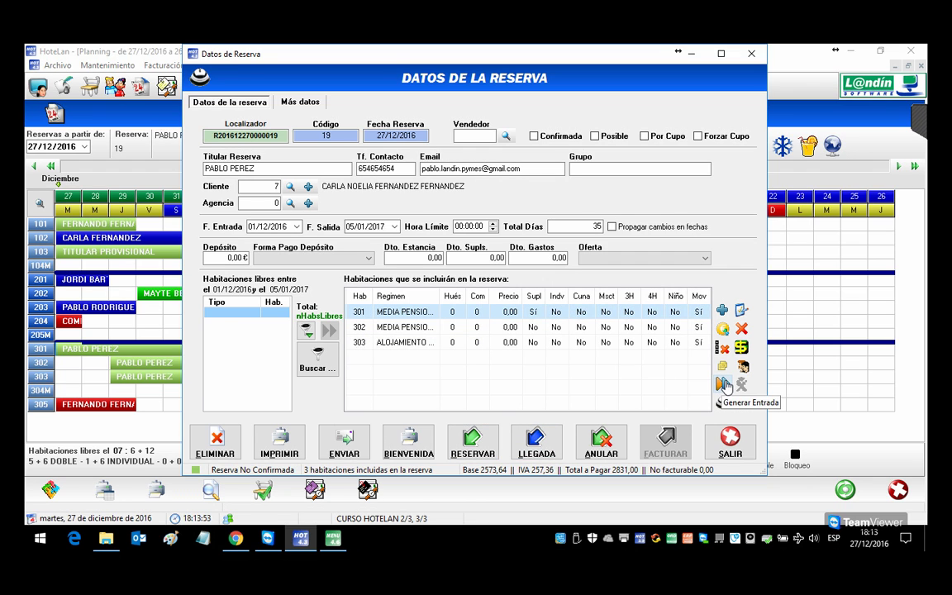
pyautogui.doubleClick(399, 315)
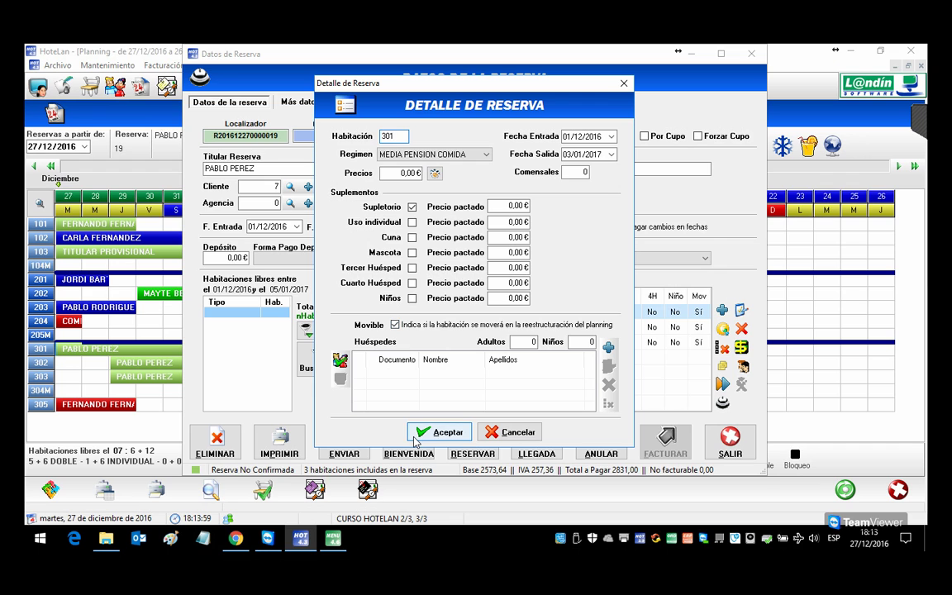
pyautogui.moveTo(317, 84); pyautogui.dragTo(390, 93)
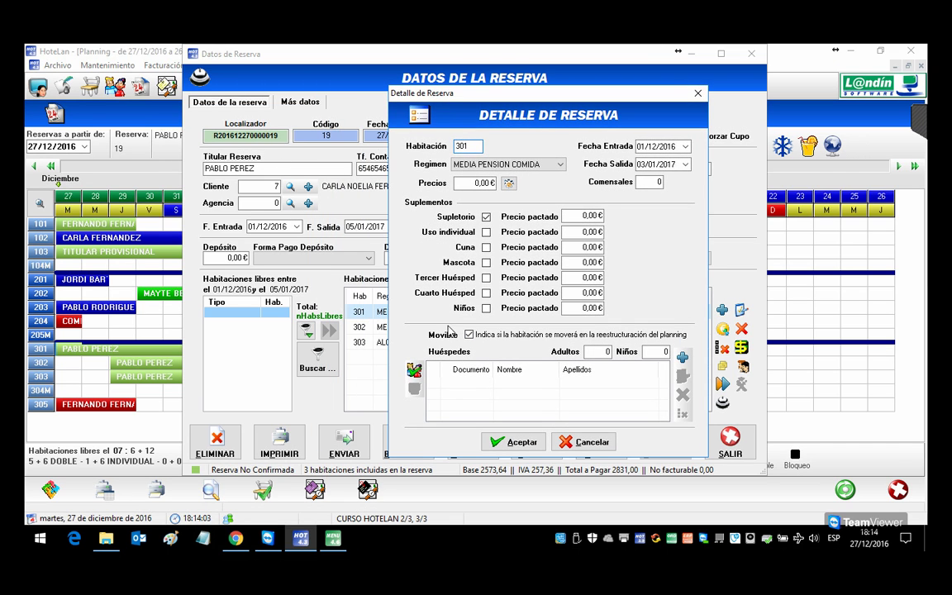
pyautogui.click(419, 371)
pyautogui.press('Return')
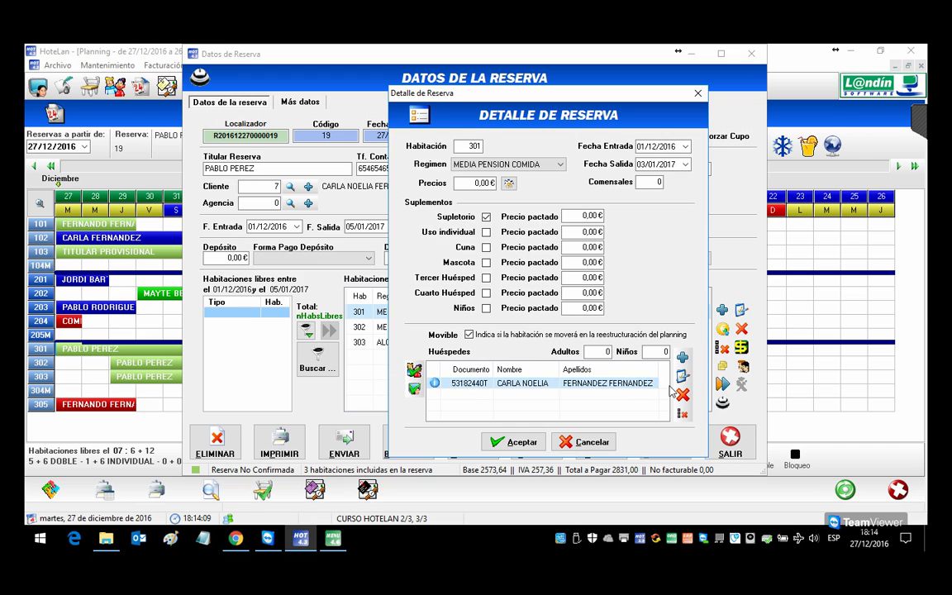
pyautogui.press('Delete')
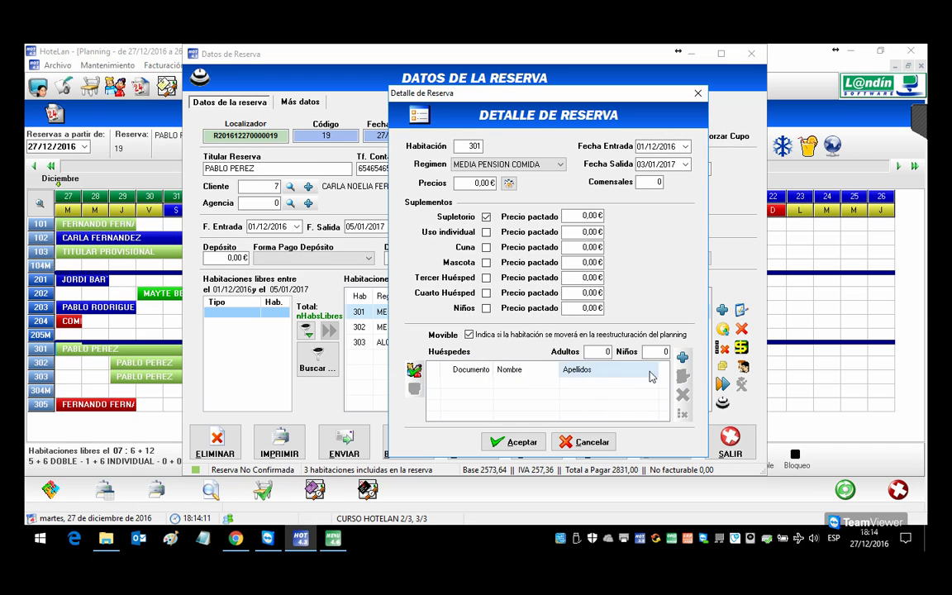
# Step: Add an existing guest record, found through the guest search, to room 301
pyautogui.click(681, 357)
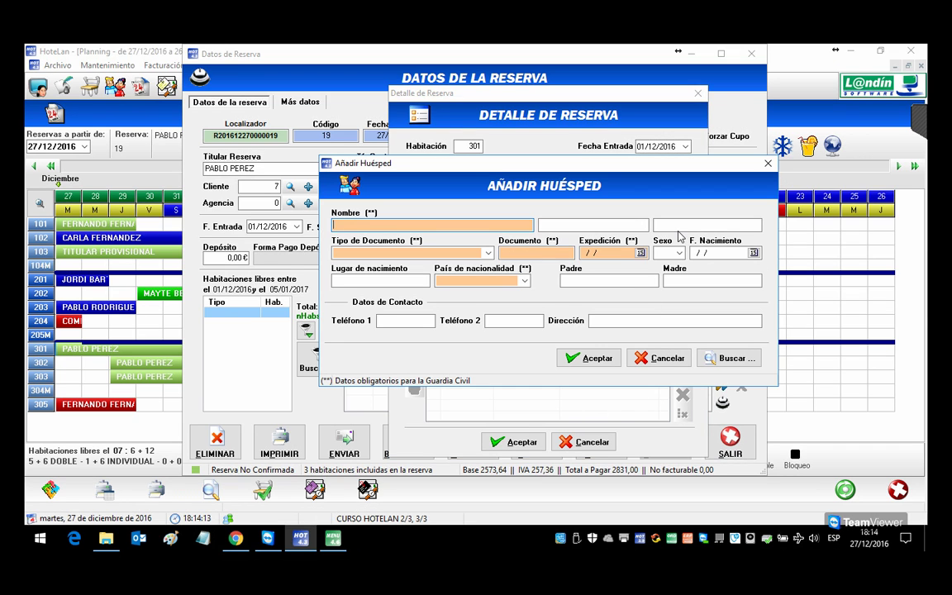
pyautogui.click(731, 358)
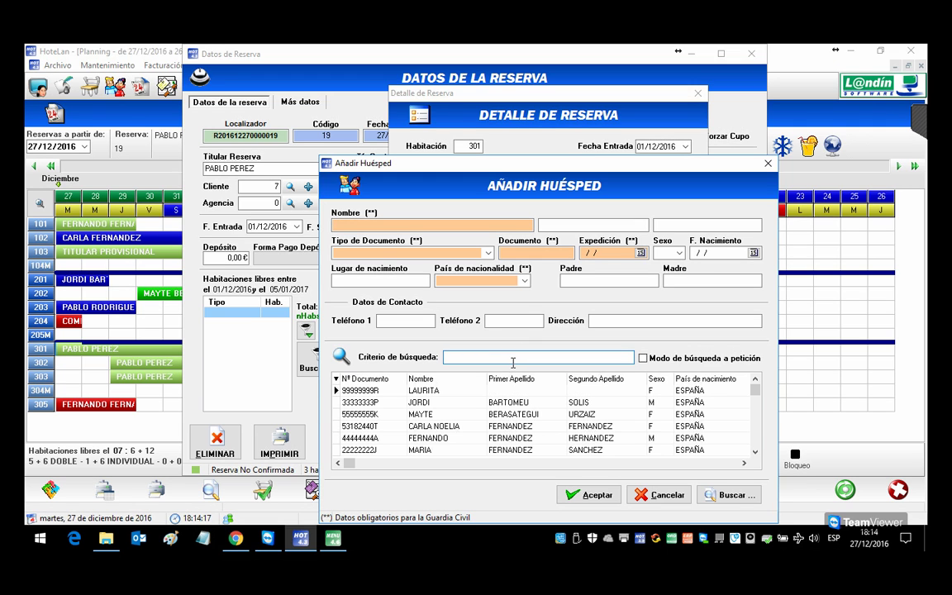
pyautogui.write('MAY')
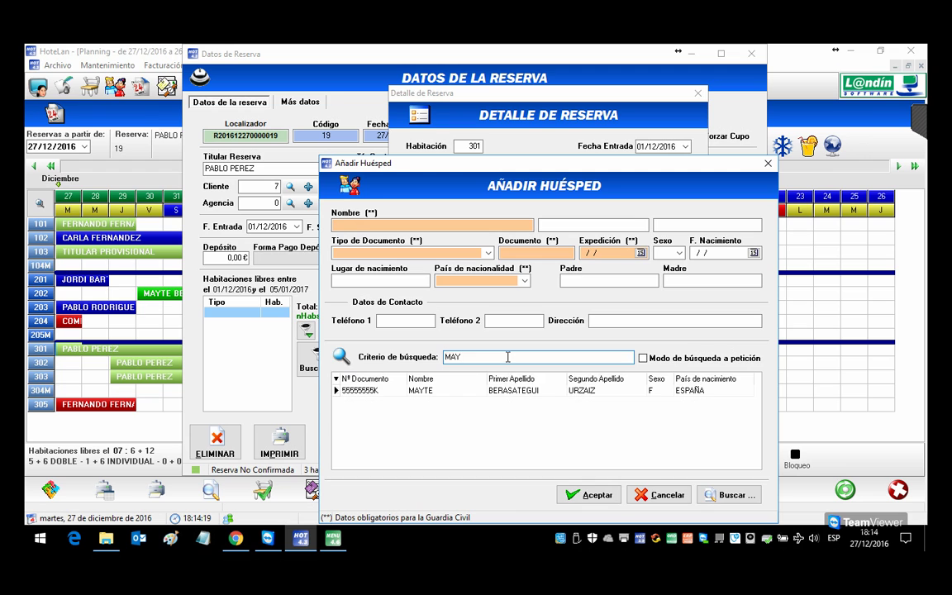
pyautogui.doubleClick(513, 390)
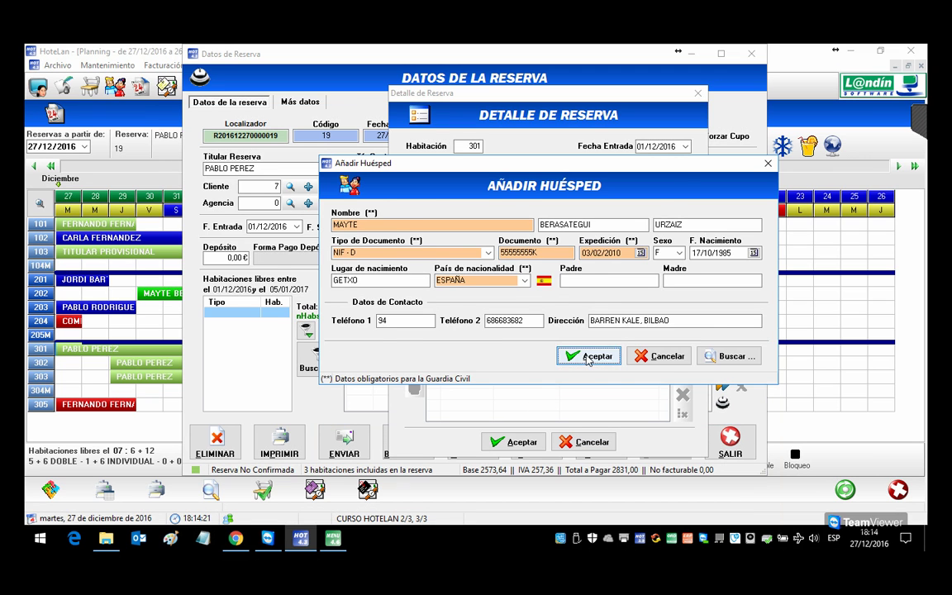
pyautogui.click(588, 356)
pyautogui.click(514, 442)
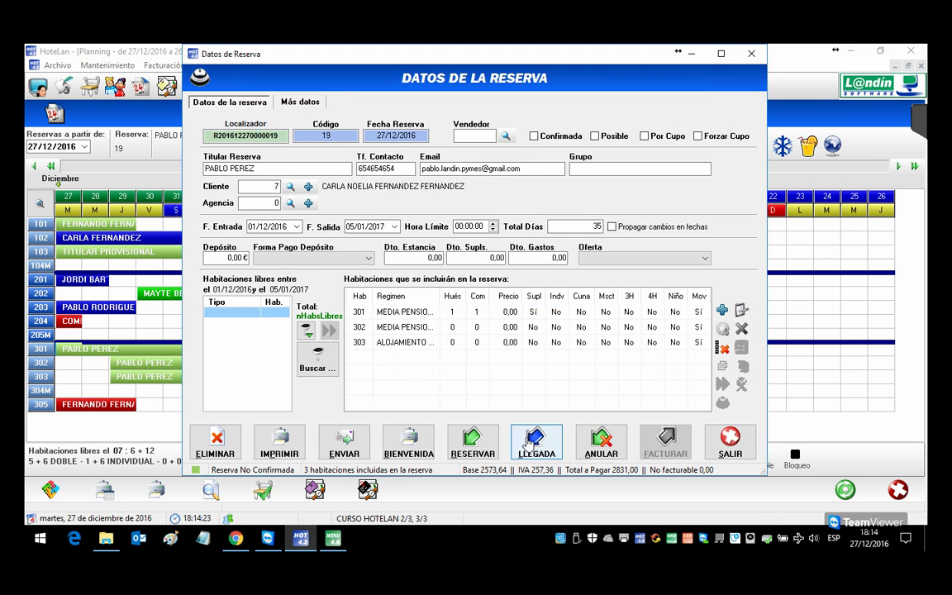
# Step: Generate the stay for room 301 so it shows occupied on the planning
pyautogui.click(422, 312)
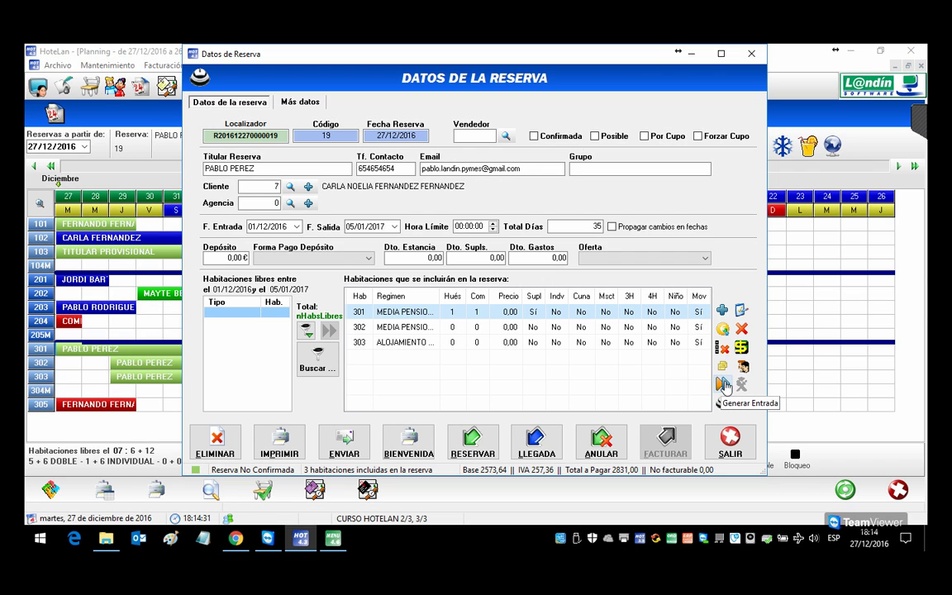
pyautogui.click(724, 384)
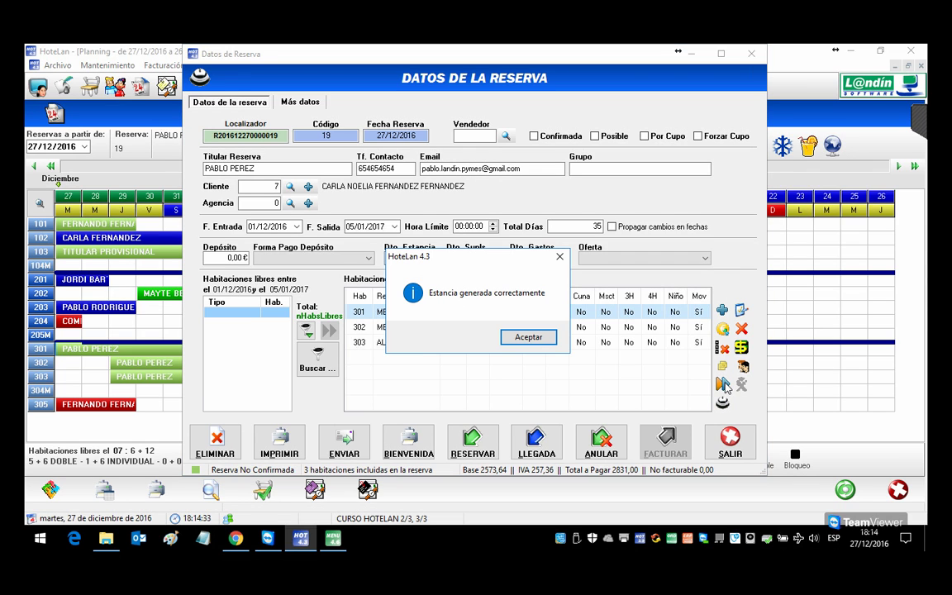
pyautogui.click(529, 337)
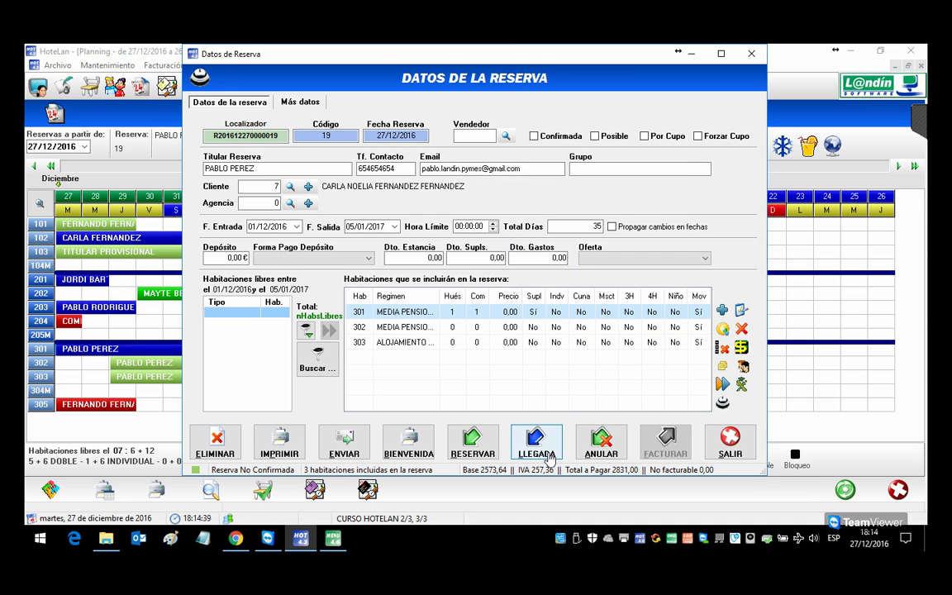
pyautogui.click(730, 442)
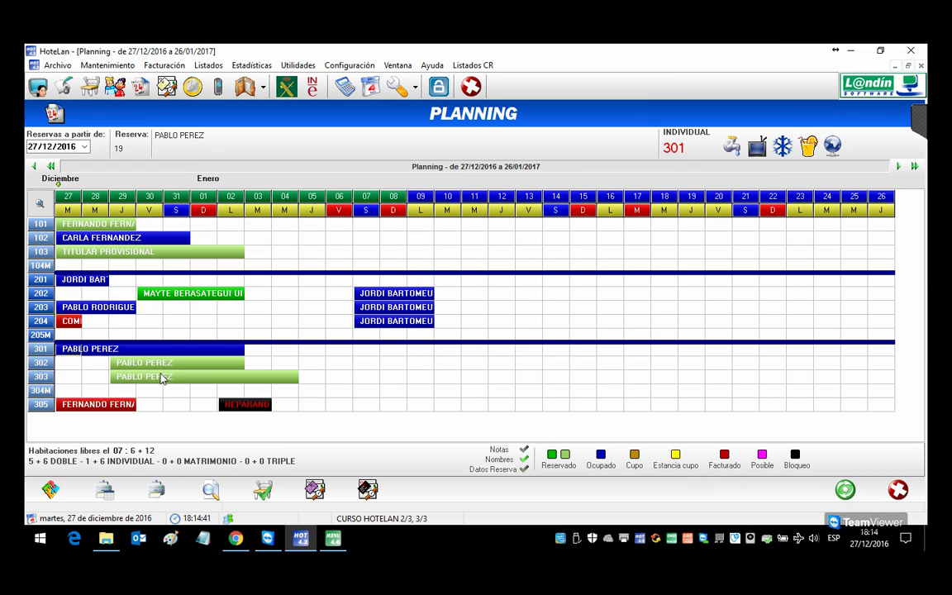
# Step: Reopen the rooms 301–303 booking to check room 301, then close it
pyautogui.click(129, 364)
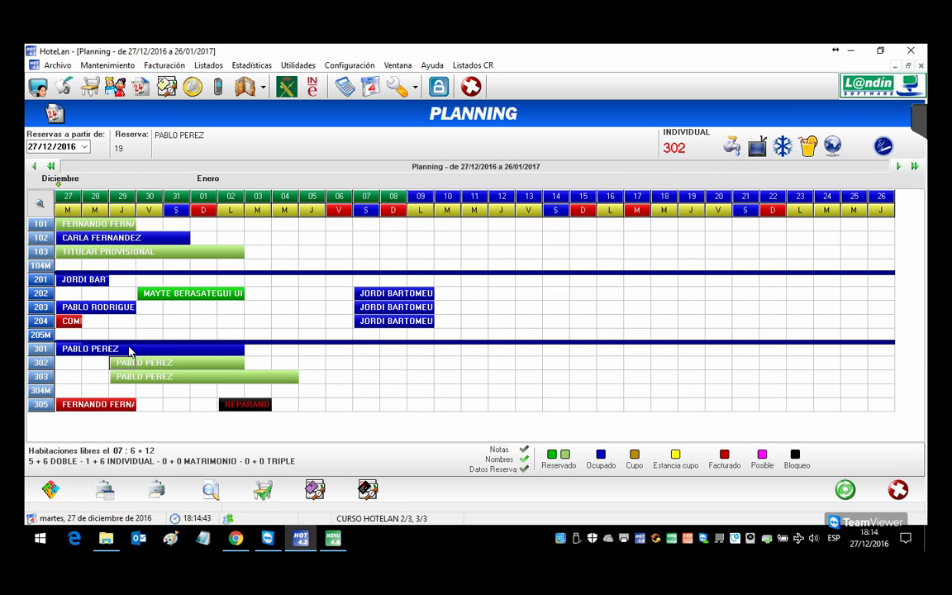
pyautogui.click(130, 352)
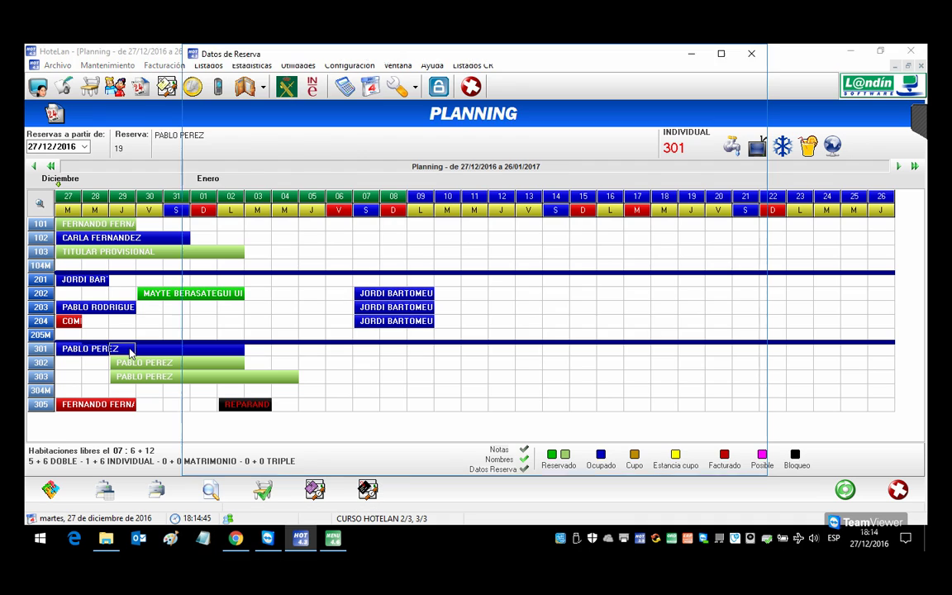
pyautogui.doubleClick(130, 352)
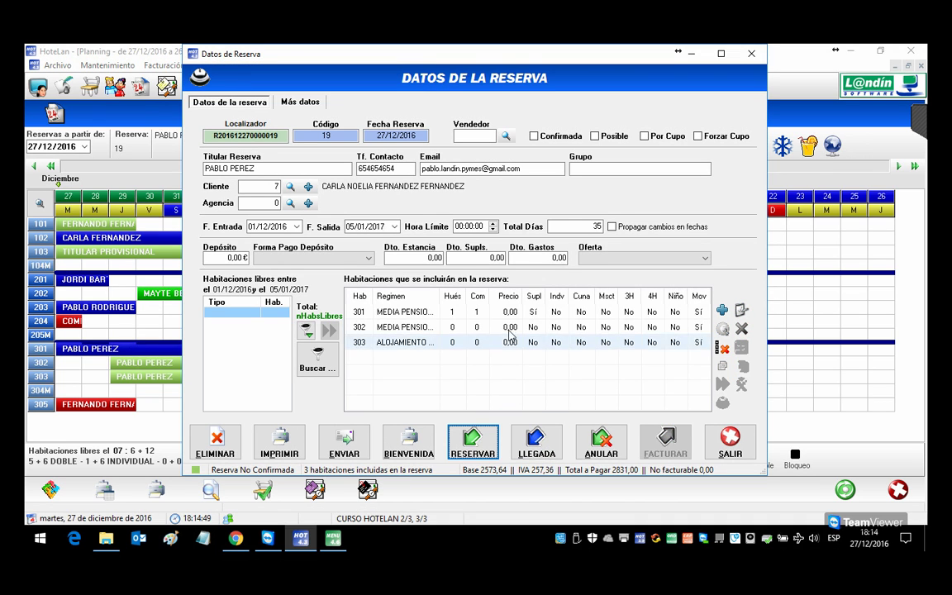
pyautogui.click(450, 315)
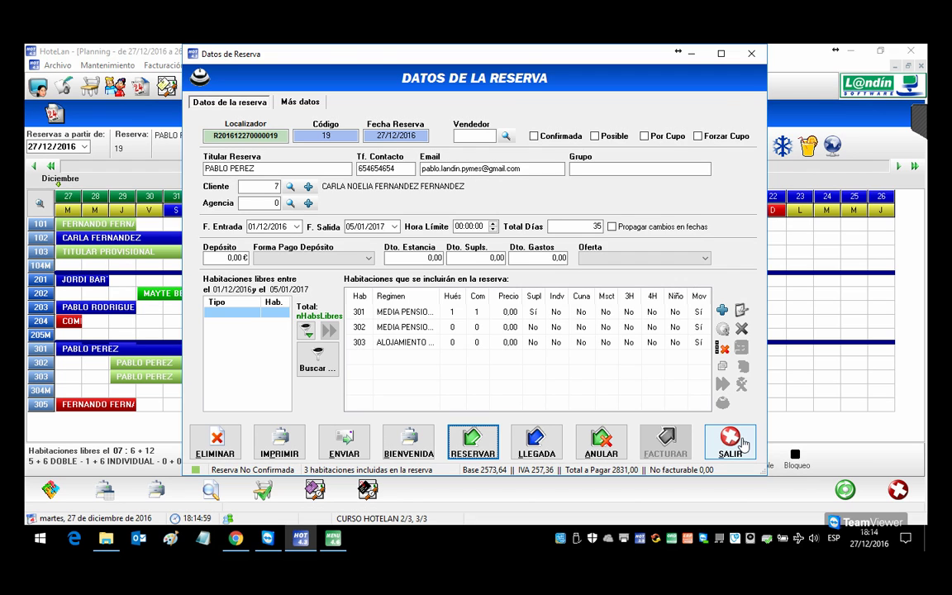
pyautogui.click(741, 444)
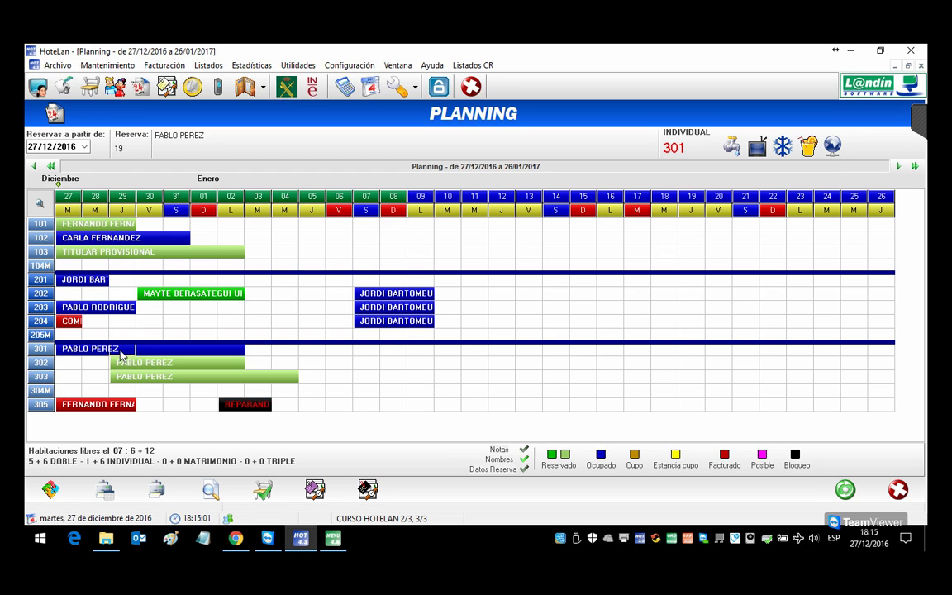
# Step: Print the Parte de Viaje for room 301's guest and close the preview
pyautogui.rightClick(76, 354)
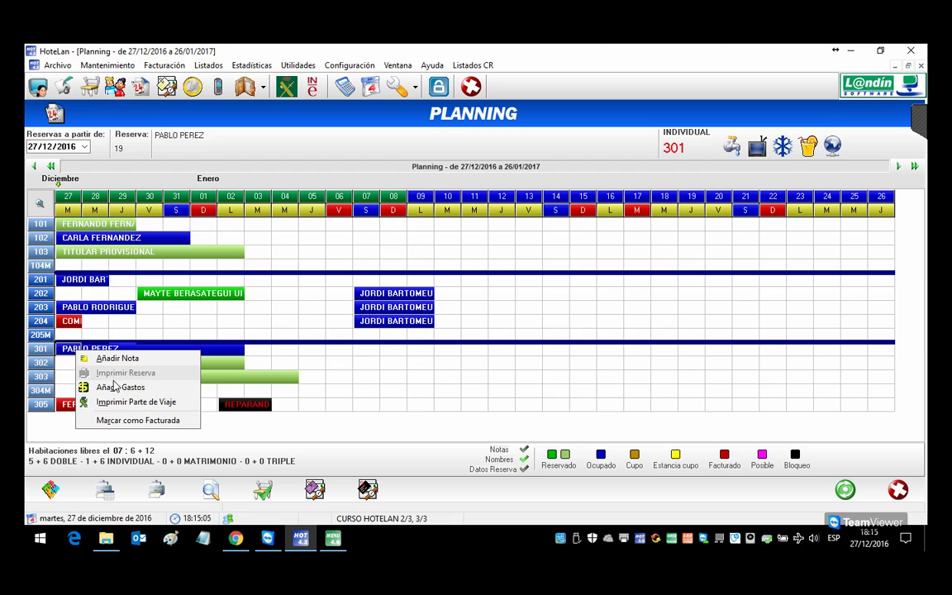
pyautogui.click(101, 402)
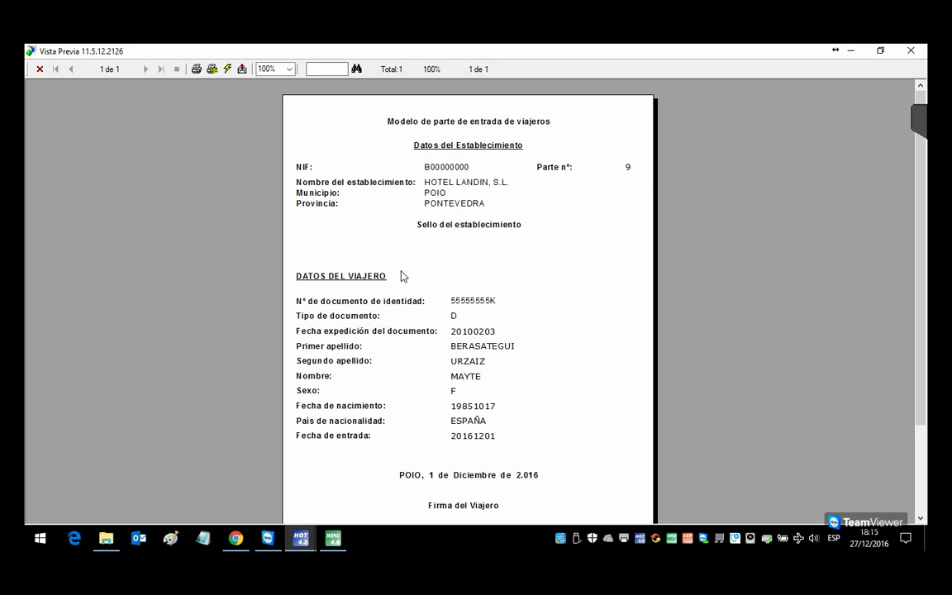
pyautogui.click(909, 53)
pyautogui.moveTo(337, 546)
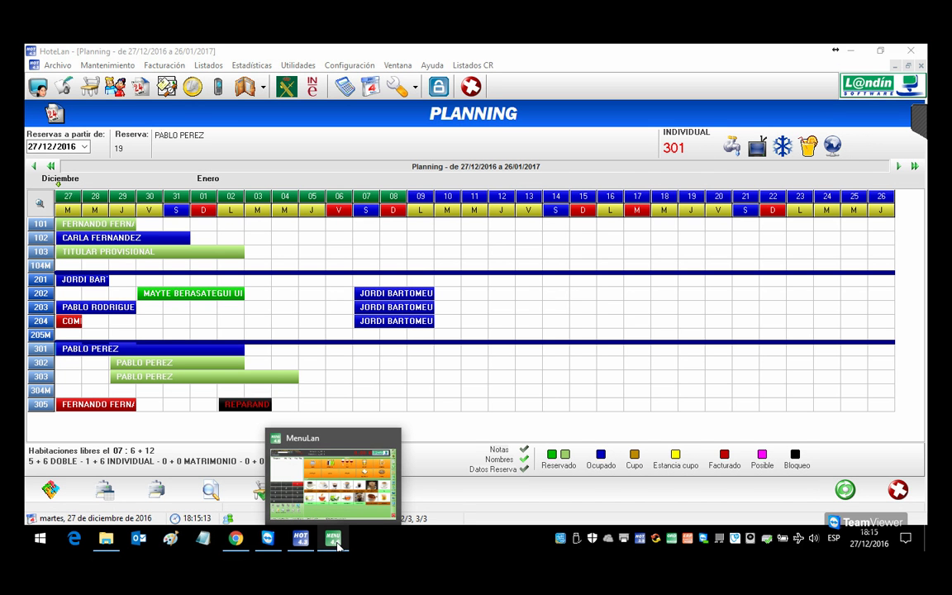
# Step: In MenuLan, add a red tea and a bombon coffee to a ticket
pyautogui.click(334, 539)
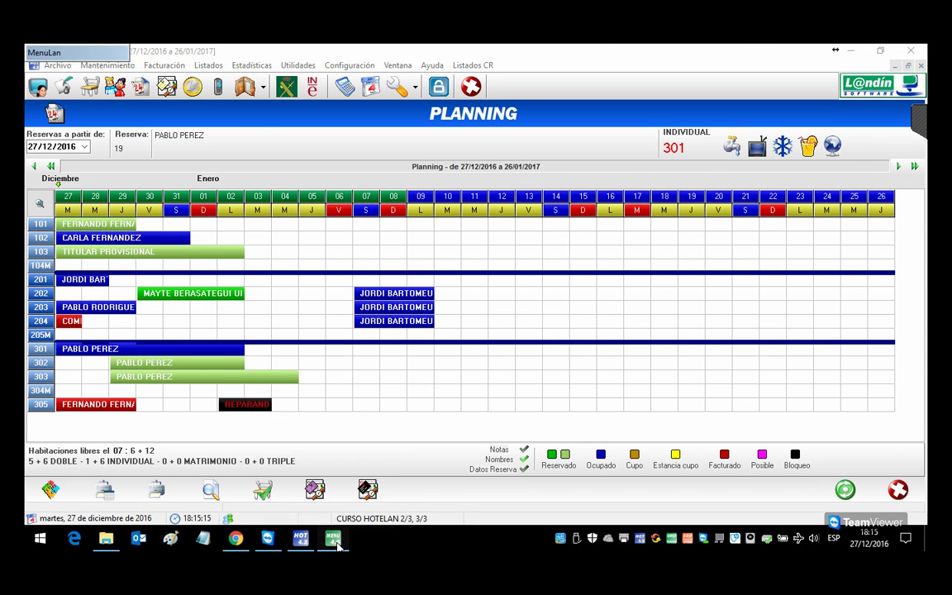
pyautogui.click(383, 377)
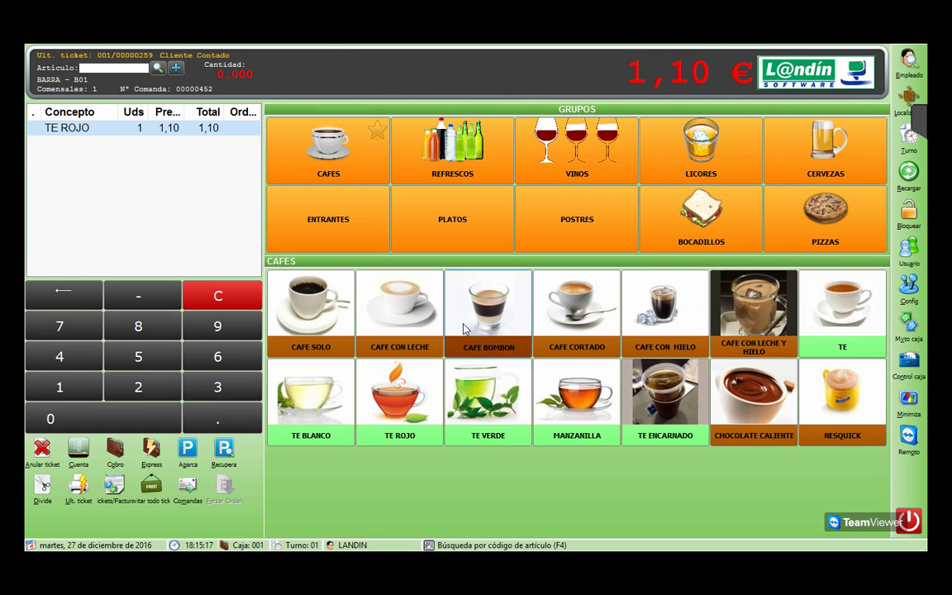
pyautogui.click(487, 310)
pyautogui.click(122, 455)
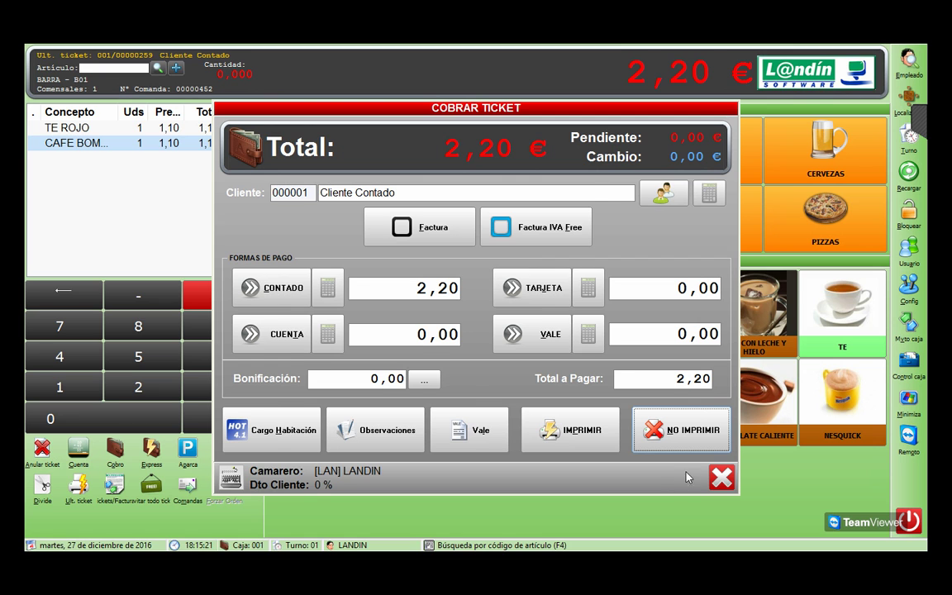
pyautogui.click(650, 431)
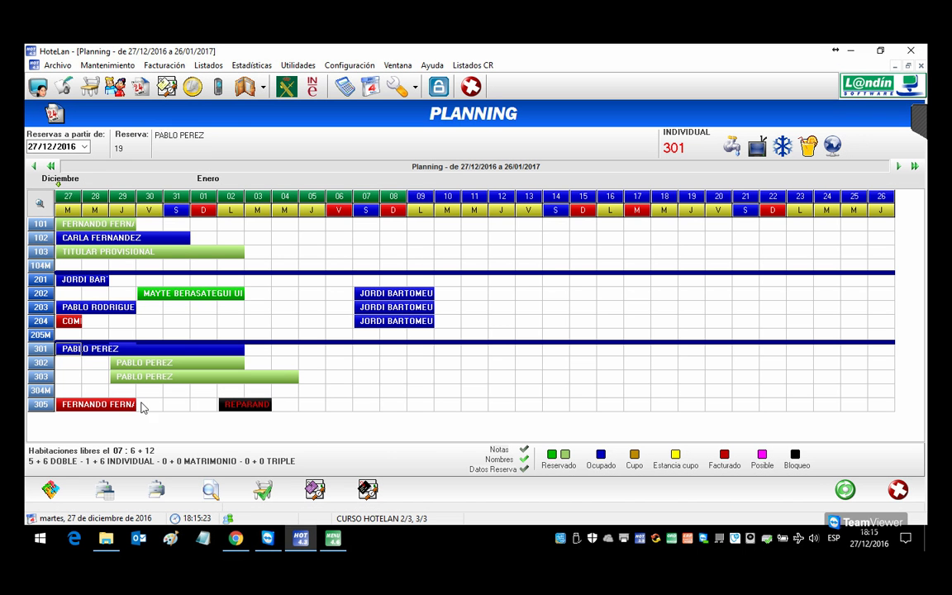
pyautogui.click(314, 488)
# Step: Try charging the ticket to room 301, then close Cobrar Ticket and return to HoteLan
pyautogui.click(115, 450)
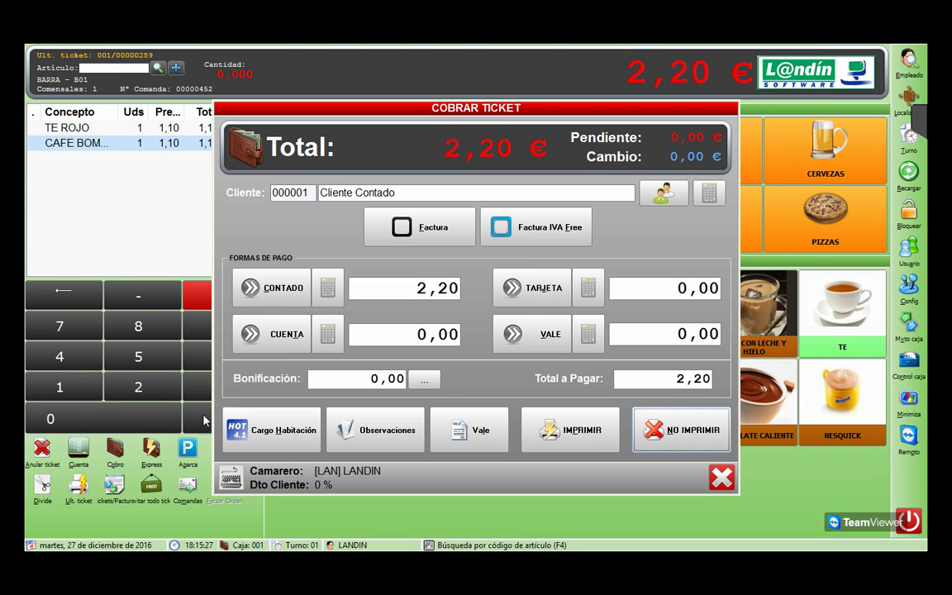
pyautogui.click(284, 430)
pyautogui.write('30')
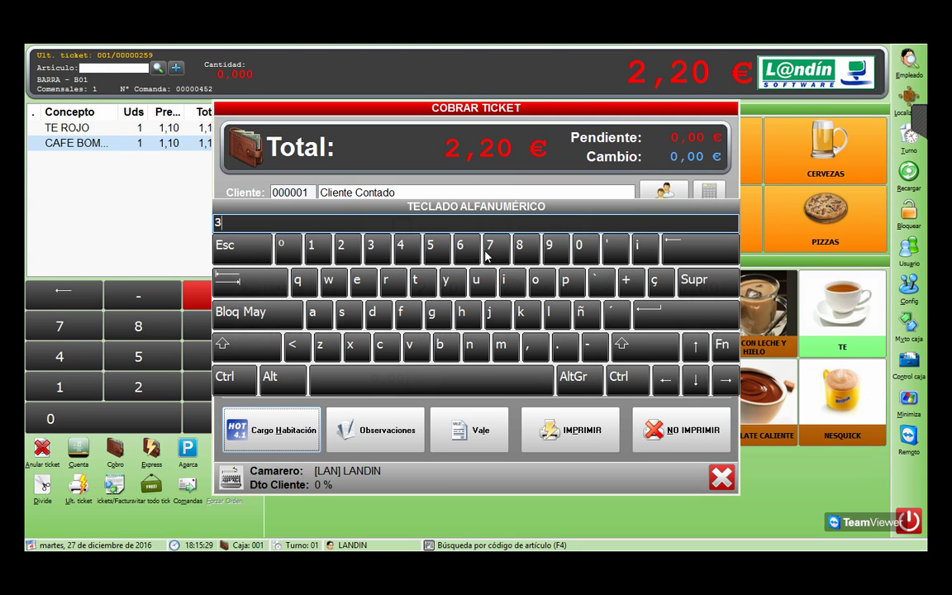
pyautogui.click(319, 259)
pyautogui.press('Return')
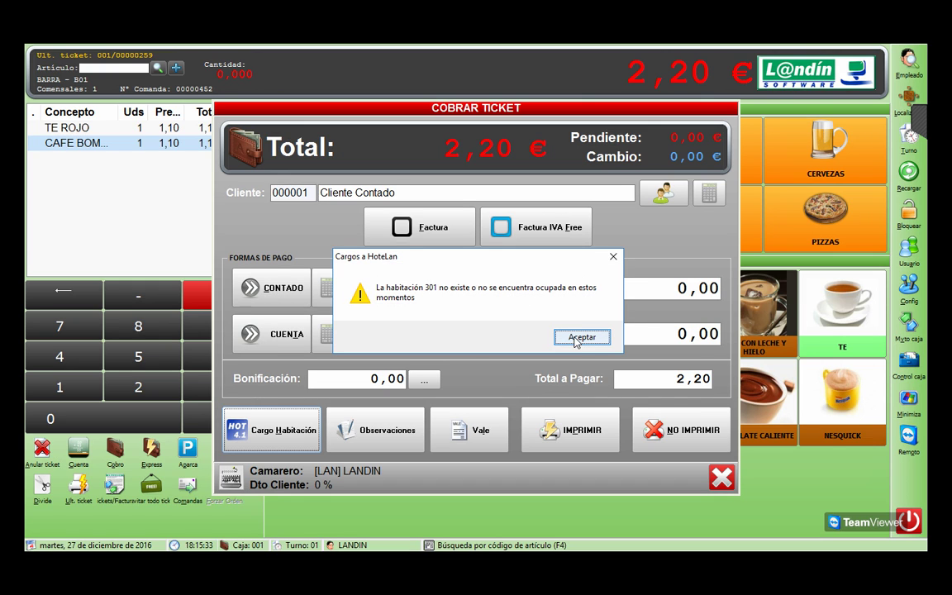
pyautogui.click(580, 338)
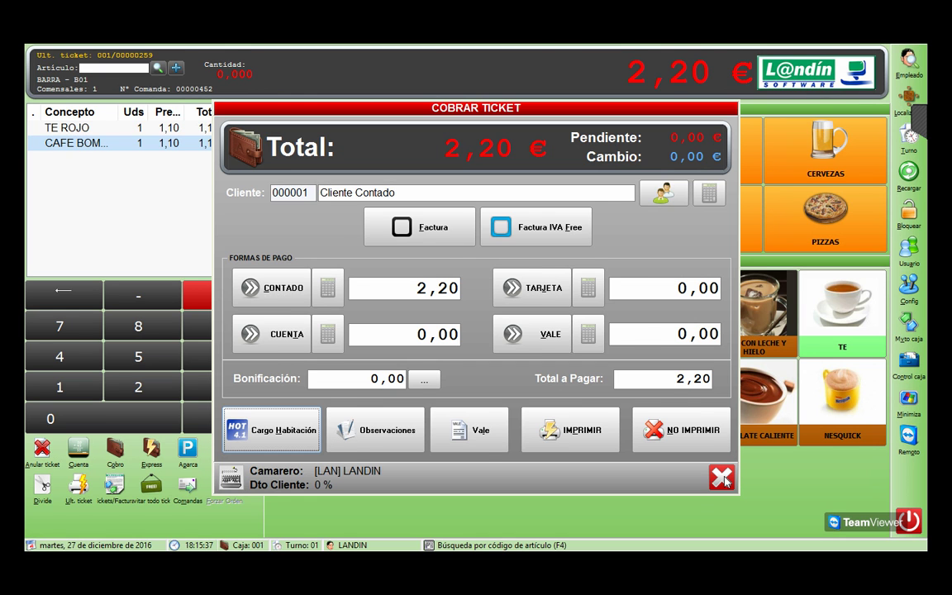
pyautogui.click(724, 481)
pyautogui.hotkey('alt', 'Tab')
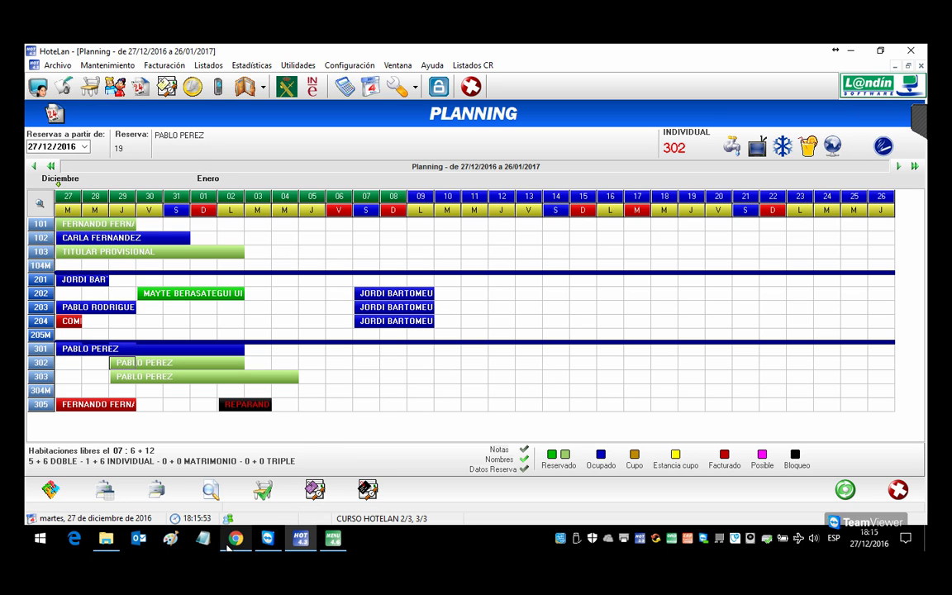
# Step: Check in room 302 with the existing guest's saved data
pyautogui.doubleClick(130, 367)
pyautogui.click(417, 327)
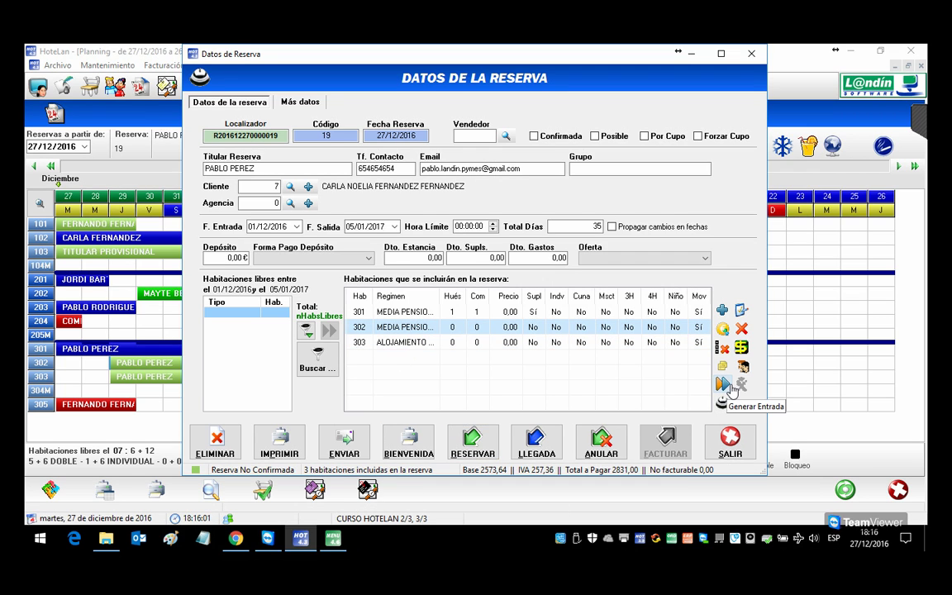
pyautogui.doubleClick(413, 327)
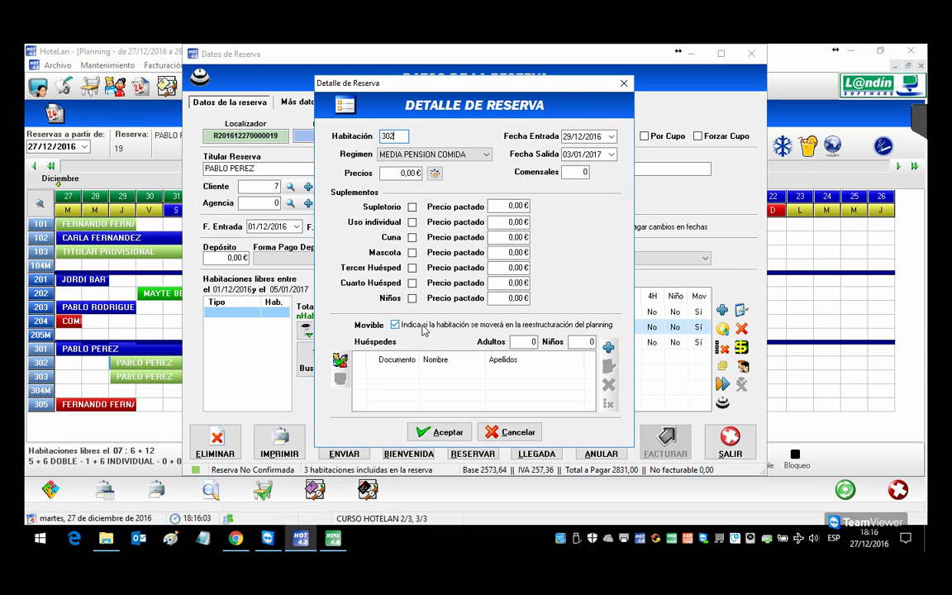
pyautogui.click(346, 362)
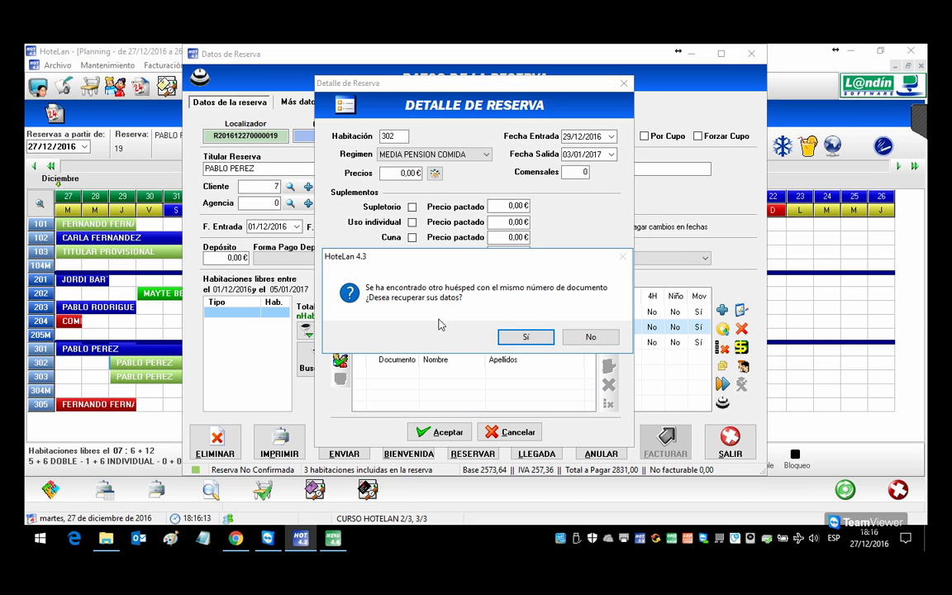
pyautogui.click(533, 338)
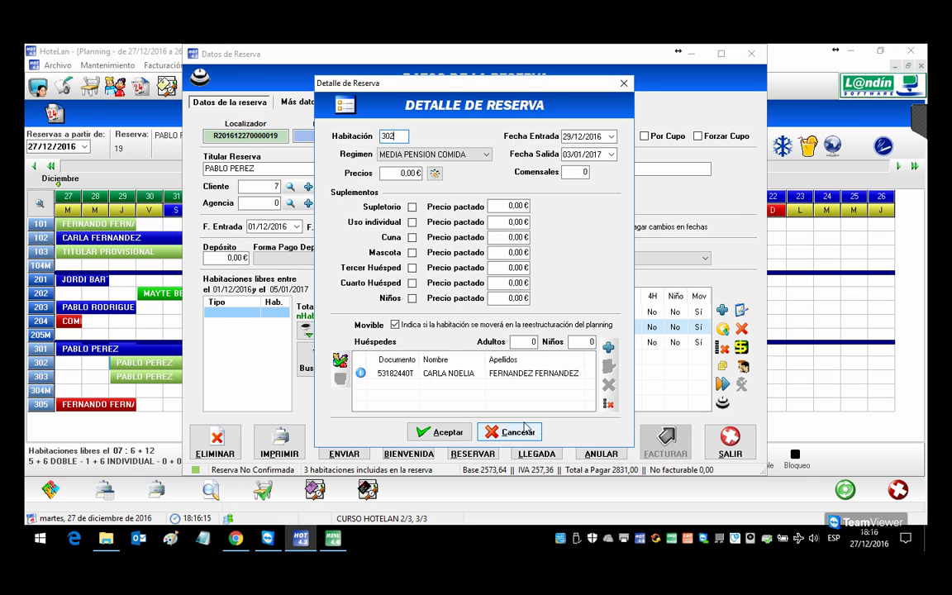
pyautogui.click(447, 433)
pyautogui.click(447, 433)
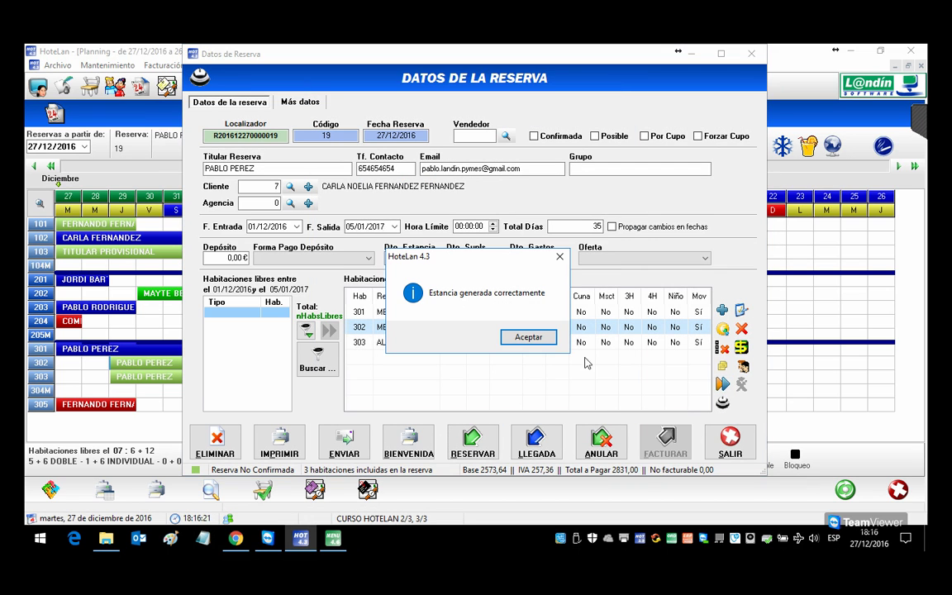
pyautogui.click(527, 337)
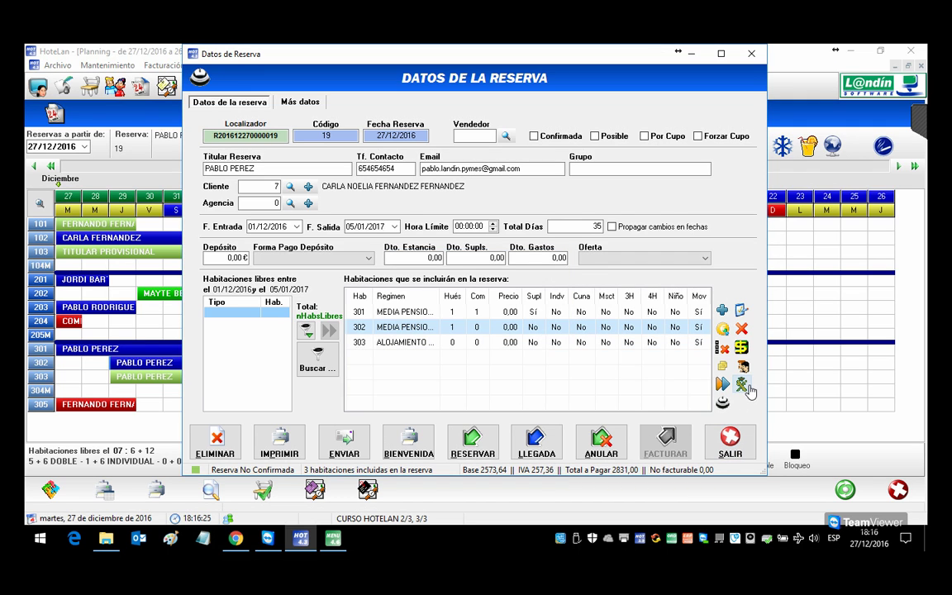
pyautogui.click(731, 440)
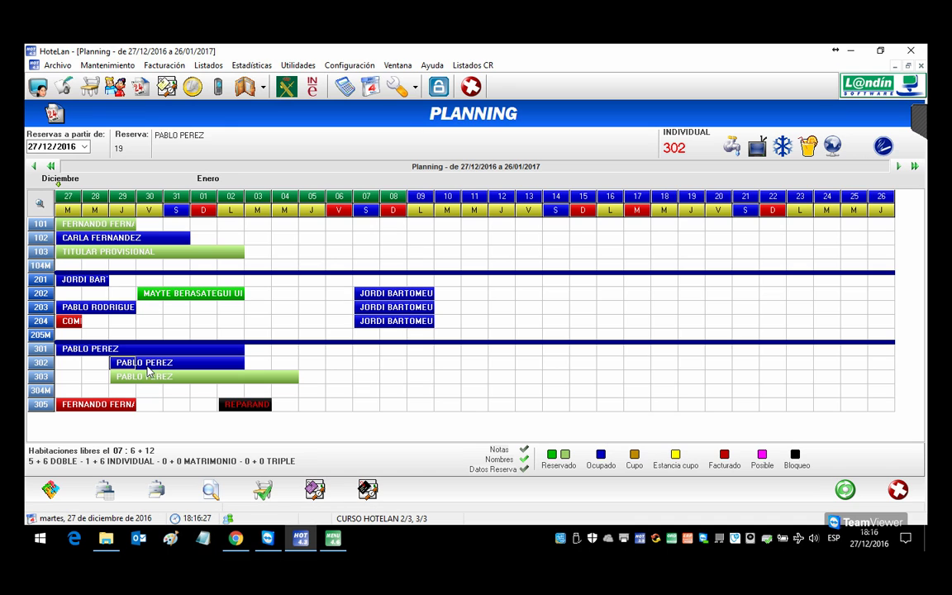
# Step: Register arrival for room 303 and verify the booking shows Ocupado
pyautogui.doubleClick(150, 378)
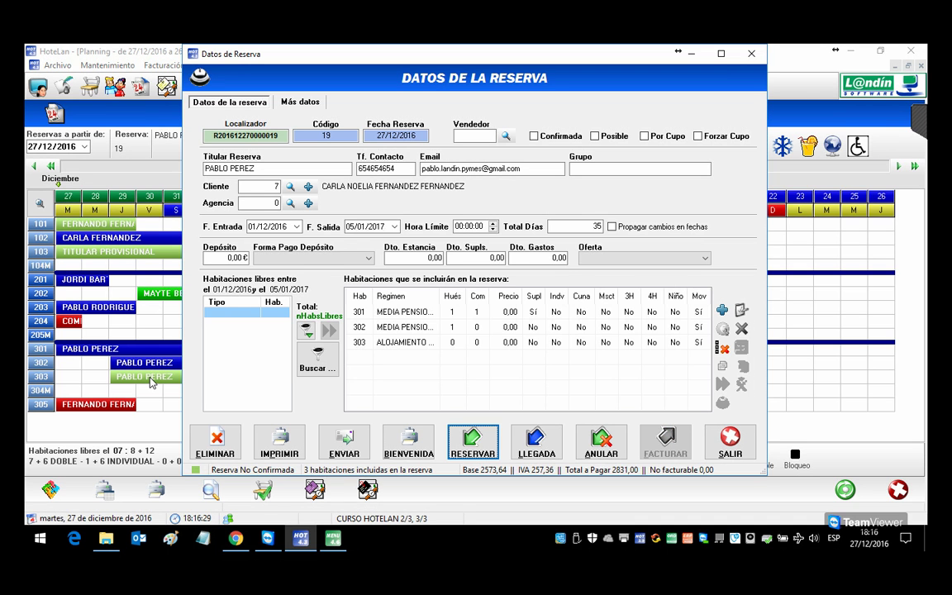
pyautogui.click(543, 442)
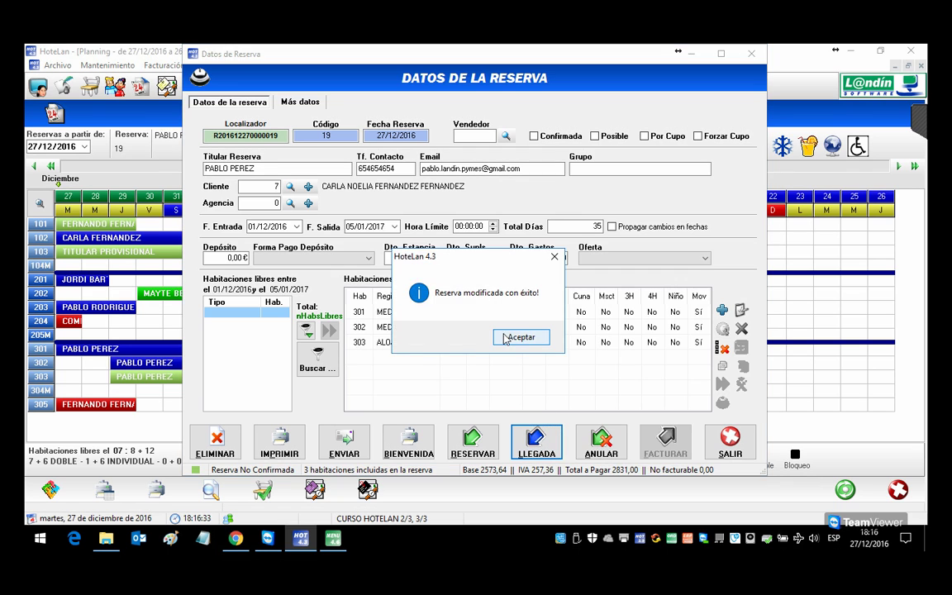
pyautogui.click(517, 335)
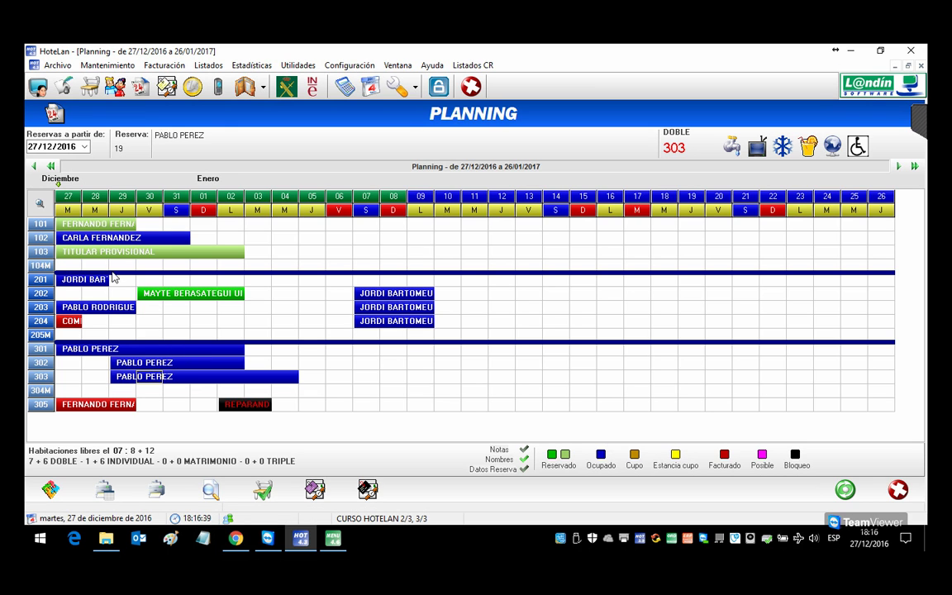
pyautogui.doubleClick(94, 354)
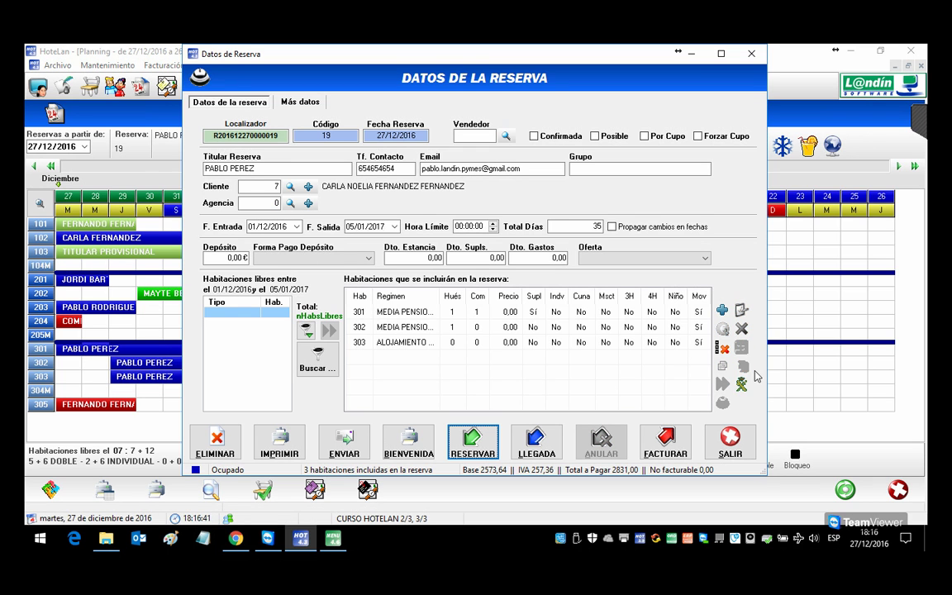
pyautogui.click(663, 345)
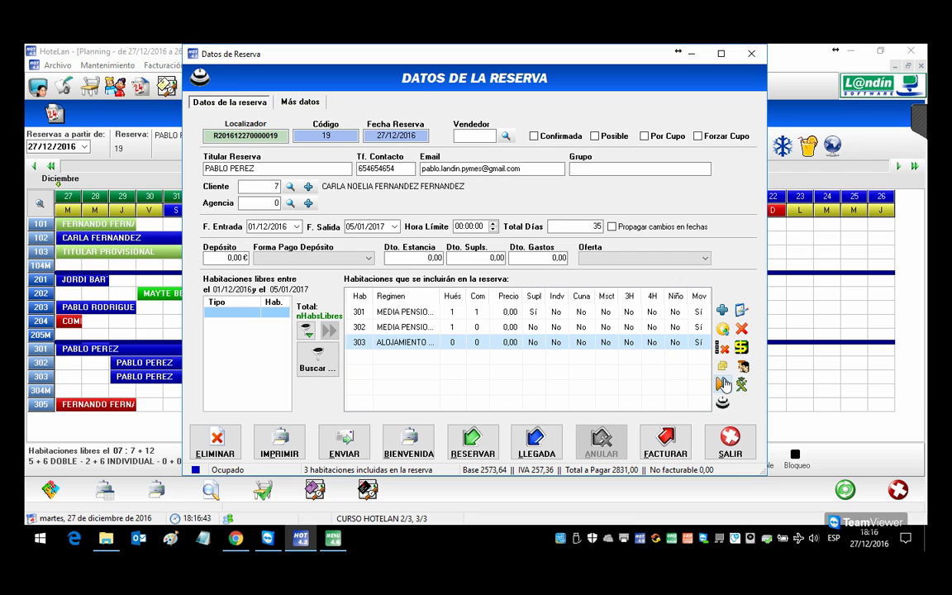
pyautogui.click(746, 448)
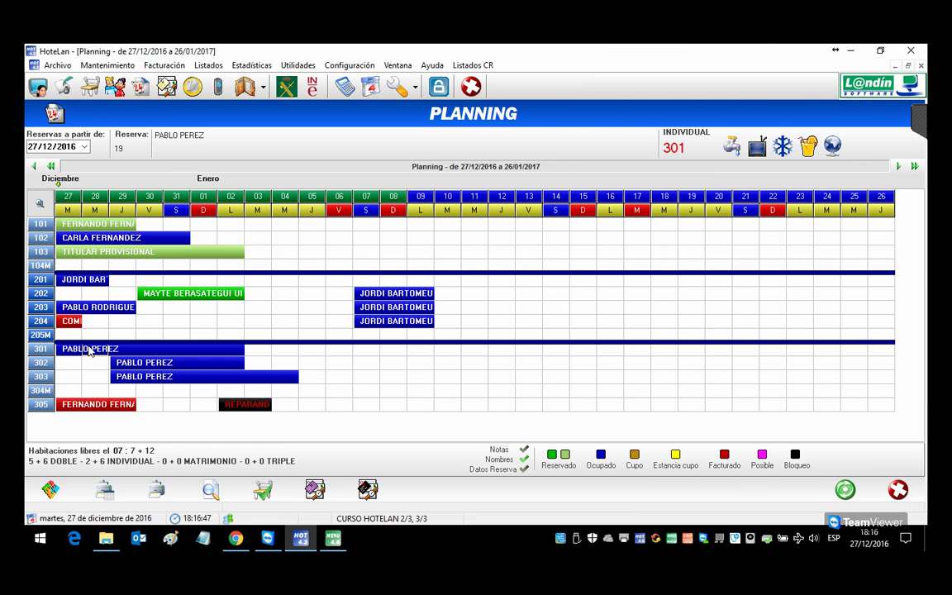
# Step: Print and page through the traveller entry reports for the room 102 booking
pyautogui.doubleClick(71, 238)
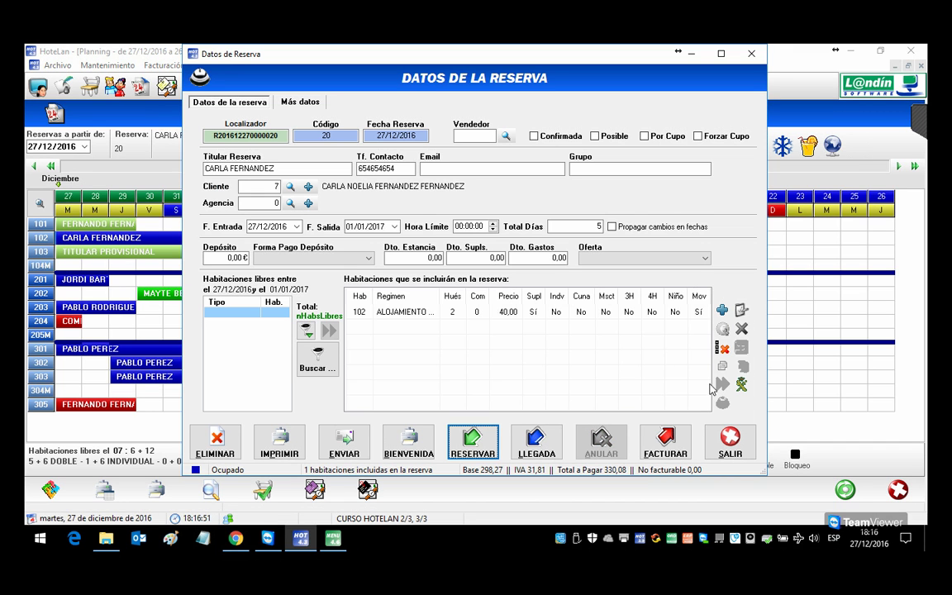
pyautogui.click(741, 383)
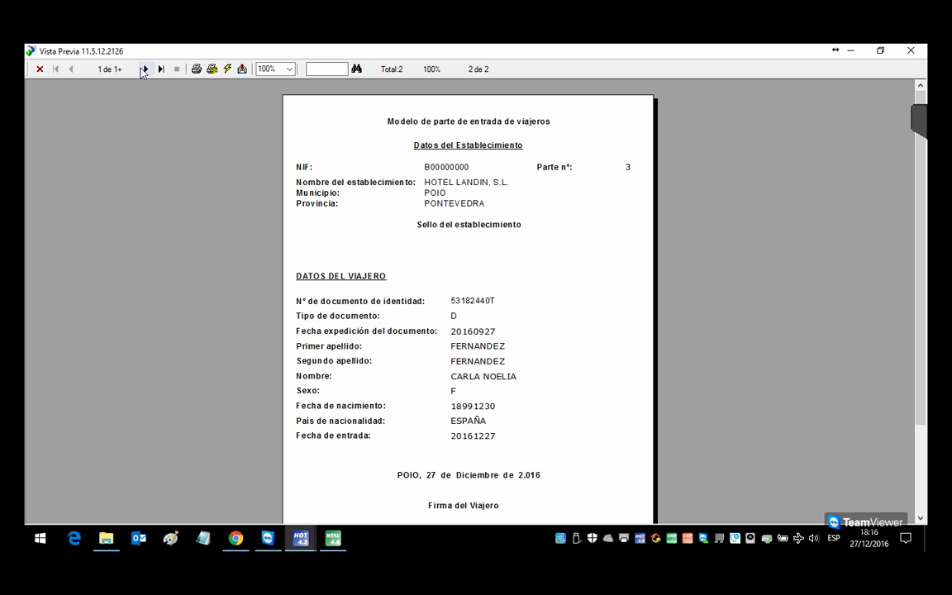
pyautogui.click(143, 69)
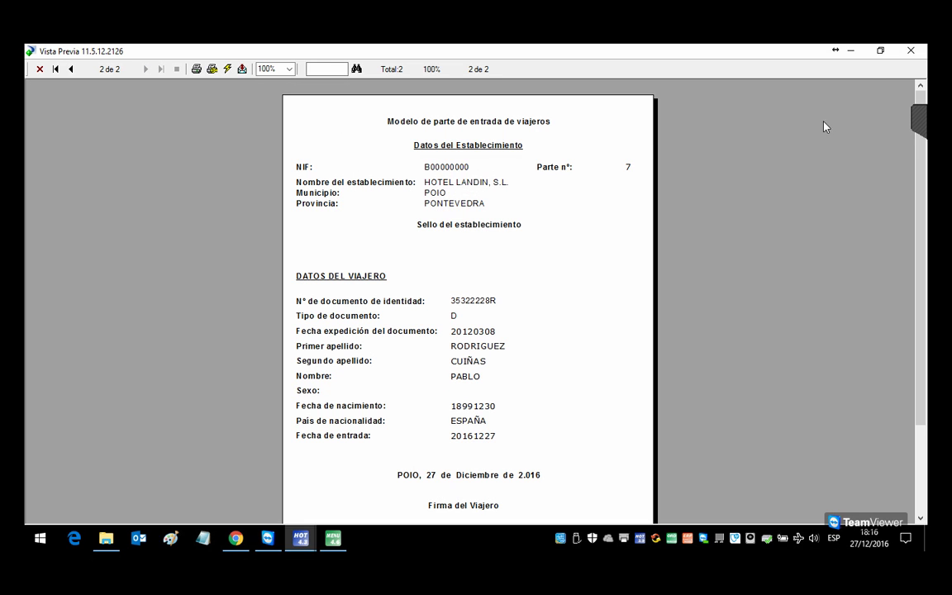
pyautogui.click(912, 51)
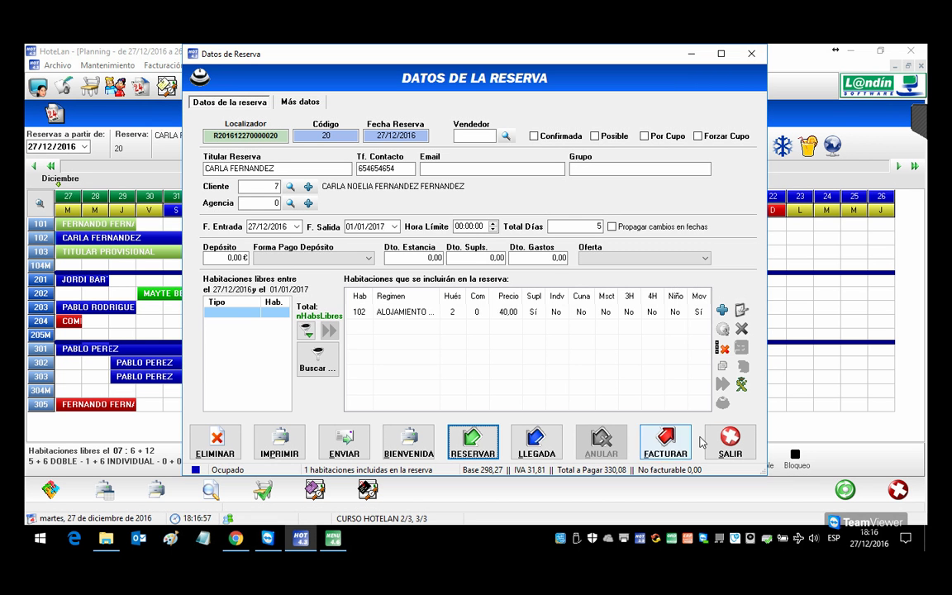
pyautogui.click(729, 438)
# Step: Print and page through the three traveller entry reports for the room 201 booking
pyautogui.doubleClick(82, 279)
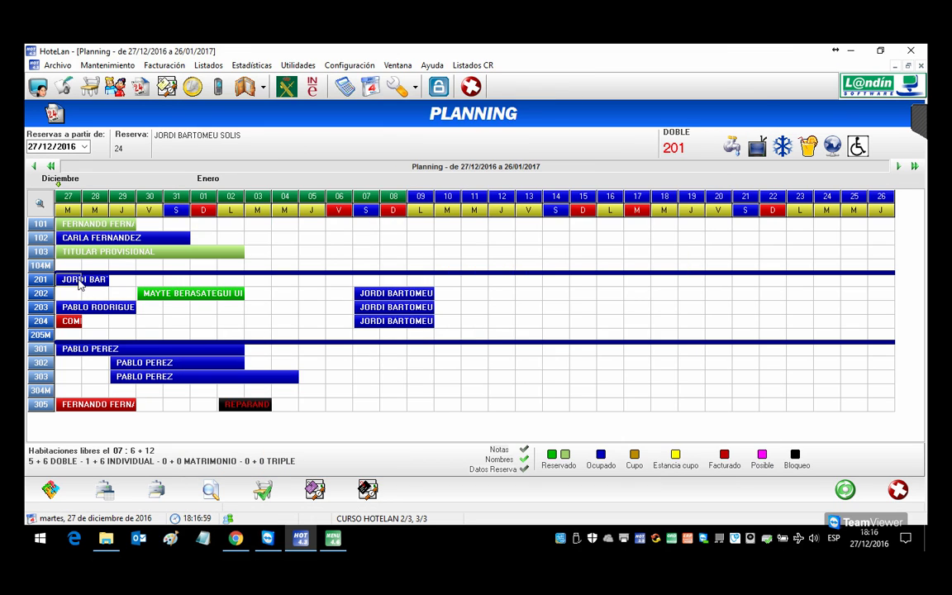
pyautogui.click(743, 380)
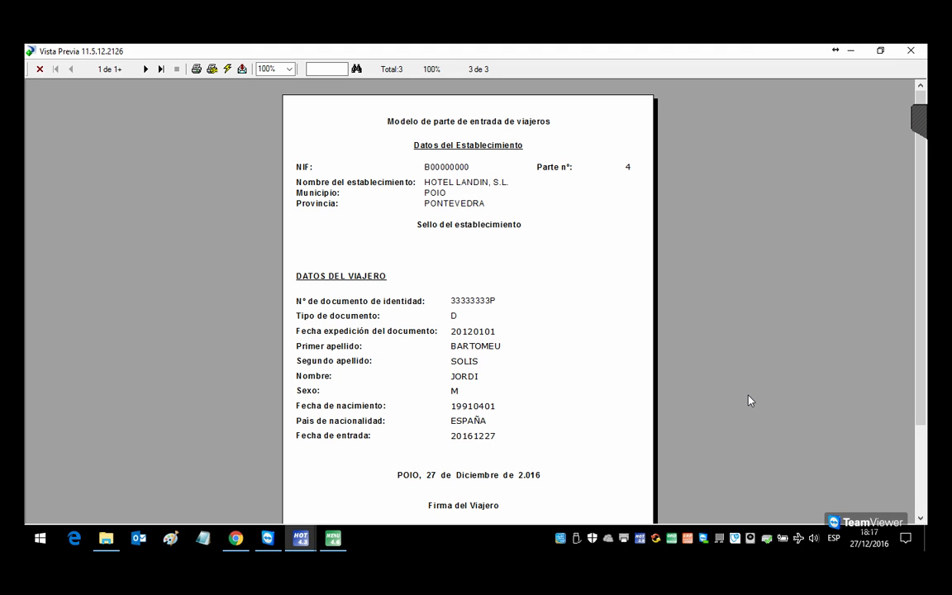
pyautogui.click(146, 68)
pyautogui.click(145, 68)
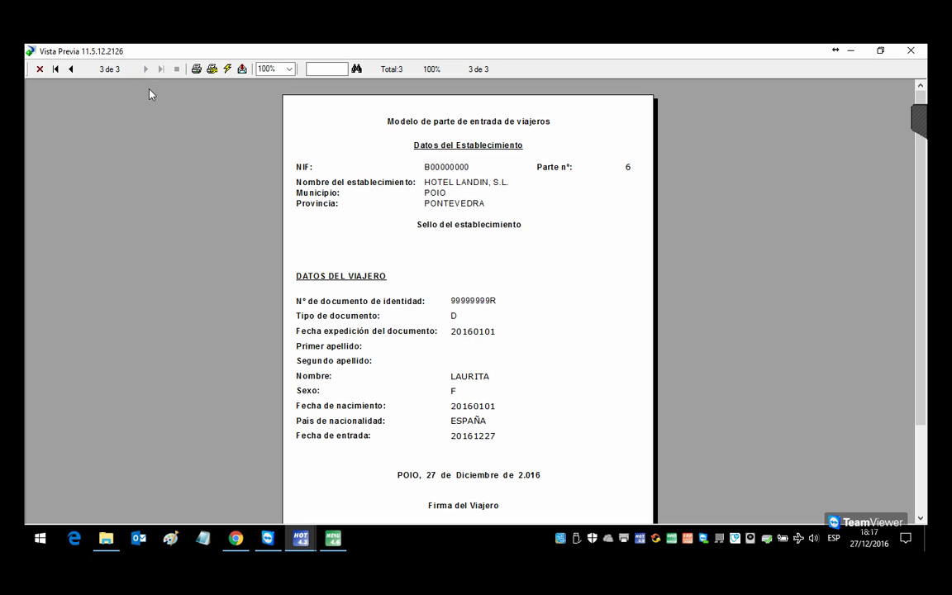
pyautogui.click(912, 50)
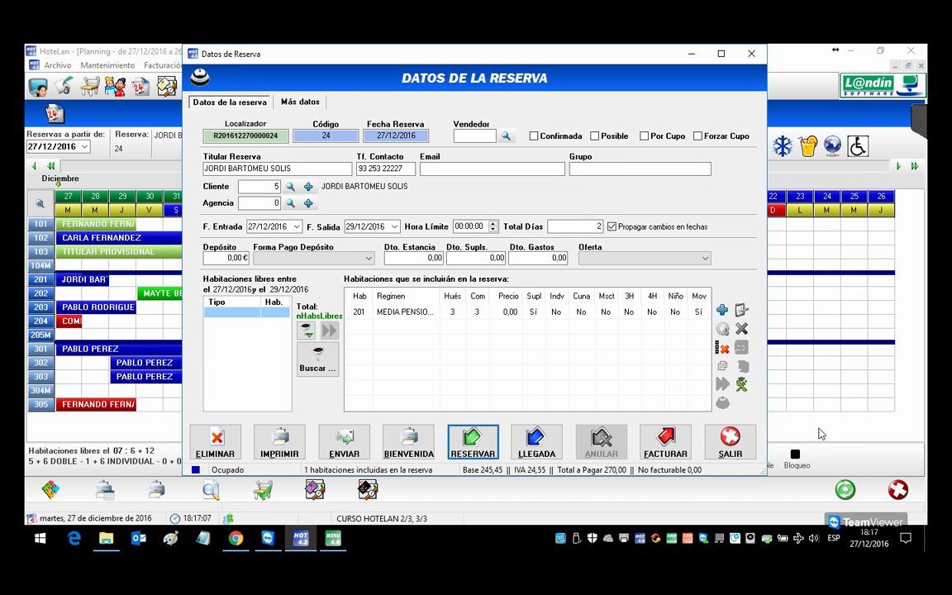
pyautogui.click(729, 445)
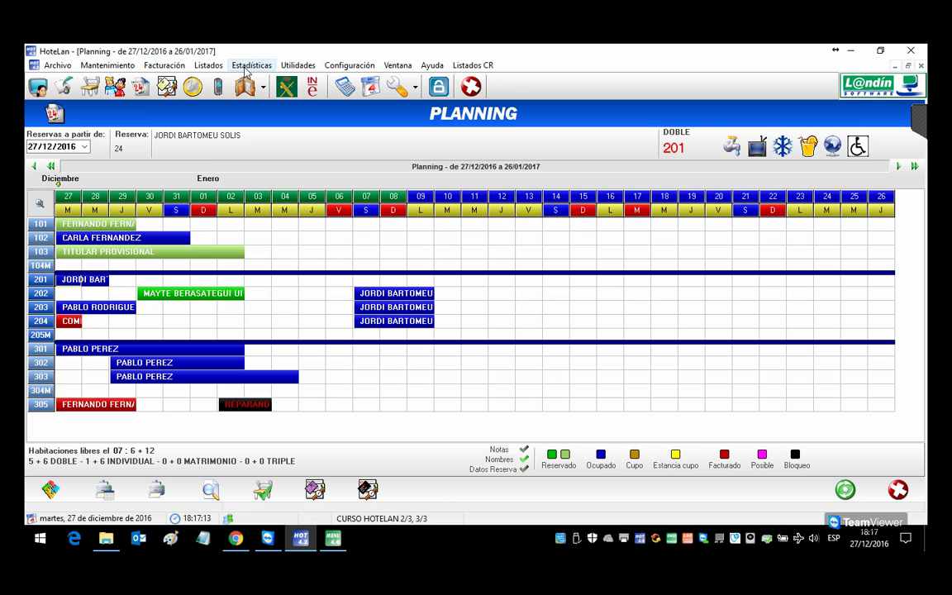
# Step: Open the Parte de Viaje dialog and generate it as a file, dismissing the listing error
pyautogui.click(209, 65)
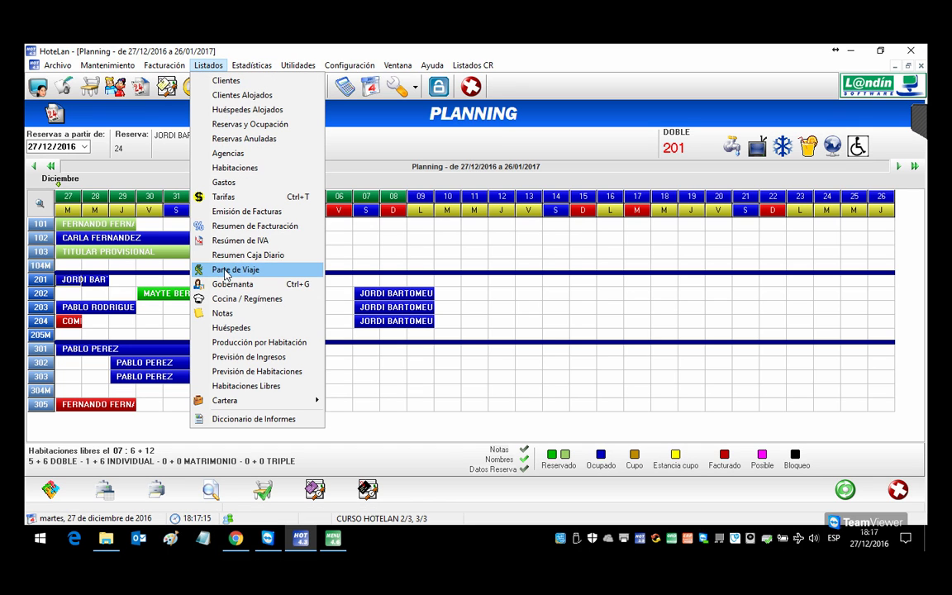
pyautogui.click(225, 272)
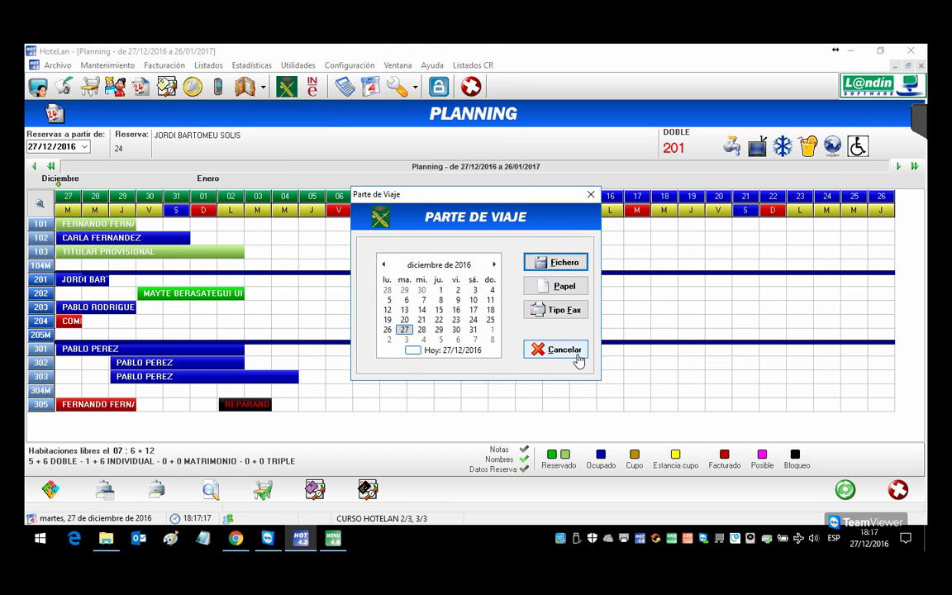
pyautogui.click(565, 349)
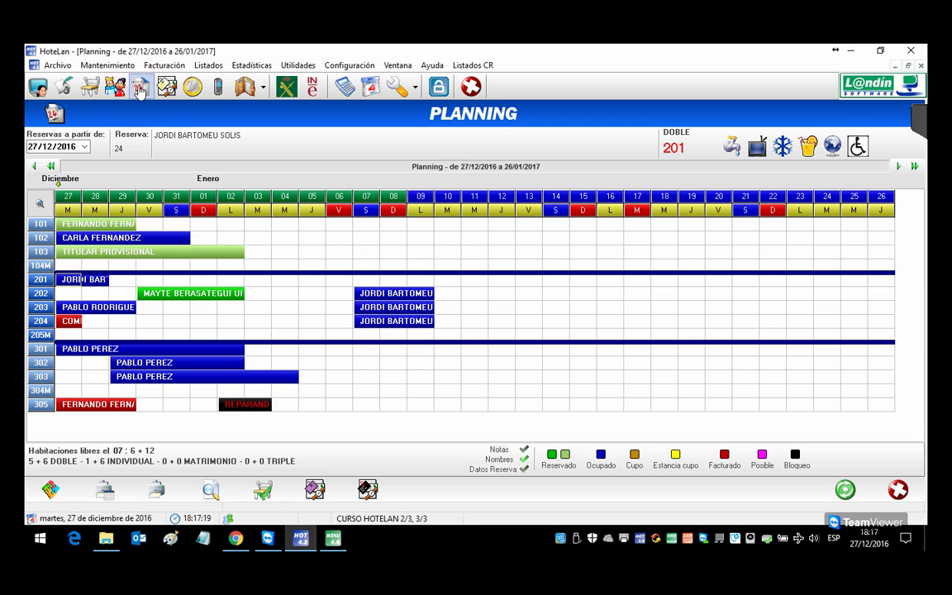
pyautogui.click(285, 91)
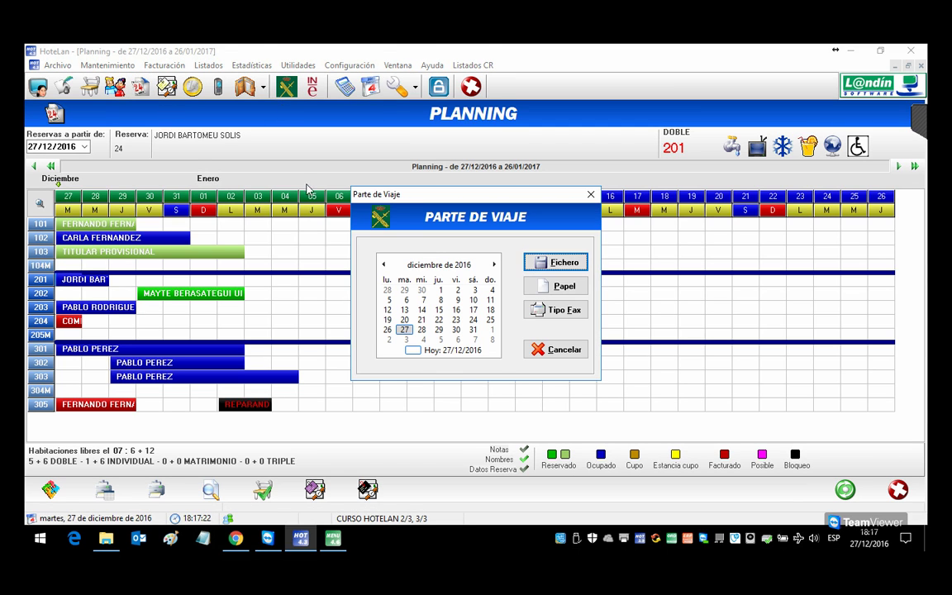
pyautogui.click(556, 262)
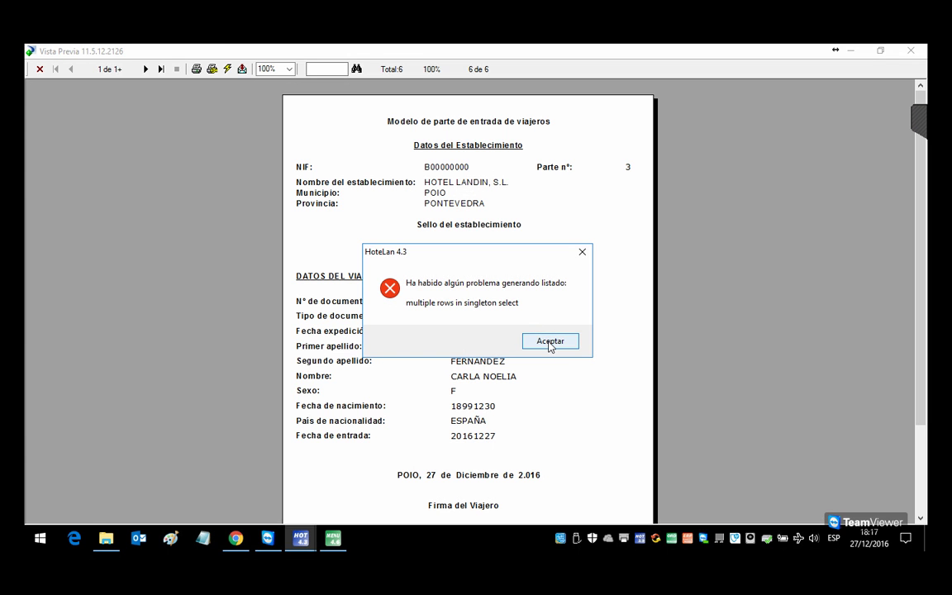
pyautogui.click(544, 340)
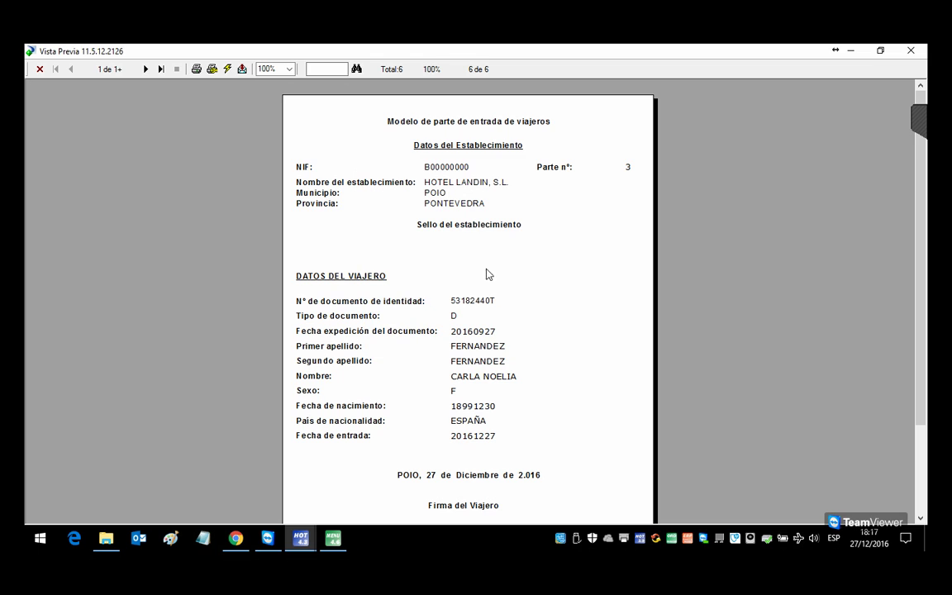
# Step: Page through all six traveller entry forms, return to the first, and close the preview
pyautogui.click(146, 70)
pyautogui.click(145, 70)
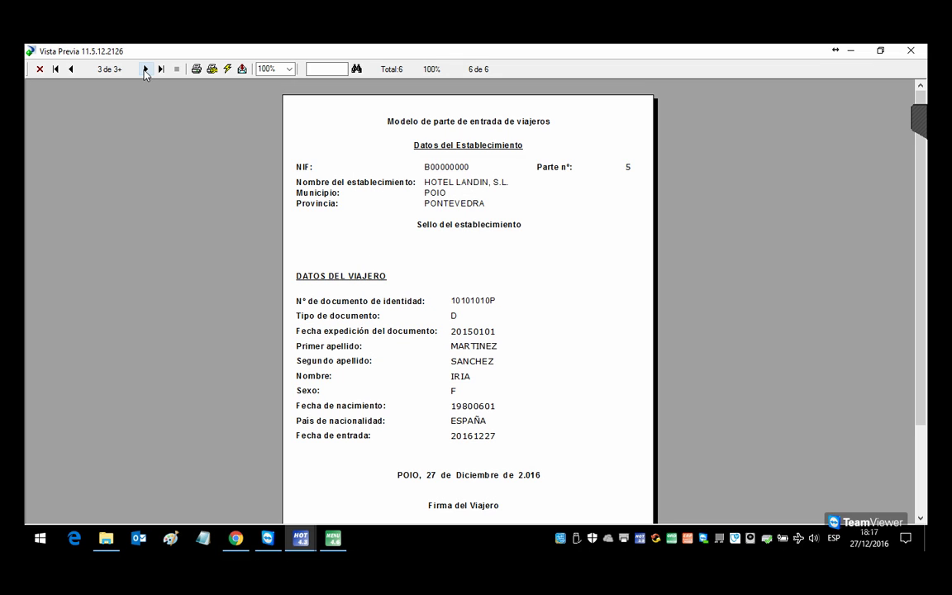
pyautogui.click(146, 70)
pyautogui.click(145, 69)
pyautogui.click(146, 70)
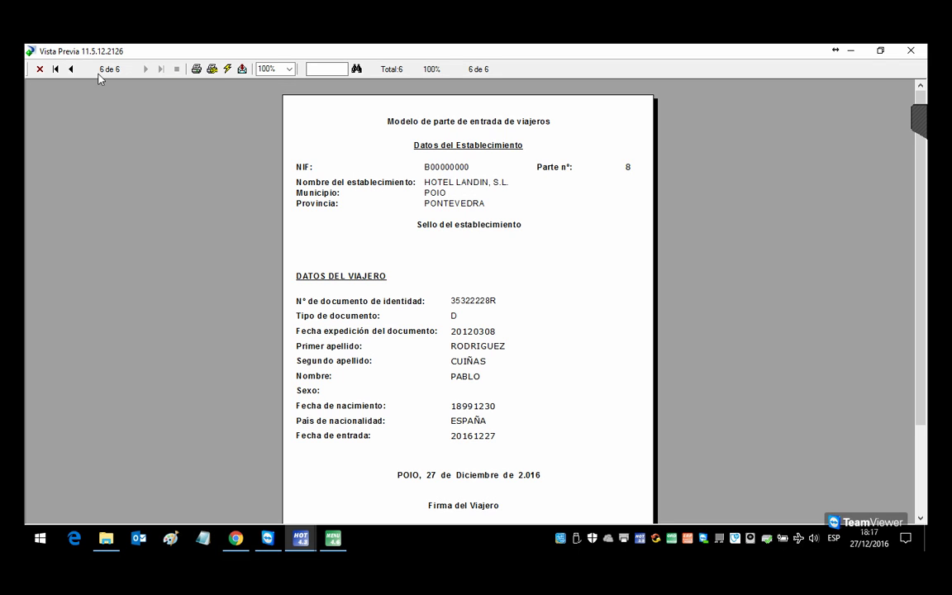
pyautogui.click(57, 70)
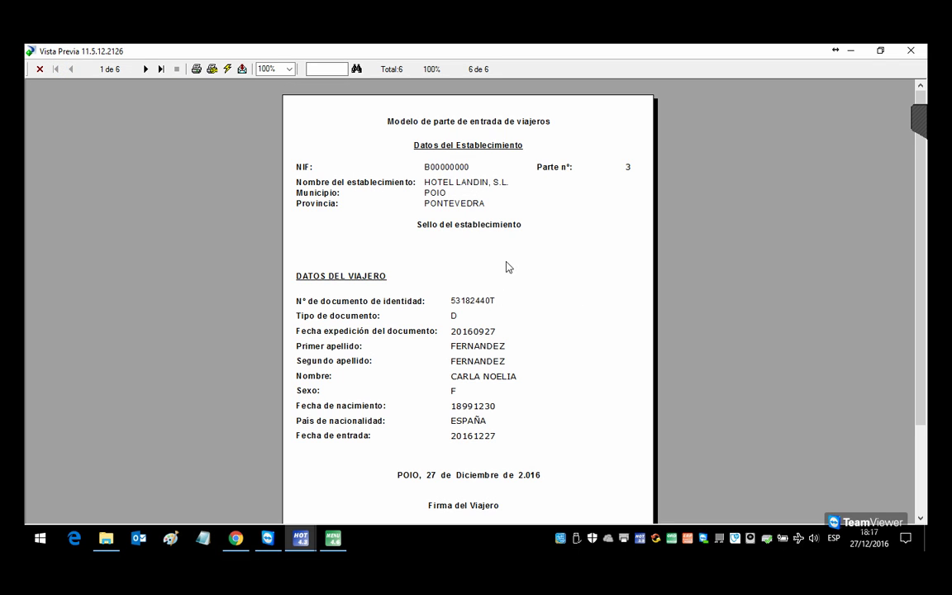
pyautogui.press('Escape')
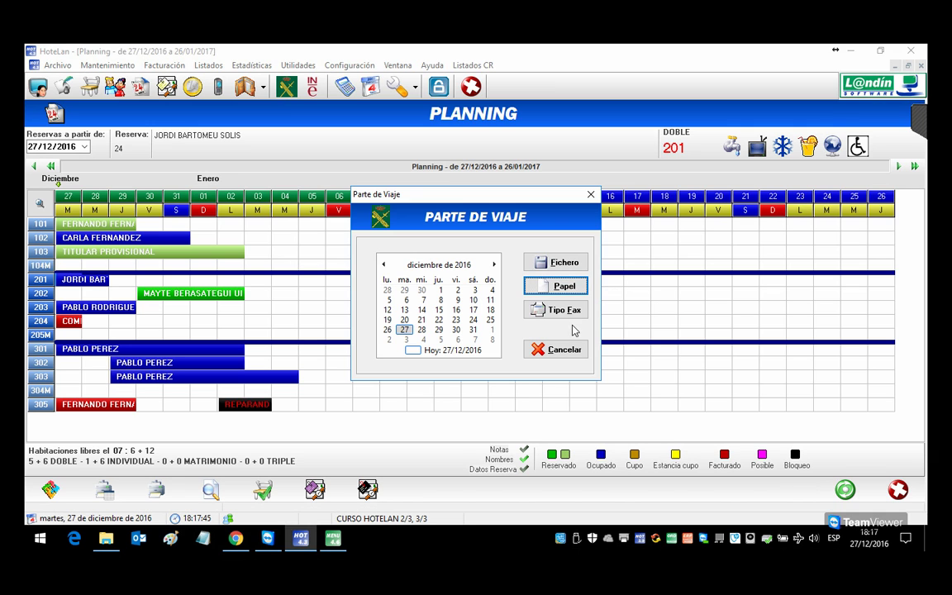
# Step: Preview the six-guest traveller list in Tipo Fax format, then cancel the Parte de Viaje dialog
pyautogui.click(580, 314)
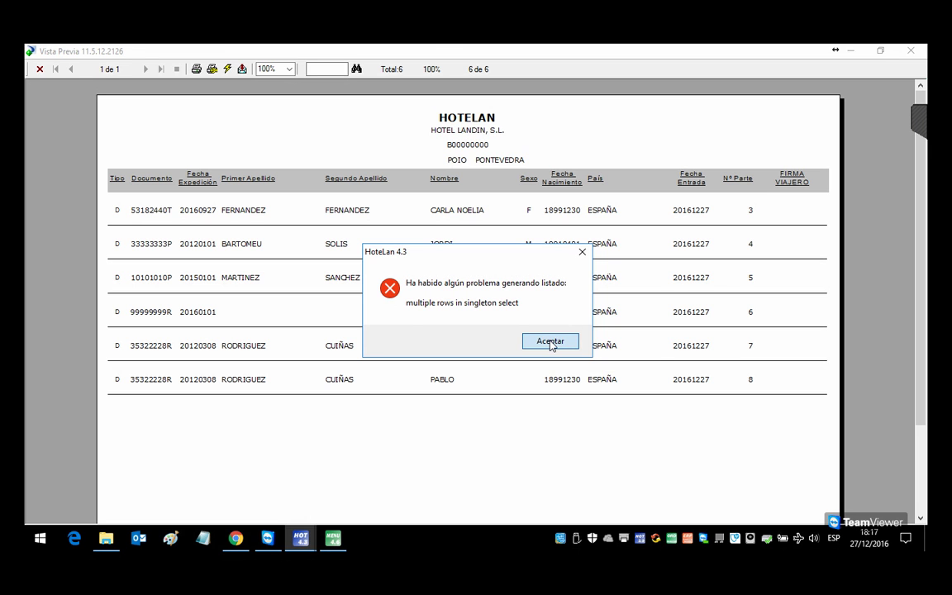
pyautogui.click(550, 342)
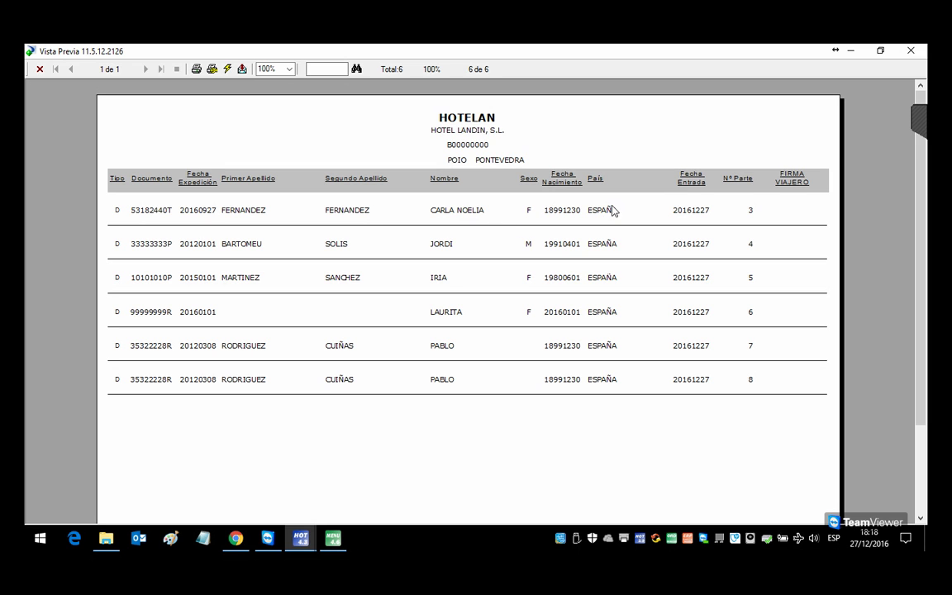
pyautogui.press('Escape')
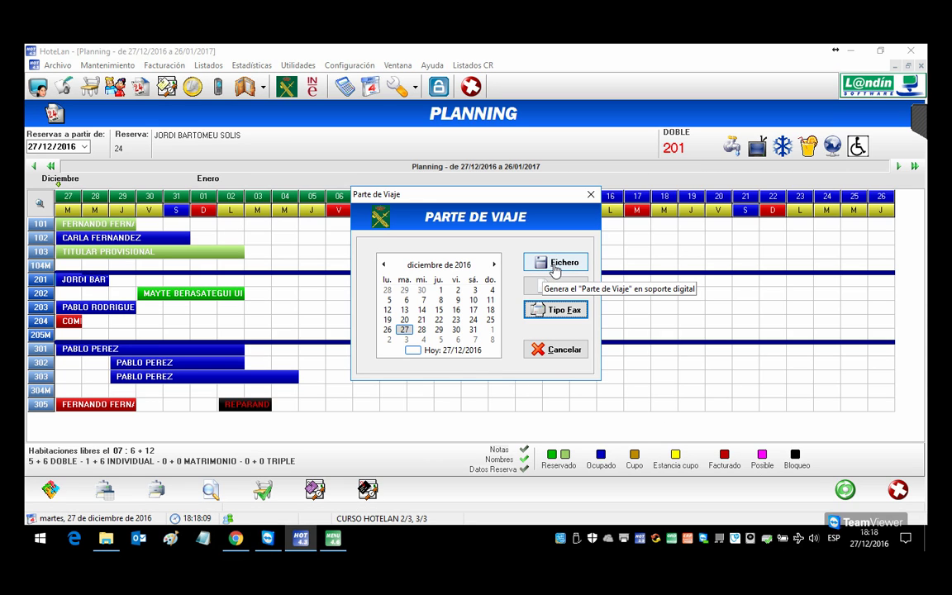
pyautogui.click(581, 349)
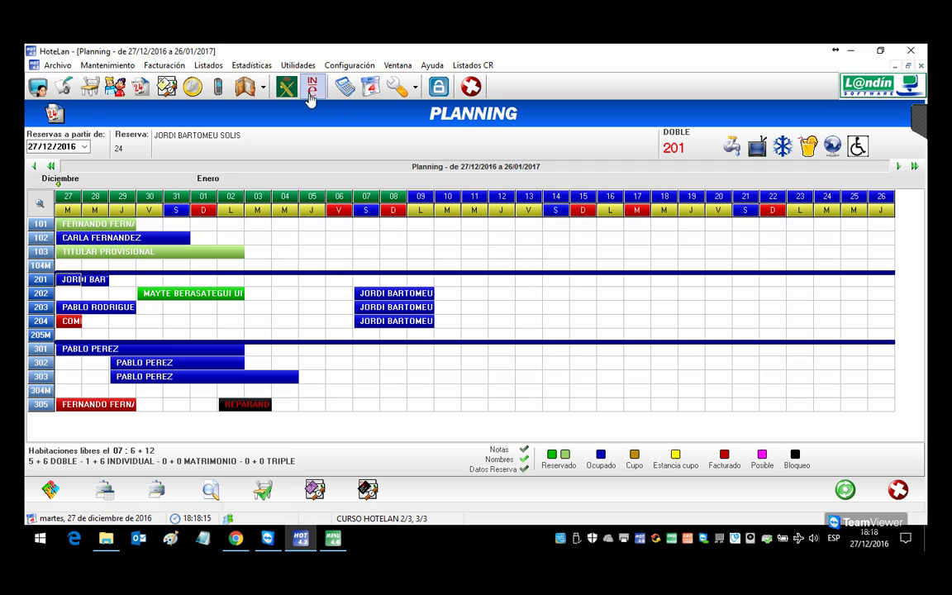
# Step: In the Guardia Civil parameters, enter name HOTEL LANDIN, the establishment code, and sequence 24
pyautogui.click(349, 65)
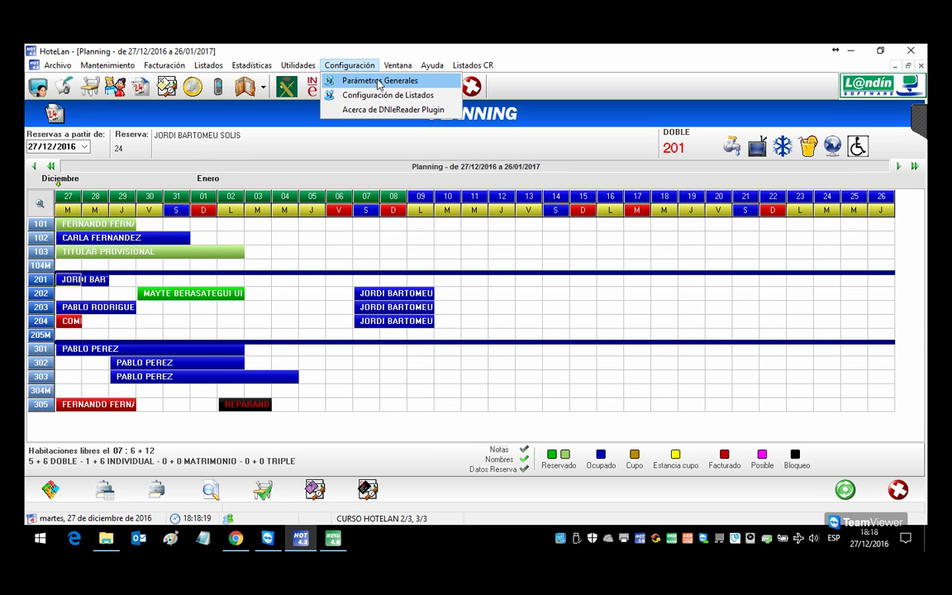
pyautogui.click(380, 80)
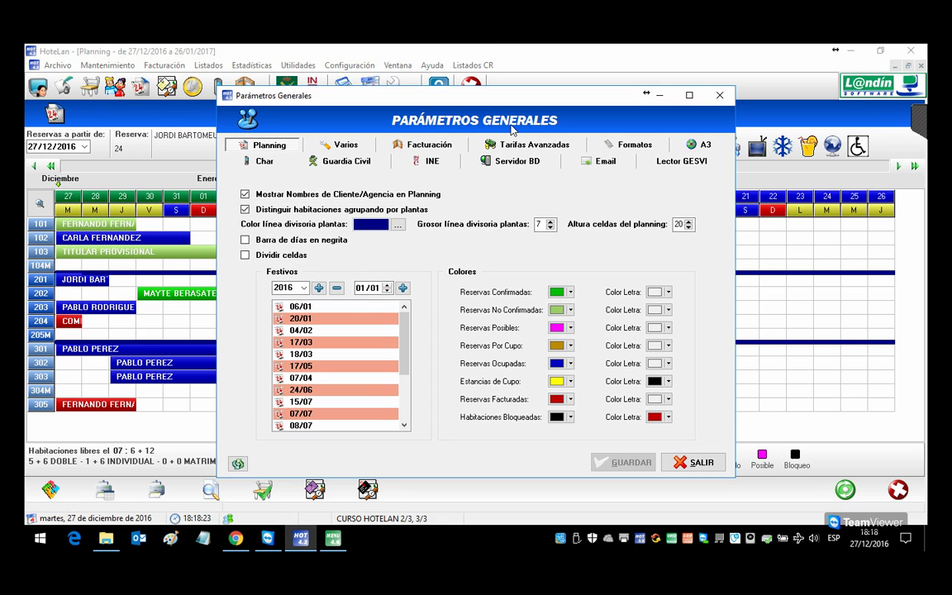
pyautogui.click(347, 162)
pyautogui.click(396, 256)
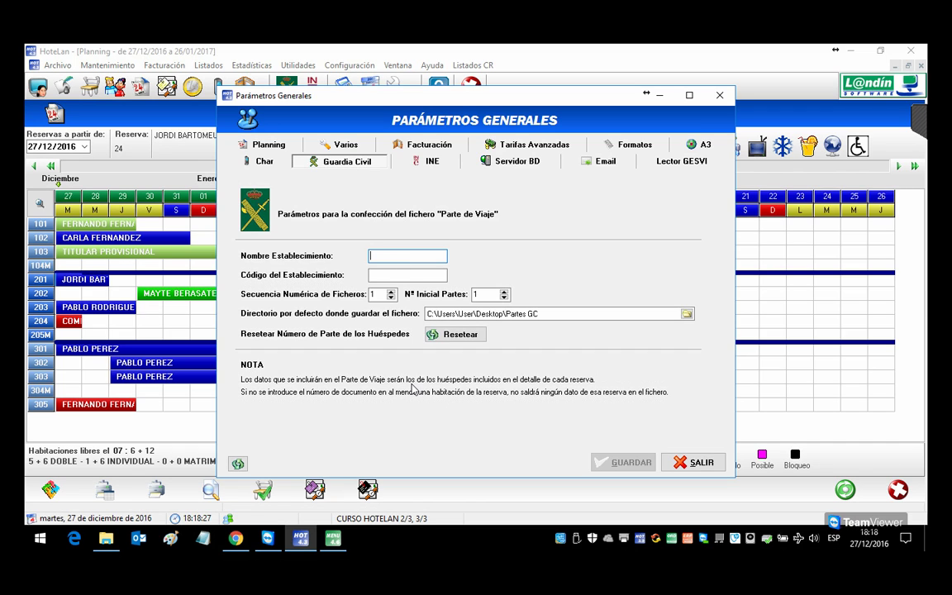
pyautogui.write('HOT')
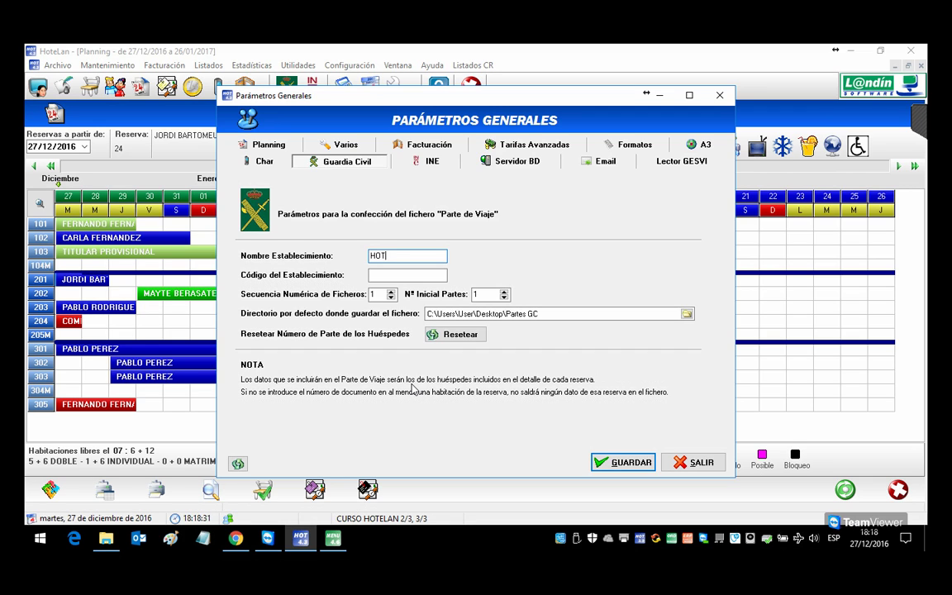
pyautogui.write('EL LANDIN')
pyautogui.press('Tab')
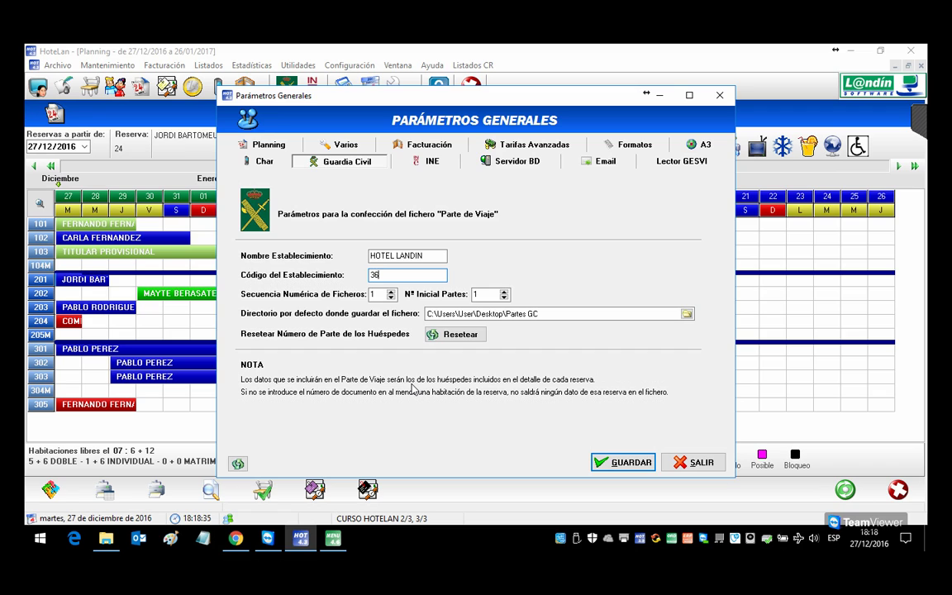
pyautogui.write('36H8980809')
pyautogui.press('Tab')
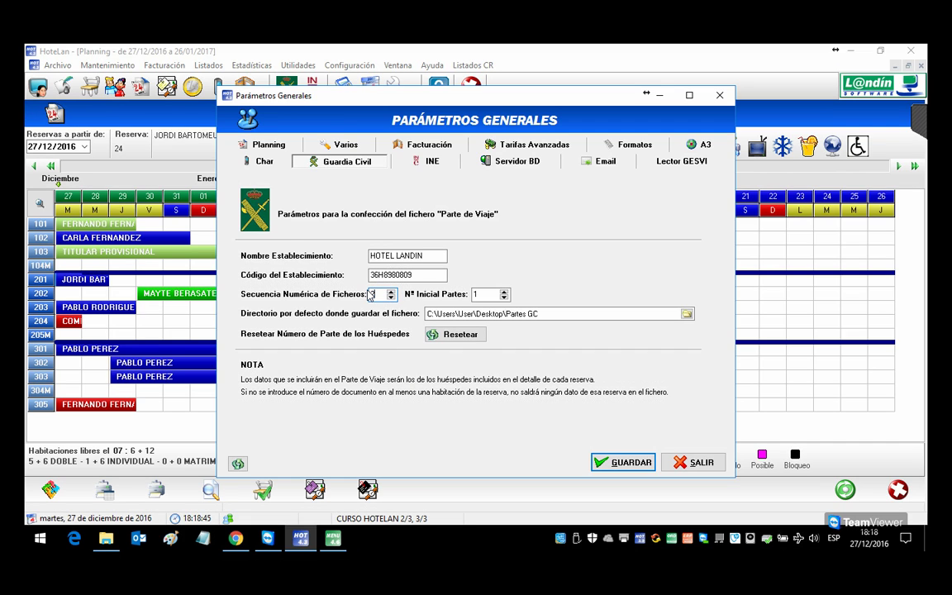
pyautogui.write('24')
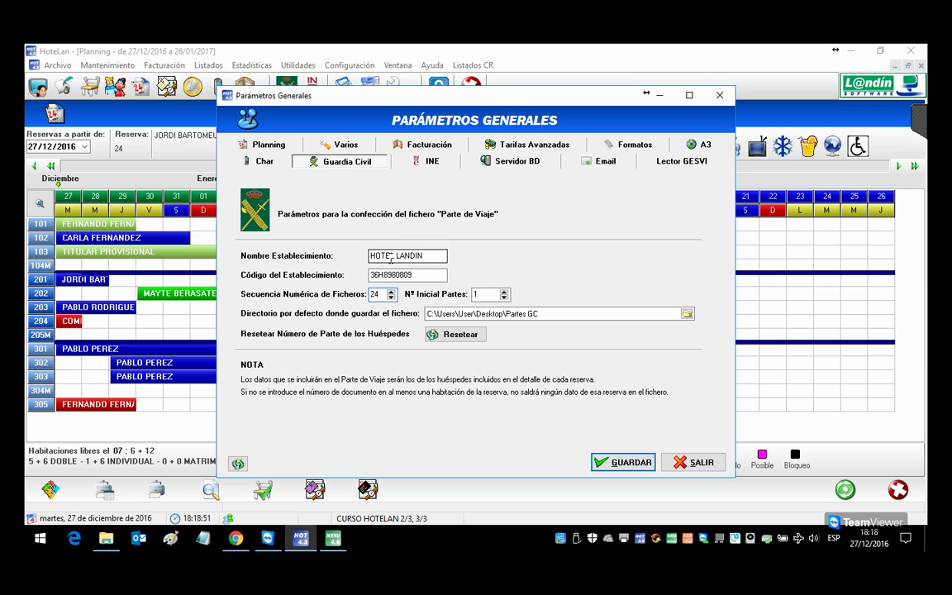
# Step: Set the save folder to Partes GC, save the parameters, and generate the Parte de Viaje file
pyautogui.click(686, 315)
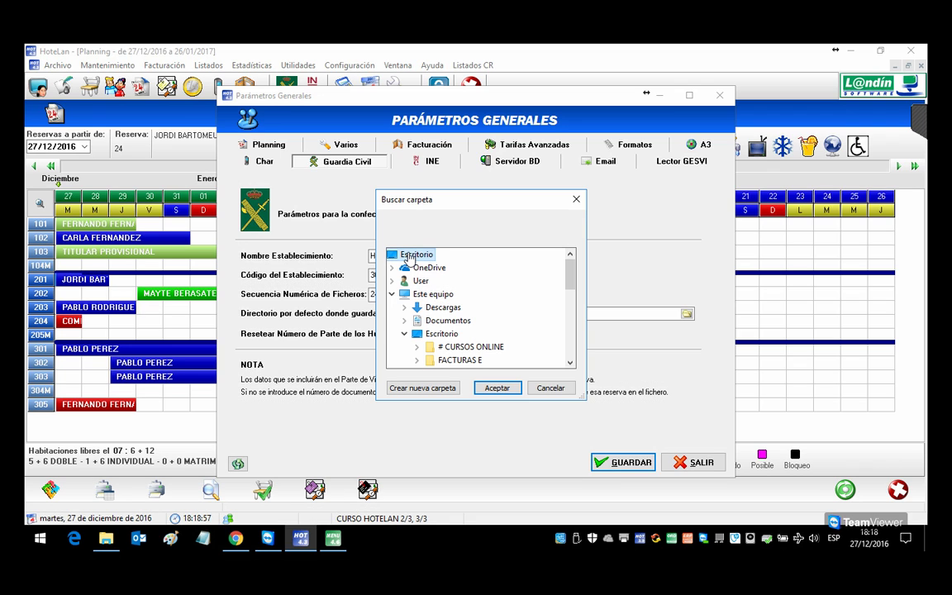
pyautogui.moveTo(569, 274); pyautogui.dragTo(571, 297)
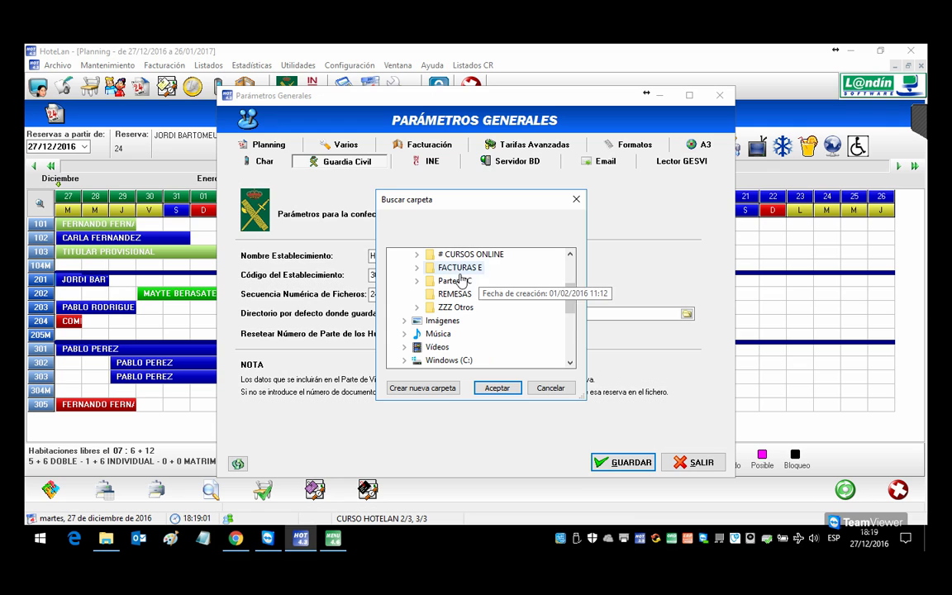
pyautogui.click(456, 281)
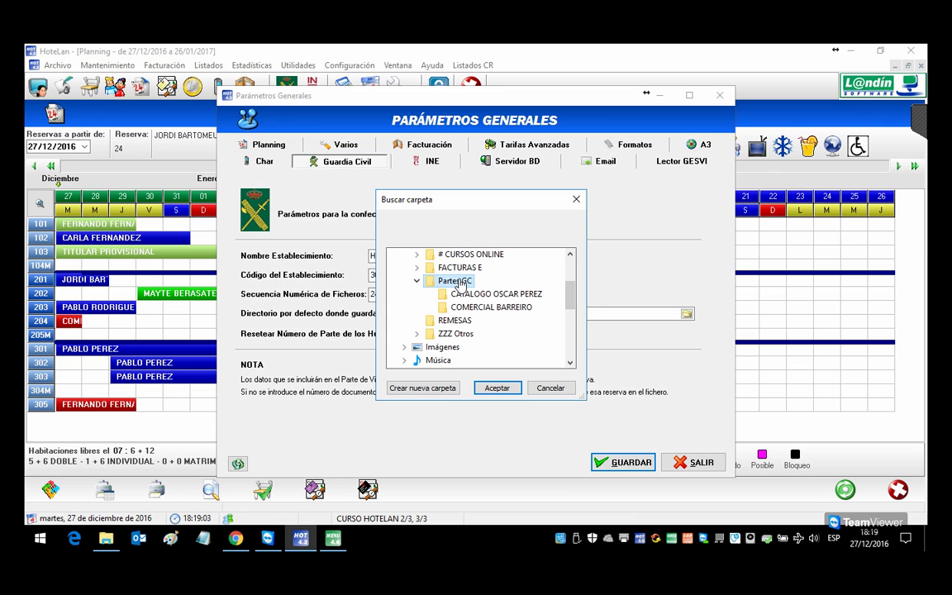
pyautogui.click(500, 387)
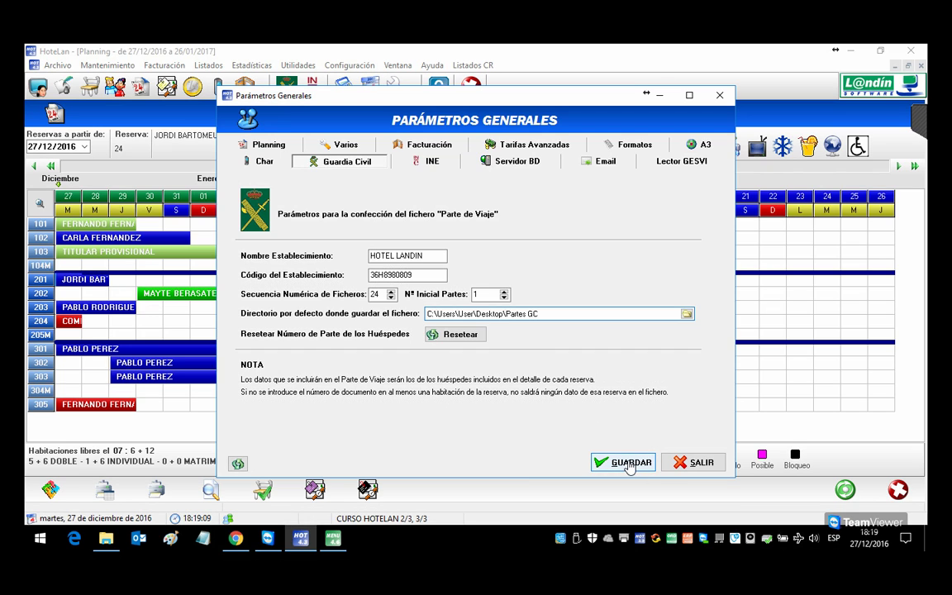
pyautogui.doubleClick(385, 275)
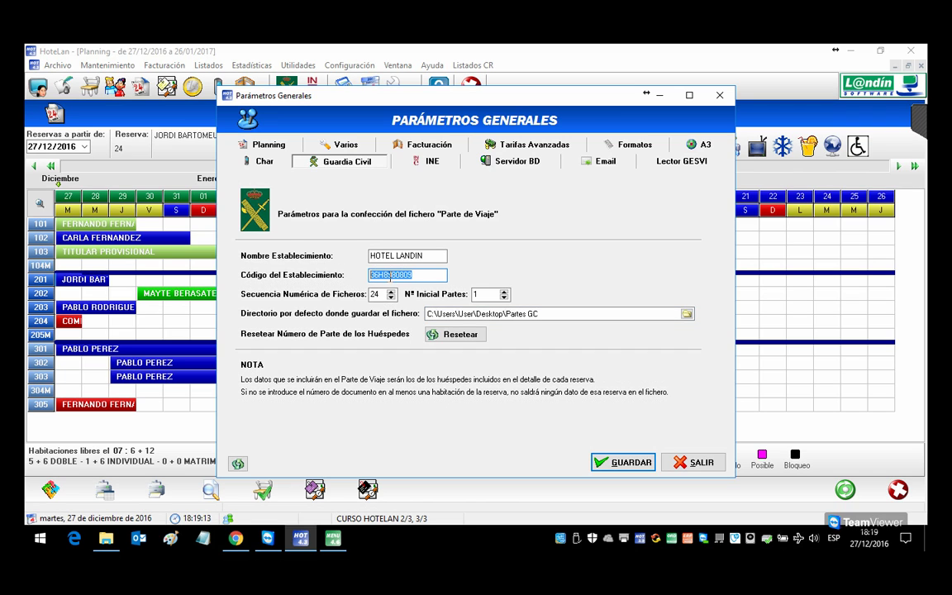
pyautogui.click(419, 279)
pyautogui.write('.24')
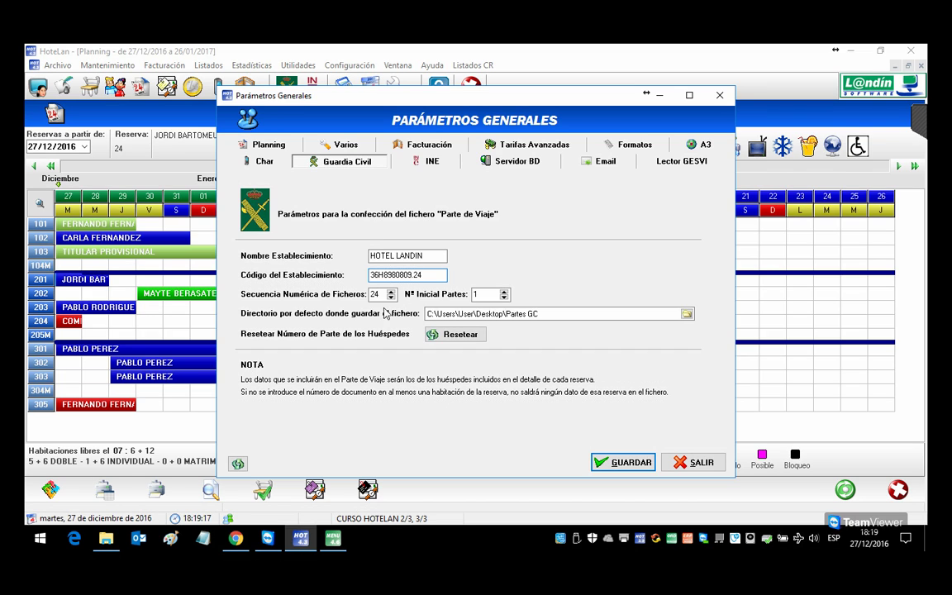
pyautogui.press('BackSpace')
pyautogui.press('BackSpace')
pyautogui.press('BackSpace')
pyautogui.click(623, 465)
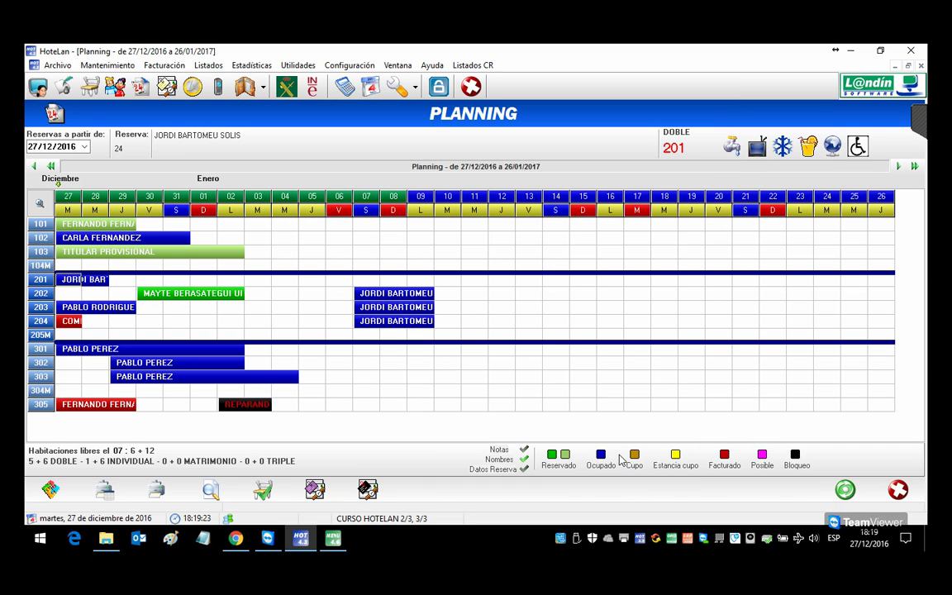
pyautogui.click(280, 87)
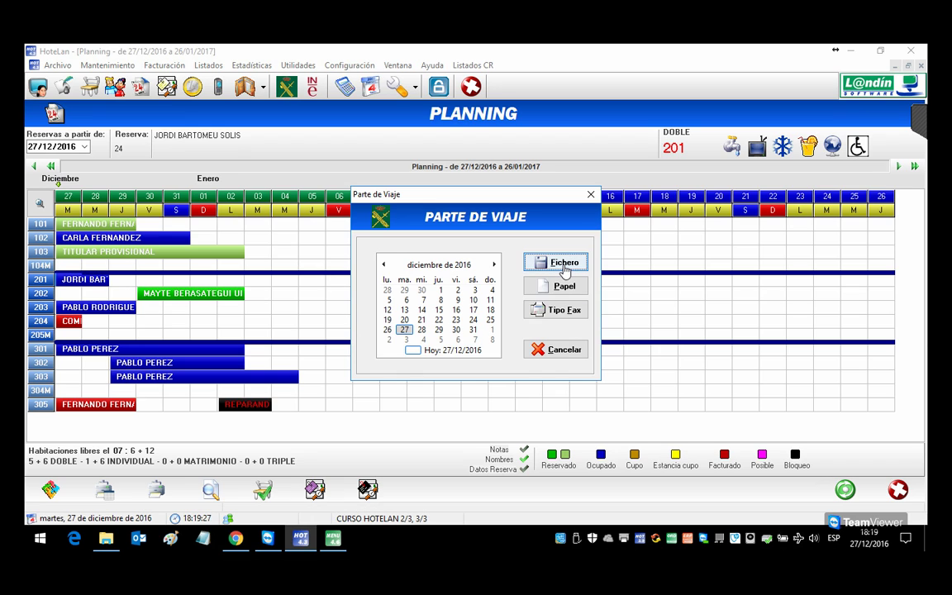
pyautogui.click(565, 262)
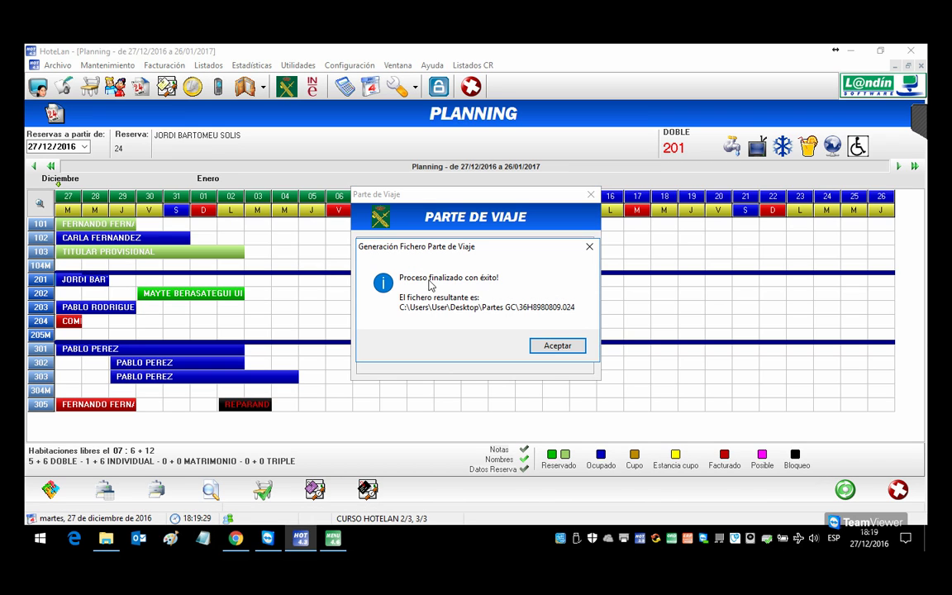